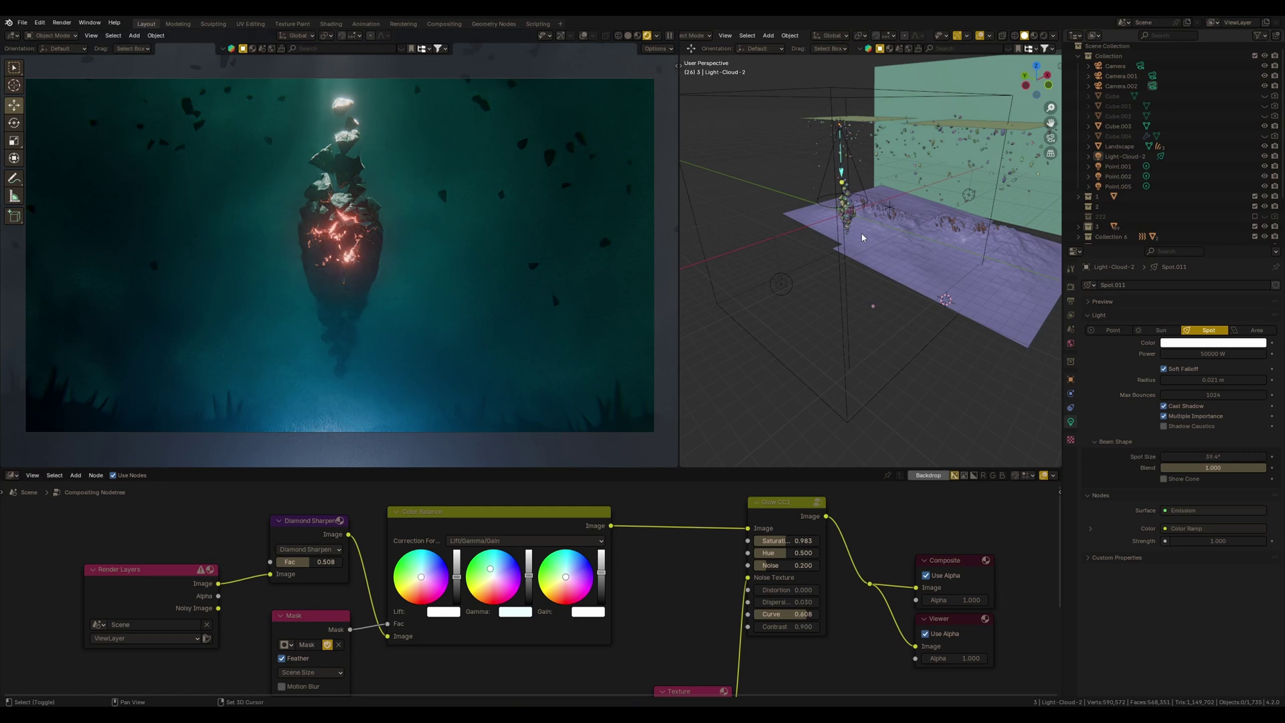
- Orbit the right viewport to a frontal view and maximize the rendered rock heart view
middle_click_drag(862, 237, 903, 269)
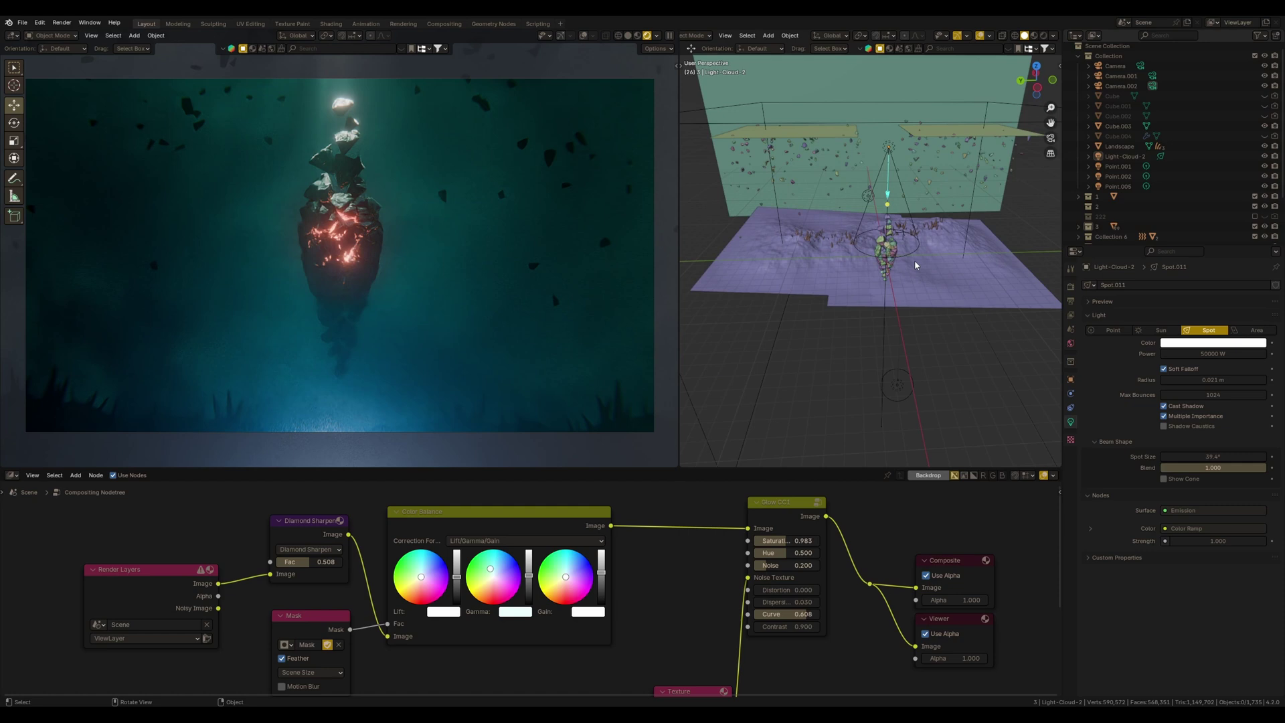
key("ctrl+space")
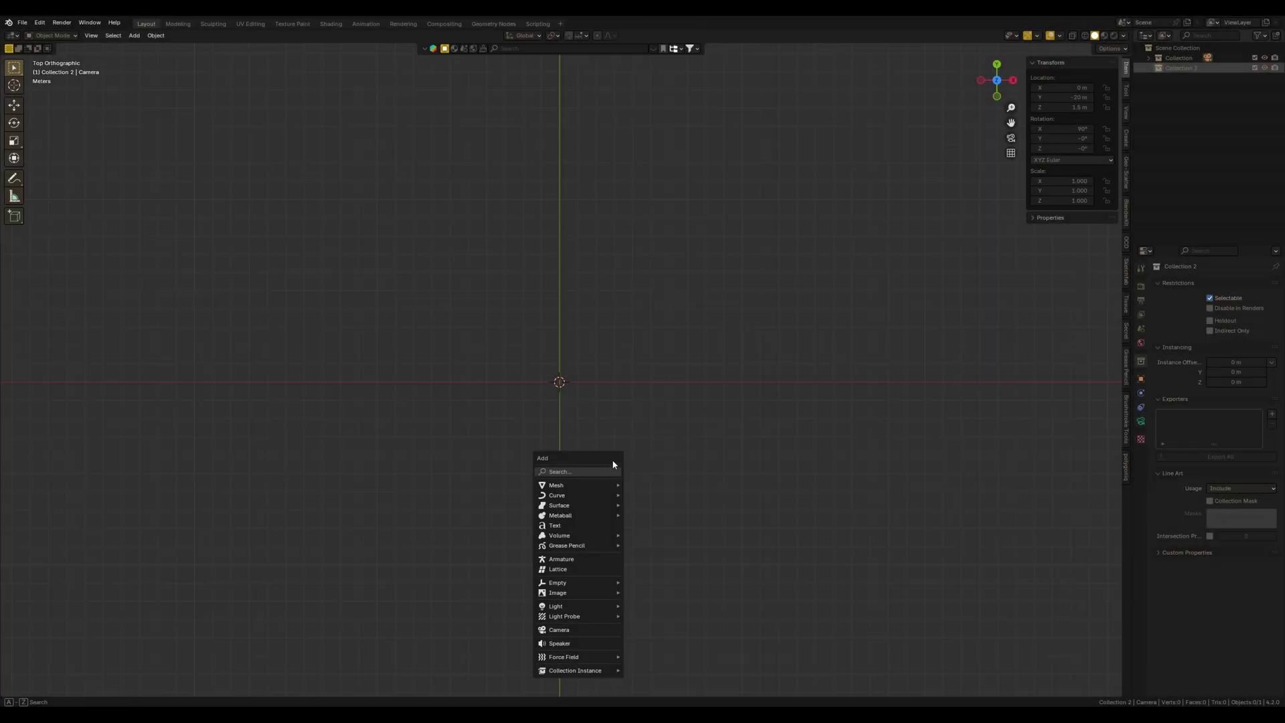
- Add a cube with a Subdivision Surface modifier and smooth shading
mouse_move(558, 485)
left_click(654, 495)
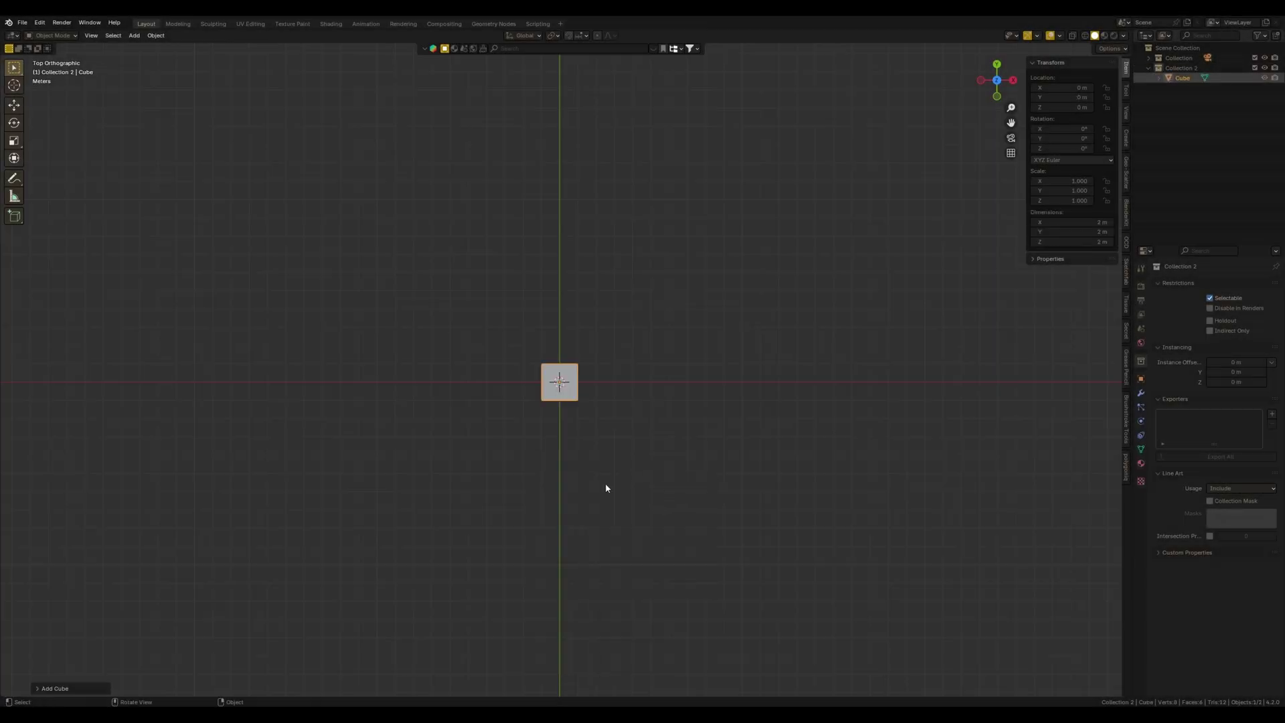
left_click(1063, 448)
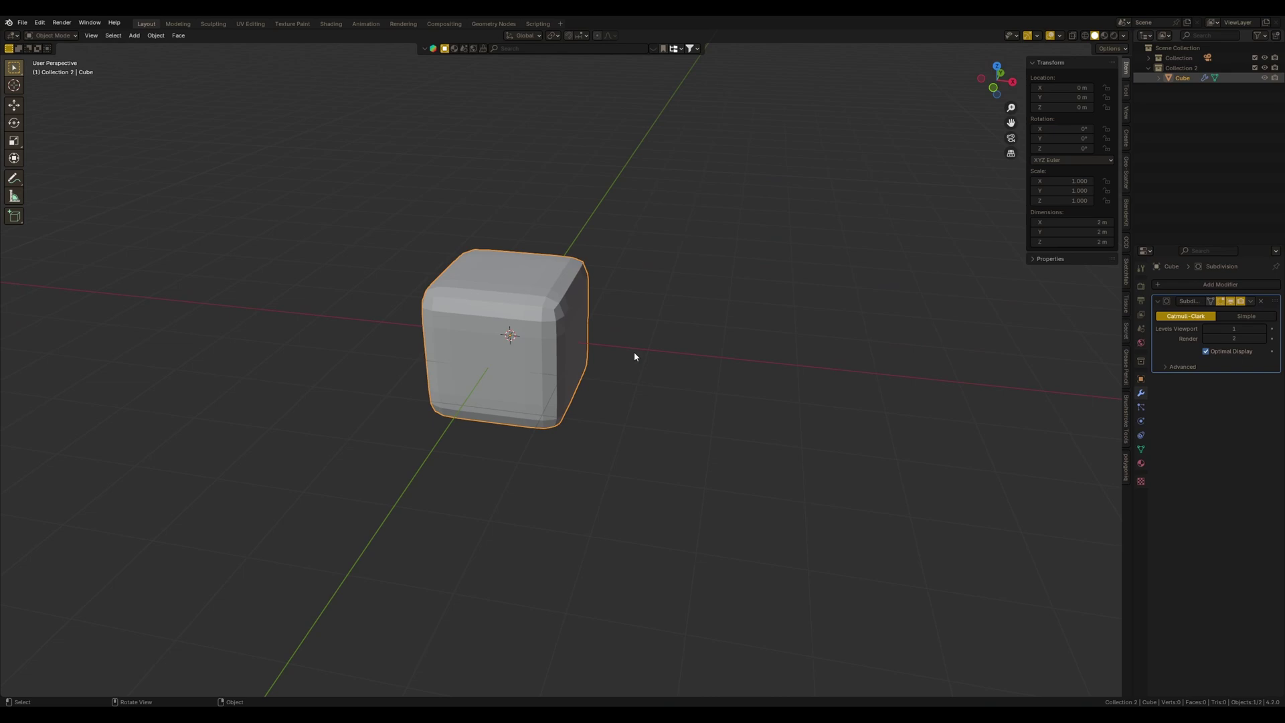
right_click(543, 362)
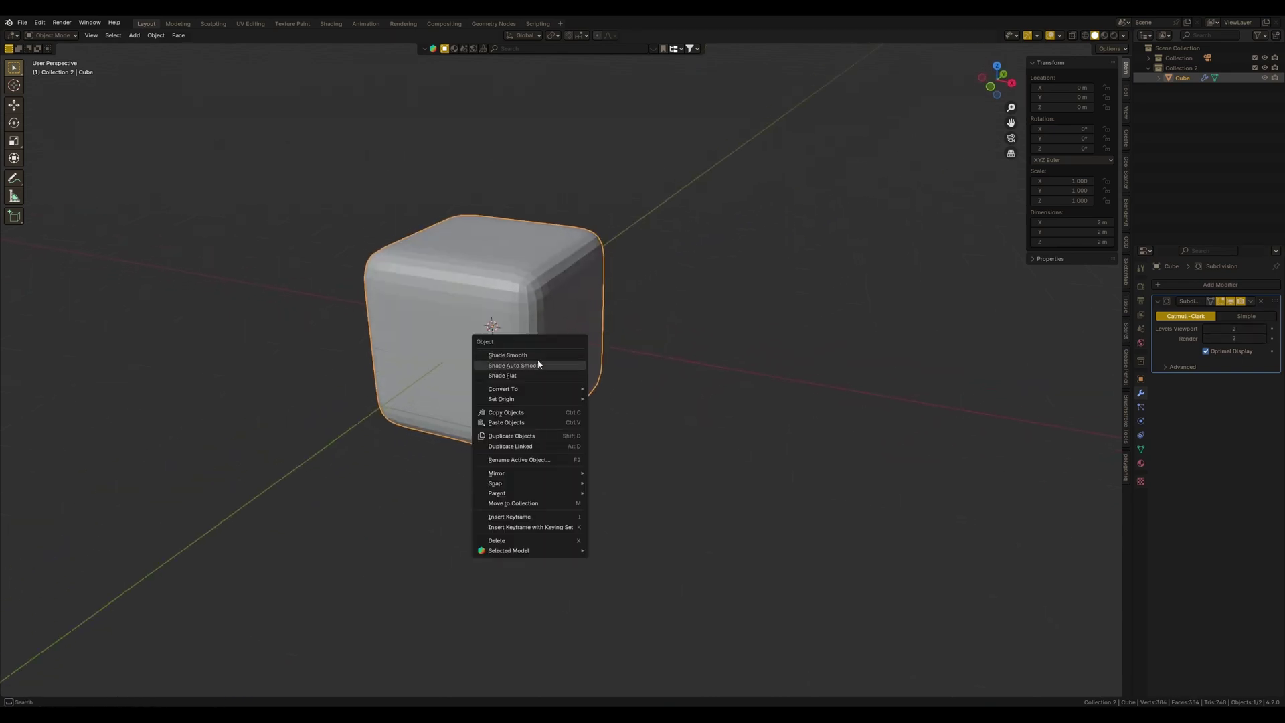
left_click(532, 360)
key("KP_7")
- Add a UV sphere and move it to the right of the cube
key("shift+a")
key("Escape")
key("shift+a")
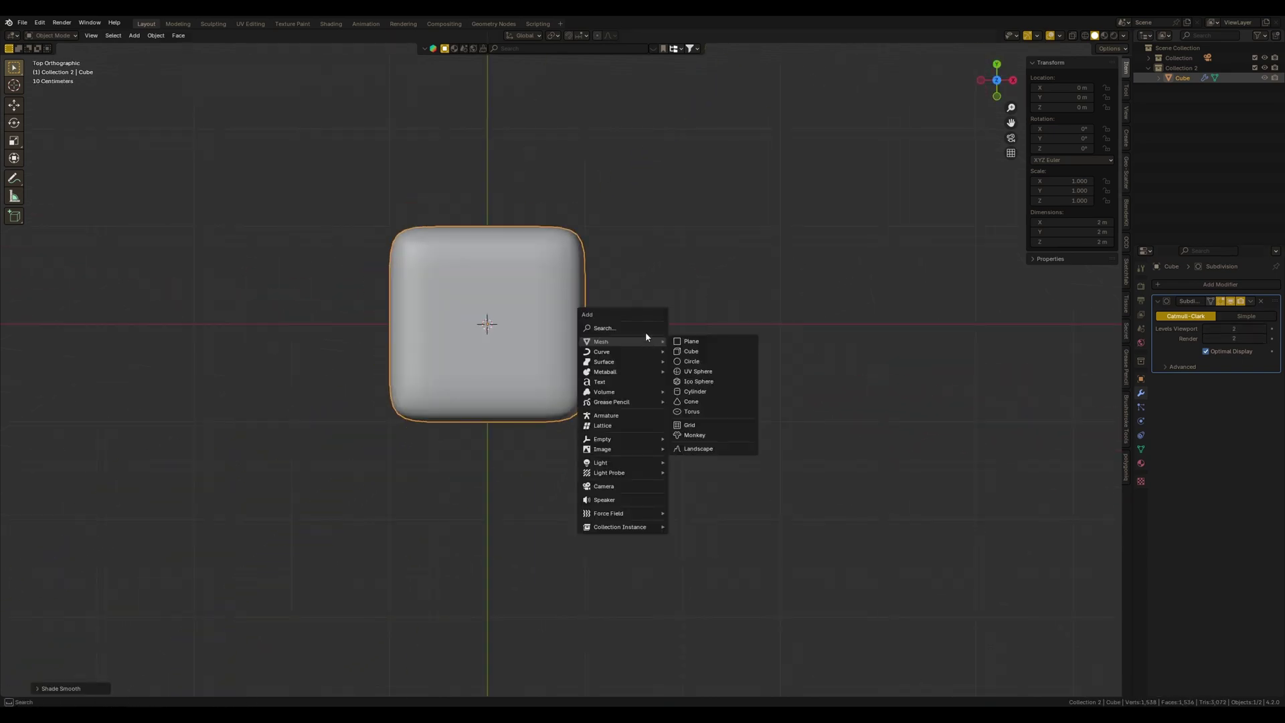
left_click(699, 370)
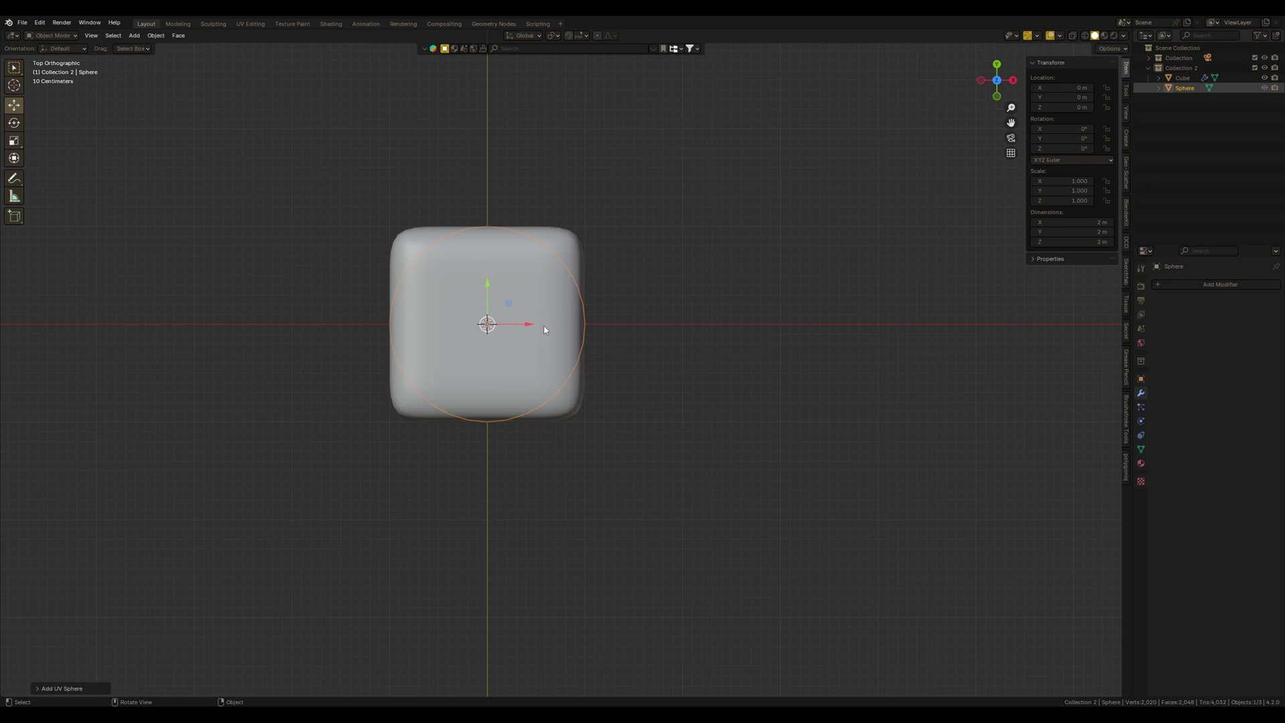
left_click_drag(544, 325, 739, 331)
mouse_move(739, 332)
middle_mouse_down()
mouse_move(736, 320)
mouse_move(686, 351)
mouse_move(703, 334)
mouse_move(693, 347)
mouse_move(565, 332)
middle_mouse_up()
key("shift+z")
key("shift+z")
scroll(693, 346, "up", 3)
scroll(625, 346, "up", 4)
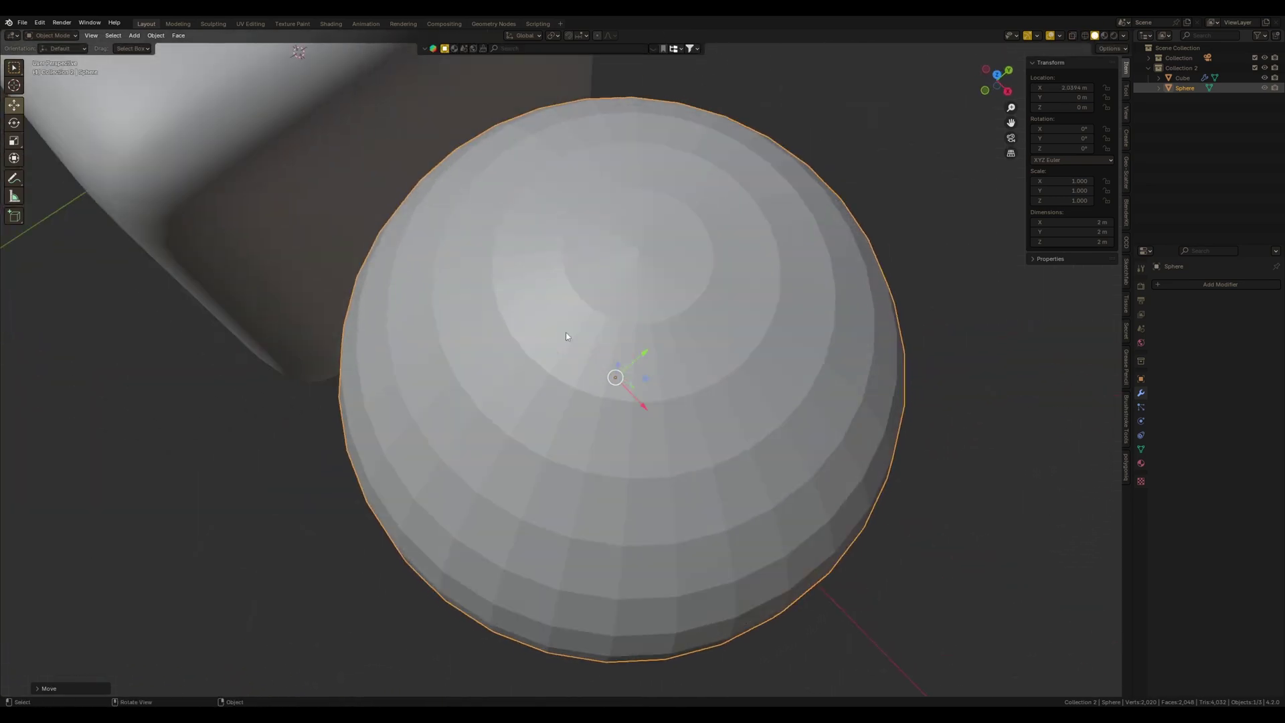
scroll(683, 259, "down", 5)
- Compare the cube and sphere in wireframe, then delete the UV sphere
mouse_move(683, 260)
middle_mouse_down()
mouse_move(388, 381)
mouse_move(374, 431)
mouse_move(500, 397)
mouse_move(612, 405)
middle_mouse_up()
left_click(388, 380)
key("shift+z")
key("shift+z")
left_click(632, 342)
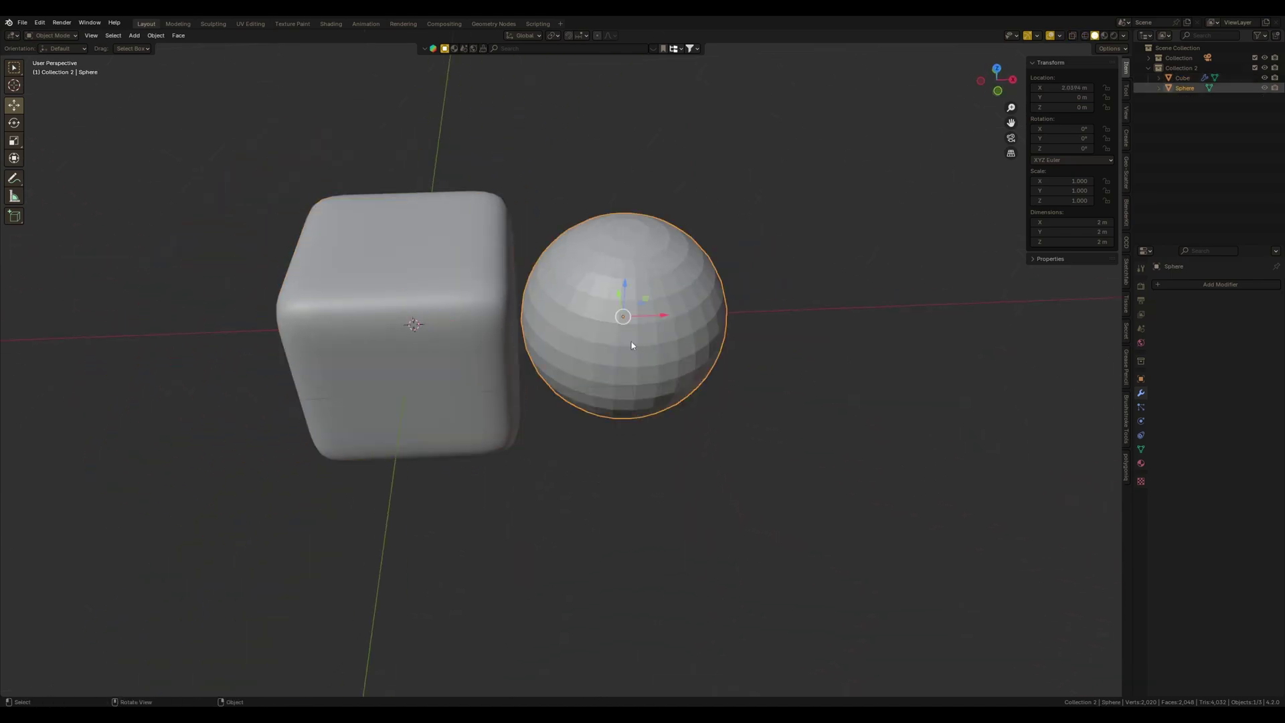
key("Delete")
- Convert the subdivided cube to a mesh
left_click(522, 367)
mouse_move(522, 366)
middle_mouse_down()
mouse_move(574, 379)
mouse_move(563, 384)
mouse_move(630, 355)
mouse_move(596, 388)
middle_mouse_up()
right_click(563, 385)
left_click(617, 382)
key("shift+z")
key("shift+z")
- Enter Sculpt Mode, enlarge the brush and pull the cube's top out of shape
key("ctrl+Tab")
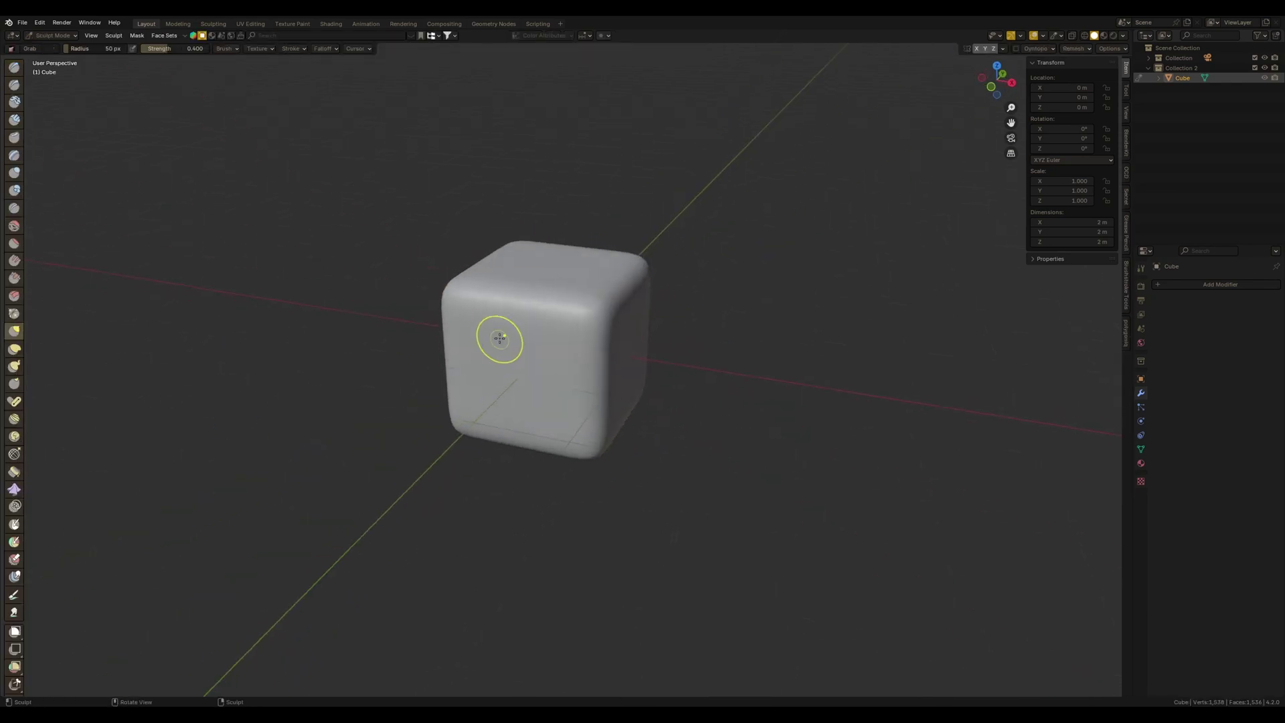
key("f")
left_click(672, 272)
left_click_drag(545, 272, 563, 241)
mouse_move(563, 241)
middle_mouse_down()
mouse_move(624, 305)
mouse_move(445, 473)
mouse_move(460, 416)
middle_mouse_up()
- Reshape and widen the cube's sides, then build up the blob with Clay Strips
left_click_drag(460, 416, 287, 445)
mouse_move(287, 445)
middle_mouse_down()
mouse_move(511, 357)
mouse_move(654, 416)
mouse_move(626, 459)
mouse_move(571, 469)
mouse_move(431, 388)
mouse_move(221, 215)
mouse_move(473, 295)
middle_mouse_up()
left_click_drag(473, 295, 502, 271)
mouse_move(503, 271)
middle_mouse_down()
mouse_move(547, 235)
mouse_move(172, 315)
mouse_move(589, 371)
middle_mouse_up()
key("c")
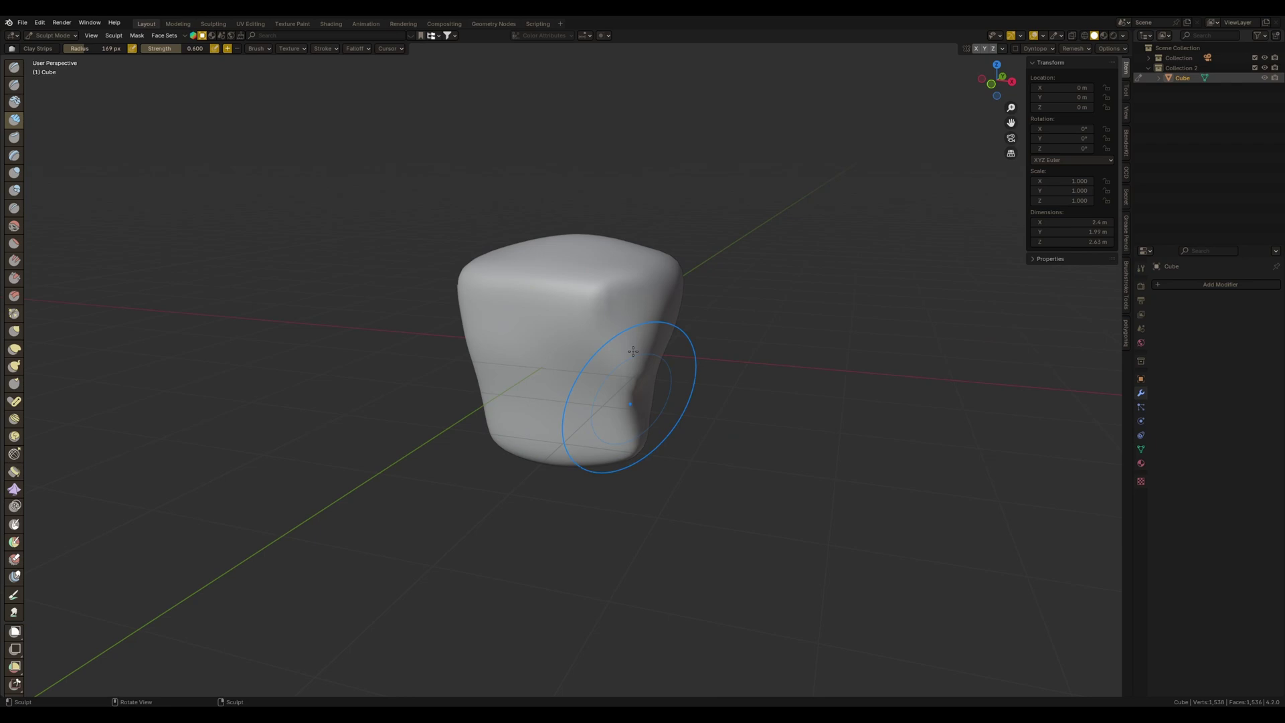
mouse_move(655, 418)
middle_mouse_down()
mouse_move(264, 259)
mouse_move(870, 124)
mouse_move(634, 489)
mouse_move(560, 288)
mouse_move(465, 282)
mouse_move(563, 246)
mouse_move(496, 292)
mouse_move(525, 281)
mouse_move(522, 318)
mouse_move(563, 264)
mouse_move(608, 268)
middle_mouse_up()
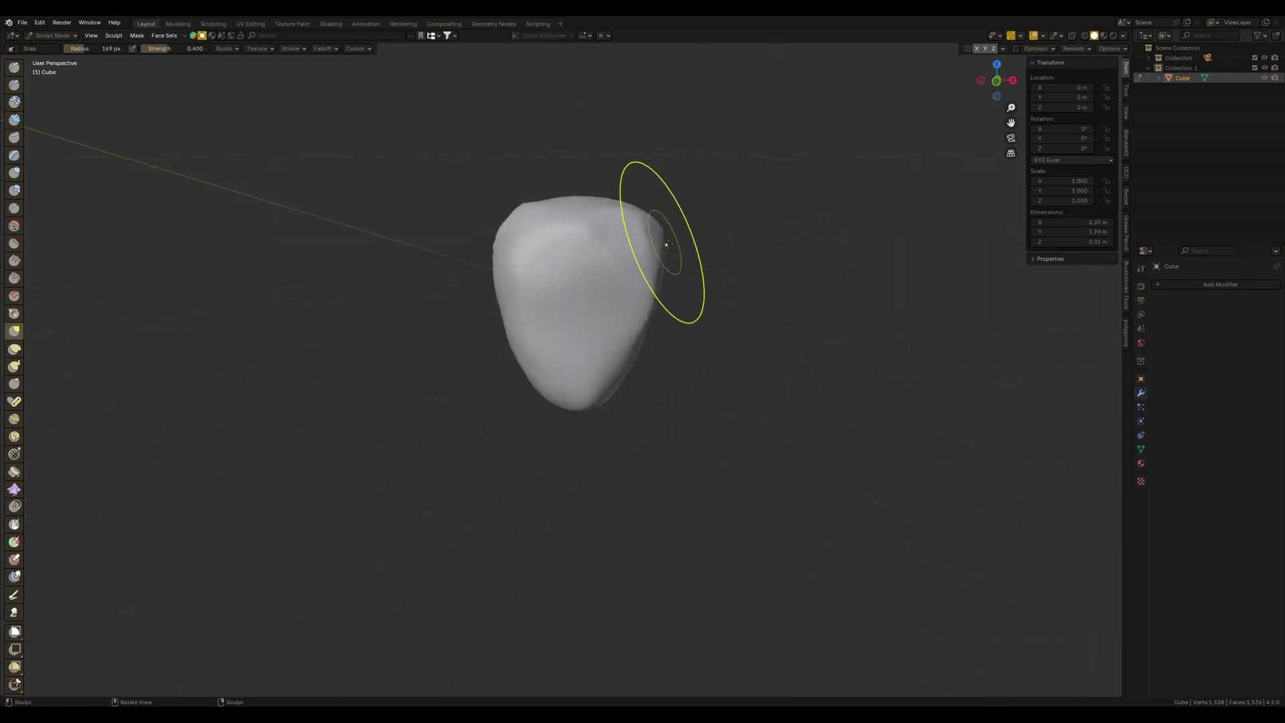
mouse_move(666, 301)
middle_mouse_down()
mouse_move(530, 415)
mouse_move(646, 244)
mouse_move(512, 273)
mouse_move(522, 258)
mouse_move(496, 287)
mouse_move(545, 264)
mouse_move(564, 297)
mouse_move(881, 320)
middle_mouse_up()
- Add a Multiresolution modifier to the blob and subdivide it twice, checking in wireframe
key("ctrl+Tab")
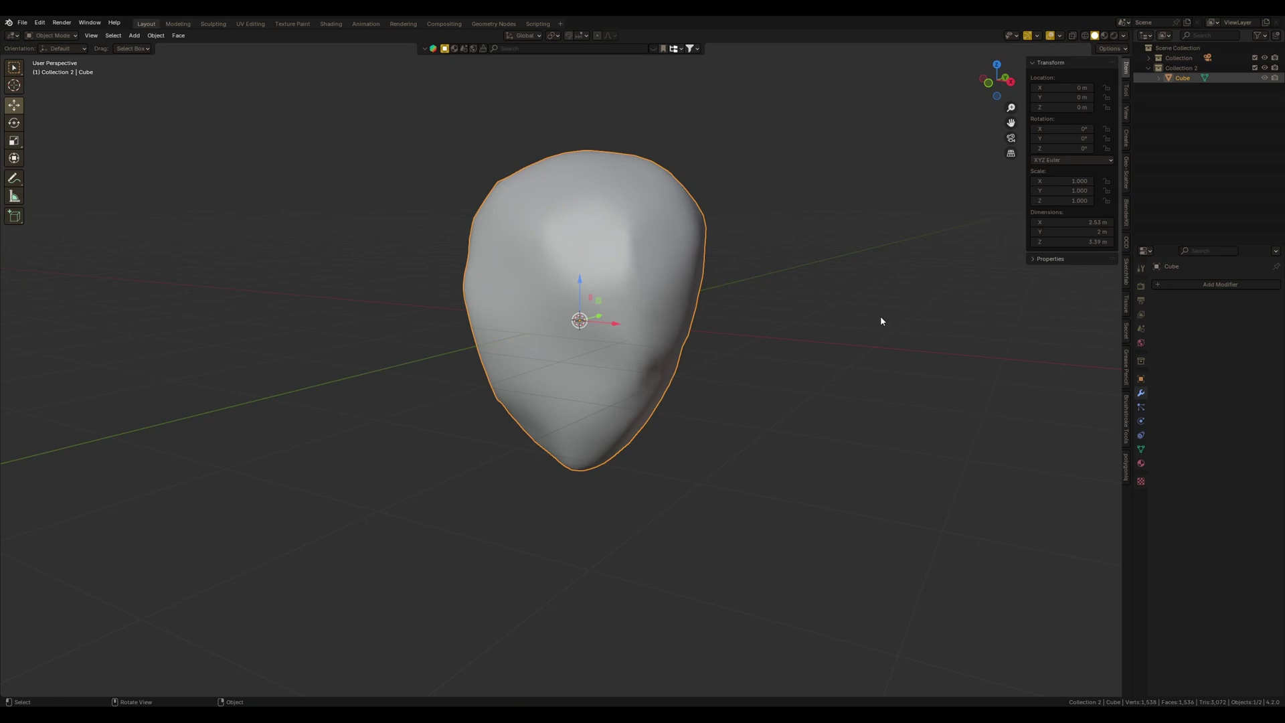
mouse_move(1126, 285)
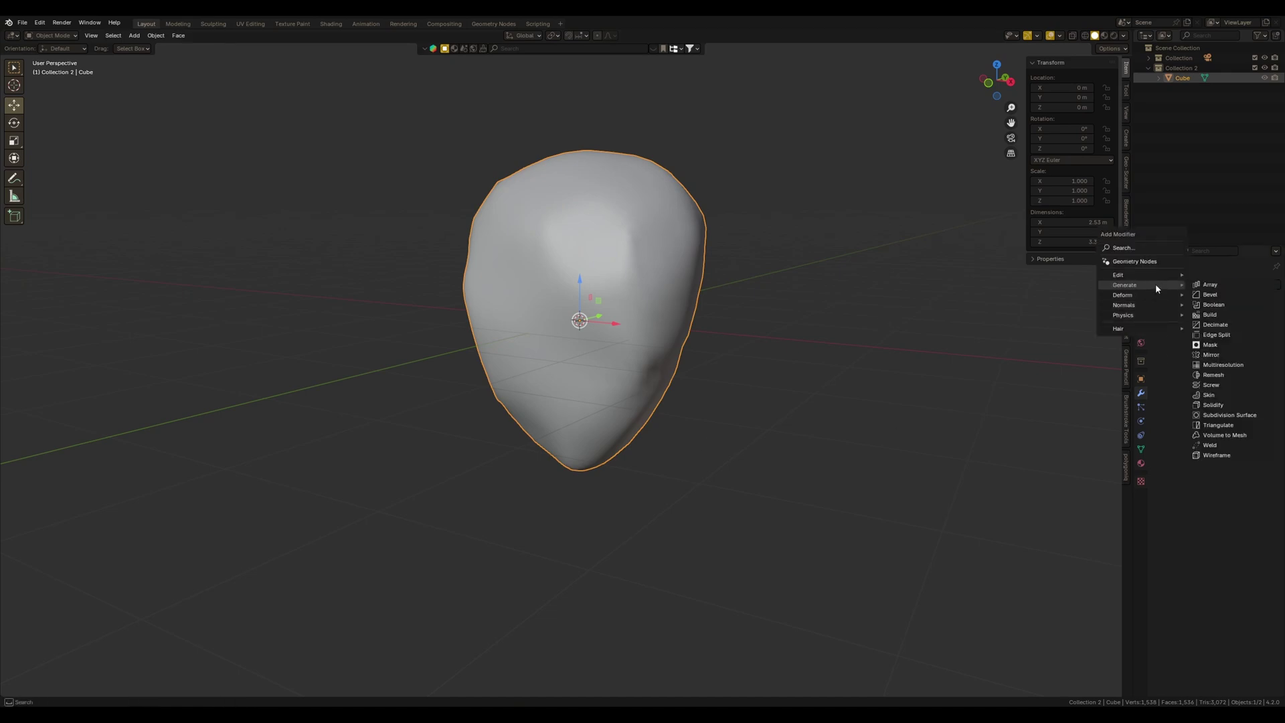
left_click(1223, 367)
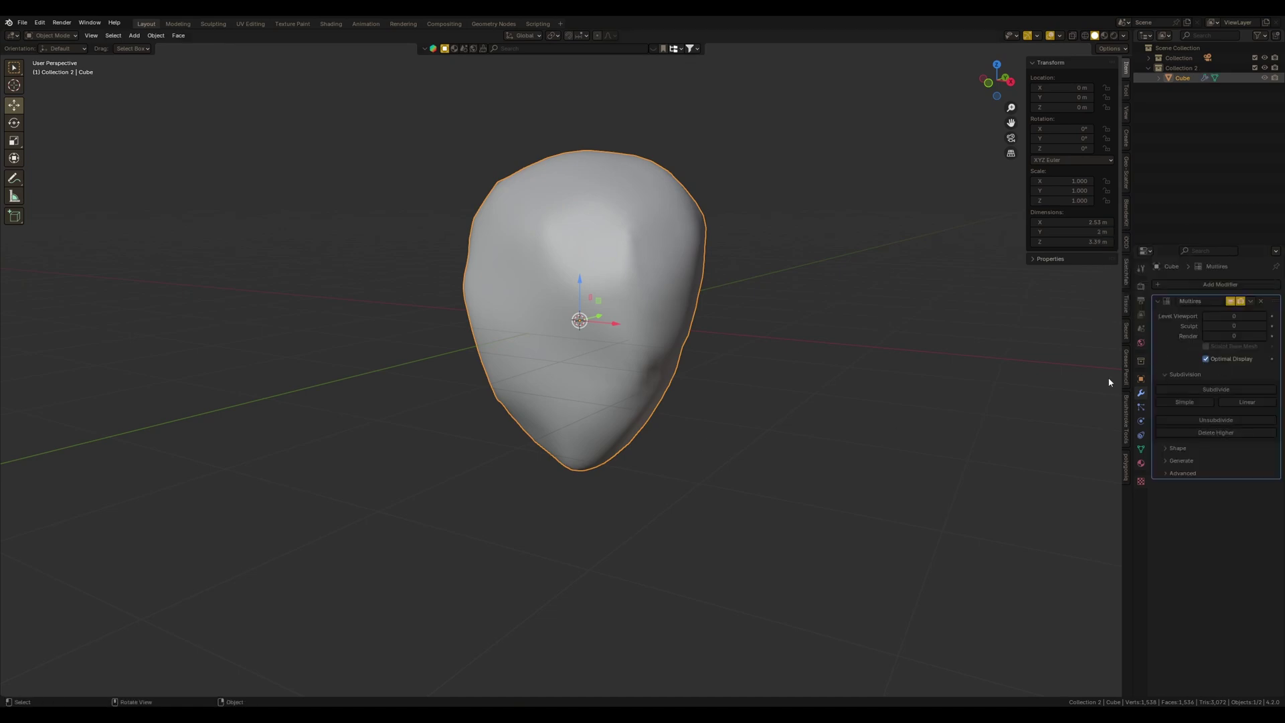
left_click(1224, 394)
middle_click_drag(1047, 374, 1012, 387, "shift")
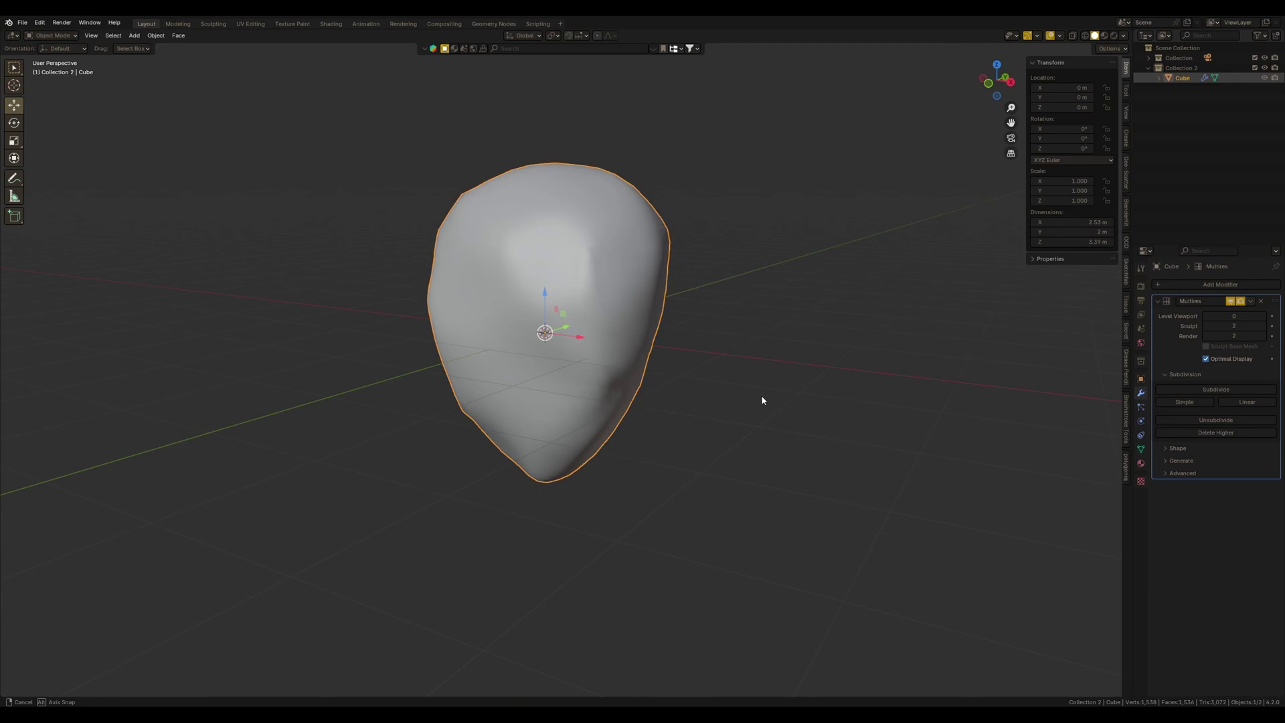
key("shift+z")
left_click(1267, 318)
middle_click_drag(794, 397, 833, 399, "shift")
key("shift+z")
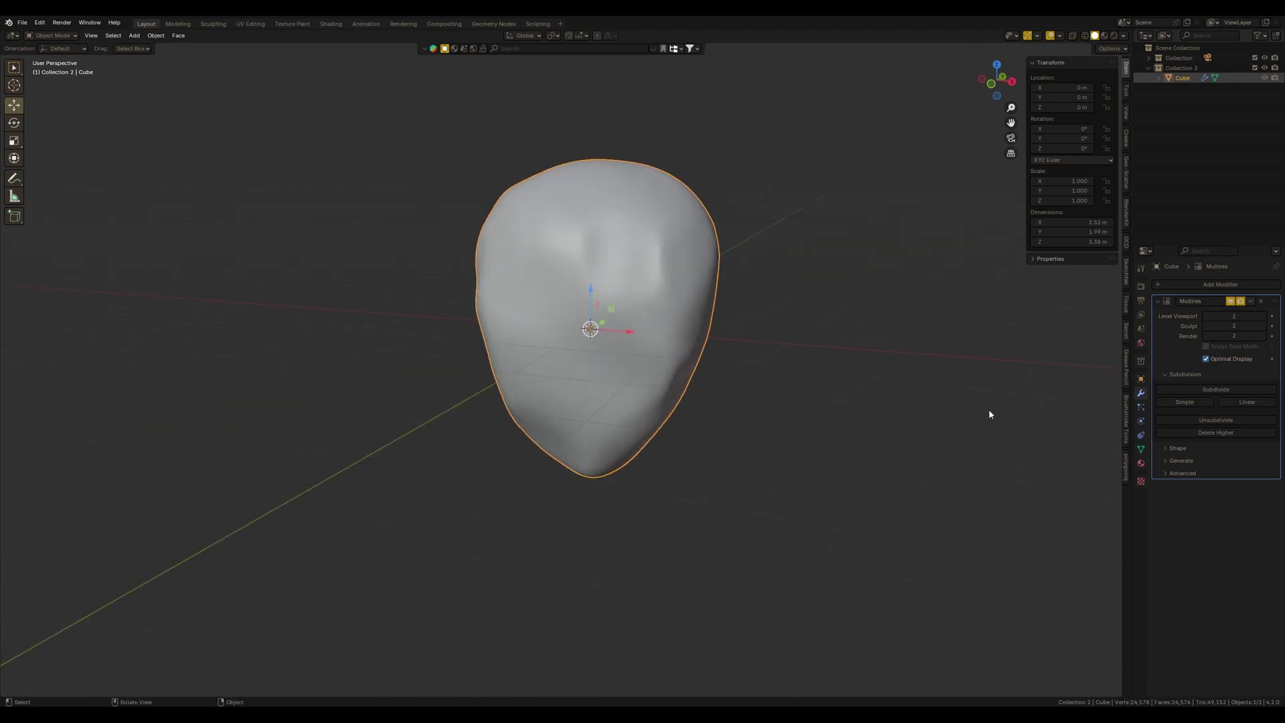
scroll(684, 362, "up", 1)
- Re-enter Sculpt Mode and flatten two disc-shaped facets on the blob
key("ctrl+Tab")
middle_click_drag(625, 368, 669, 296)
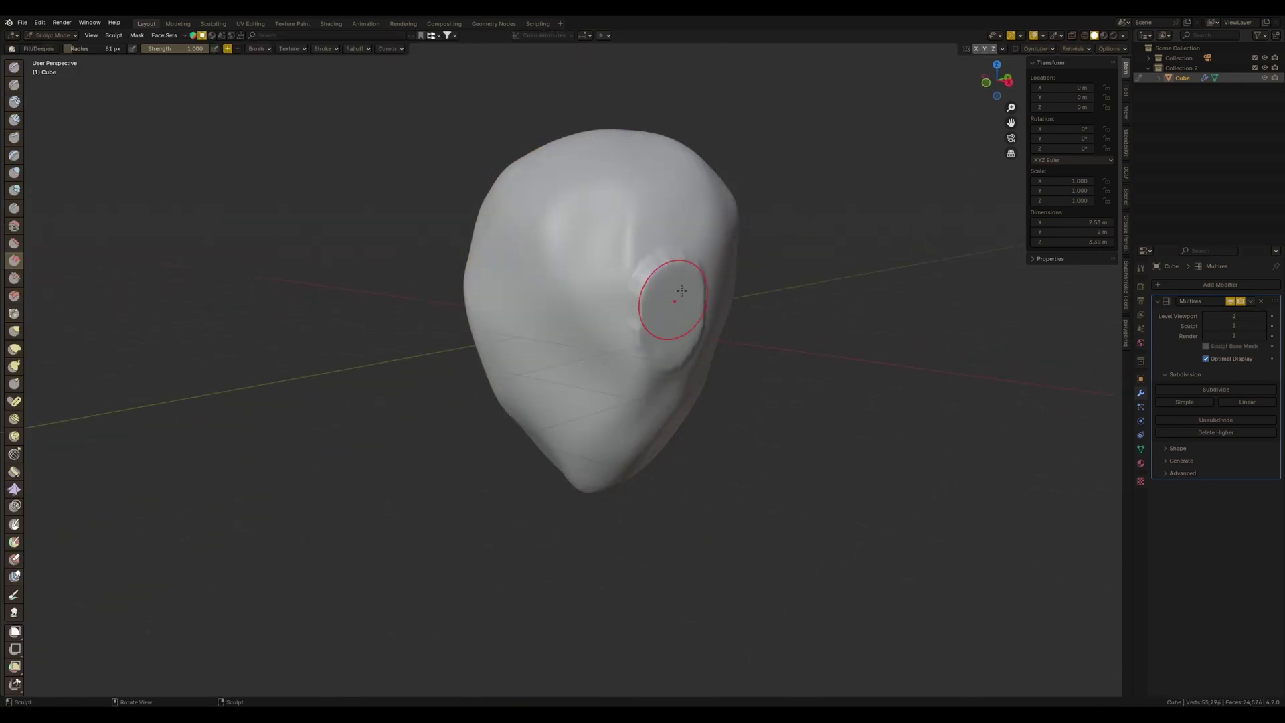
middle_click_drag(701, 342, 689, 287)
left_click(689, 288)
left_click(615, 316)
mouse_move(615, 315)
middle_mouse_down()
mouse_move(636, 264)
mouse_move(654, 288)
mouse_move(620, 318)
middle_mouse_up()
middle_click_drag(677, 272, 729, 276)
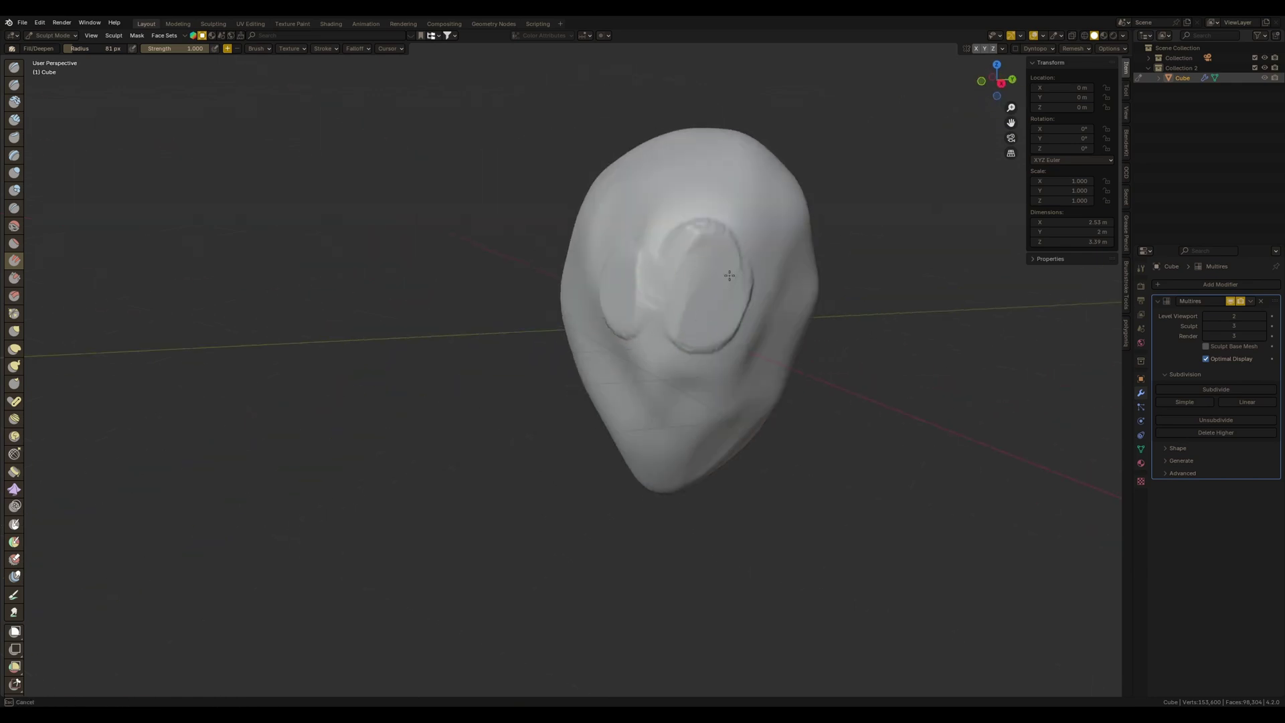
scroll(730, 369, "down", 3)
- Inspect the faceted blob from several sides and enlarge the sculpting brush radius
mouse_move(729, 369)
middle_mouse_down()
mouse_move(623, 331)
mouse_move(509, 419)
middle_mouse_up()
mouse_move(480, 301)
middle_mouse_down()
mouse_move(643, 331)
mouse_move(654, 371)
mouse_move(622, 337)
mouse_move(625, 403)
middle_mouse_up()
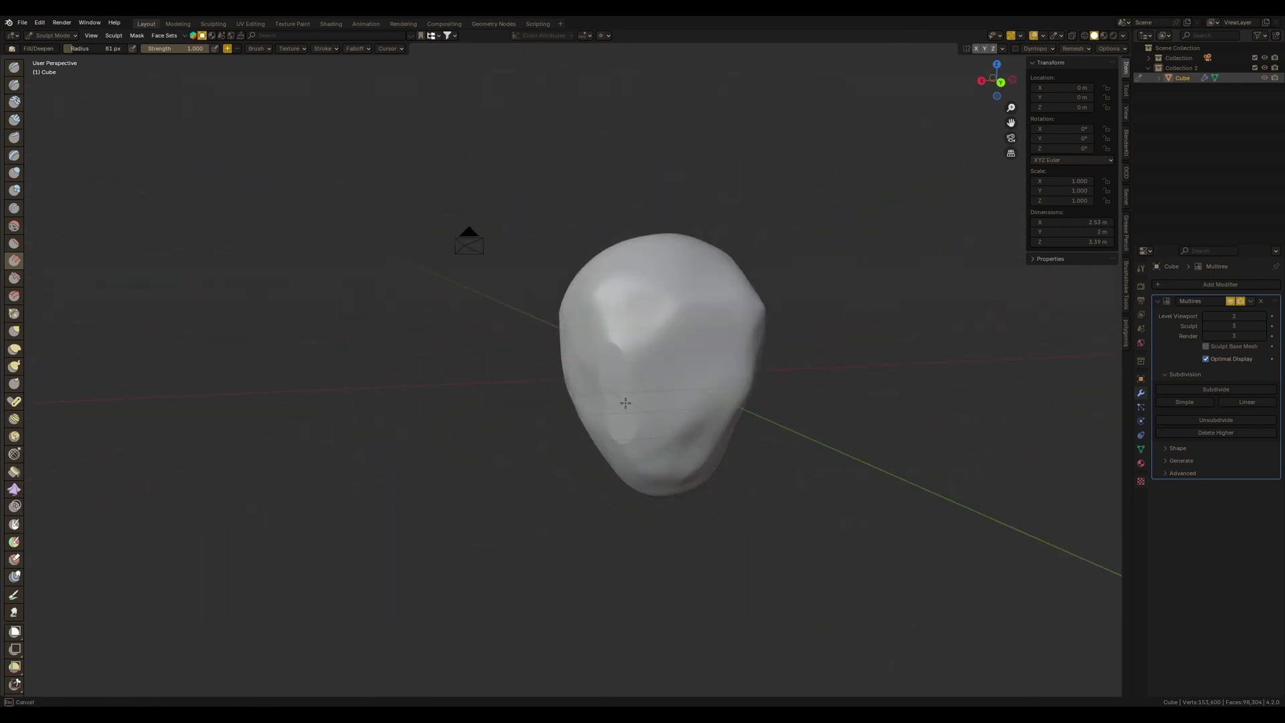
mouse_move(648, 469)
middle_mouse_down()
mouse_move(641, 333)
mouse_move(667, 255)
middle_mouse_up()
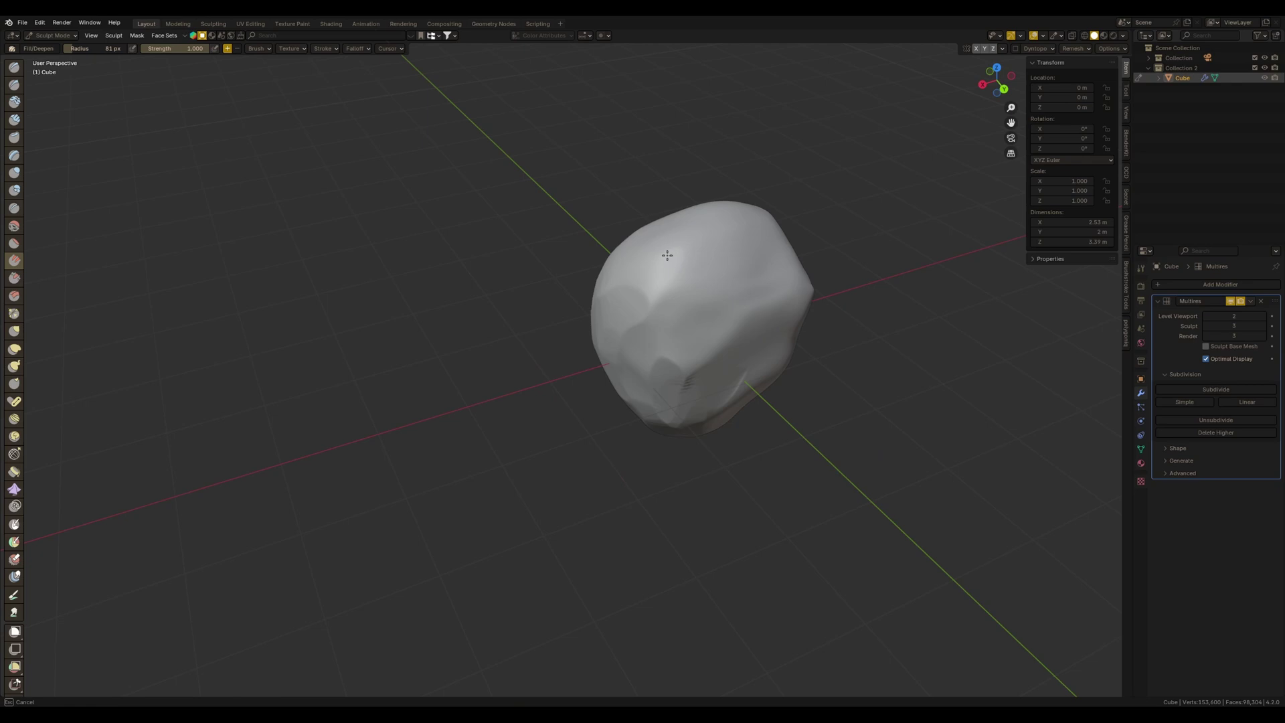
mouse_move(717, 294)
middle_mouse_down()
mouse_move(697, 324)
mouse_move(726, 372)
mouse_move(790, 325)
mouse_move(760, 361)
mouse_move(638, 386)
mouse_move(622, 362)
mouse_move(683, 416)
middle_mouse_up()
key("f")
left_click(769, 356)
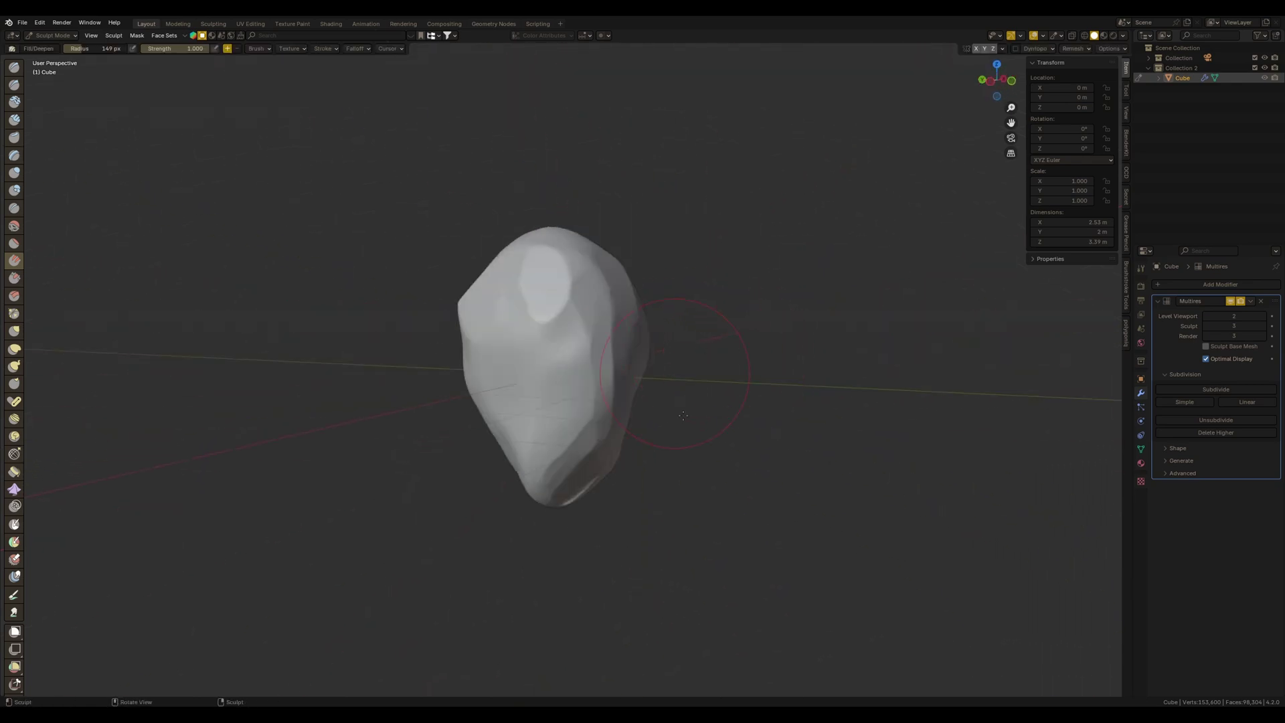
- Open the brush texture settings to browse rock and ground crack images
left_click(325, 48)
mouse_move(603, 345)
middle_mouse_down()
mouse_move(603, 393)
mouse_move(586, 308)
mouse_move(556, 397)
middle_mouse_up()
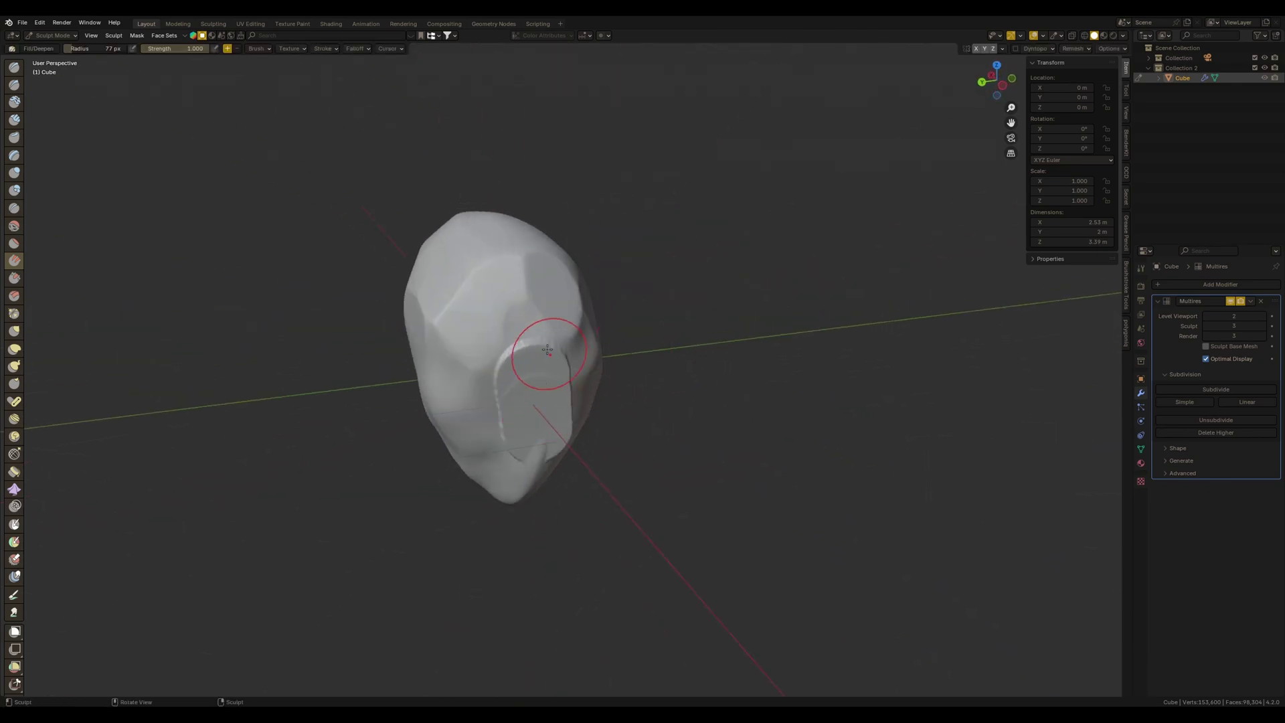
mouse_move(547, 350)
middle_mouse_down()
mouse_move(622, 417)
mouse_move(532, 474)
mouse_move(631, 403)
middle_mouse_up()
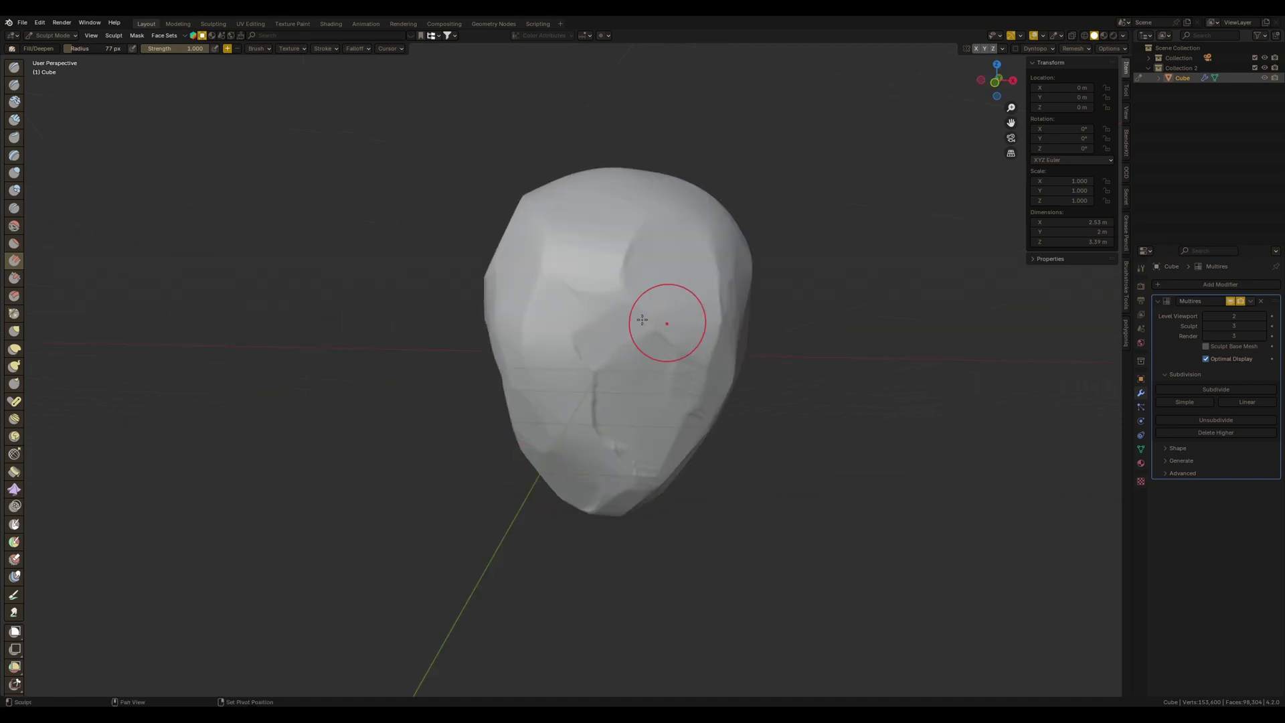
middle_click_drag(641, 320, 512, 339)
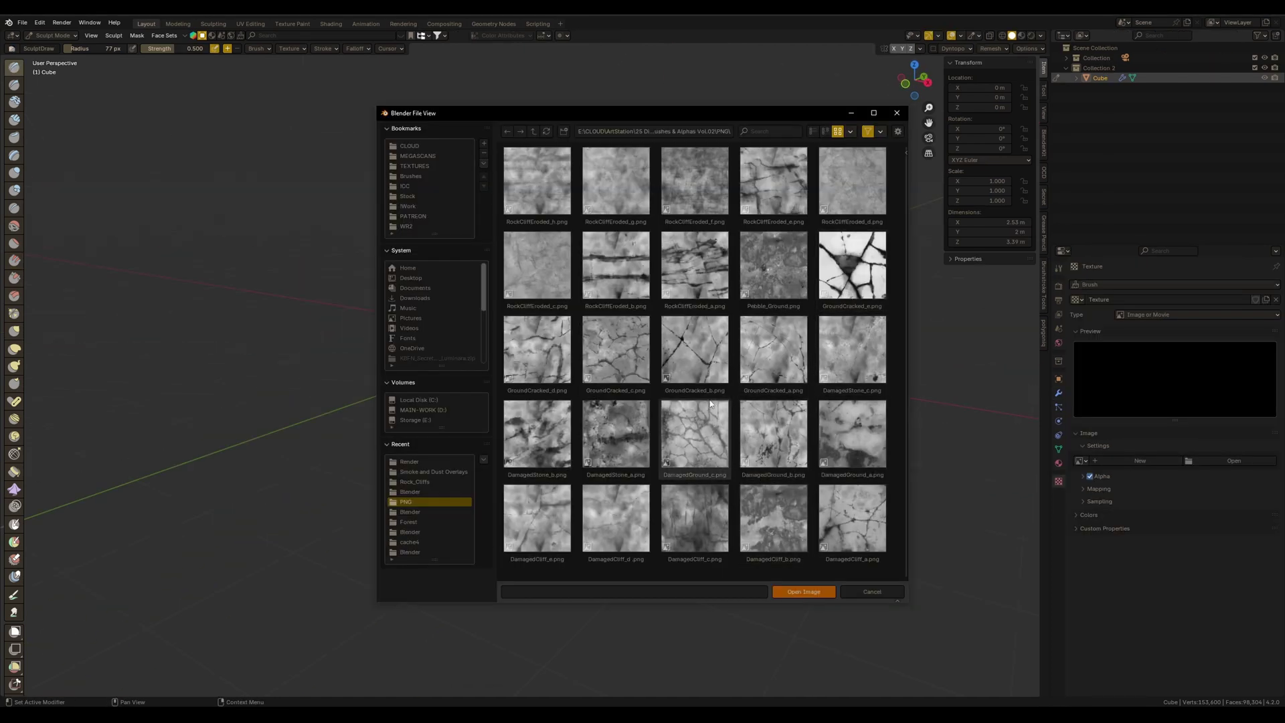
- Load DamagedGround_c.png as the brush texture and sculpt cracks into the rock
double_click(710, 406)
mouse_move(588, 387)
middle_mouse_down()
mouse_move(638, 378)
mouse_move(658, 394)
mouse_move(693, 363)
mouse_move(439, 238)
mouse_move(617, 373)
mouse_move(627, 398)
mouse_move(677, 328)
mouse_move(589, 298)
mouse_move(566, 321)
mouse_move(739, 430)
mouse_move(741, 288)
mouse_move(653, 360)
mouse_move(617, 416)
mouse_move(617, 497)
mouse_move(638, 338)
mouse_move(421, 304)
middle_mouse_up()
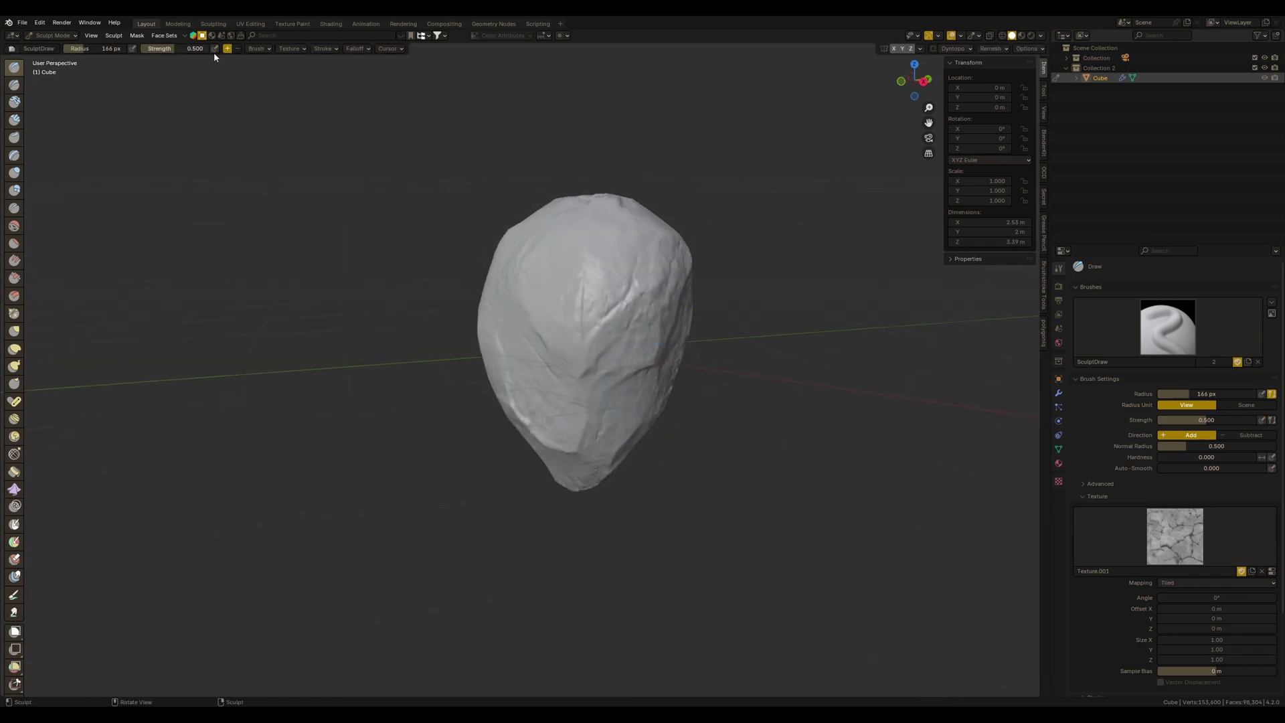
mouse_move(626, 357)
middle_mouse_down()
mouse_move(663, 303)
mouse_move(574, 307)
middle_mouse_up()
- Return to Object Mode, open Cell Fracture for the rock, then cancel it
key("ctrl+Tab")
mouse_move(350, 298)
middle_mouse_down()
mouse_move(465, 372)
mouse_move(828, 333)
middle_mouse_up()
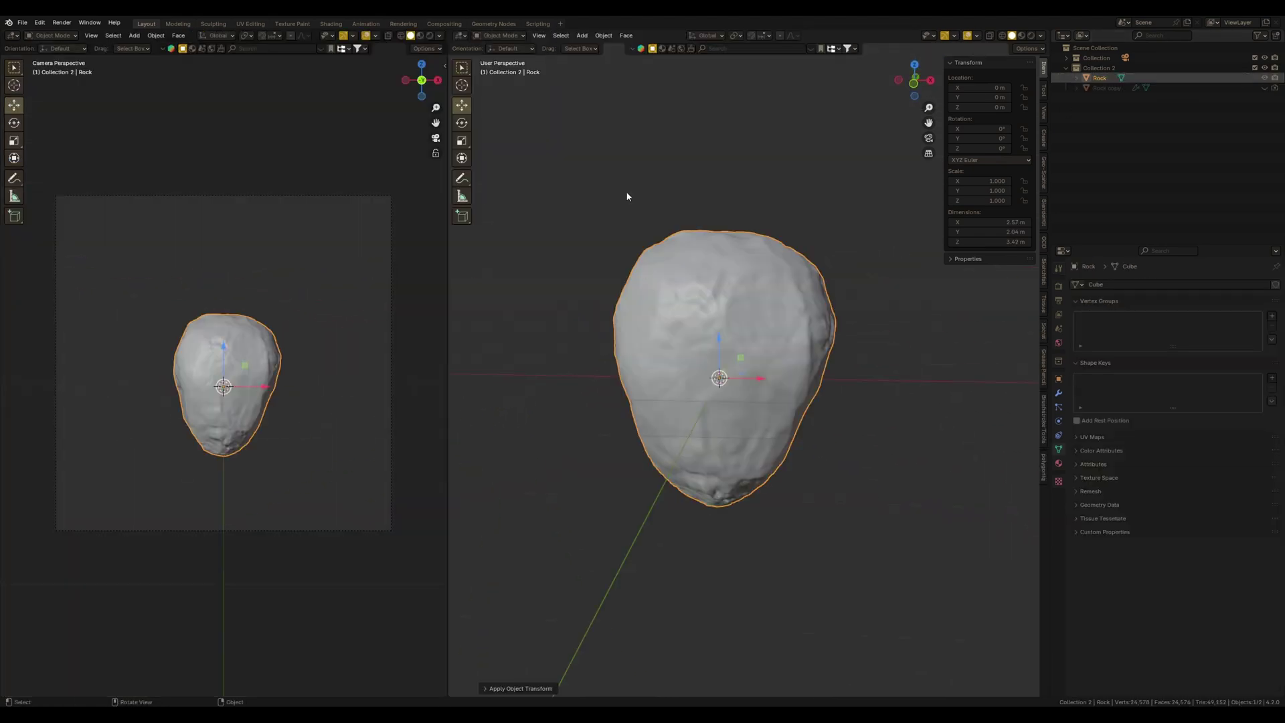
left_click(603, 36)
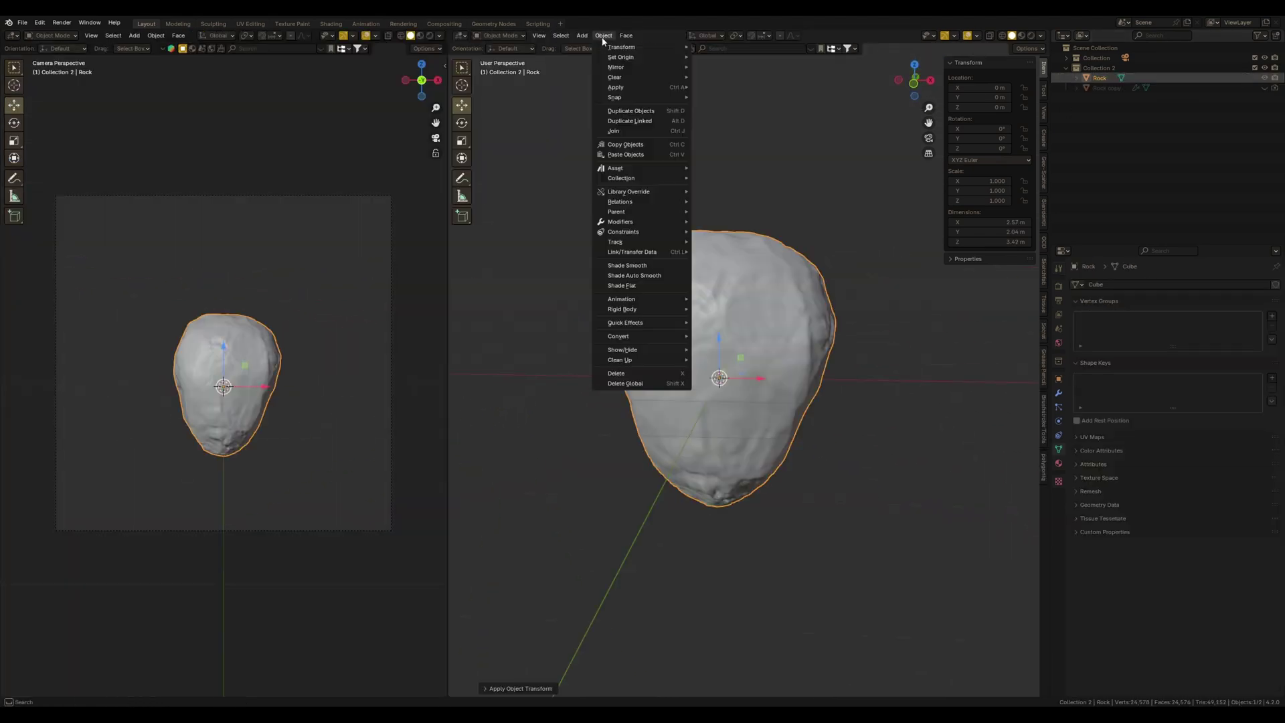
mouse_move(626, 322)
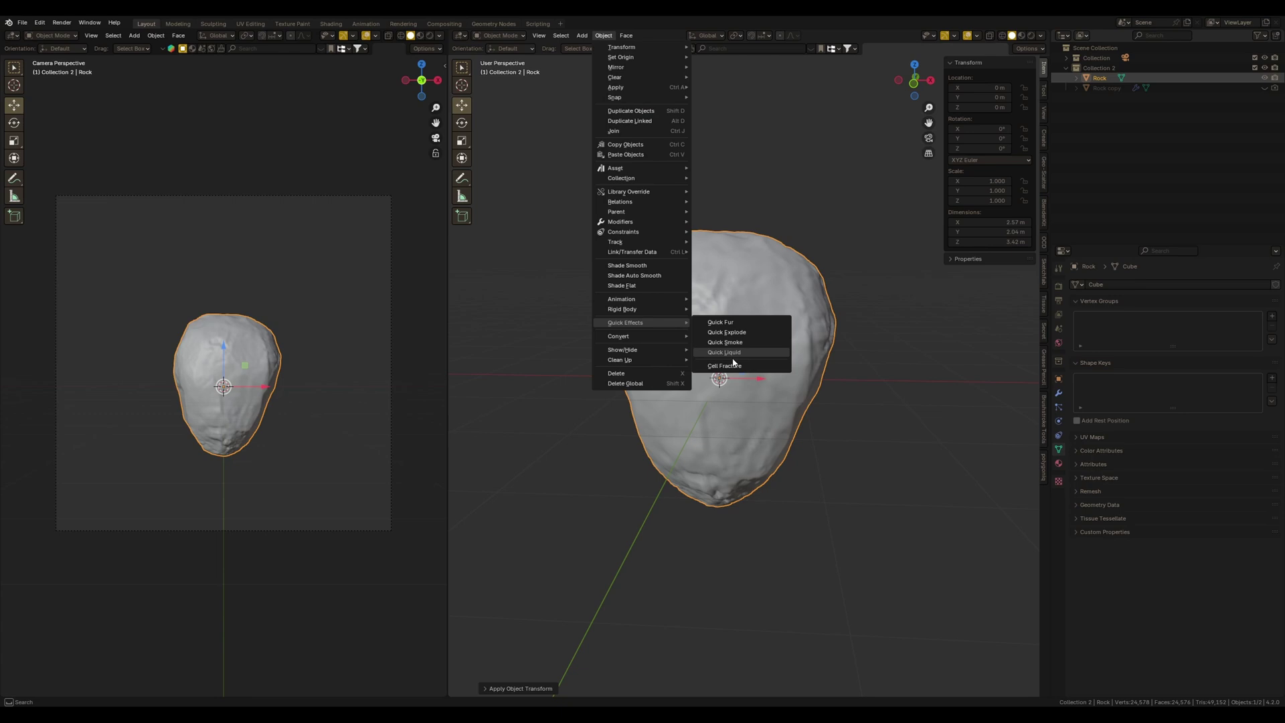
left_click(736, 374)
left_click_drag(732, 351, 752, 316)
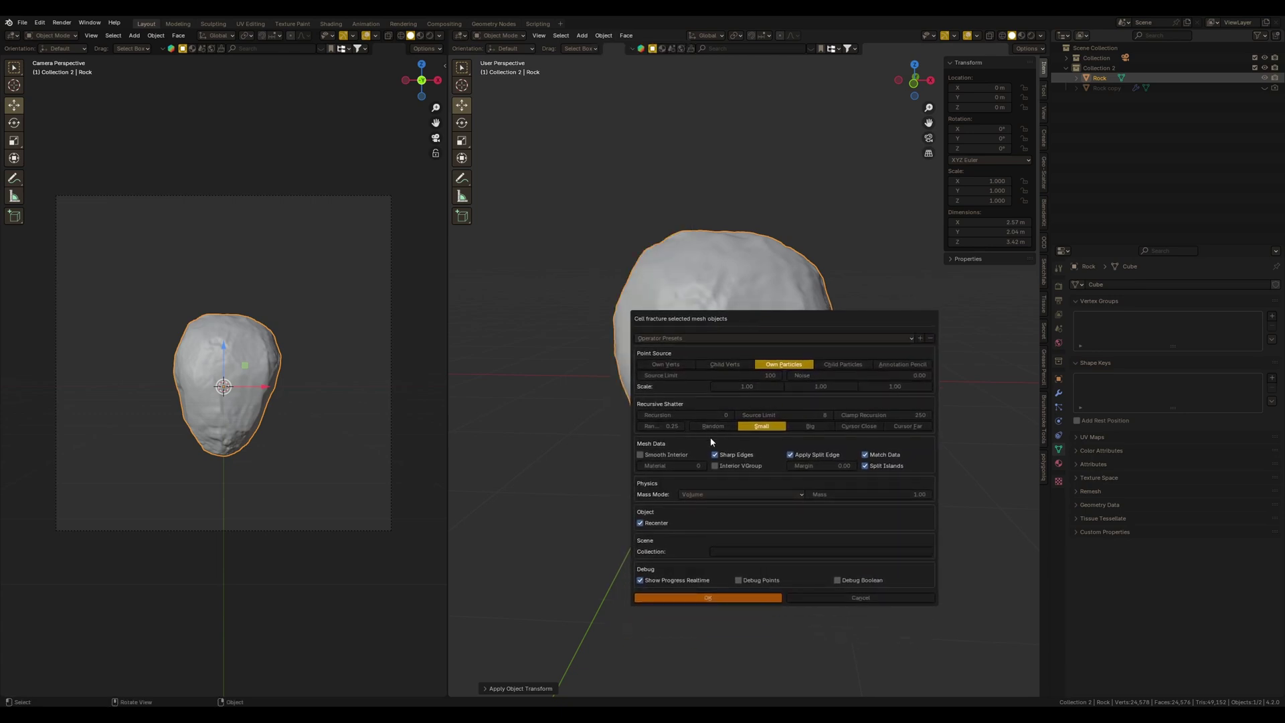
key("Escape")
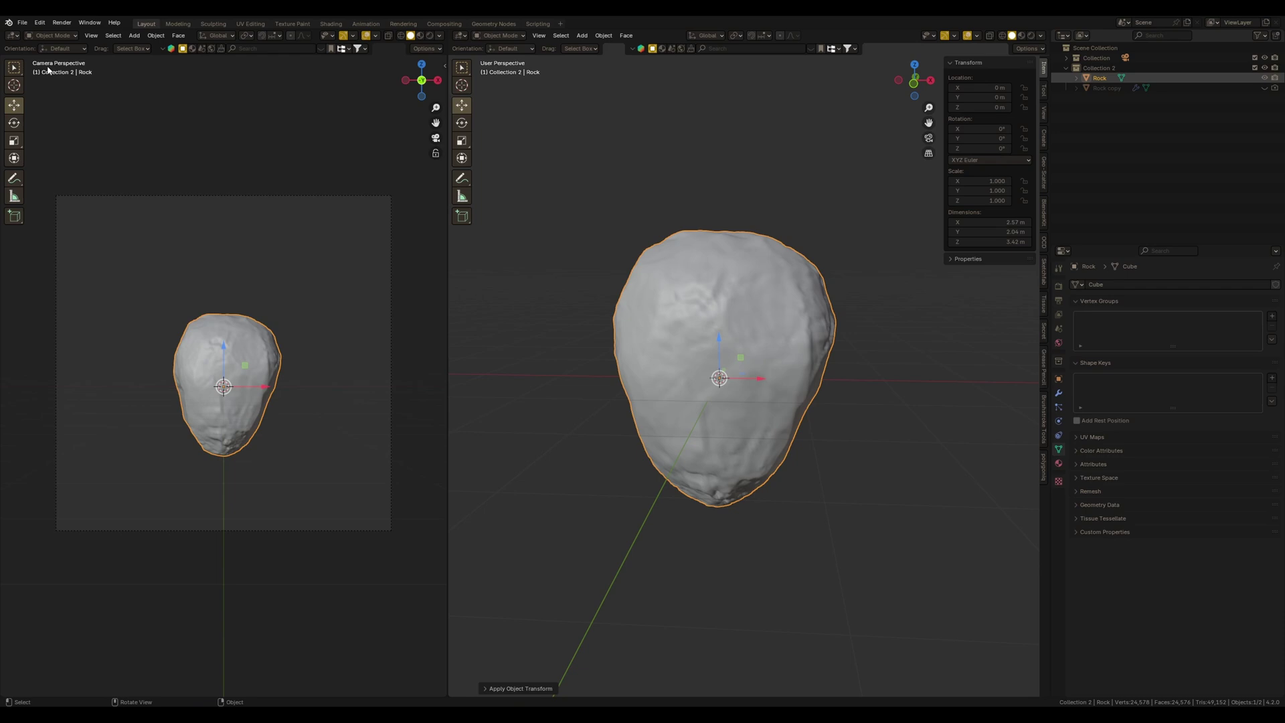
- Search the Add-ons preferences for 'ce' and check the Cell Fracture add-on details
left_click(69, 154)
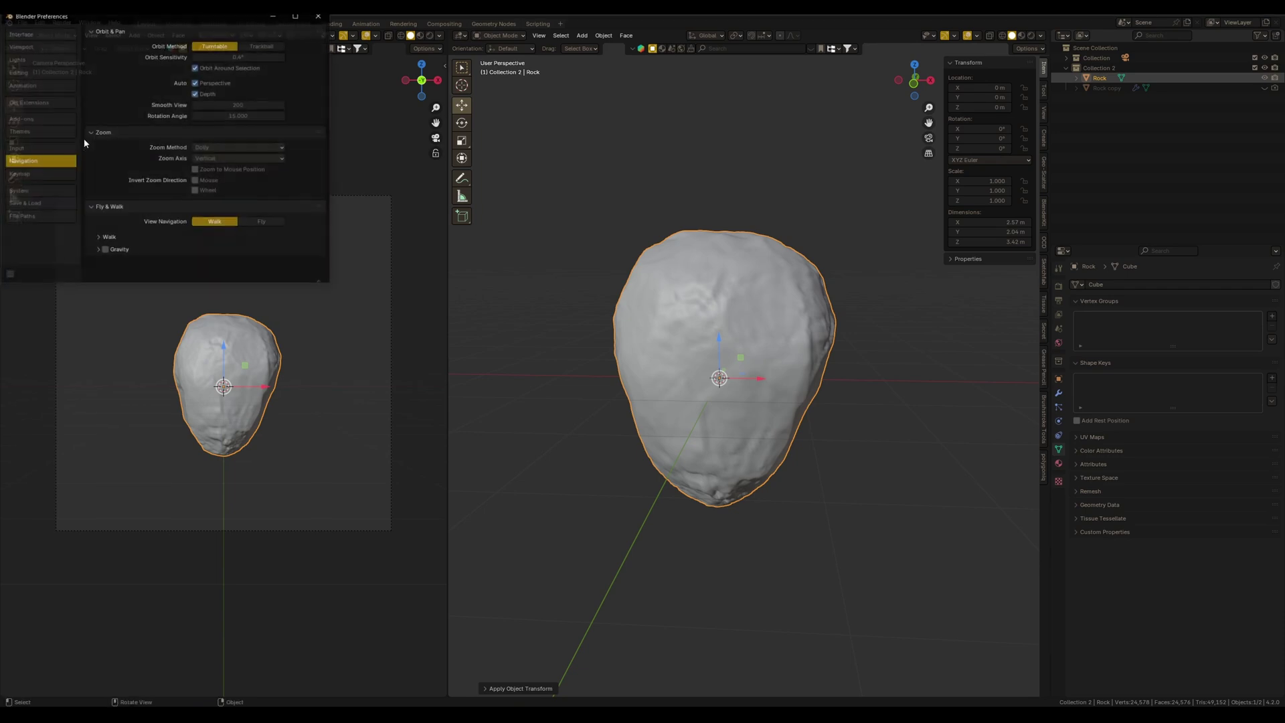
left_click(31, 119)
left_click(127, 32)
type("ce")
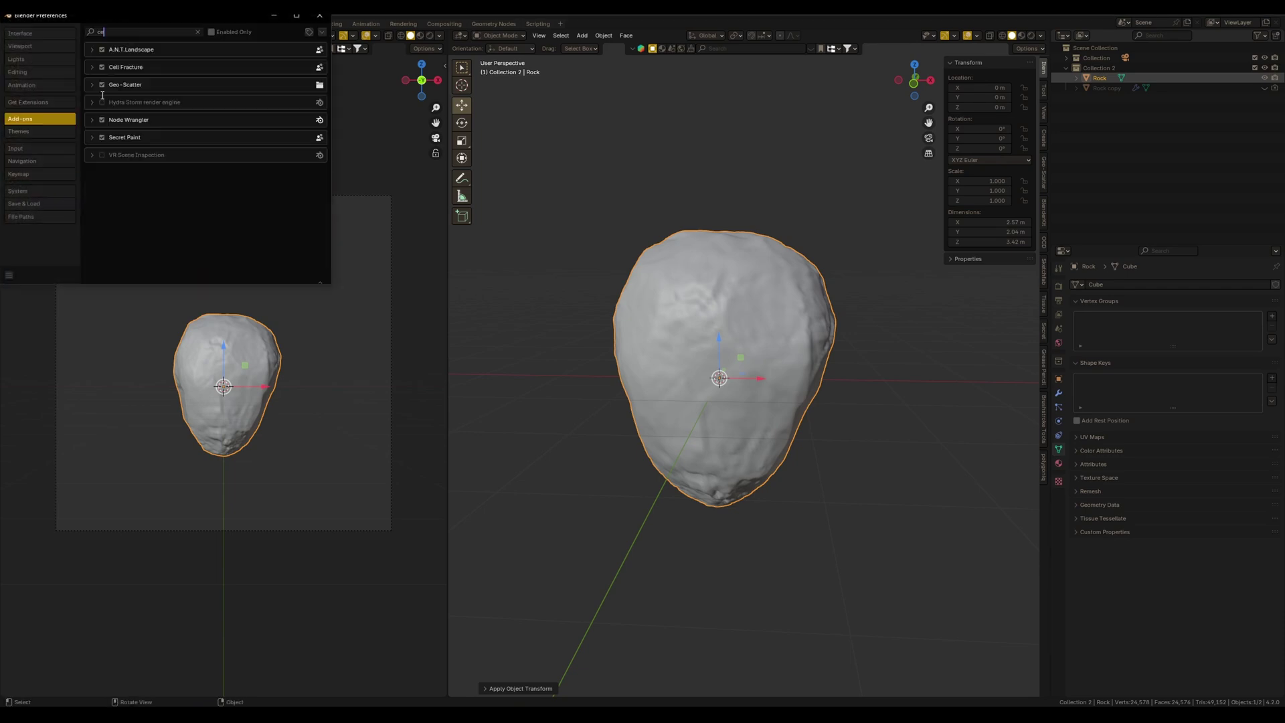
left_click(93, 68)
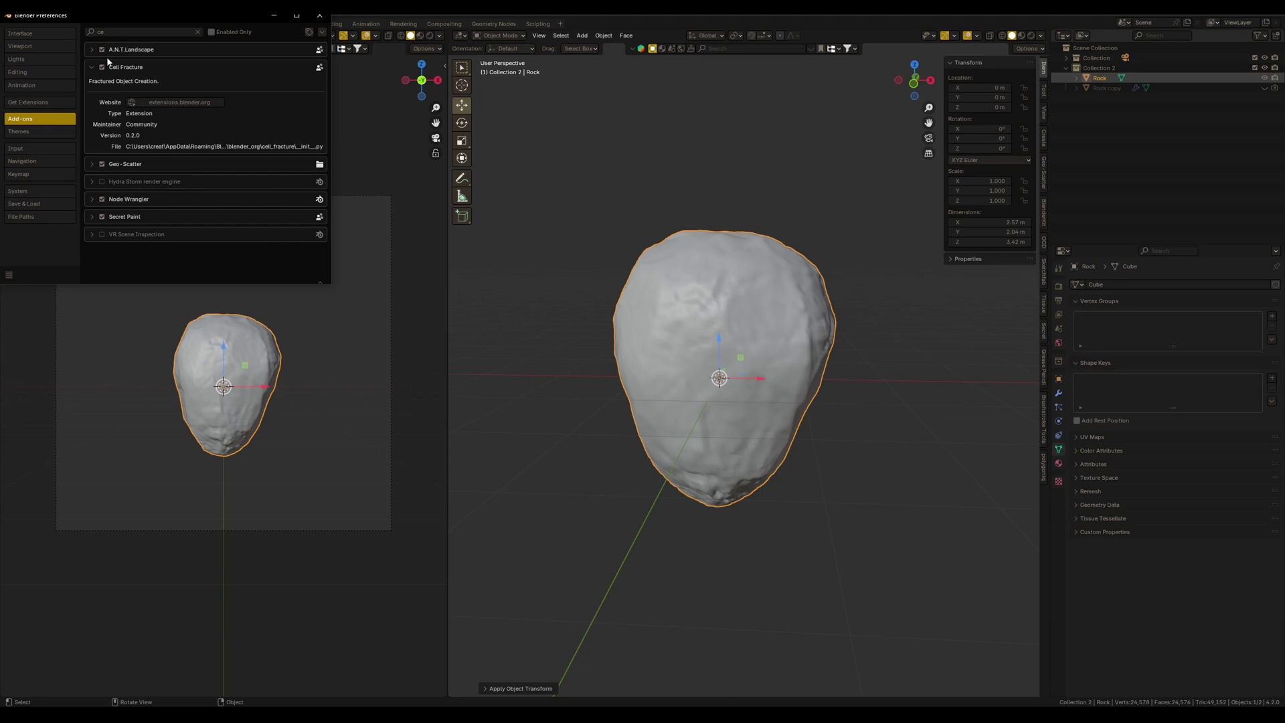
left_click(109, 66)
- Close Preferences and run Cell Fracture on the rock from Quick Effects
left_click(319, 17)
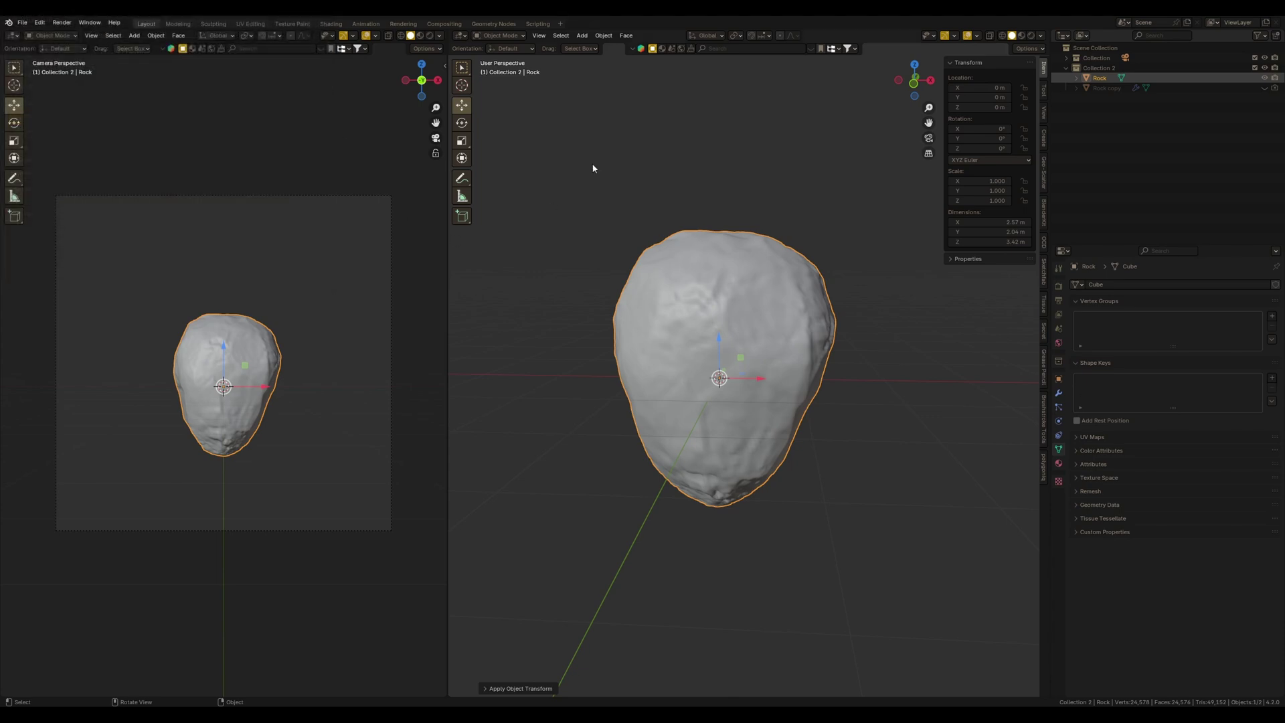
left_click(604, 36)
left_click(739, 366)
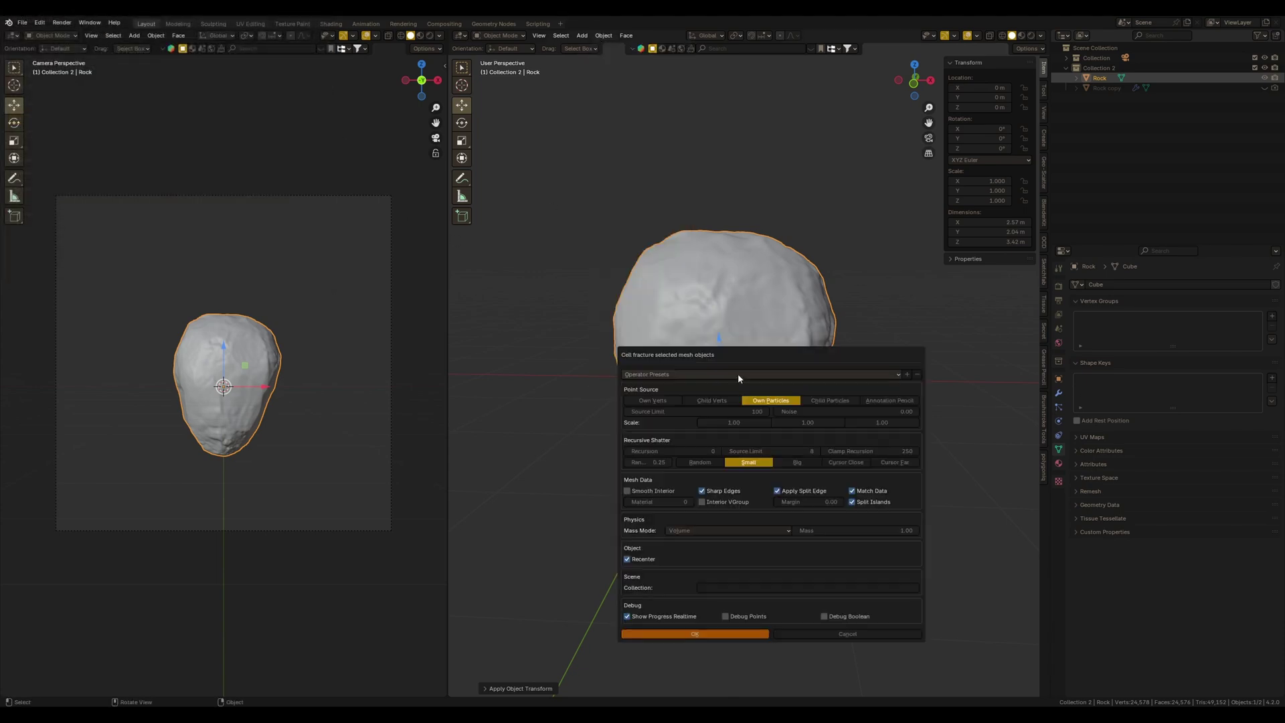
left_click_drag(738, 364, 799, 303)
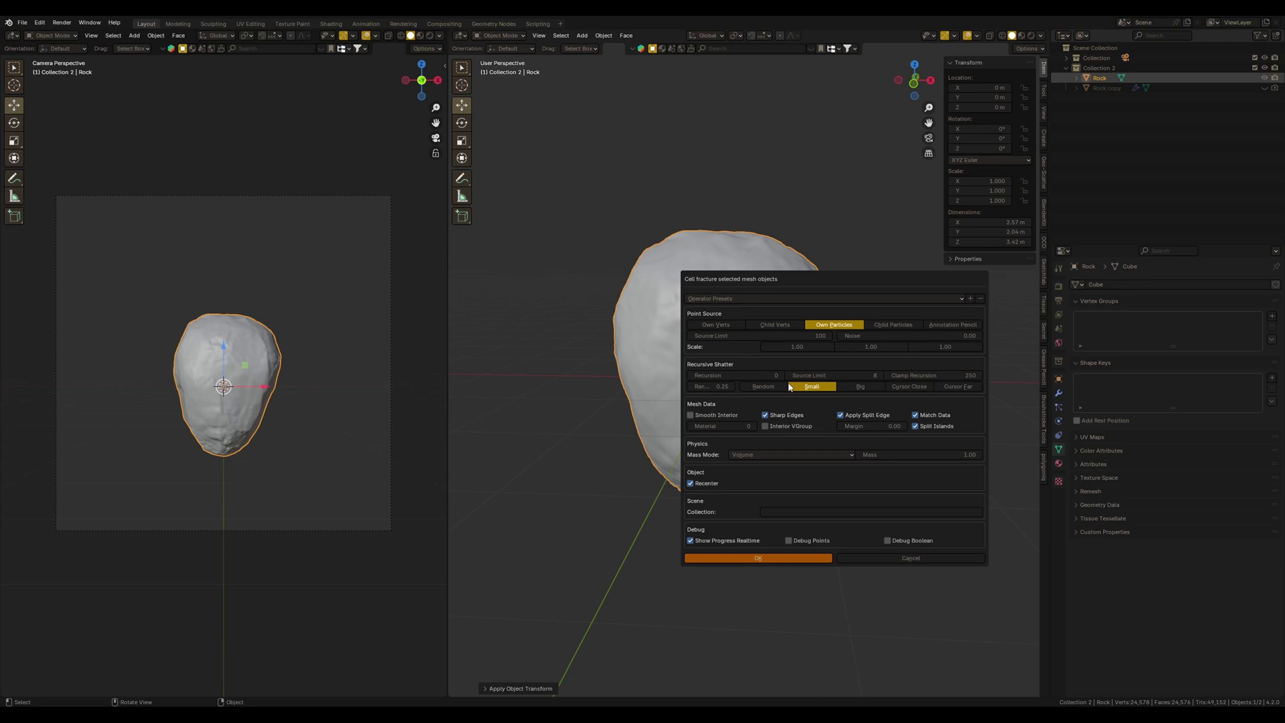
left_click_drag(874, 277, 843, 277)
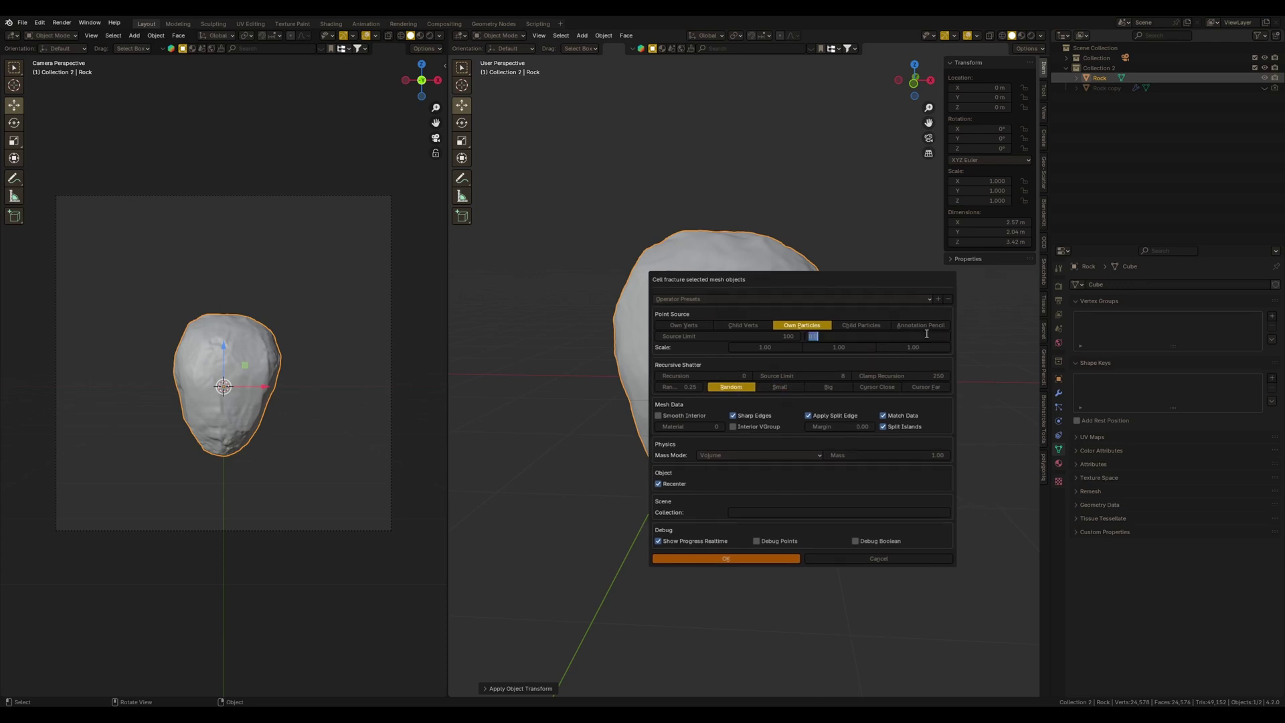
type("1")
left_click(727, 560)
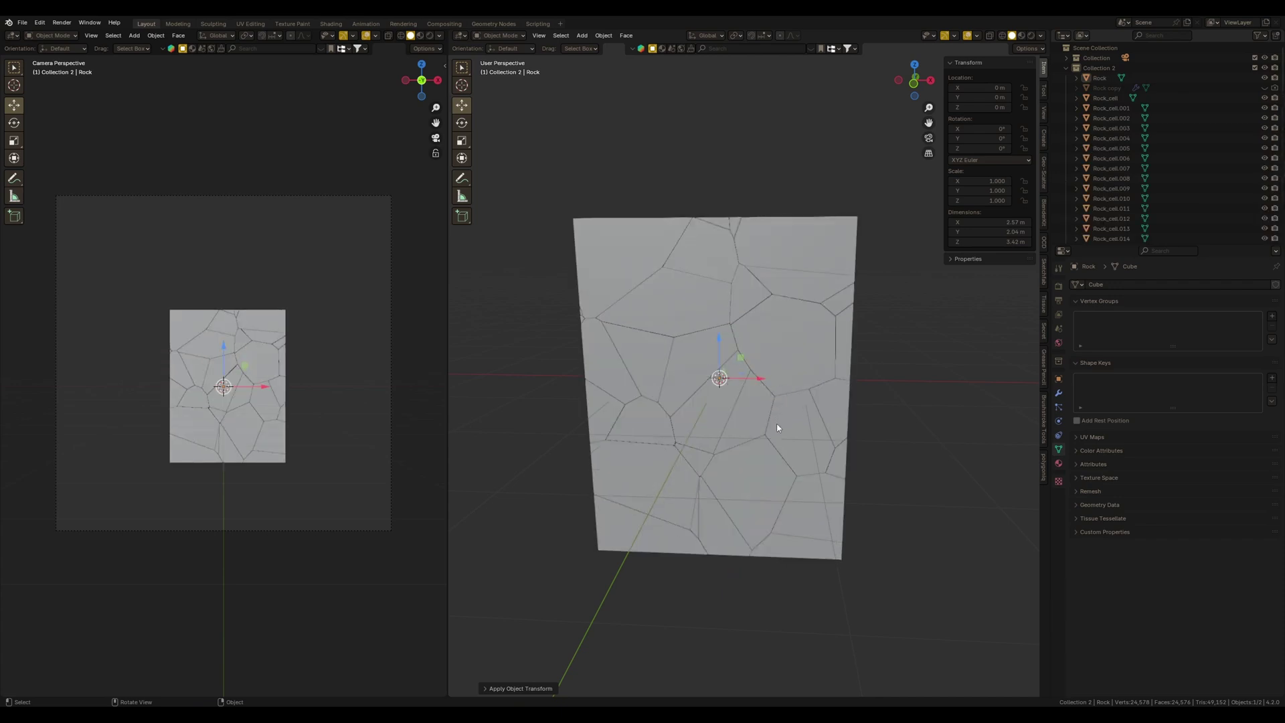
middle_click_drag(778, 429, 862, 395)
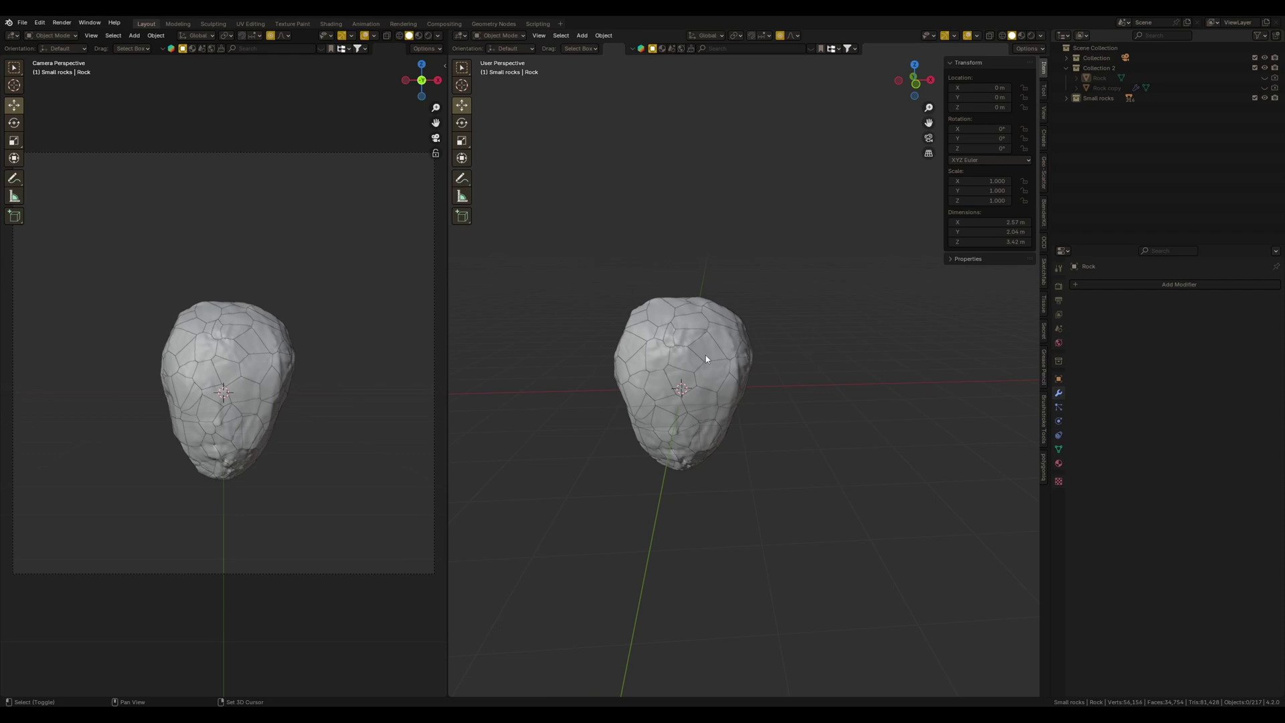
- Lift the top rock piece upward along Z with proportional editing
mouse_move(706, 358)
middle_mouse_down()
mouse_move(714, 416)
mouse_move(688, 343)
mouse_move(739, 298)
middle_mouse_up()
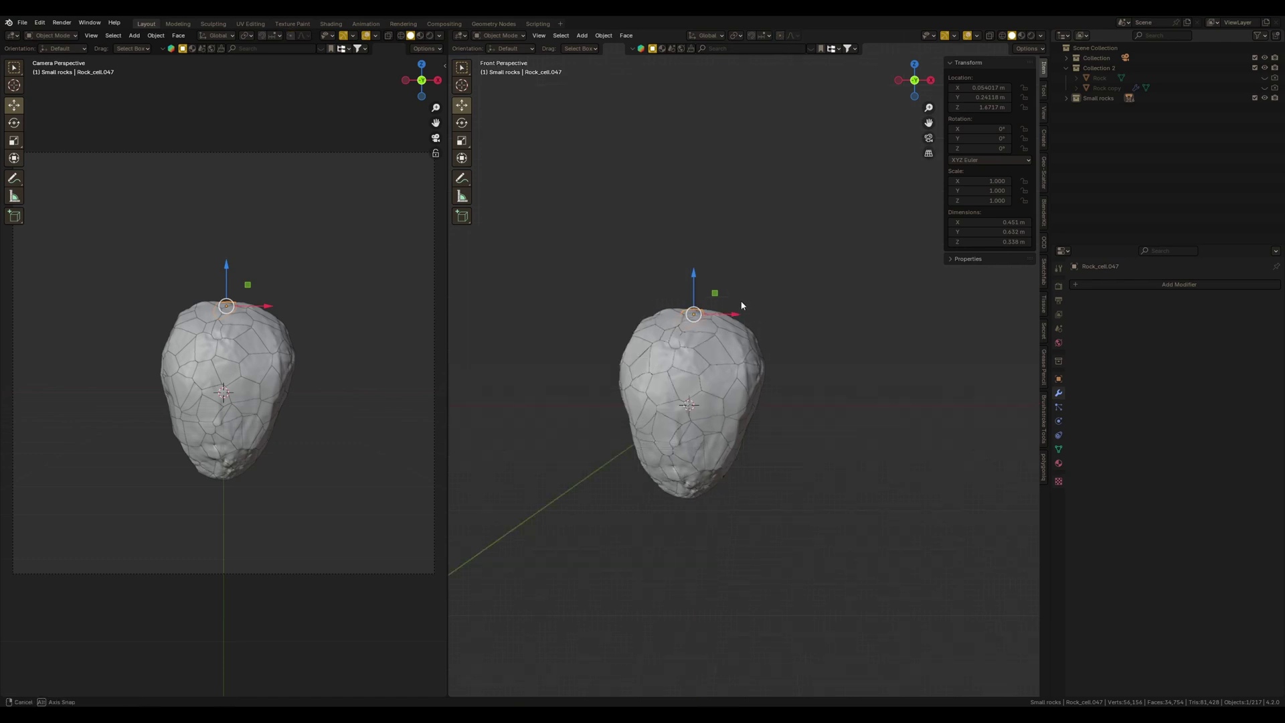
middle_click_drag(742, 303, 697, 321)
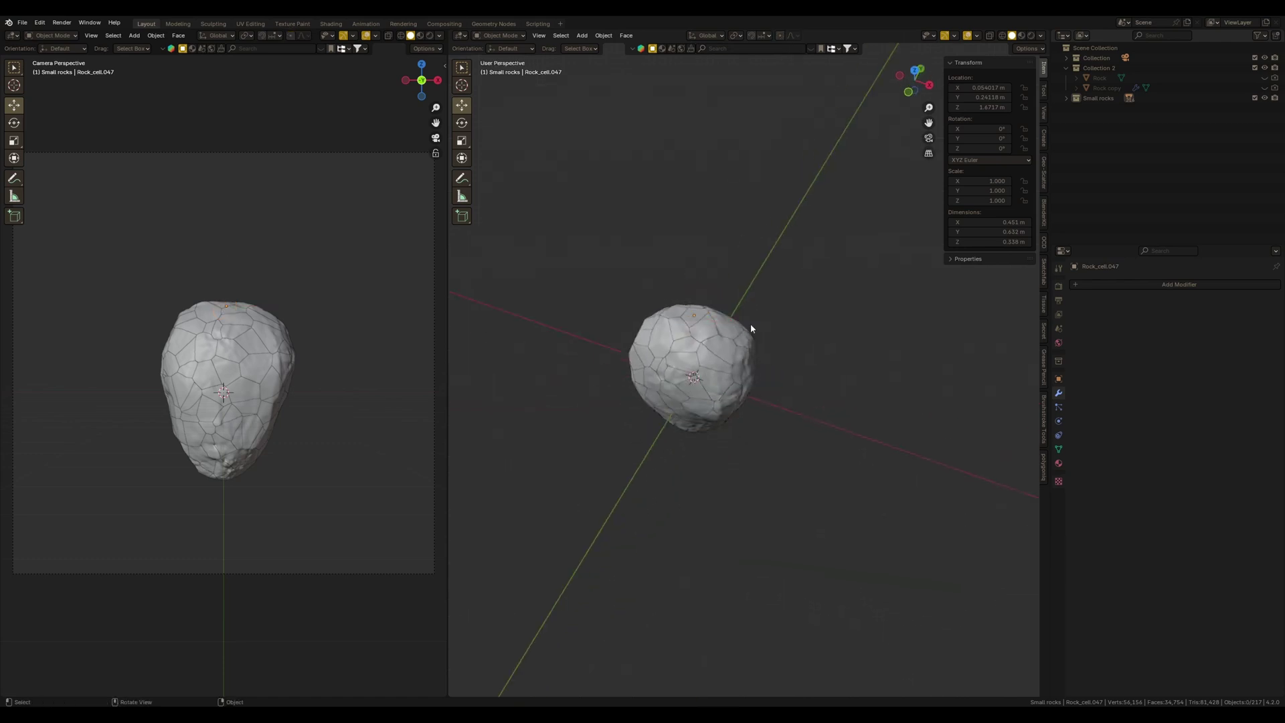
left_click(691, 320)
middle_click_drag(725, 336, 735, 288, "alt")
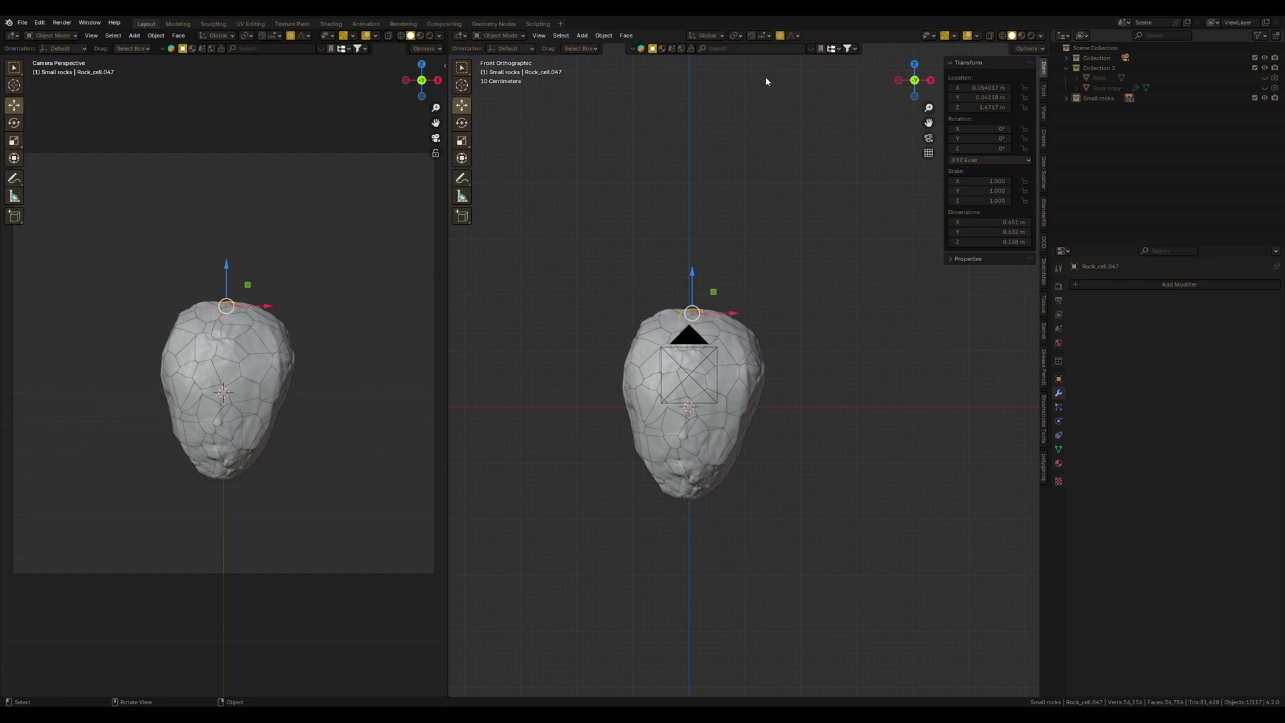
key("g")
key("z")
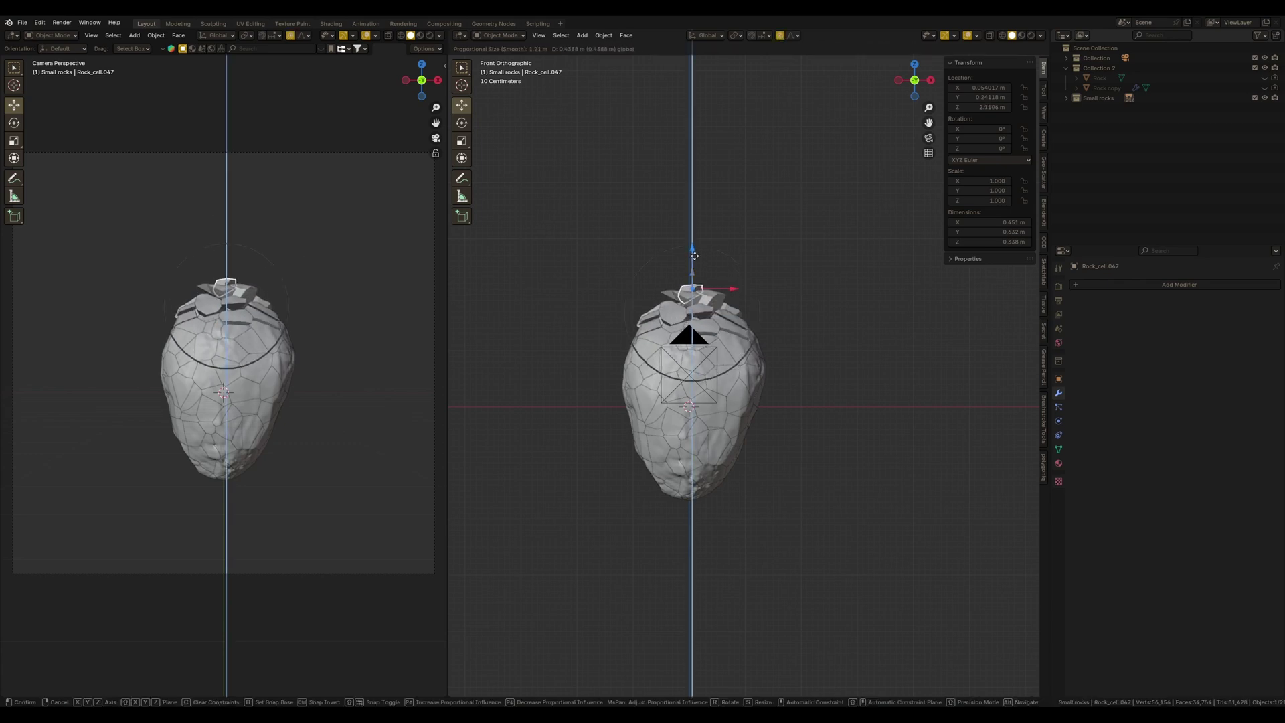
scroll(693, 201, "up", 4)
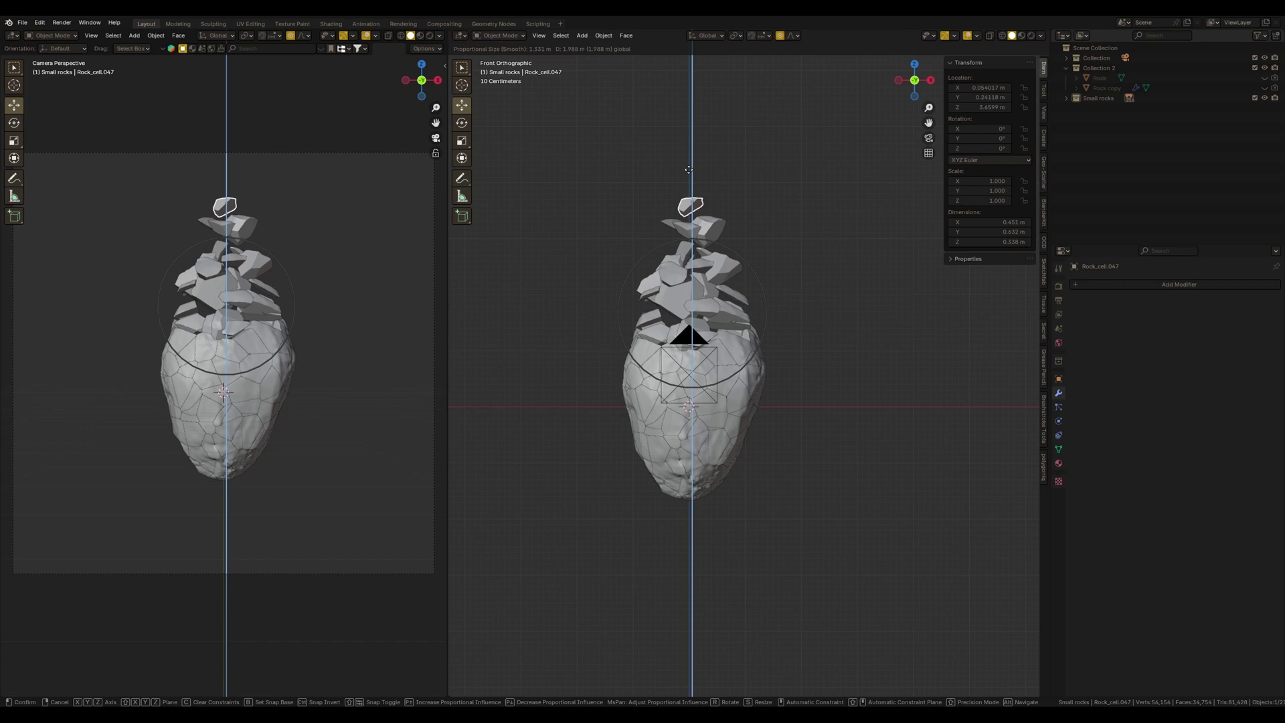
left_click(687, 166)
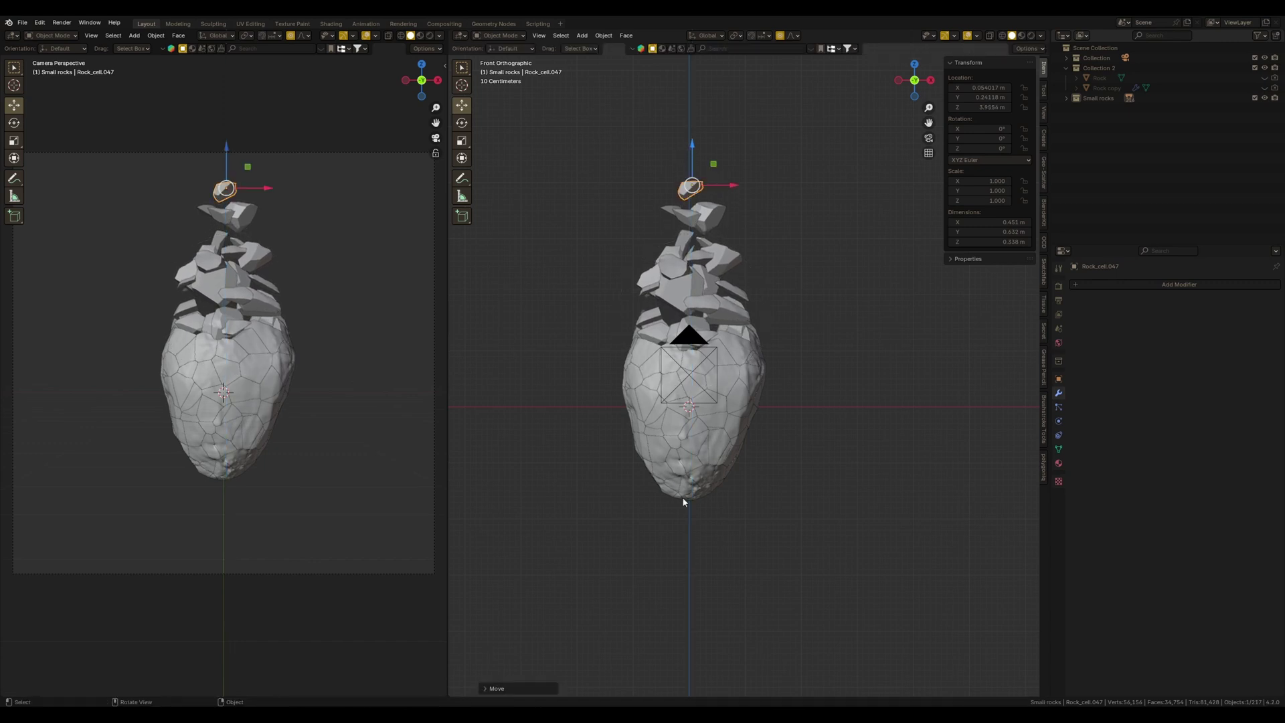
- Push pieces at the bottom of the rock downward along Z
left_click(700, 472)
key("g")
key("z")
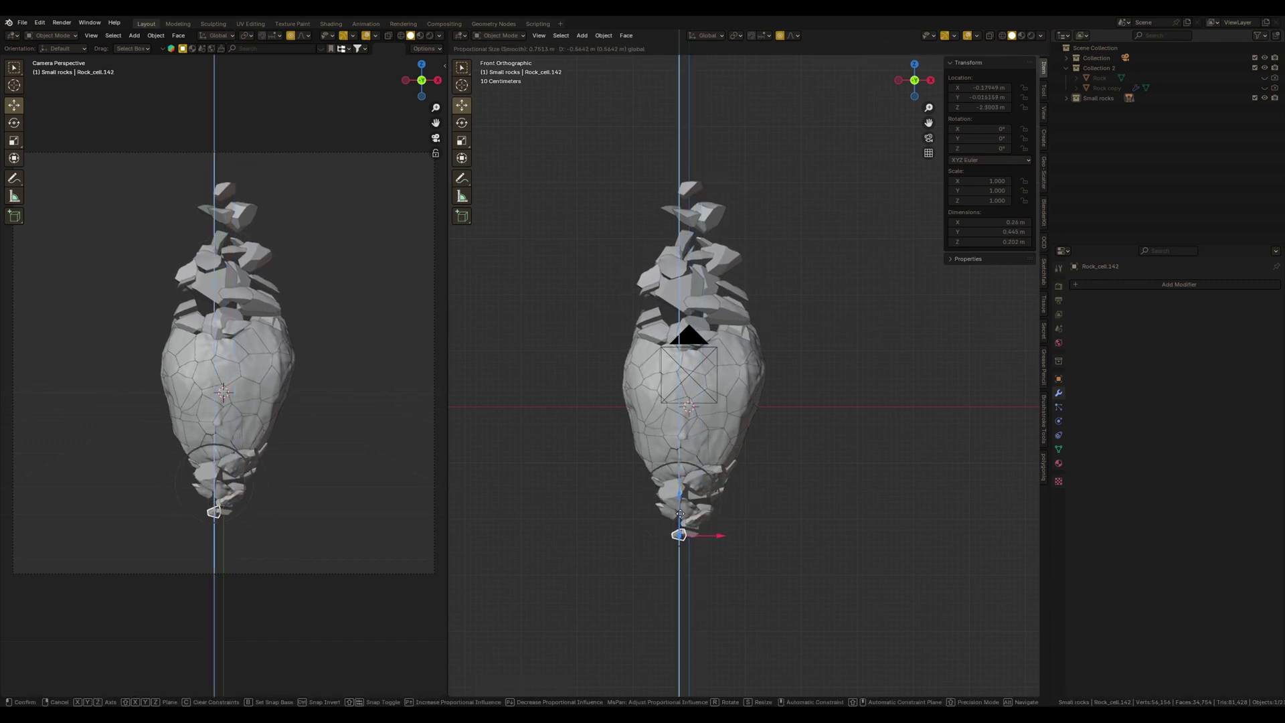
left_click(681, 497)
key("g")
key("z")
left_click(680, 496)
- Move two more pieces vertically, then undo the last piece moves
left_click(632, 405)
key("g")
key("z")
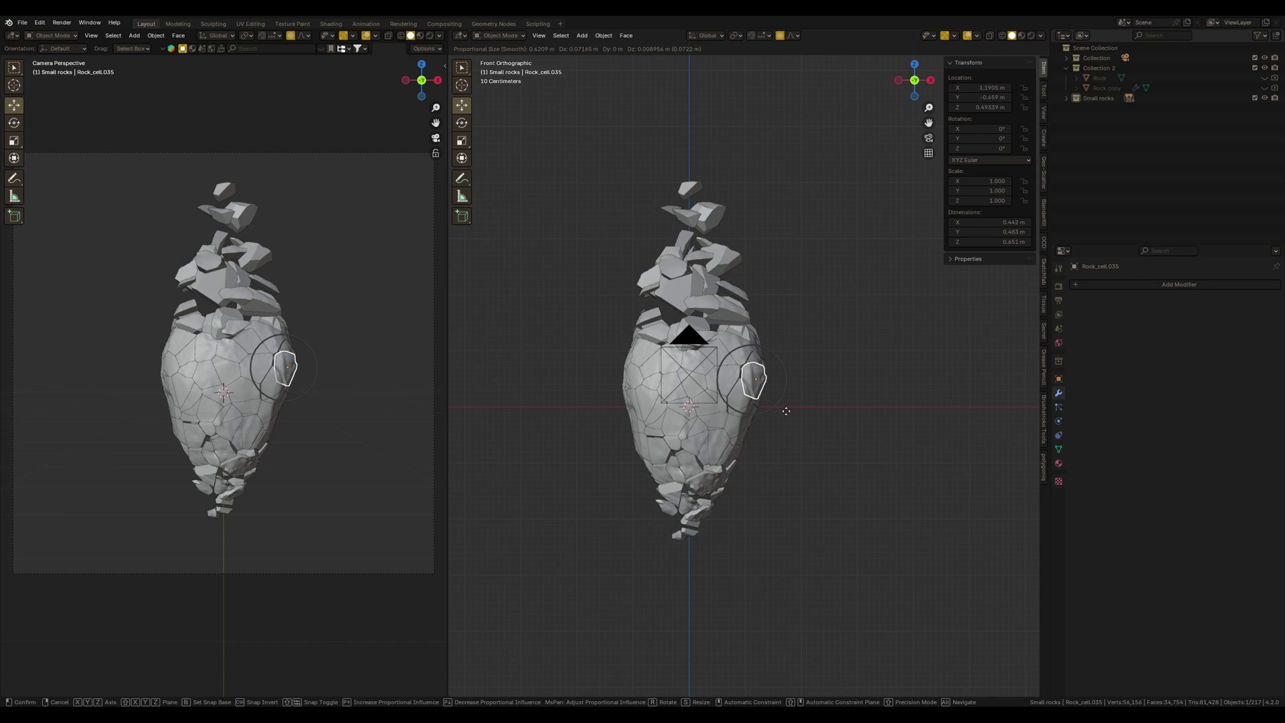
left_click(733, 445)
key("g")
key("z")
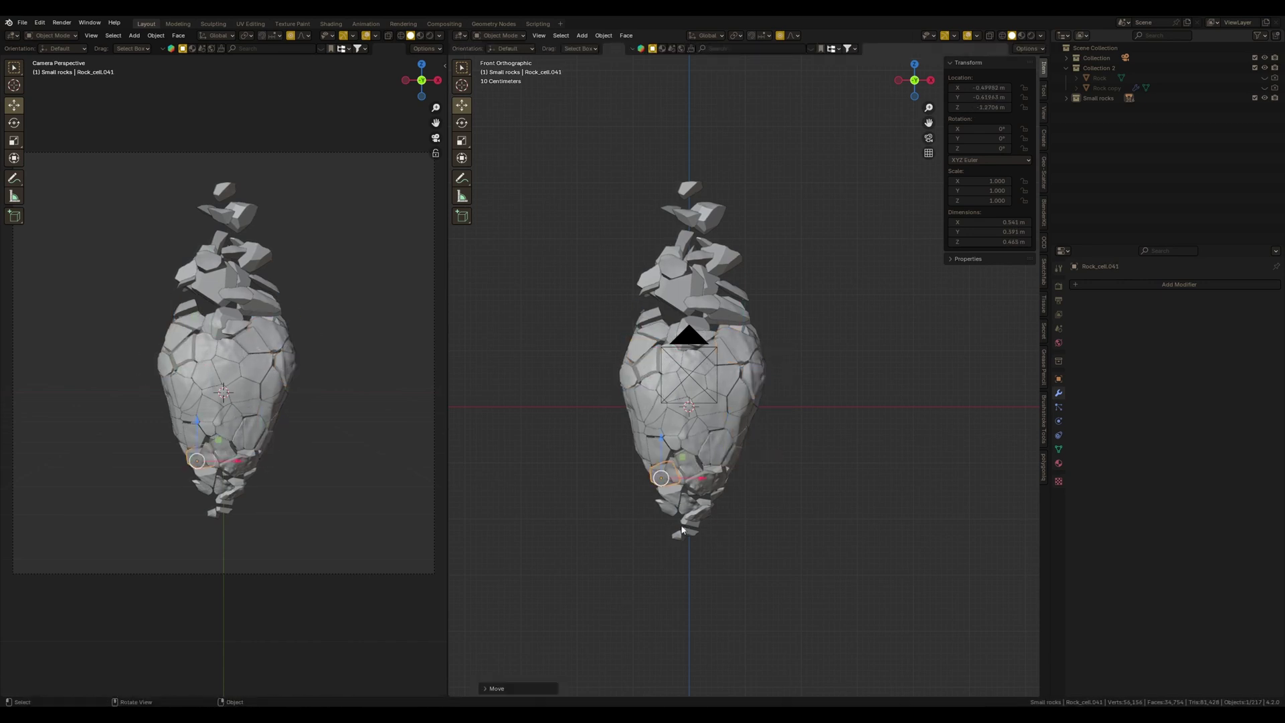
left_click(690, 539)
key("ctrl+z")
key("ctrl+z")
key("ctrl+z")
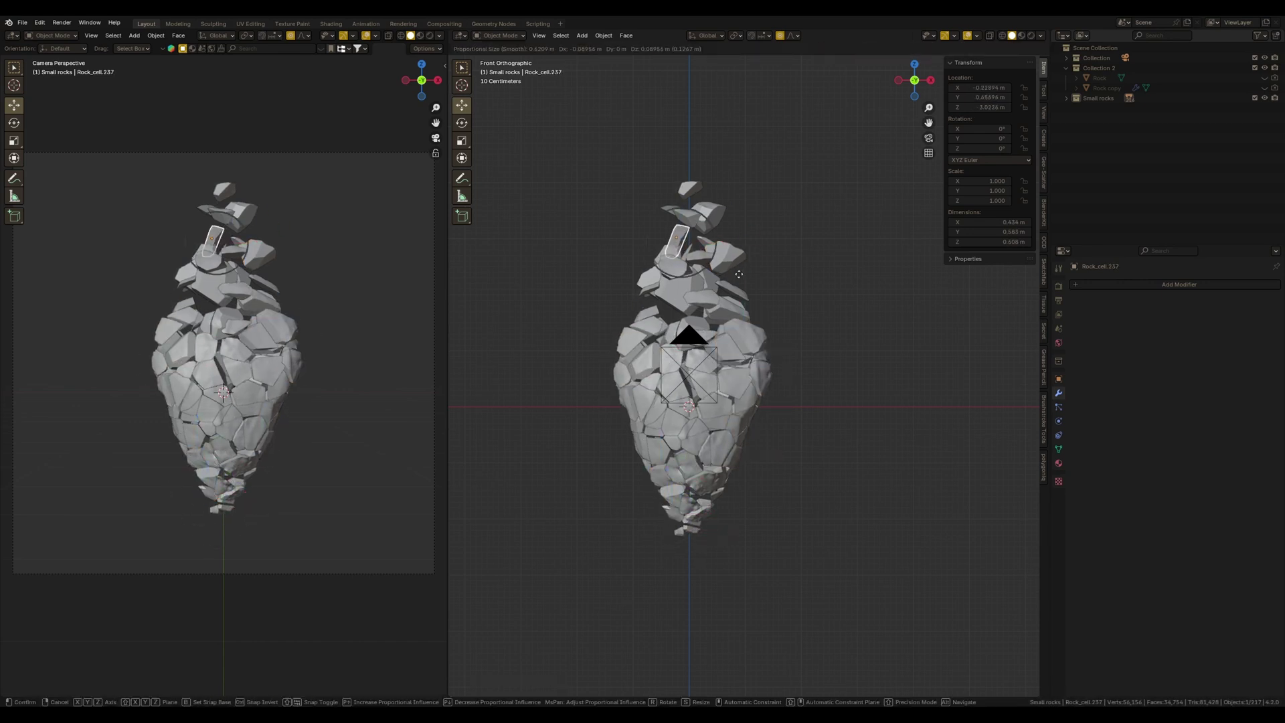
- Randomize the rotation of all rock pieces by 4.2°
left_click(668, 308)
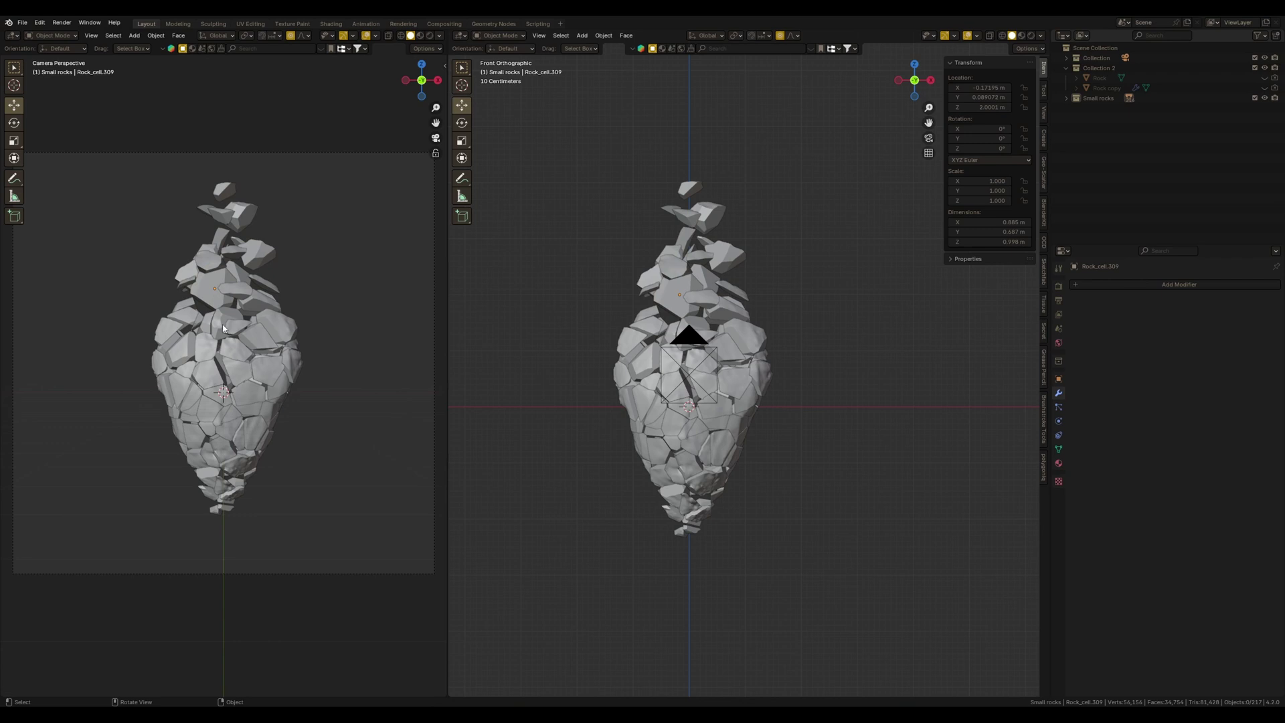
mouse_move(747, 470)
middle_mouse_down()
mouse_move(795, 257)
mouse_move(703, 151)
middle_mouse_up()
key("a")
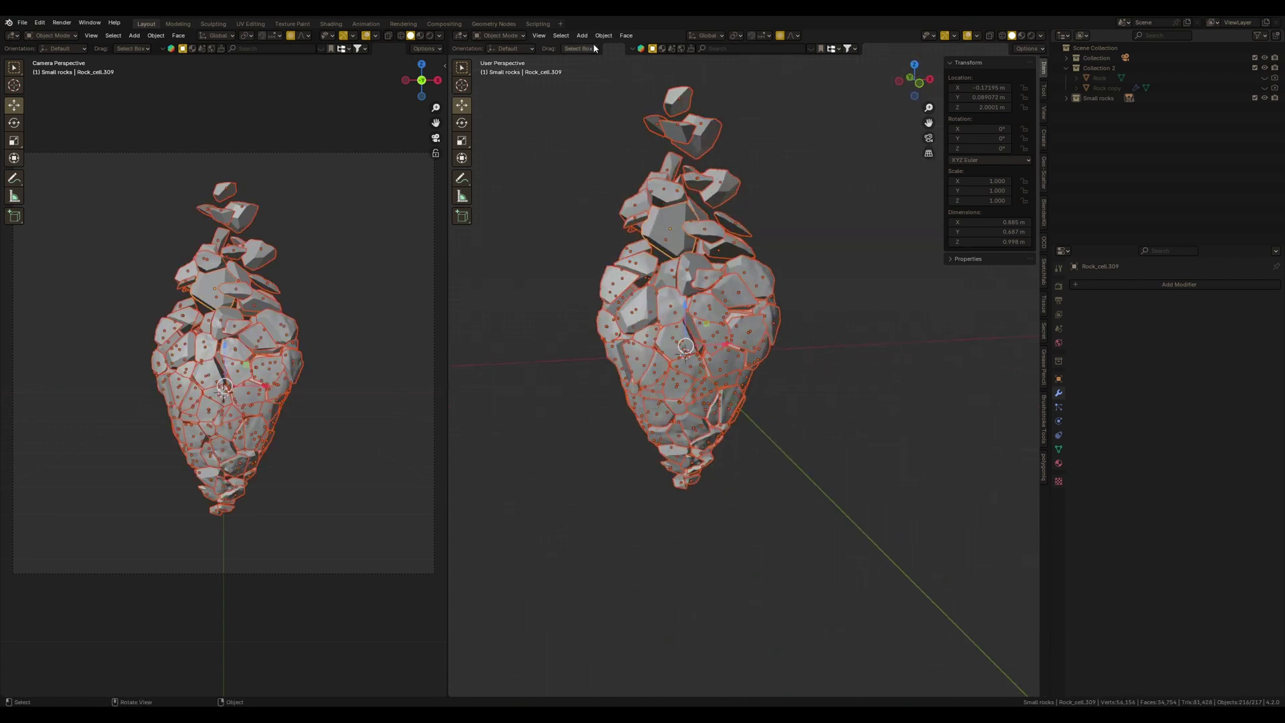
left_click(559, 36)
left_click(744, 164)
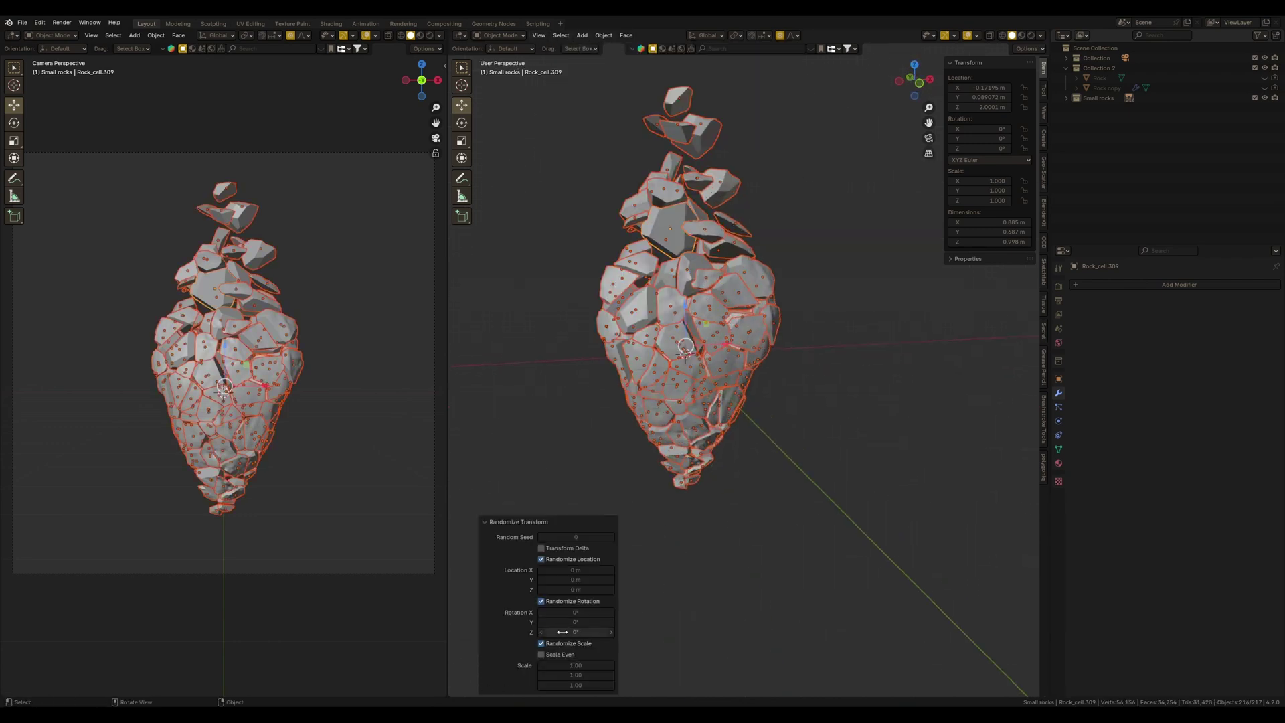
left_click_drag(571, 631, 626, 611)
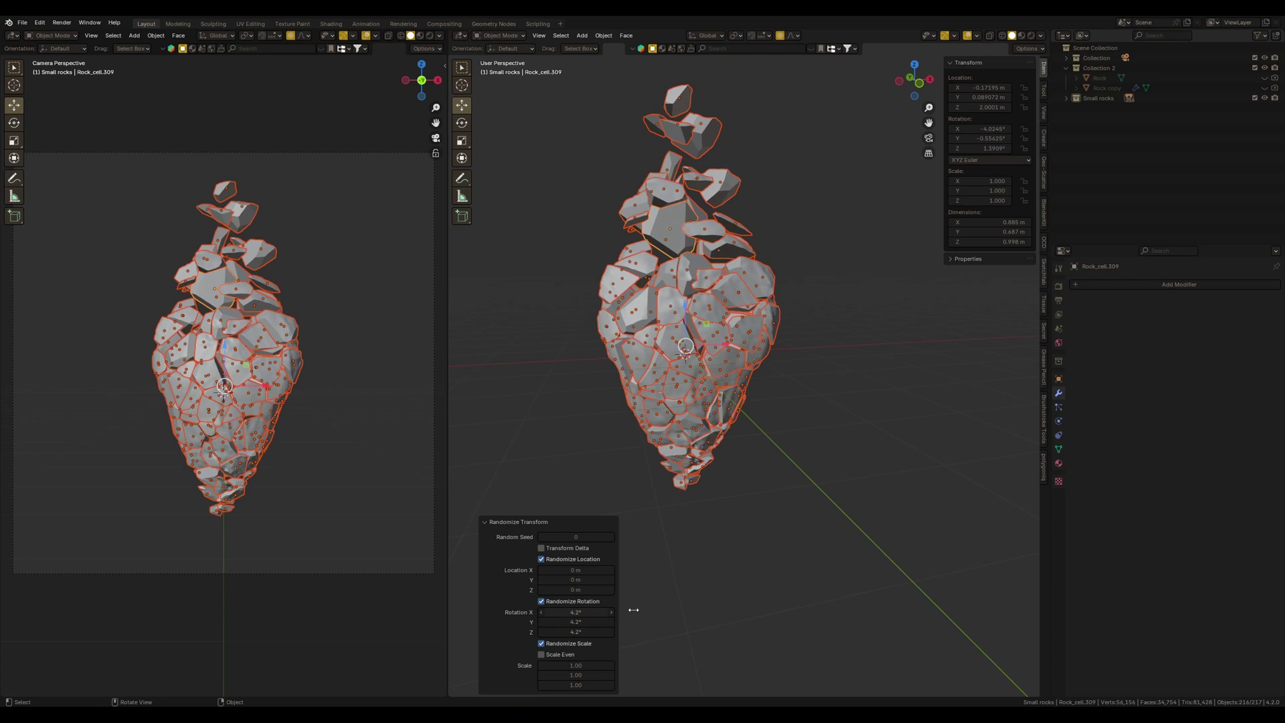
- Try moving a surface piece, cancel it, and switch to the left side view
left_click(330, 429)
scroll(342, 422, "up", 2)
key("g")
scroll(381, 417, "down", 2)
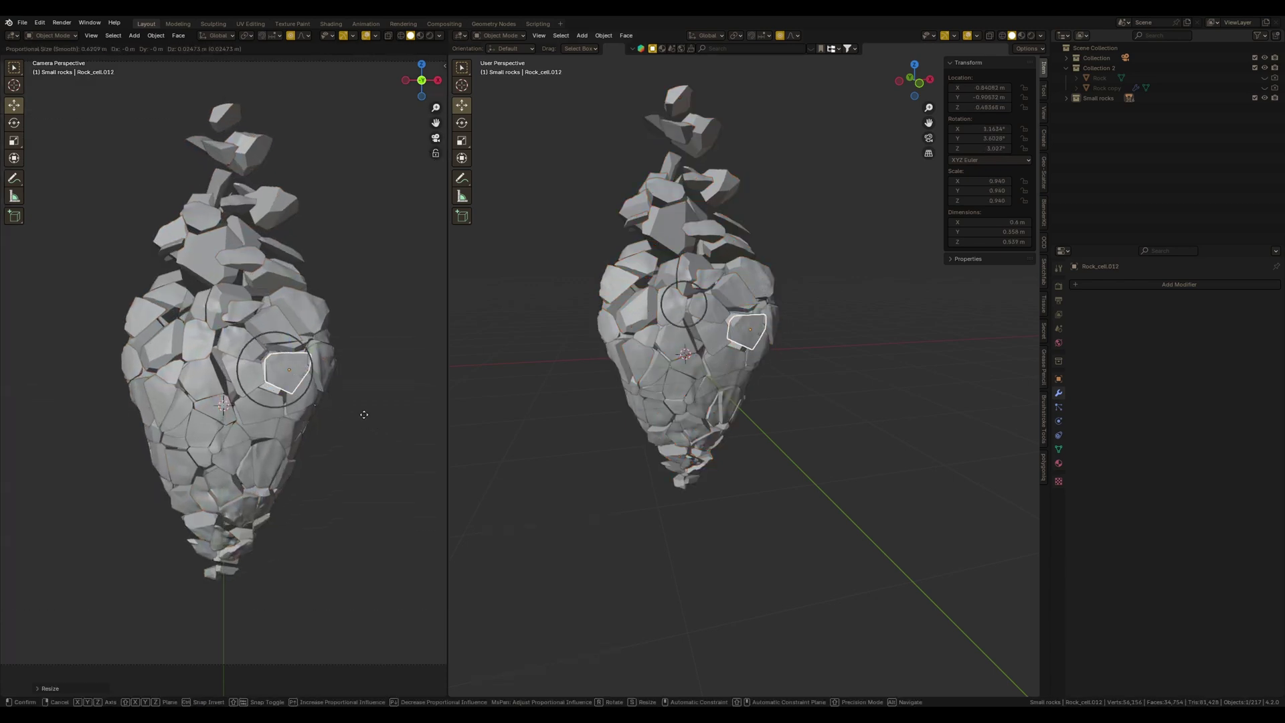
right_click(336, 415)
left_click(341, 515)
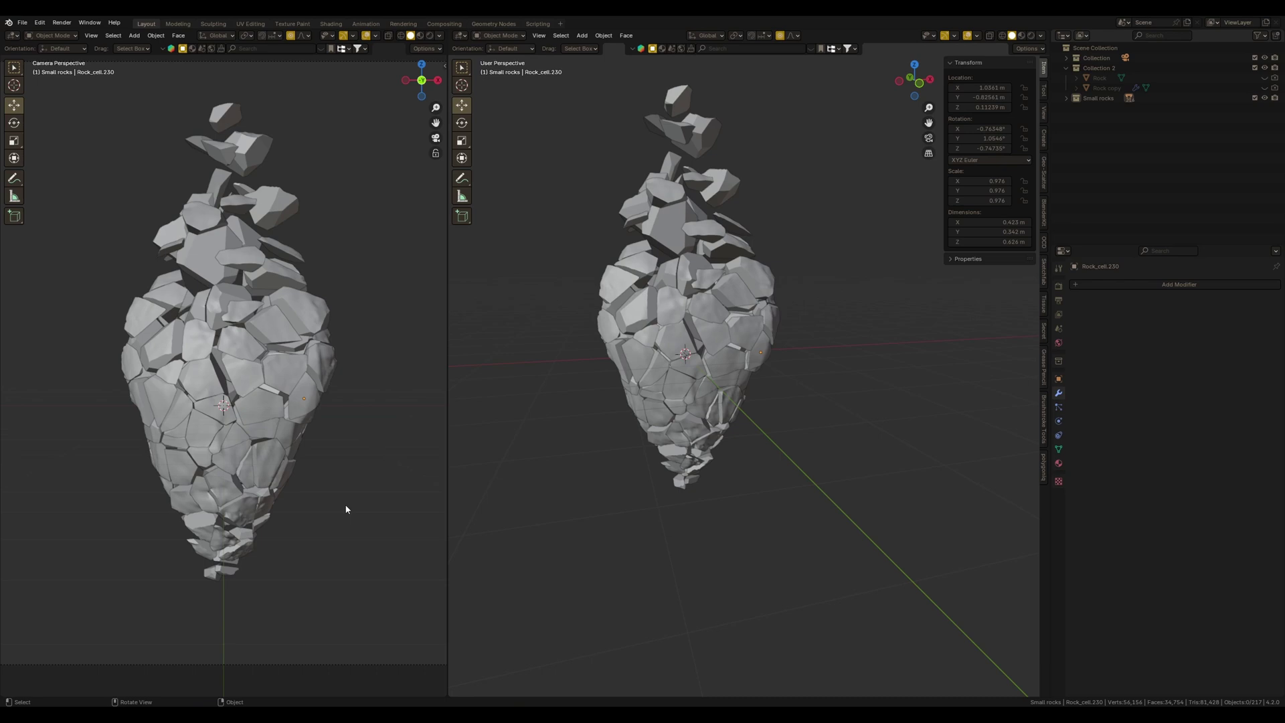
key("ctrl+KP_3")
key("a")
- Pull several side pieces outward to open gaps in the heart
left_click(708, 374)
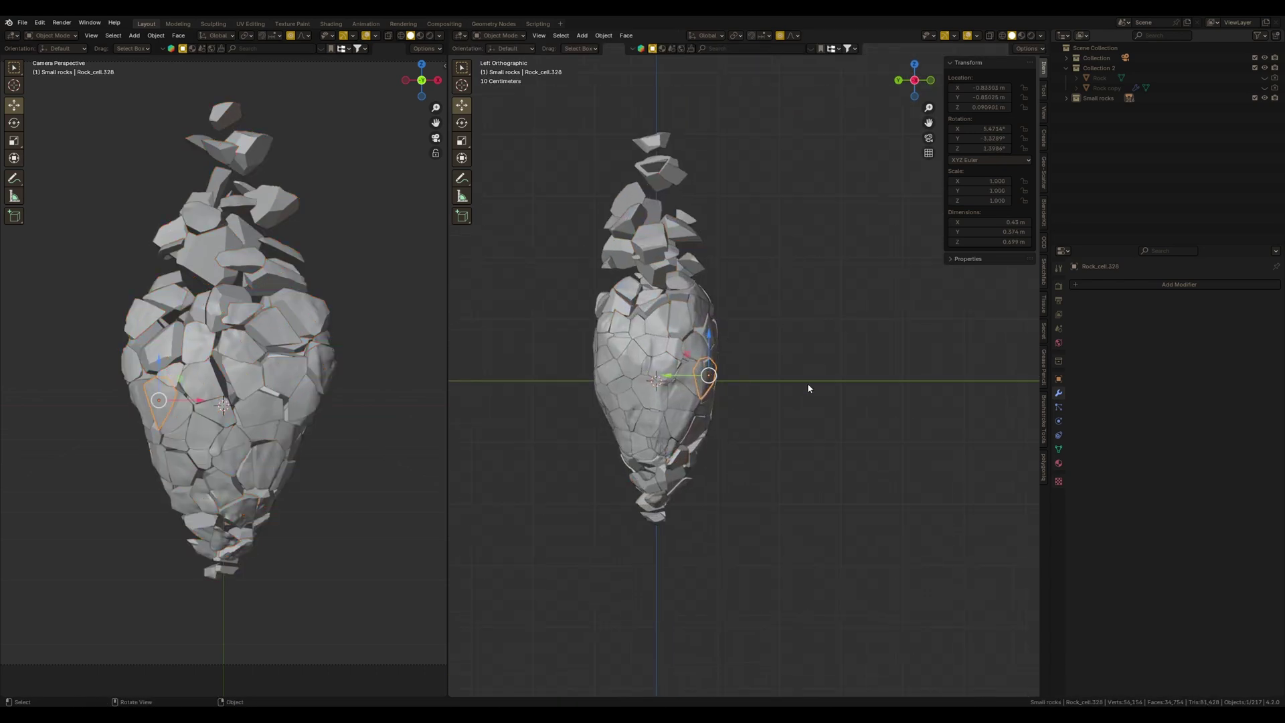
left_click_drag(712, 377, 600, 369)
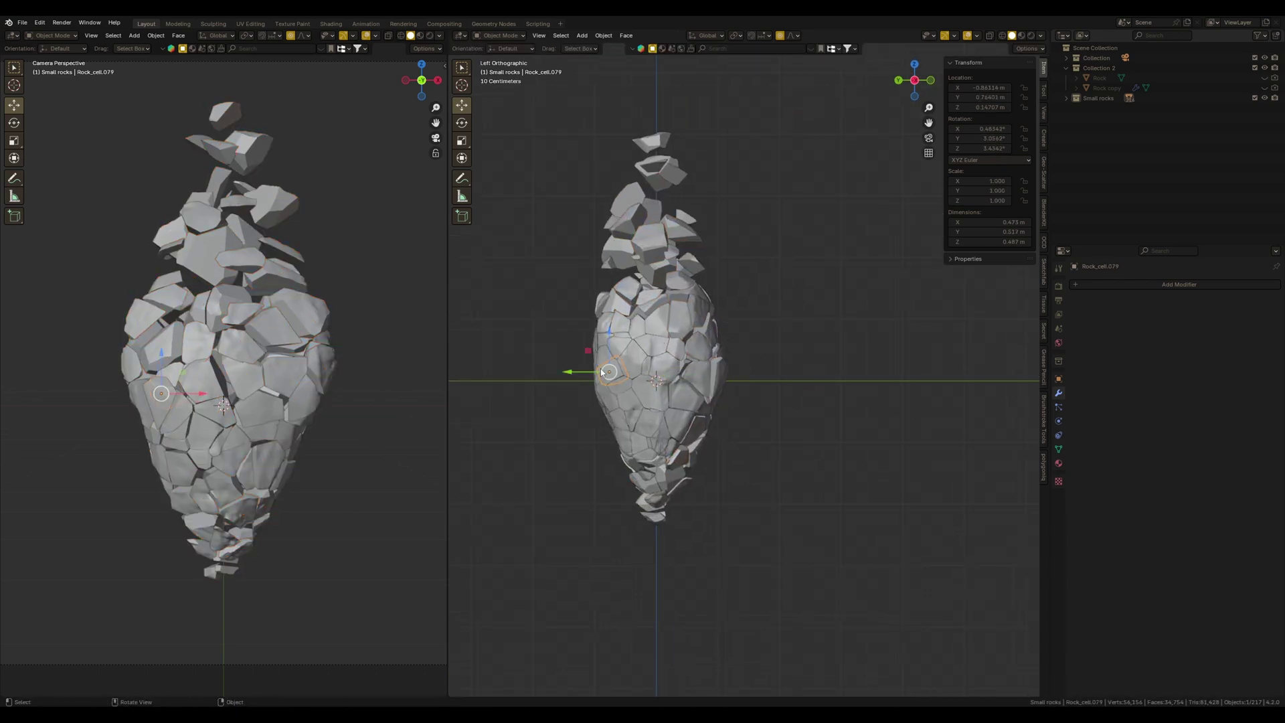
left_click_drag(668, 431, 746, 425)
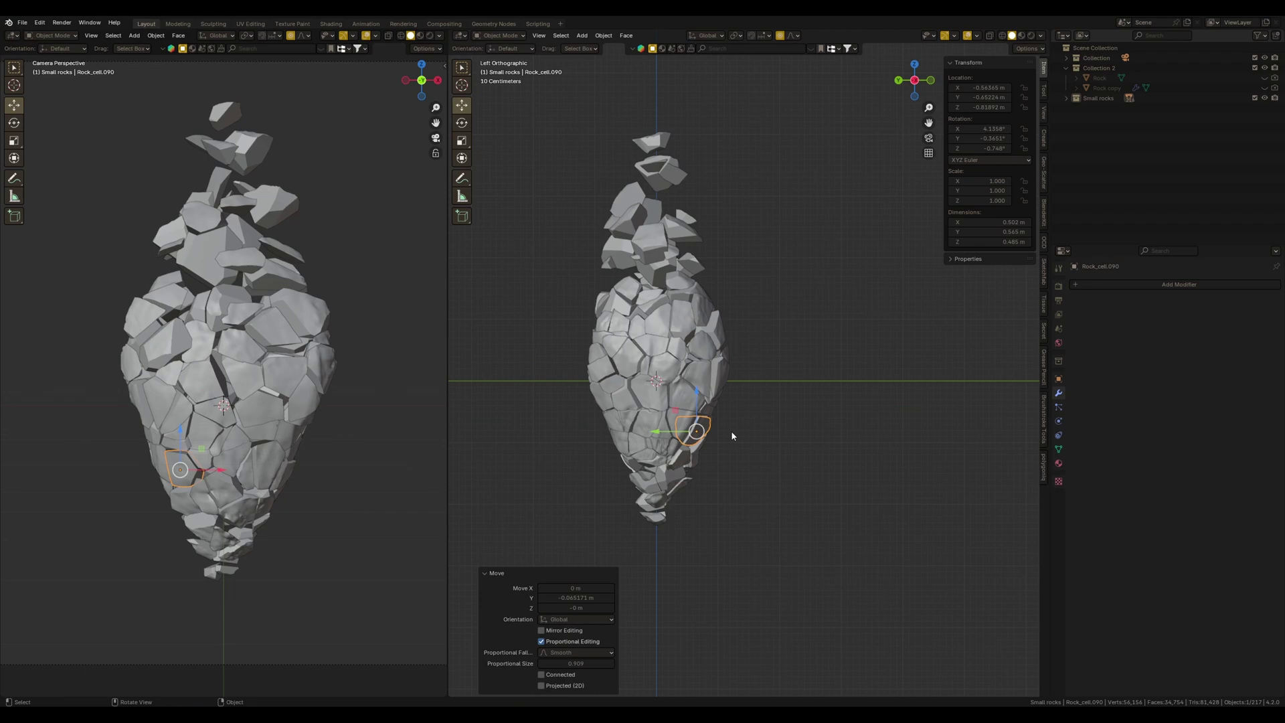
middle_click_drag(732, 431, 661, 391)
left_click_drag(817, 379, 864, 393)
scroll(864, 393, "up", 3)
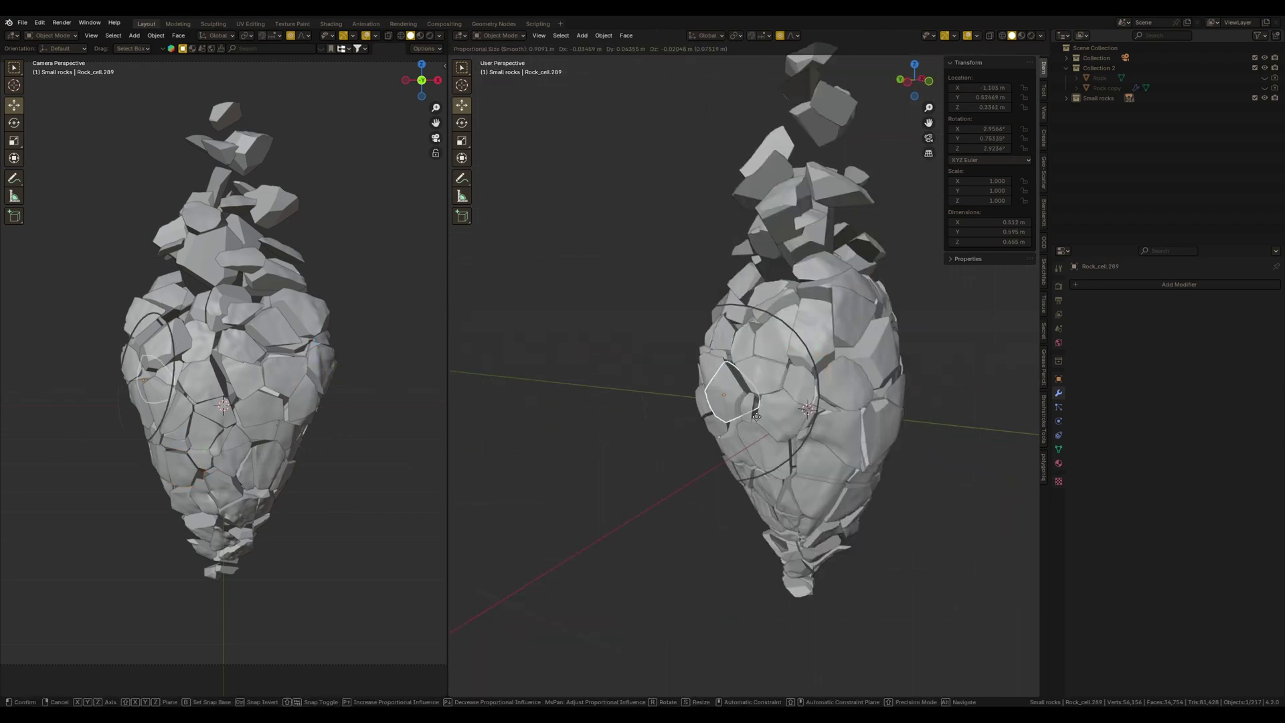
middle_click_drag(864, 392, 737, 385)
scroll(736, 385, "down", 3)
left_click_drag(674, 359, 685, 385)
middle_click_drag(686, 385, 739, 430)
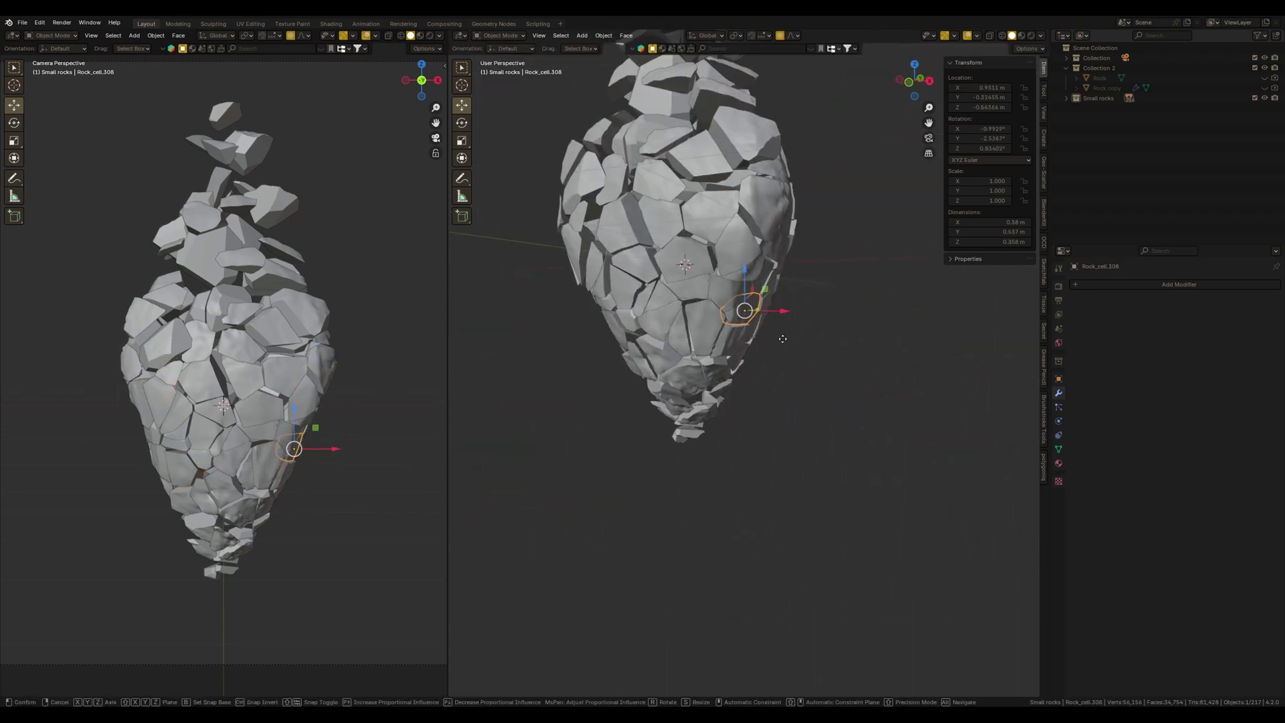
- Add an orange point light with 1500 W power
key("KP_7")
key("shift+a")
mouse_move(697, 535)
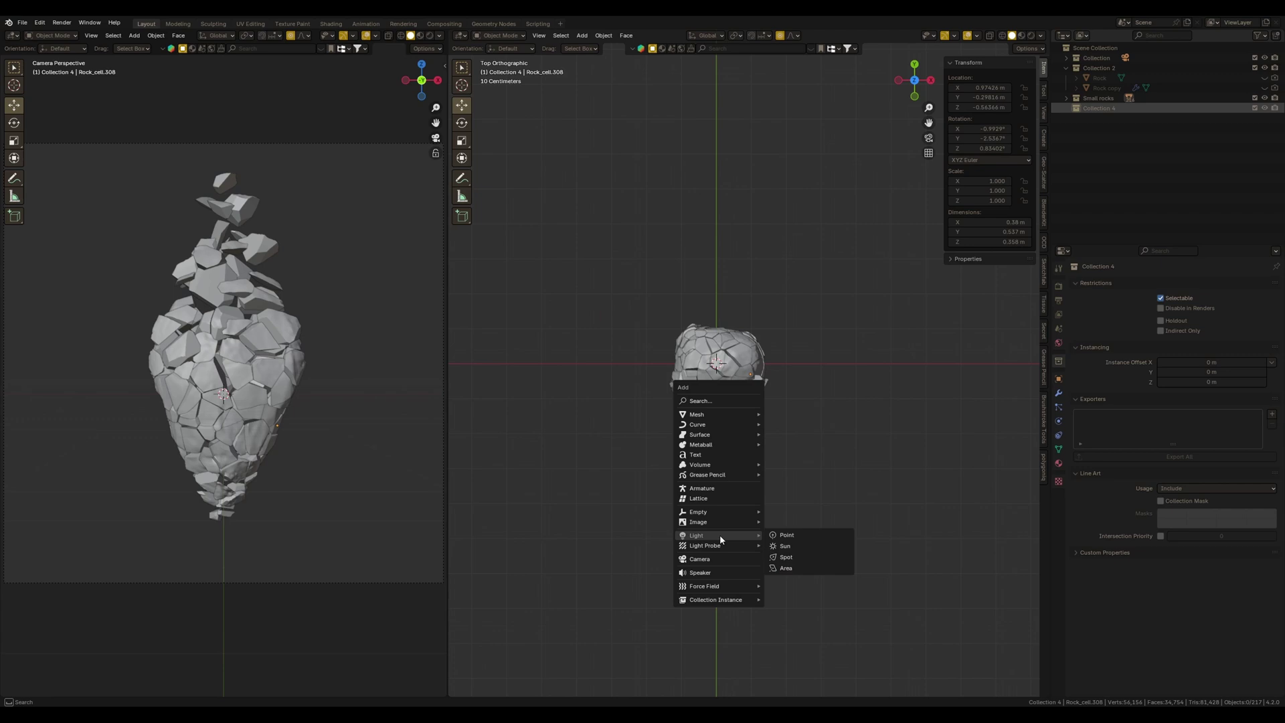
left_click(788, 536)
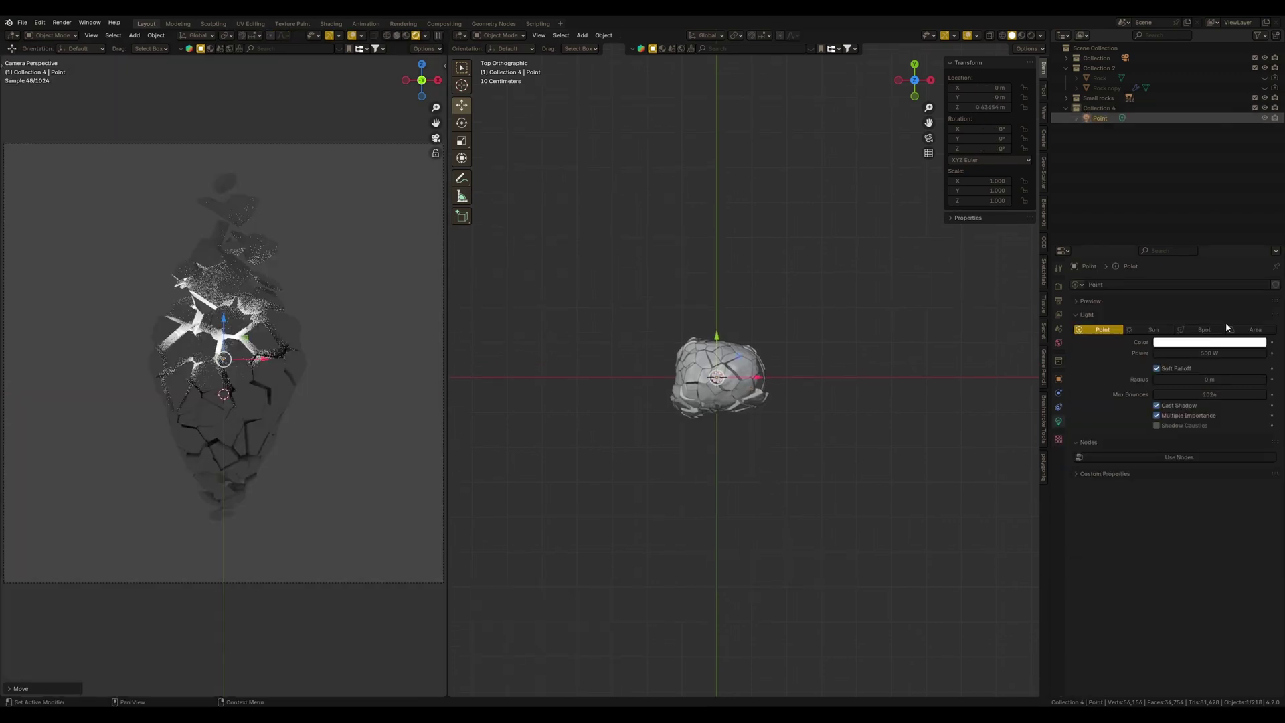
left_click(1205, 342)
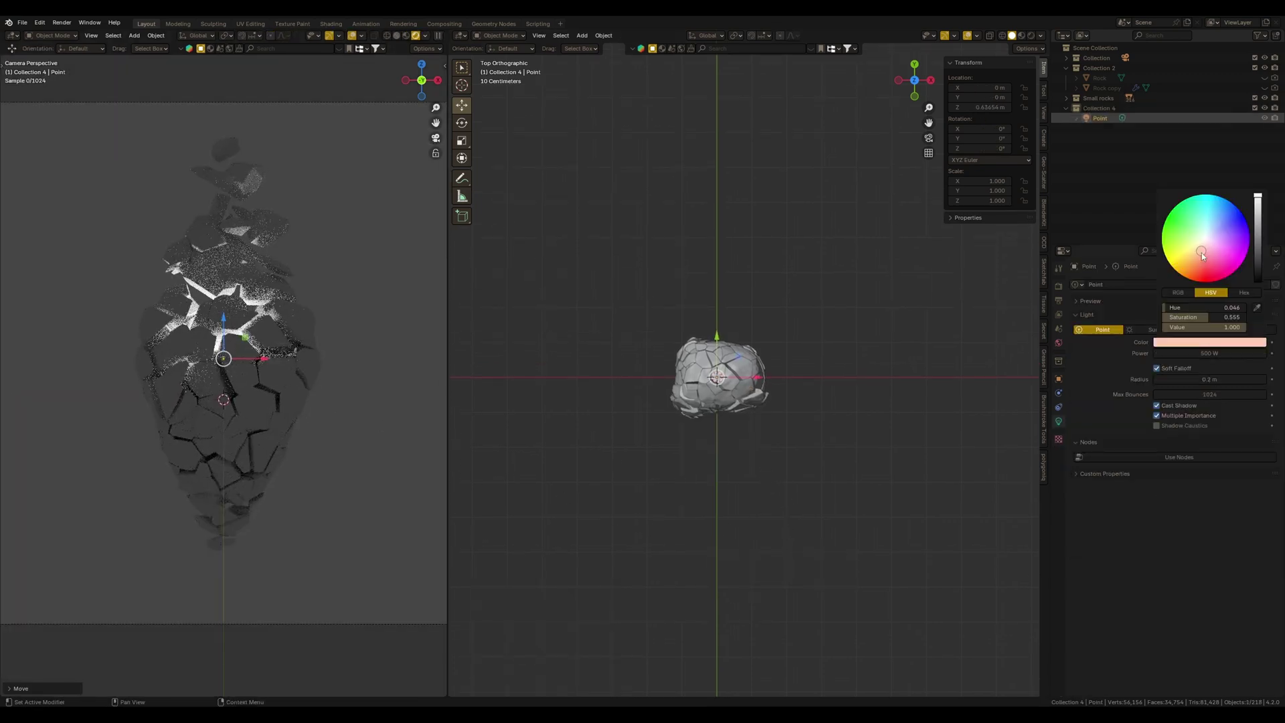
left_click_drag(1203, 252, 1118, 323)
double_click(1210, 352)
type("1500")
key("Return")
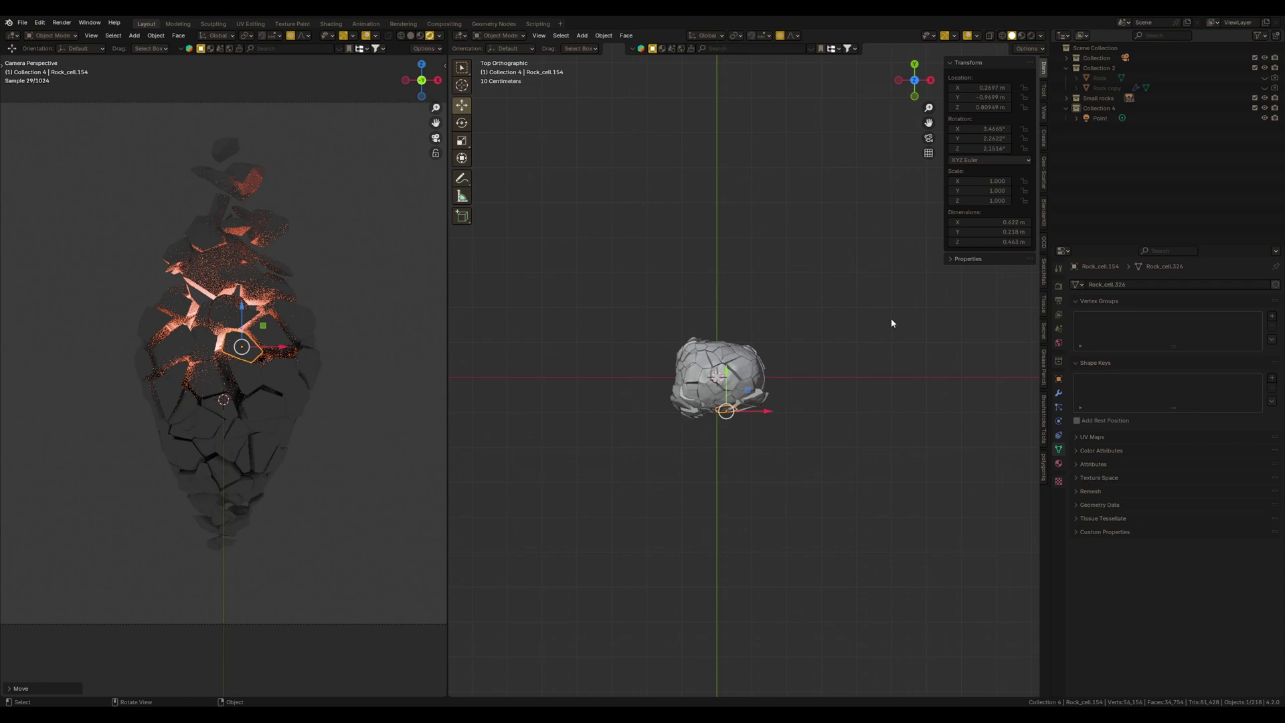
- Move the point light lower inside the heart
key("g")
key("z")
key("Return")
key("g")
key("x")
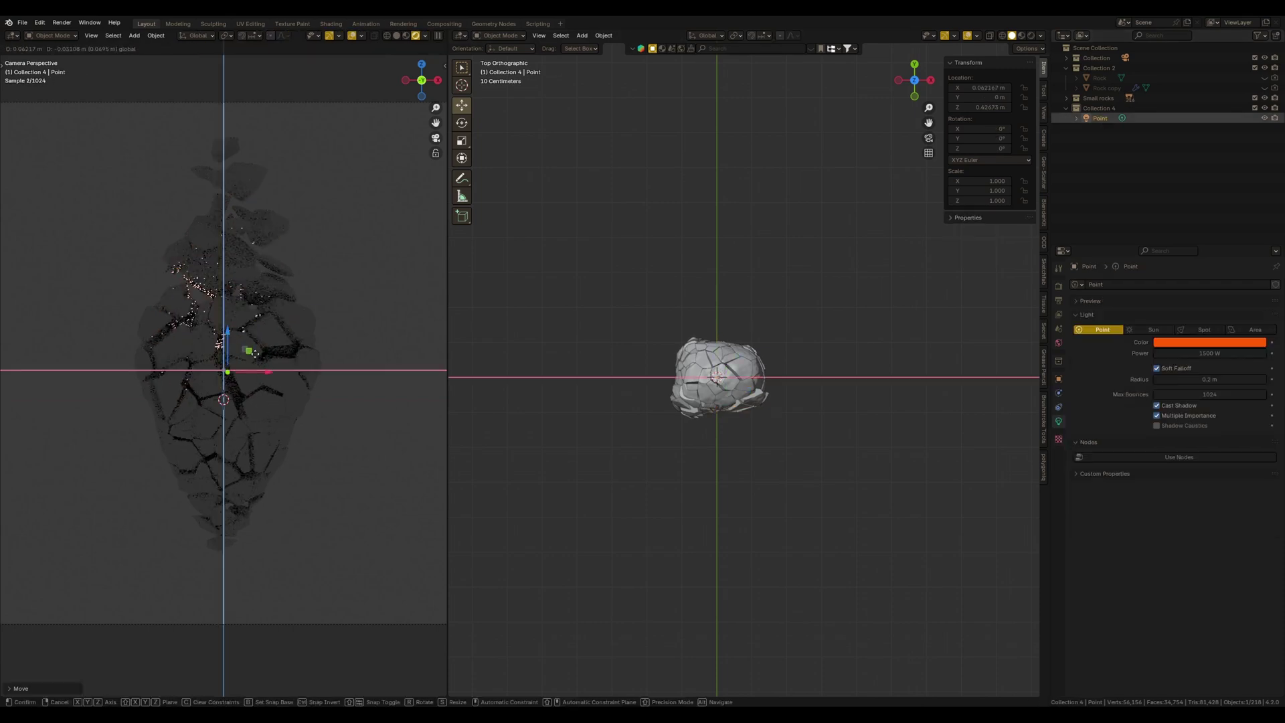
key("Return")
- Push a rock piece in the heart's lower half further down
left_click(272, 368)
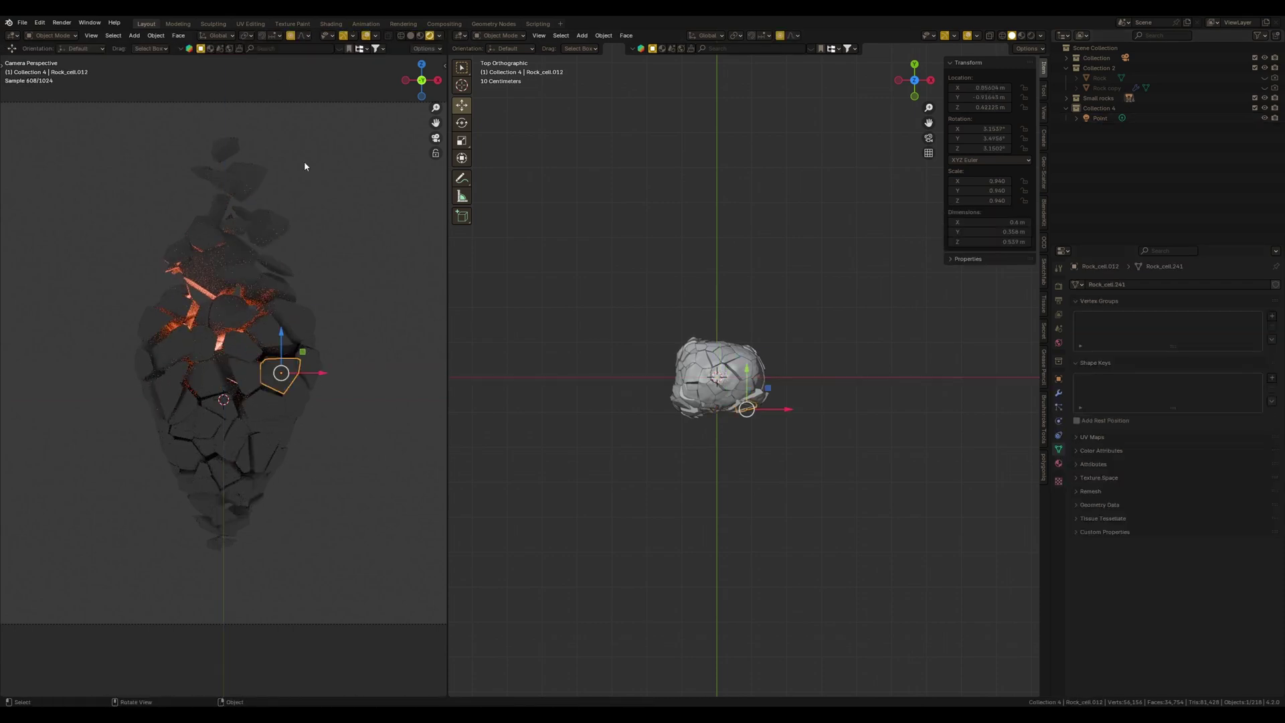
key("g")
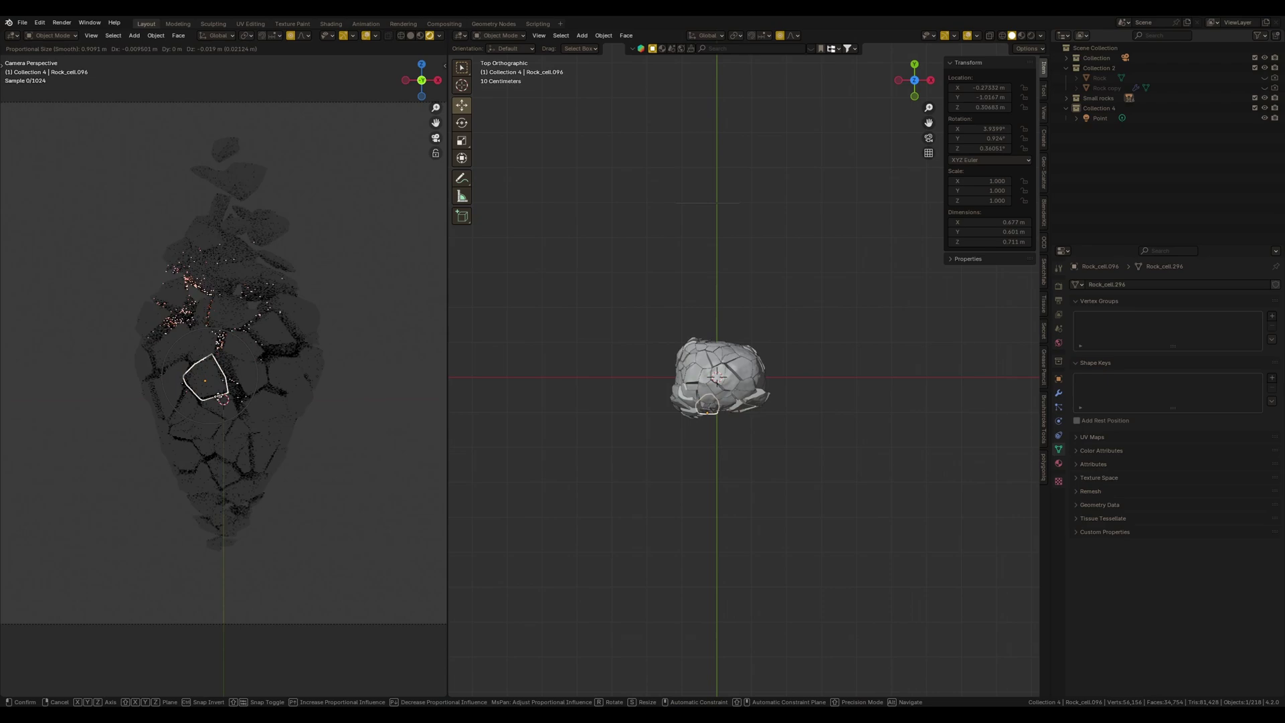
left_click(273, 344)
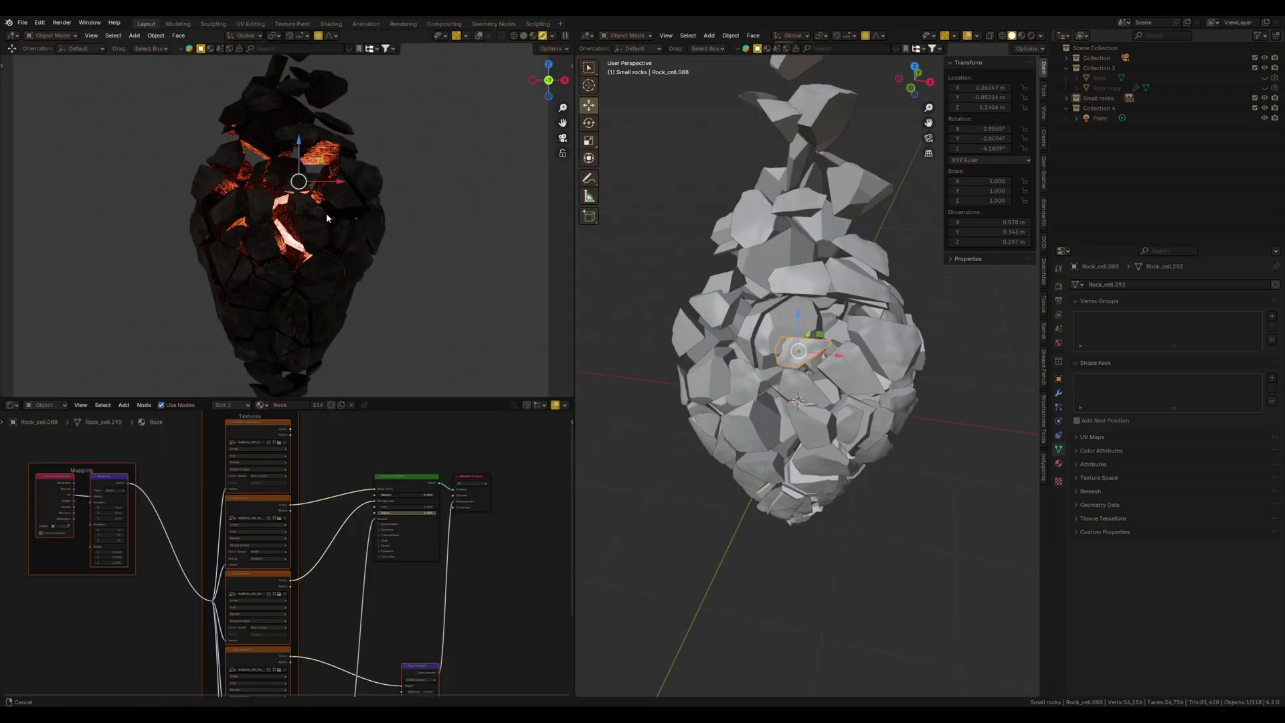
- Select all Small rocks objects and set the rock Displacement node Scale to 0.1
right_click(1120, 99)
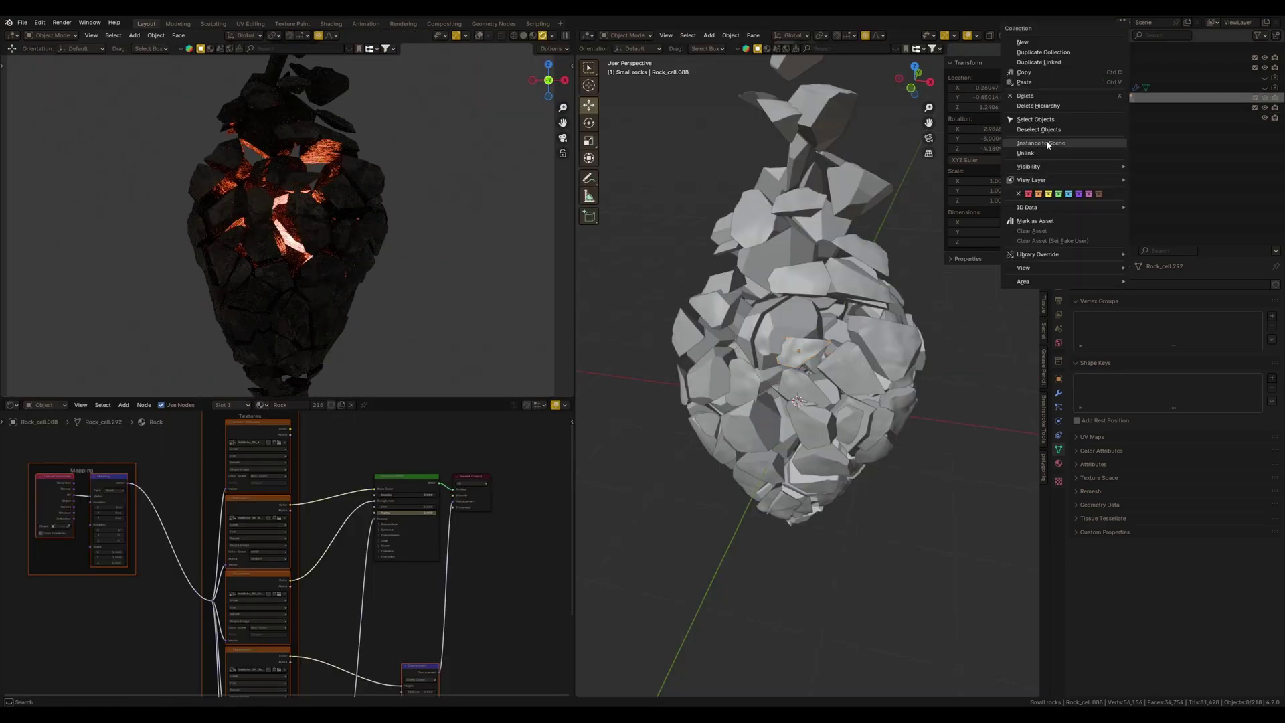
left_click(1048, 121)
key("Tab")
left_click(841, 36)
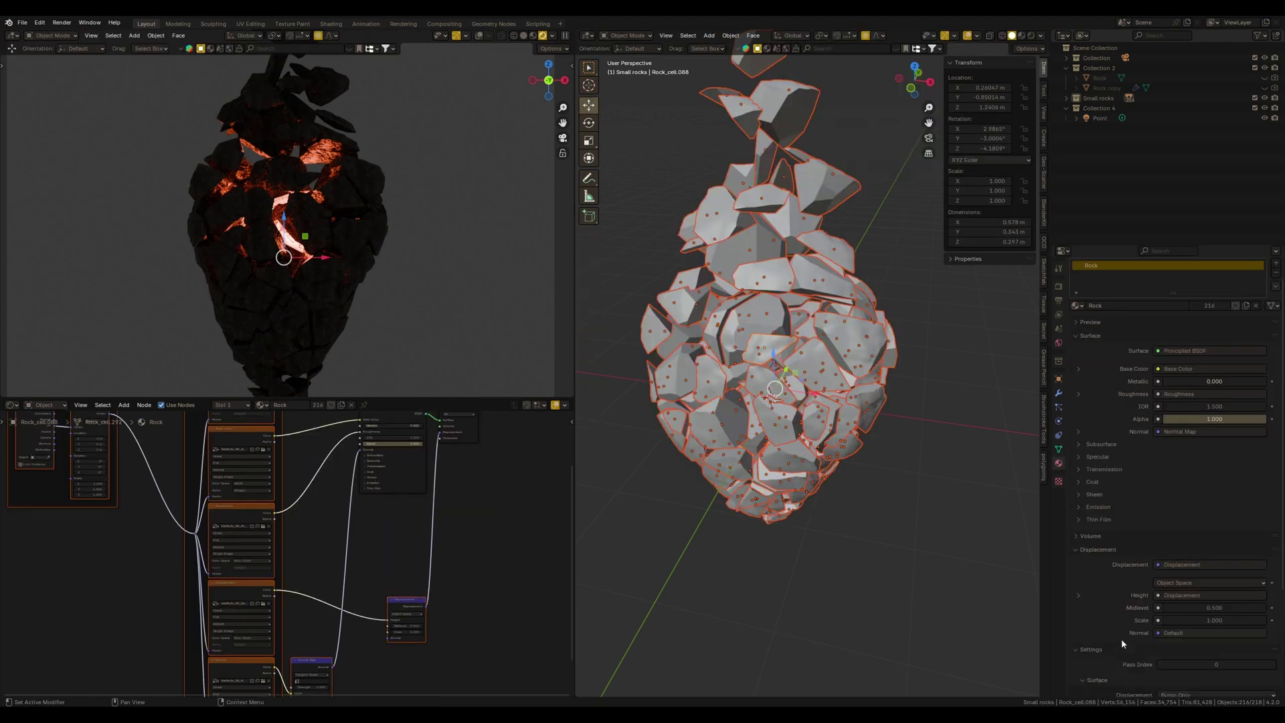
scroll(1176, 577, "down", 4)
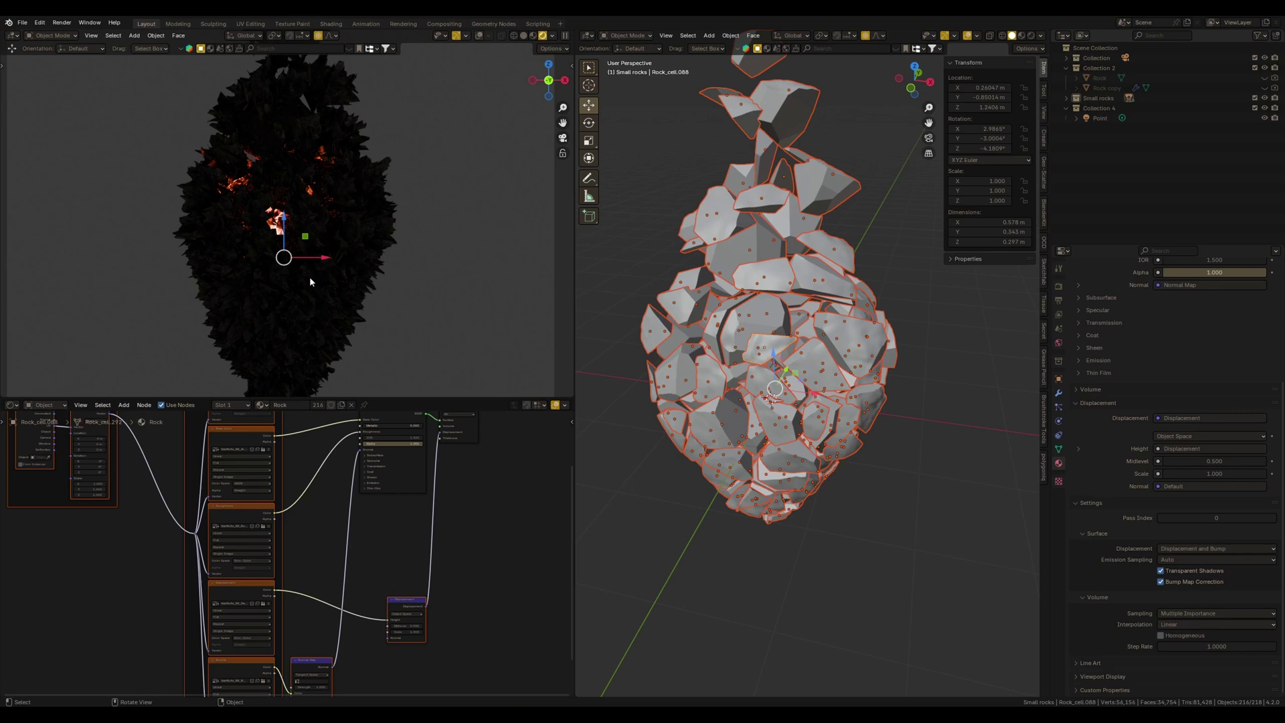
middle_click_drag(399, 634, 288, 513, "ctrl")
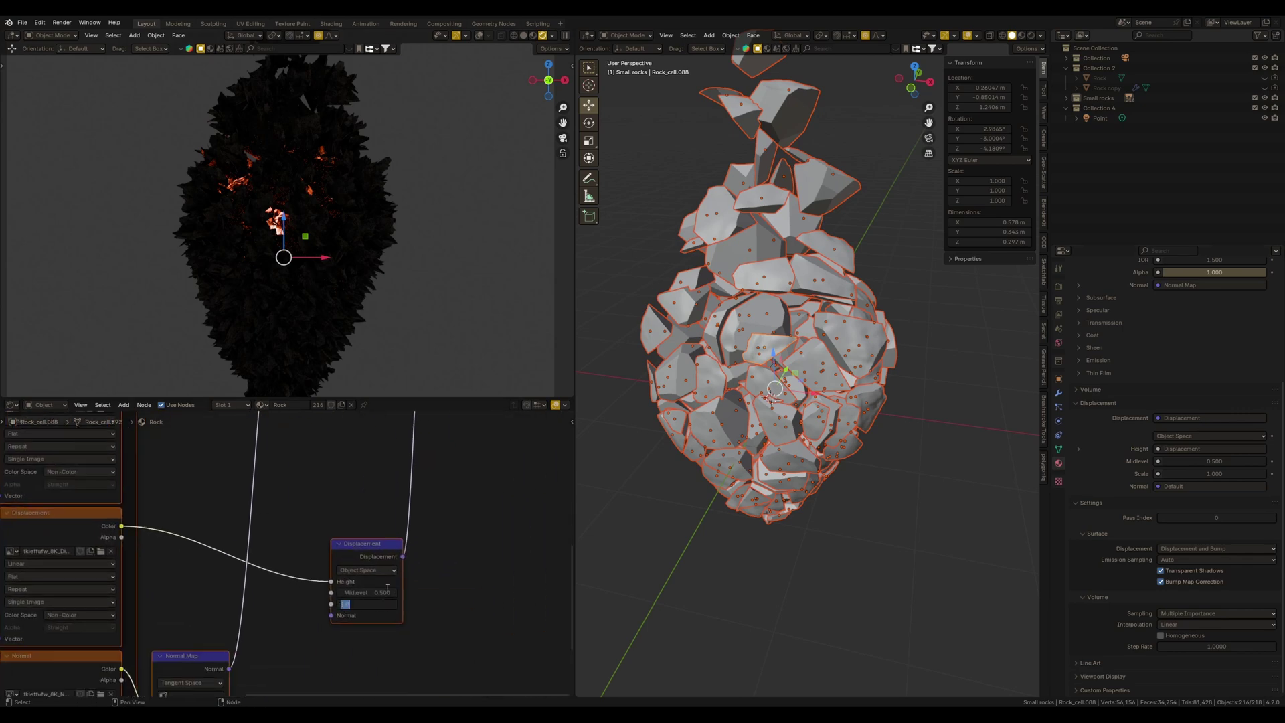
key("Return")
scroll(393, 137, "up", 4)
type("0.100")
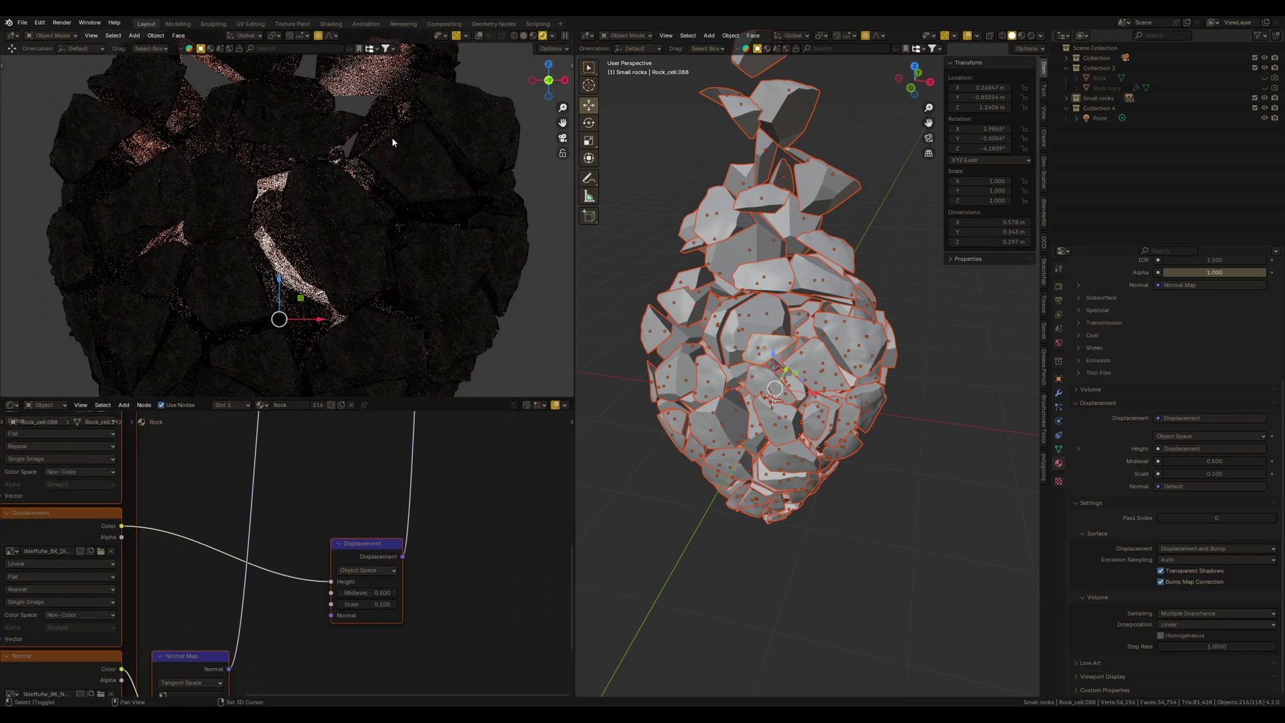
scroll(414, 280, "up", 2)
scroll(414, 279, "up", 2)
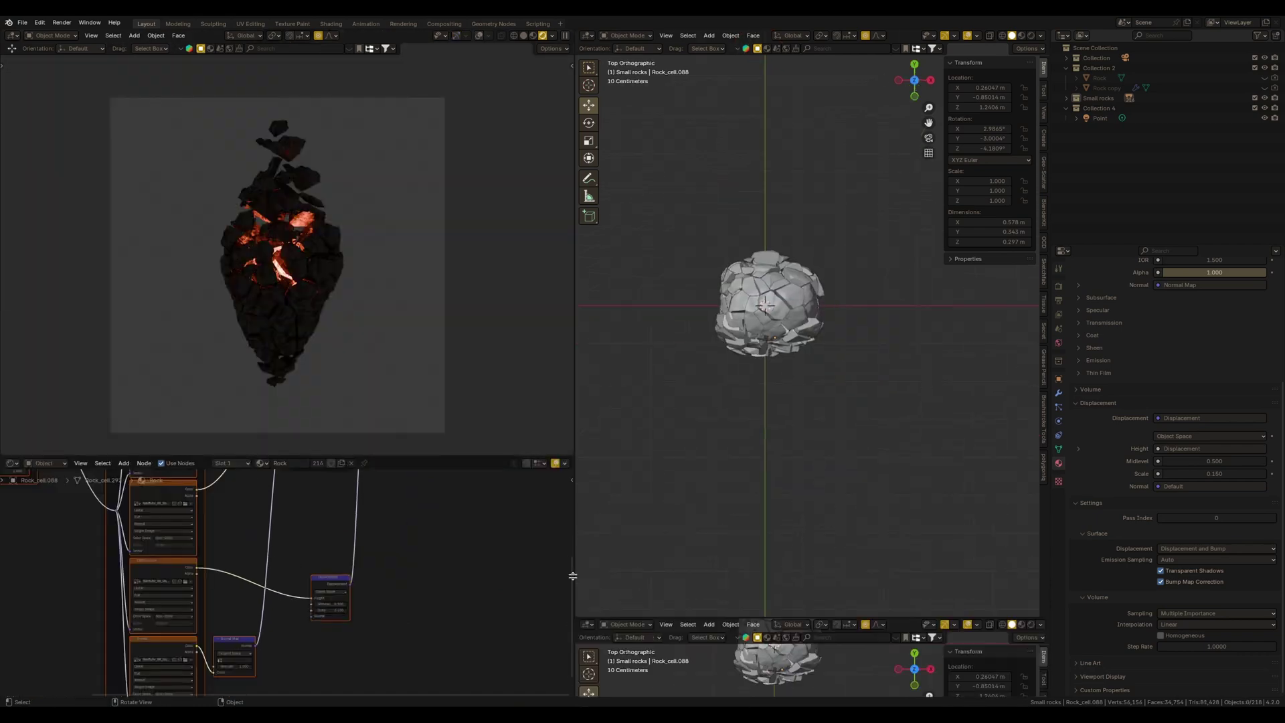
- Split the viewport into an Asset Browser and place Volume Light 1 in the scene
left_click_drag(579, 693, 592, 452)
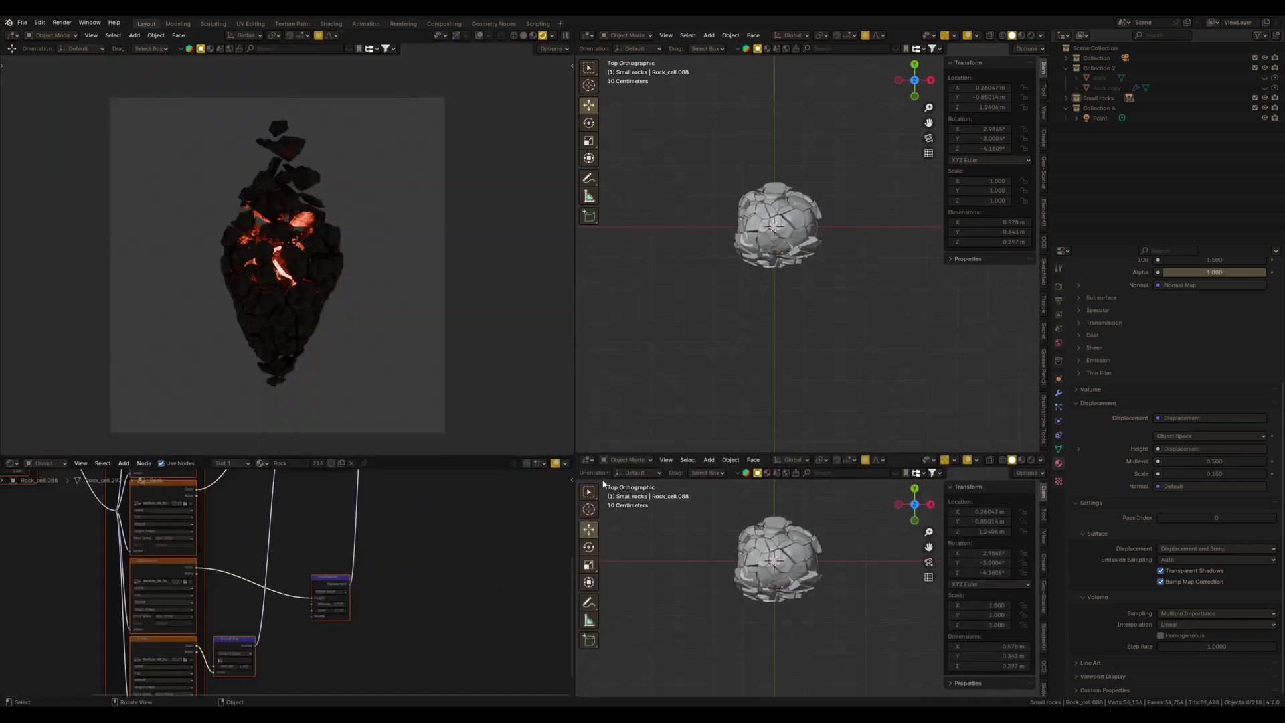
left_click(587, 459)
left_click(909, 520)
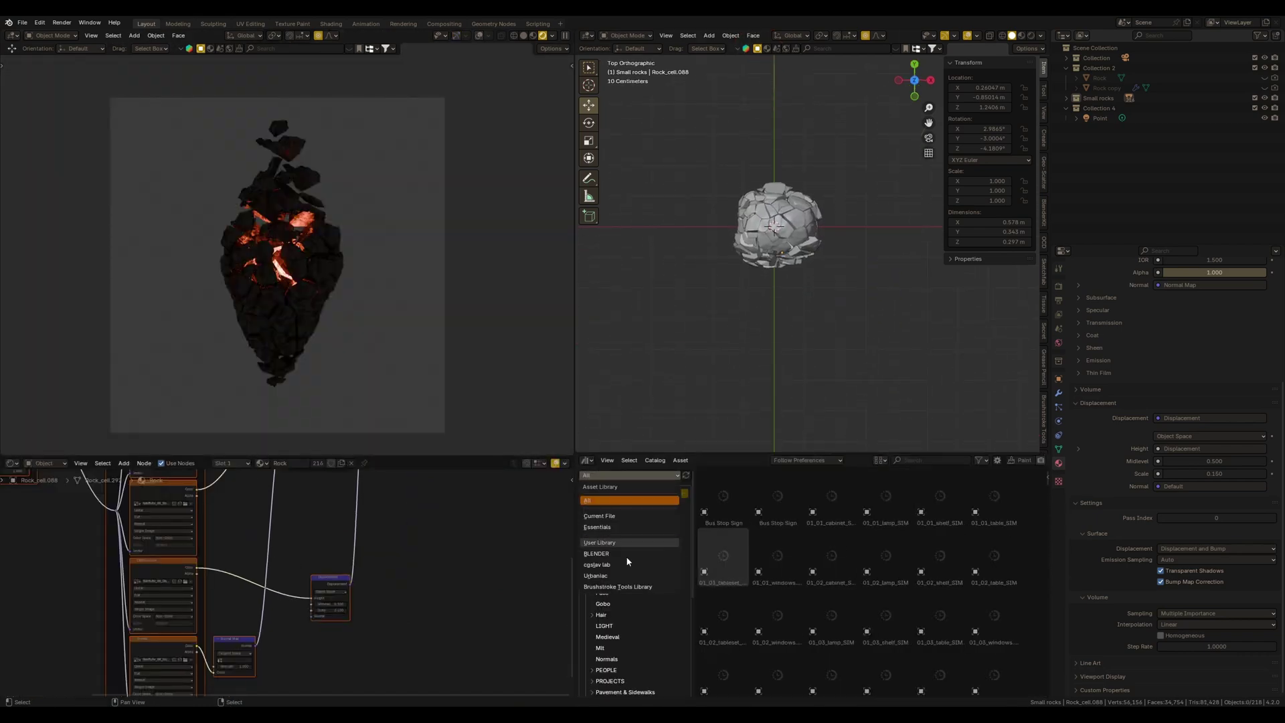
scroll(823, 631, "down", 4)
scroll(793, 618, "down", 3)
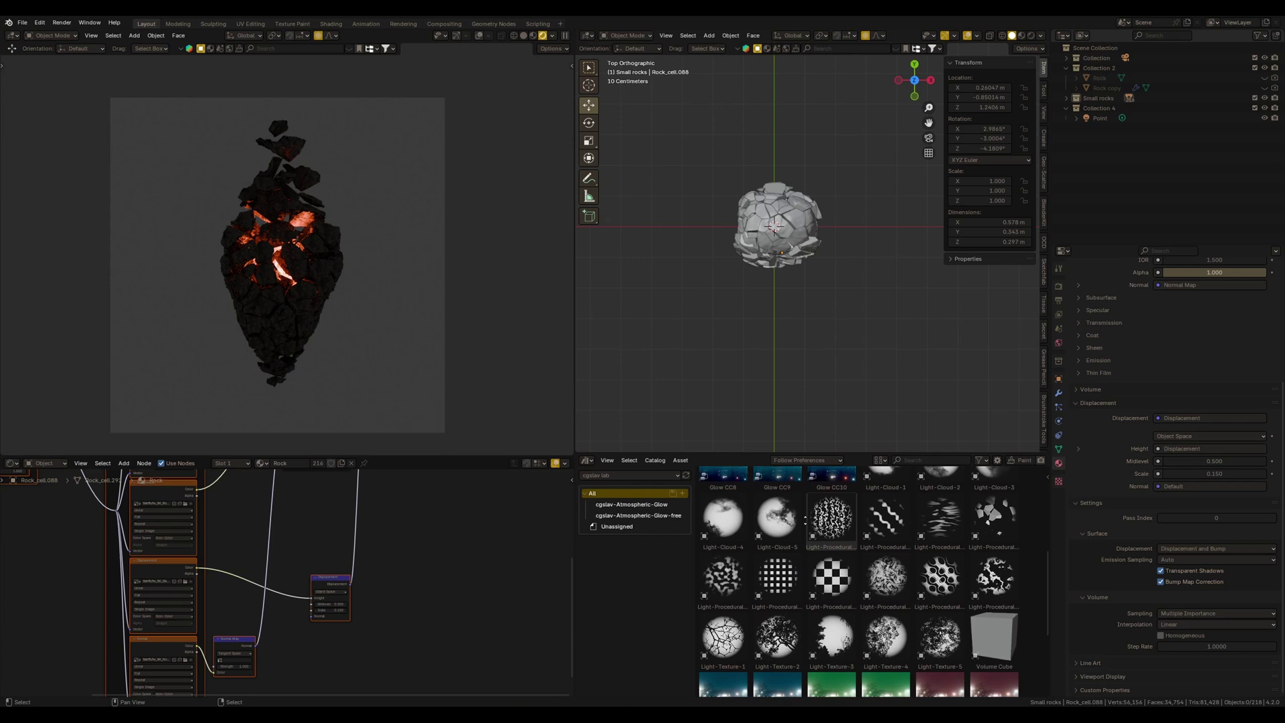
scroll(753, 603, "down", 3)
left_click_drag(732, 594, 825, 356)
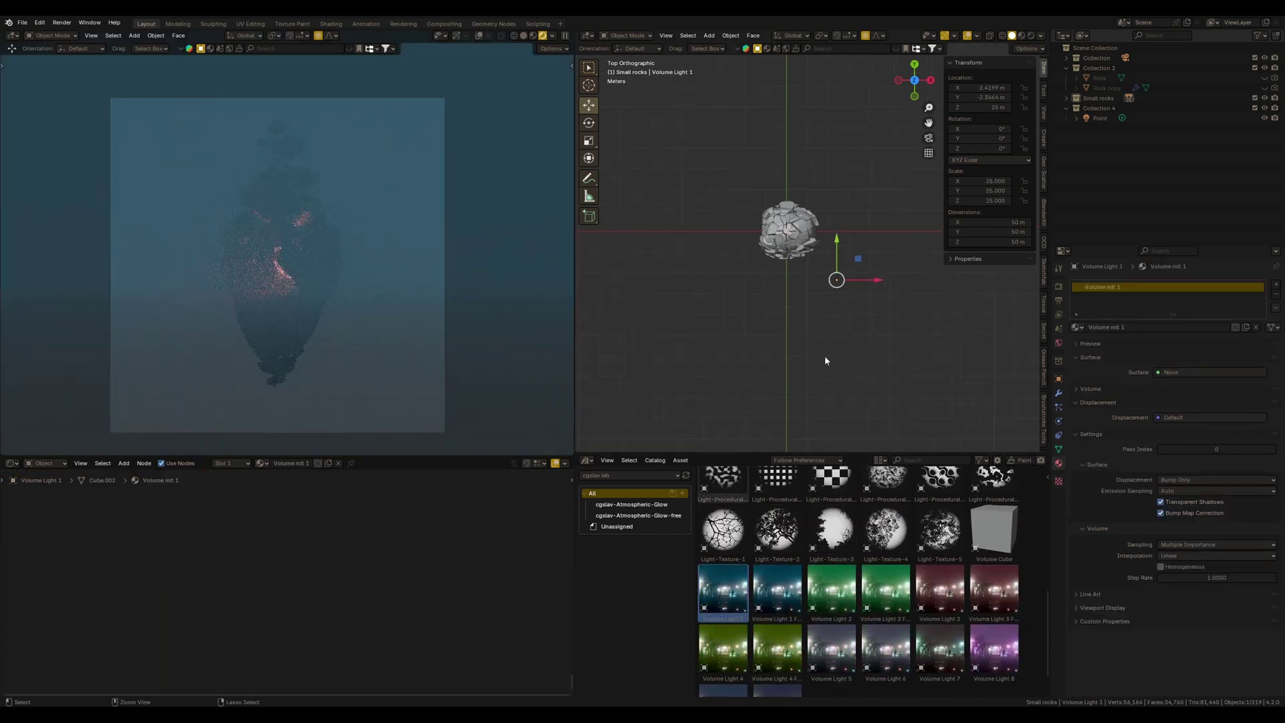
left_click(825, 281)
- Scale the Volume Light 1 cube to about 12.4 so it surrounds the heart
key("KP_1")
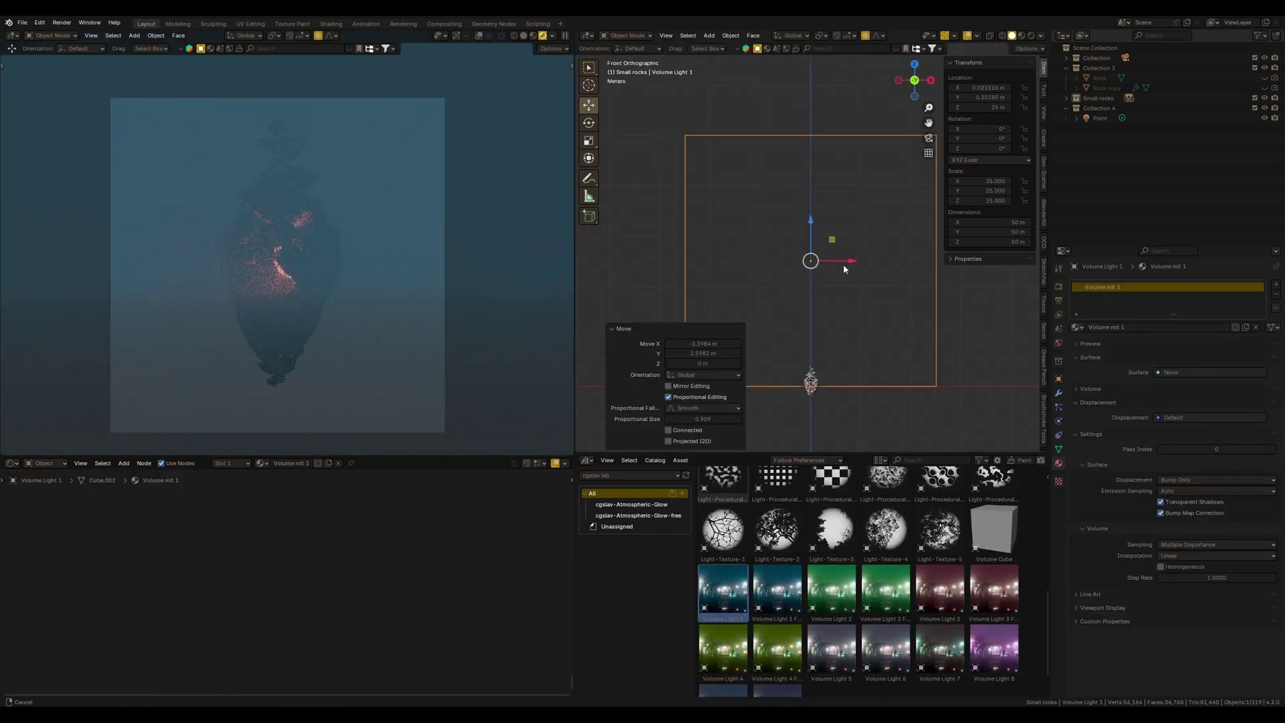
key("s")
left_click(849, 316)
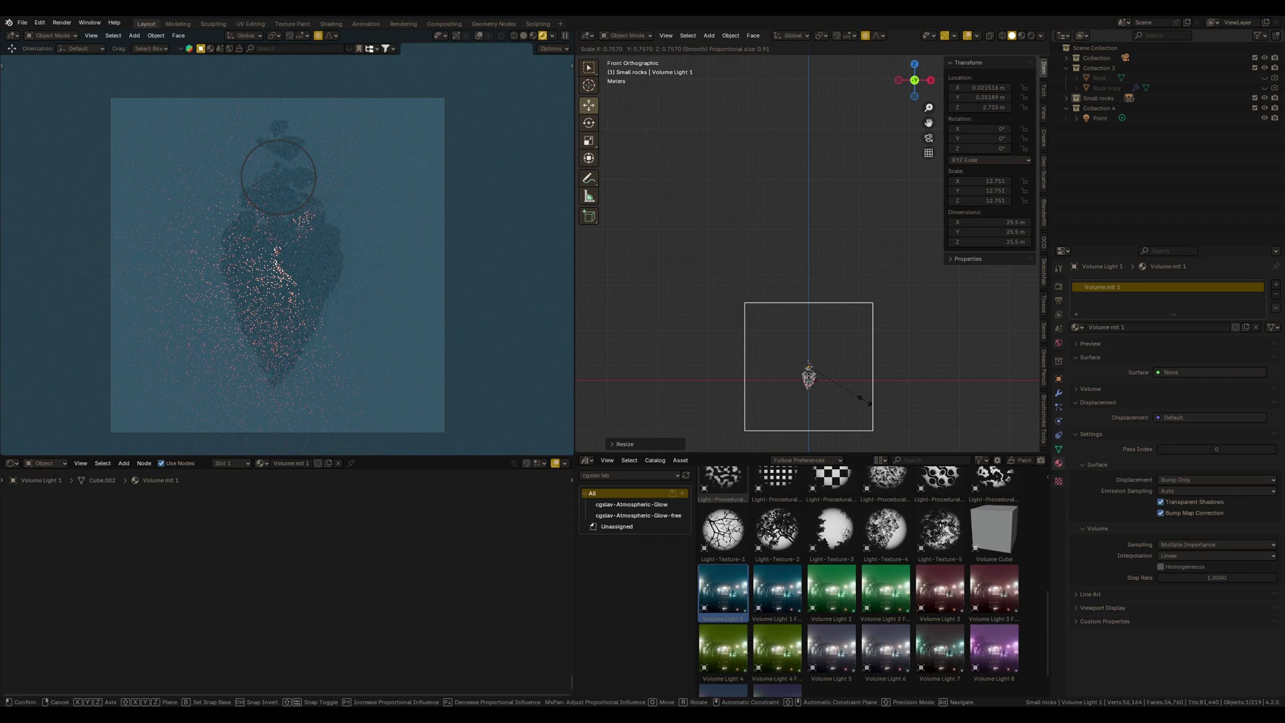
key("s")
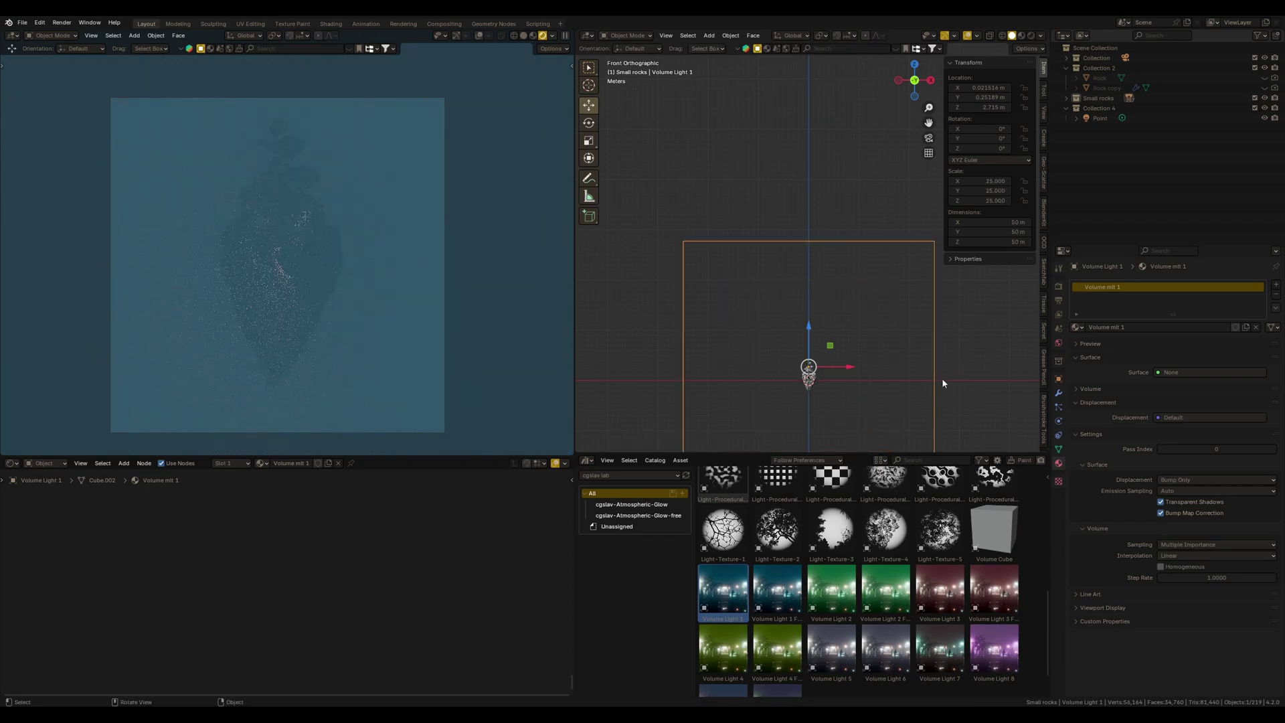
left_click(895, 372)
key("s")
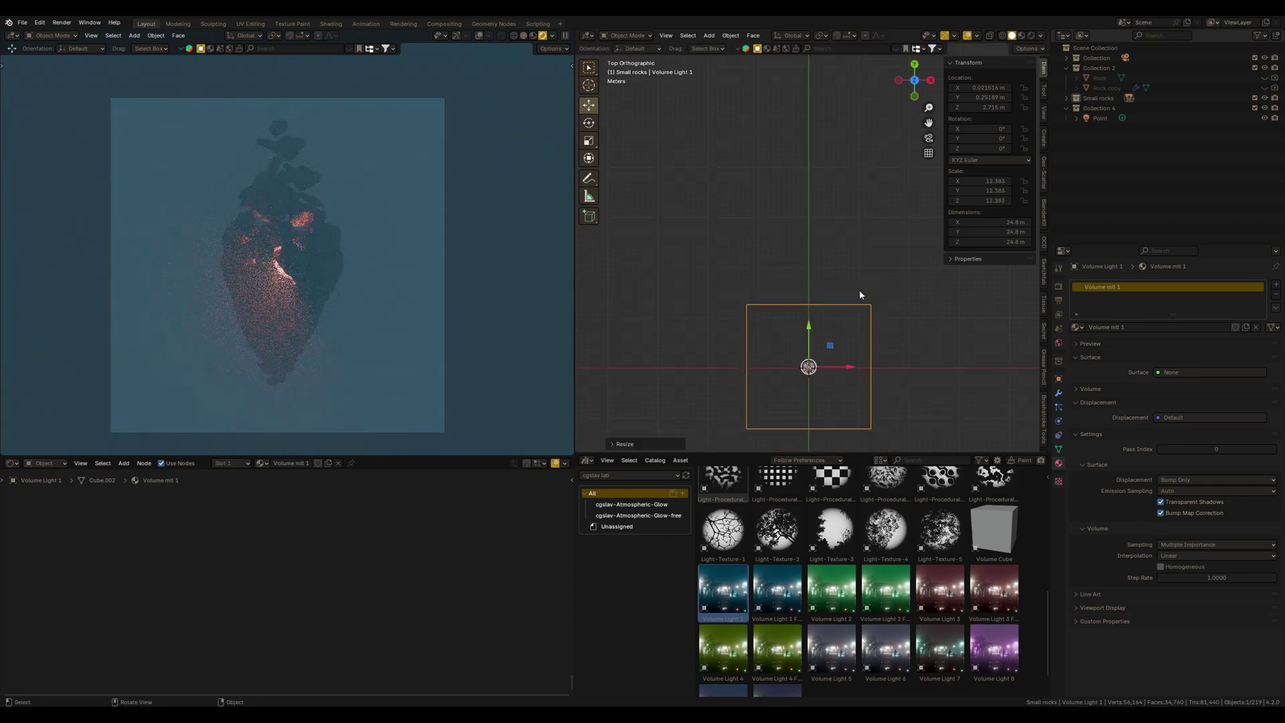
left_click(861, 292)
key("KP_7")
scroll(295, 308, "up", 2)
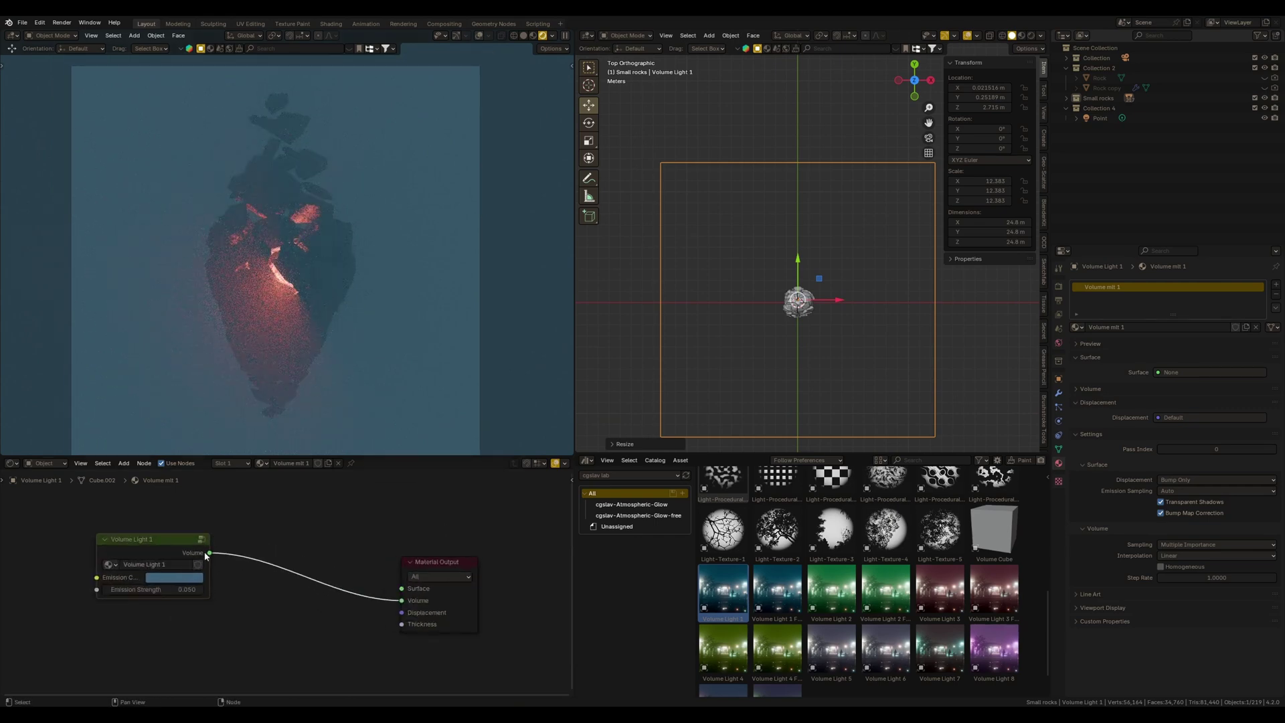
- Set the fog Density inside the Volume Light 1 group to 0.15
middle_click_drag(213, 593, 305, 583)
key("Tab")
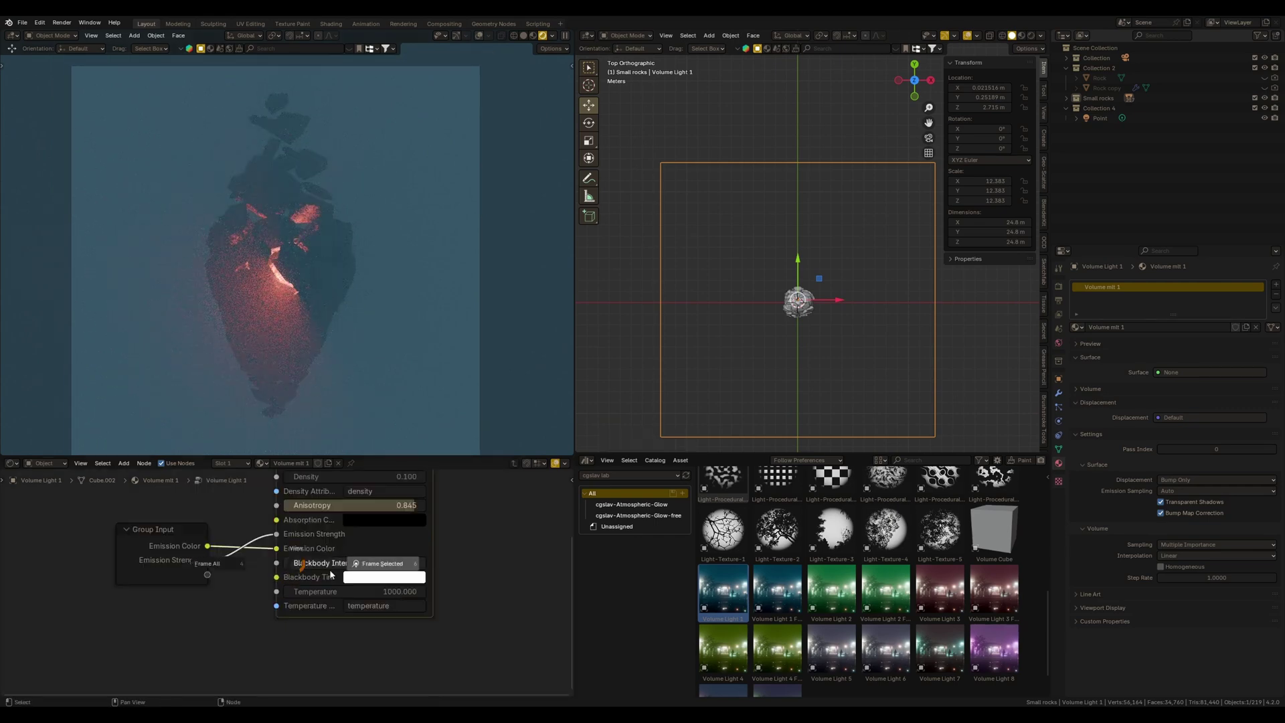
left_click(377, 586)
middle_click_drag(295, 543, 300, 552, "ctrl")
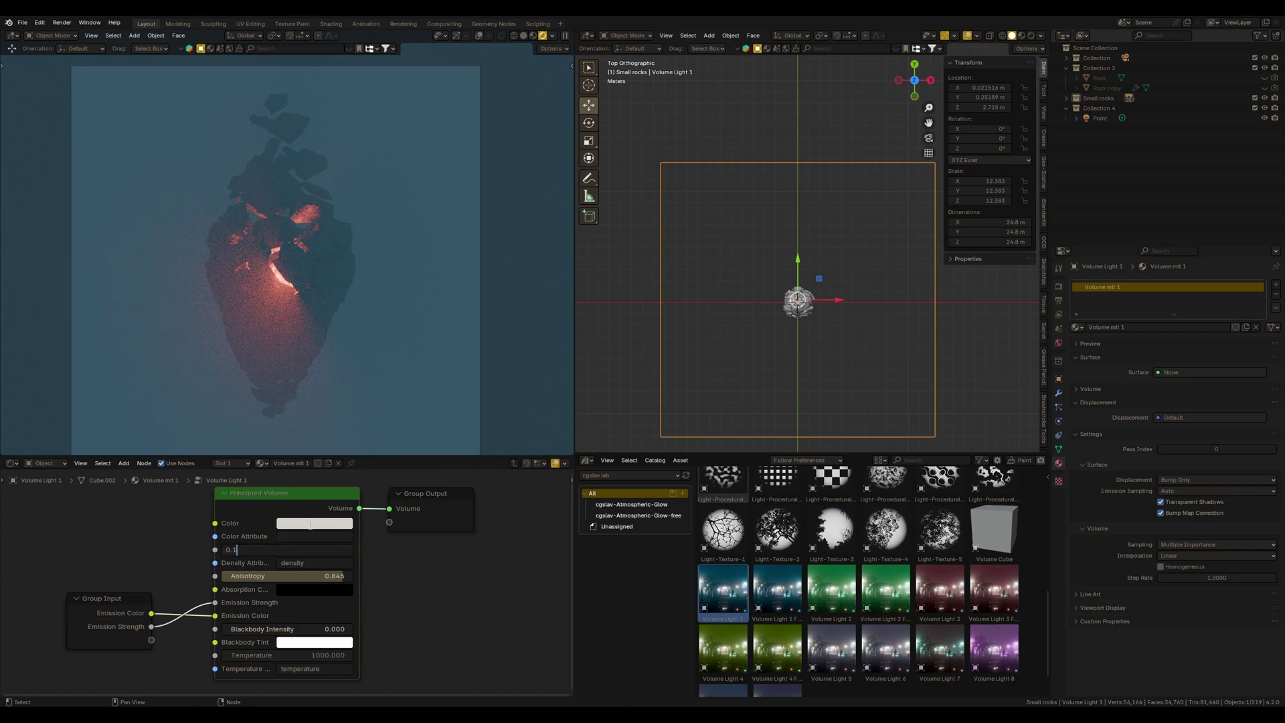
type("6")
key("Return")
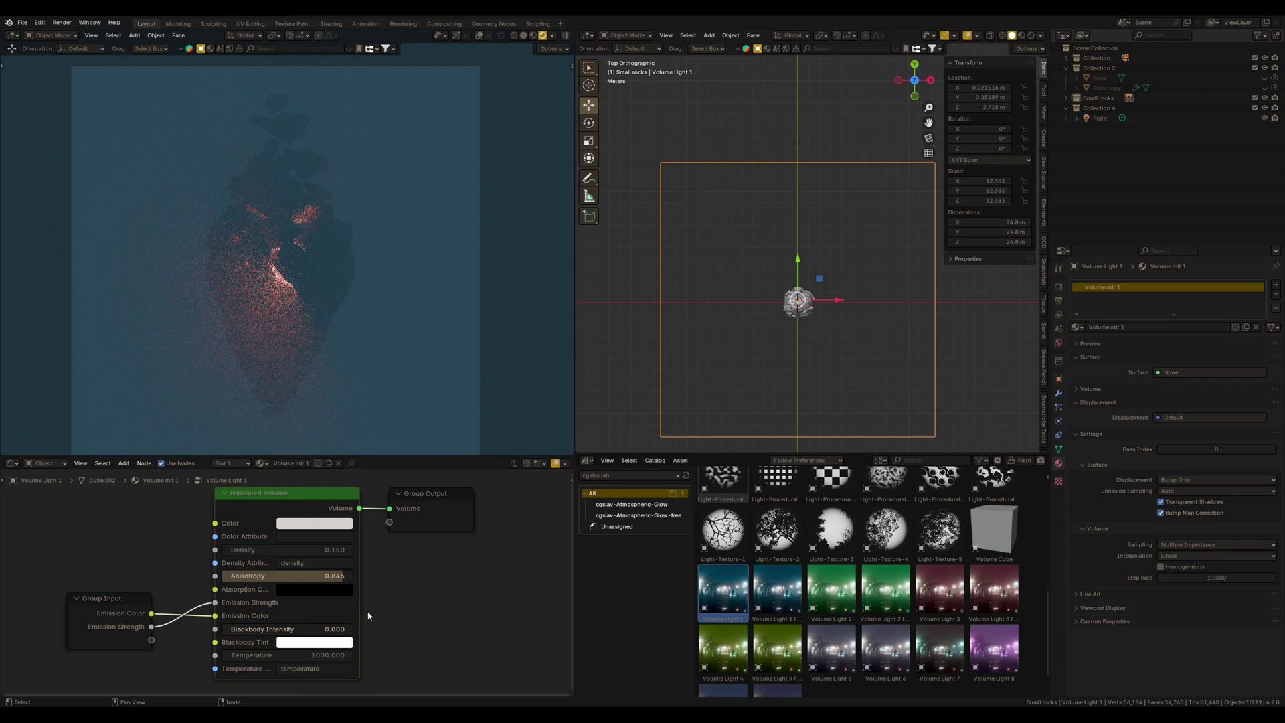
- Make the fog's Emission Color paler and less saturated
key("Tab")
left_click(311, 581)
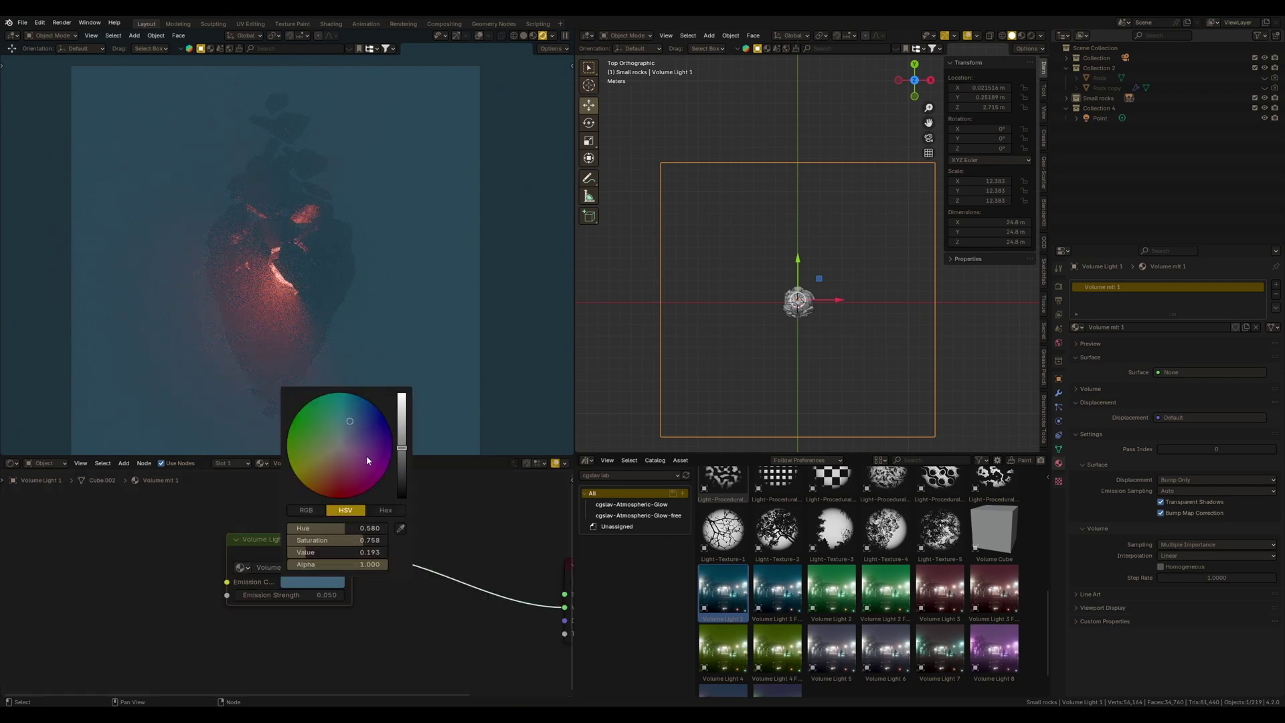
mouse_move(347, 434)
left_mouse_down()
mouse_move(341, 442)
mouse_move(405, 468)
left_mouse_up()
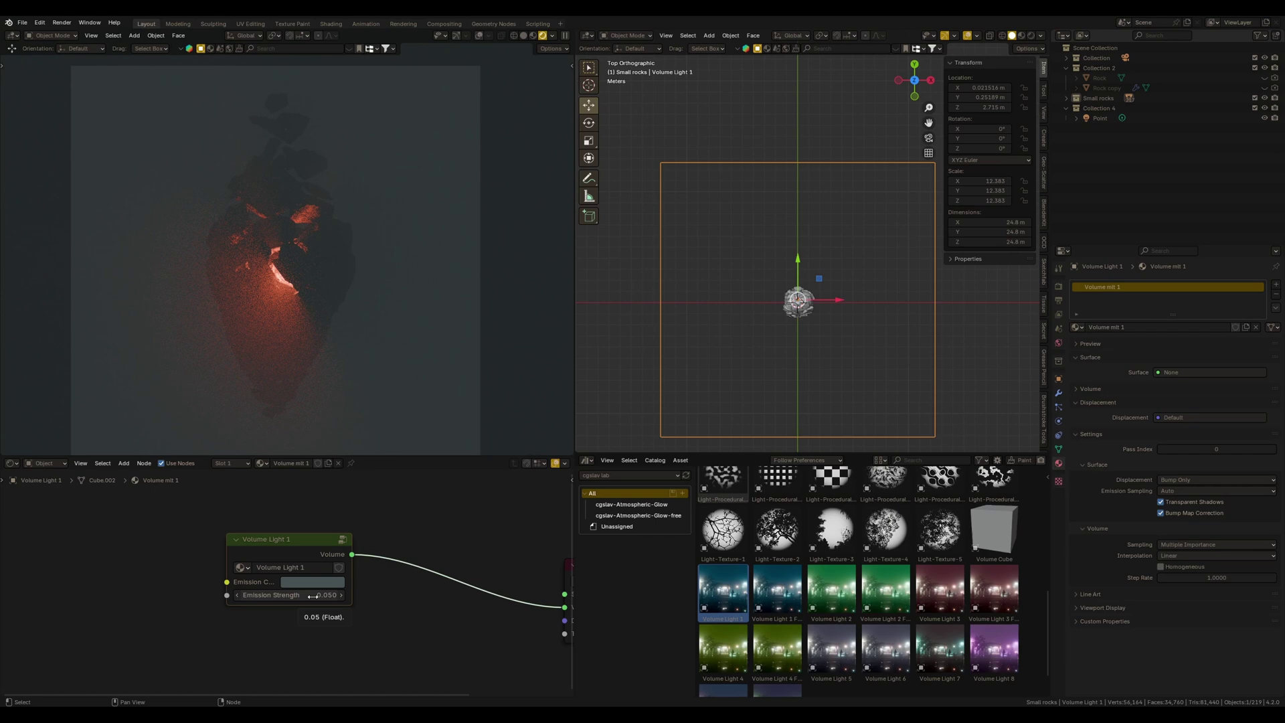
- Lower the fog's Anisotropy to about 0.33
key("Tab")
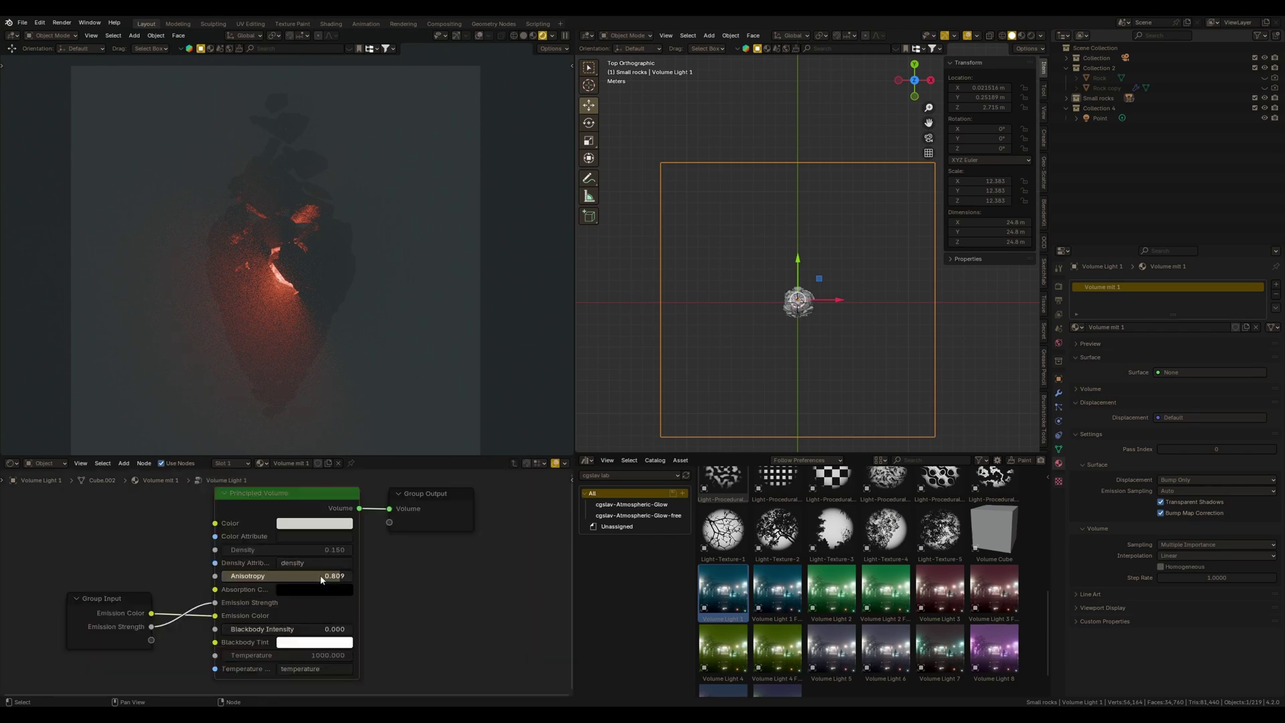
left_click_drag(322, 578, 296, 580)
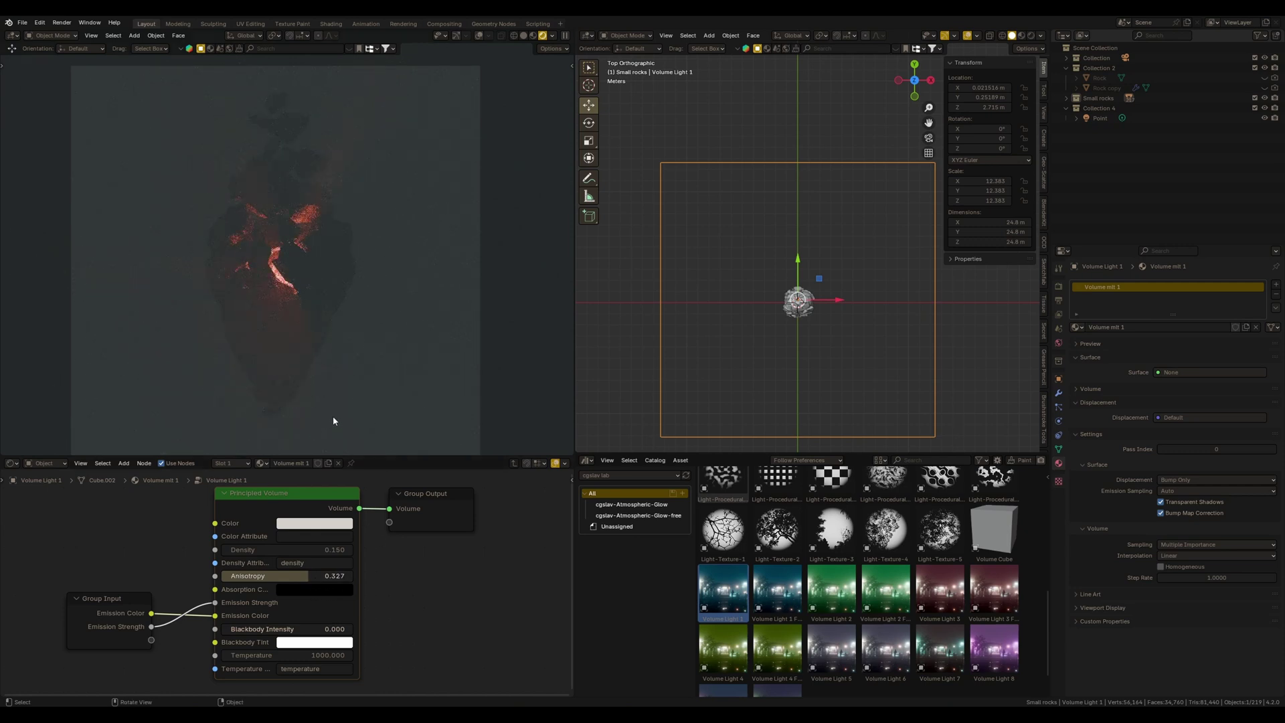
middle_click_drag(703, 373, 798, 221)
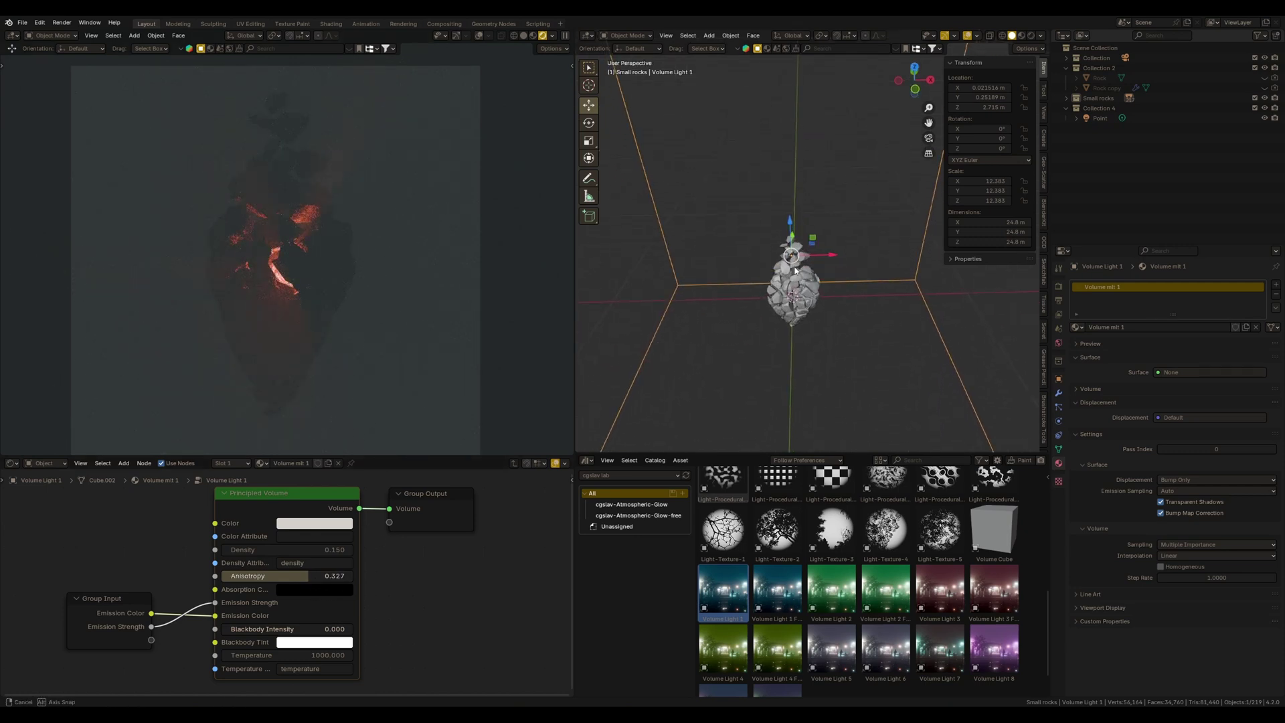
- From the camera view, move two rock pieces near the heart's top to new spots
key("KP_0")
scroll(803, 261, "up", 5)
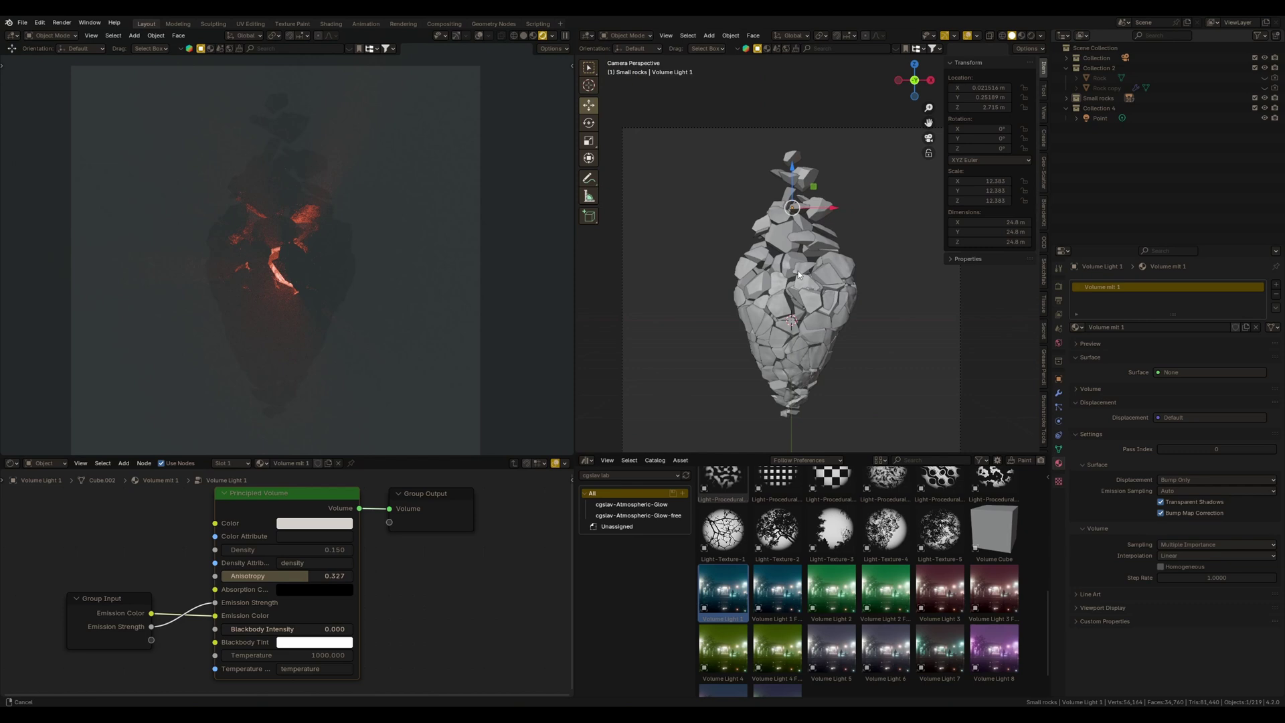
left_click(773, 234)
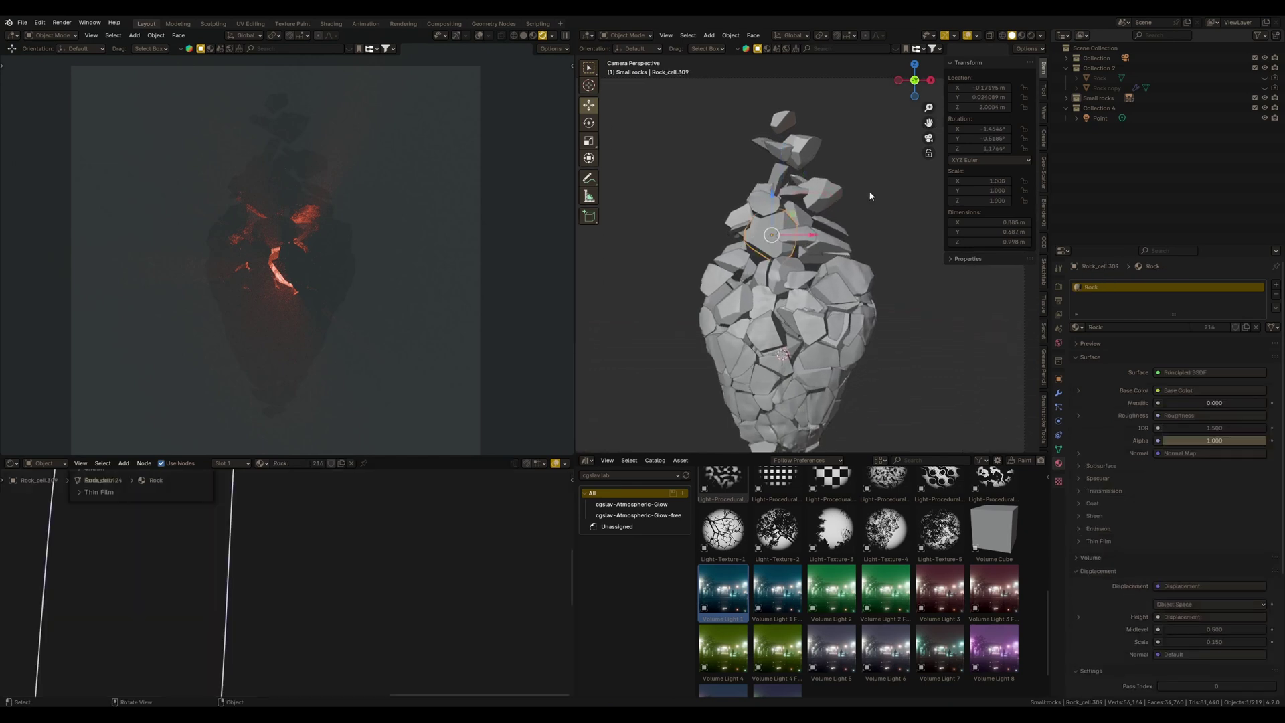
key("g")
left_click(859, 288)
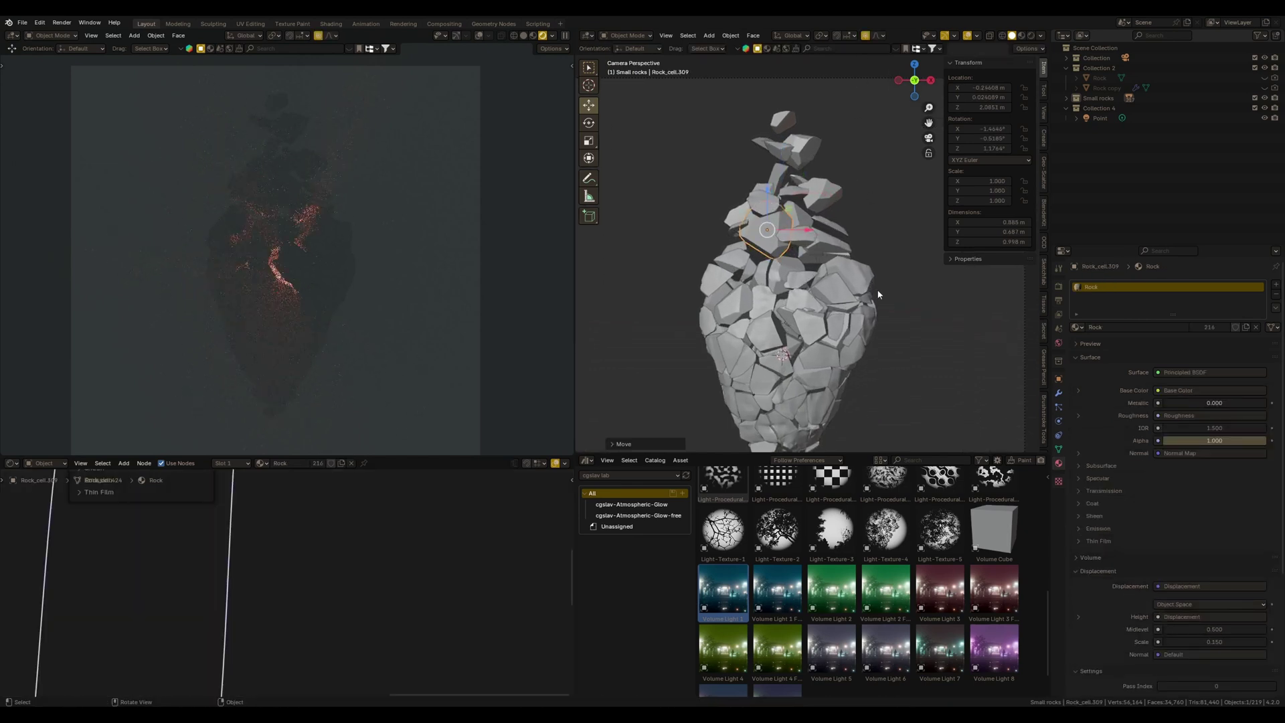
left_click(801, 217)
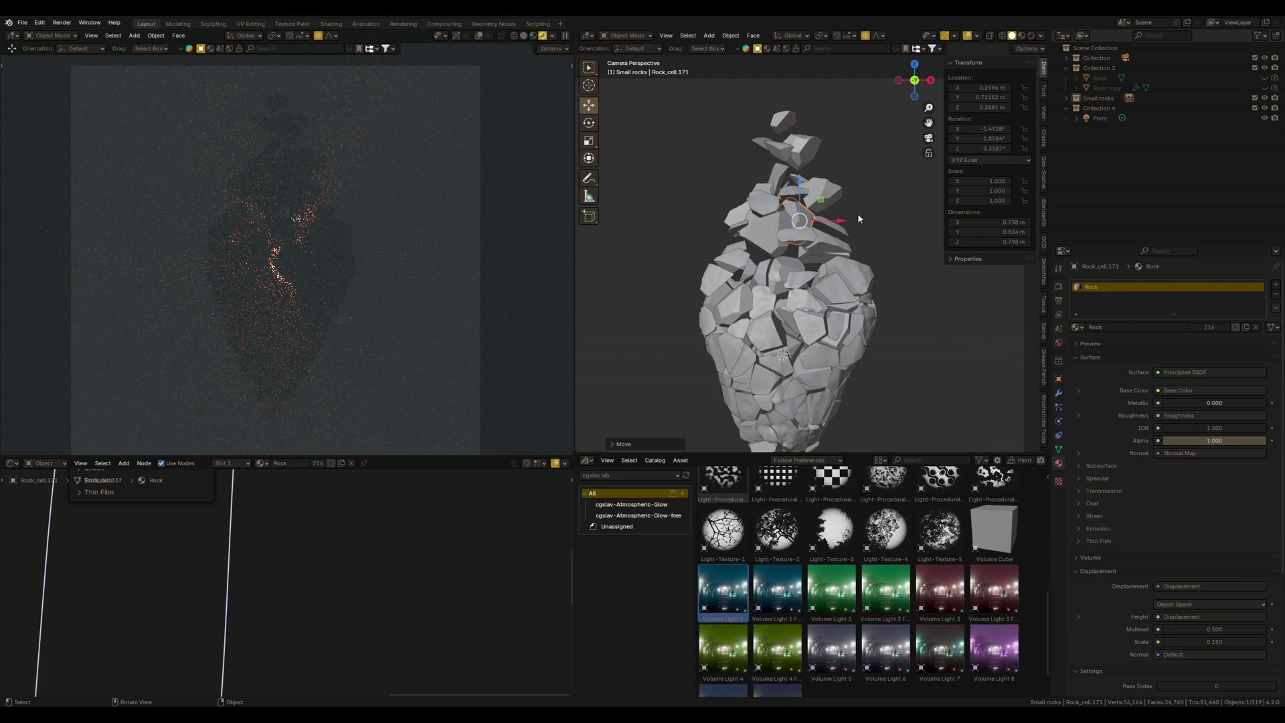
key("g")
left_click(878, 199)
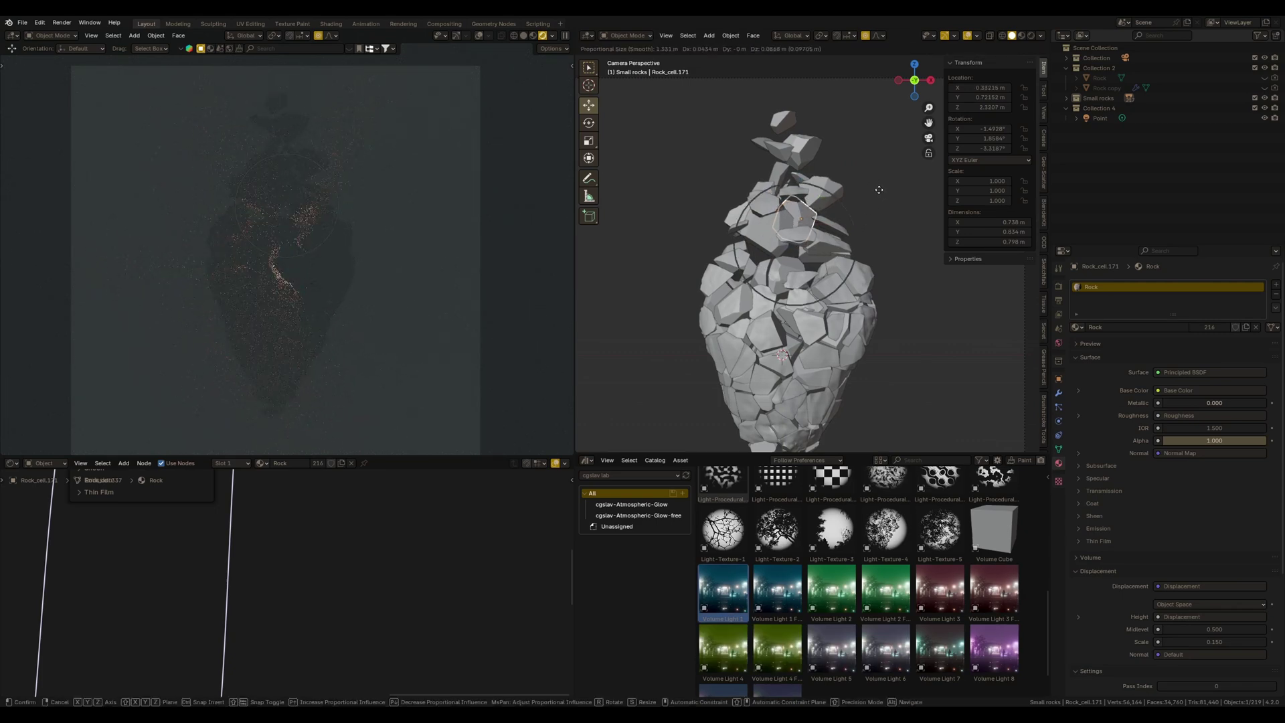
left_click(881, 193)
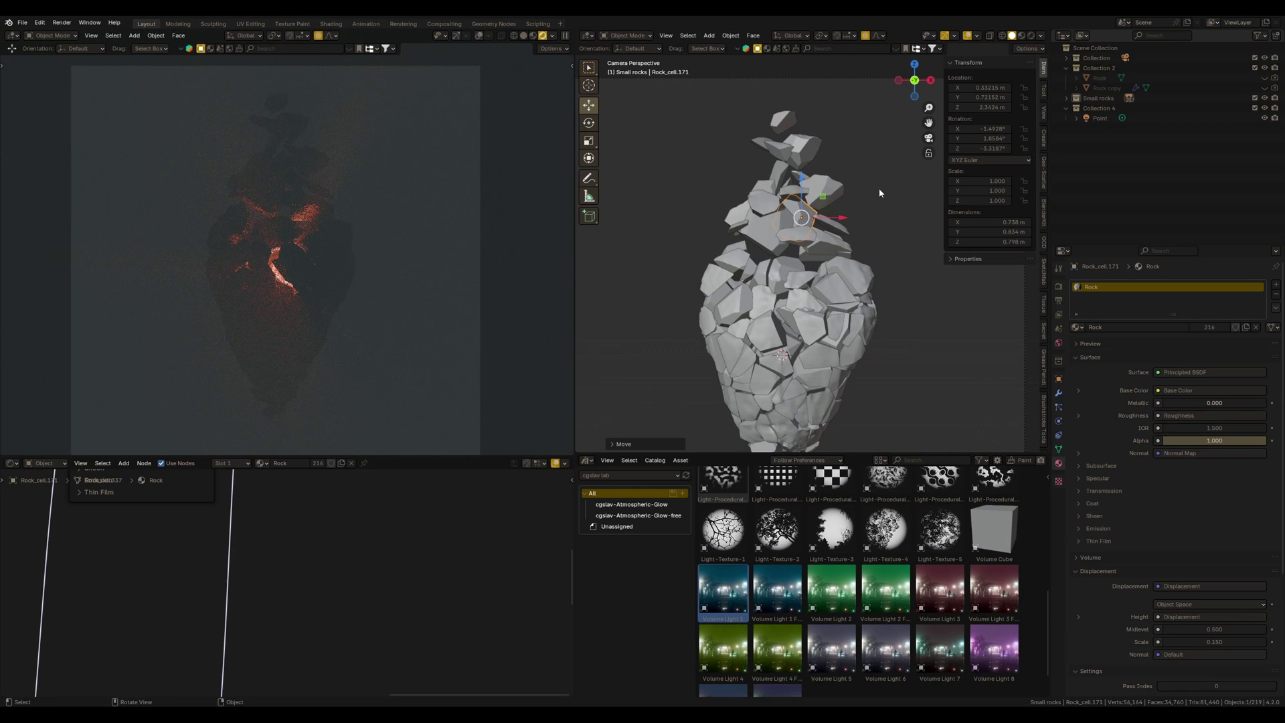
- Move four more rock pieces at the heart's top, middle and right edge
left_click(793, 204)
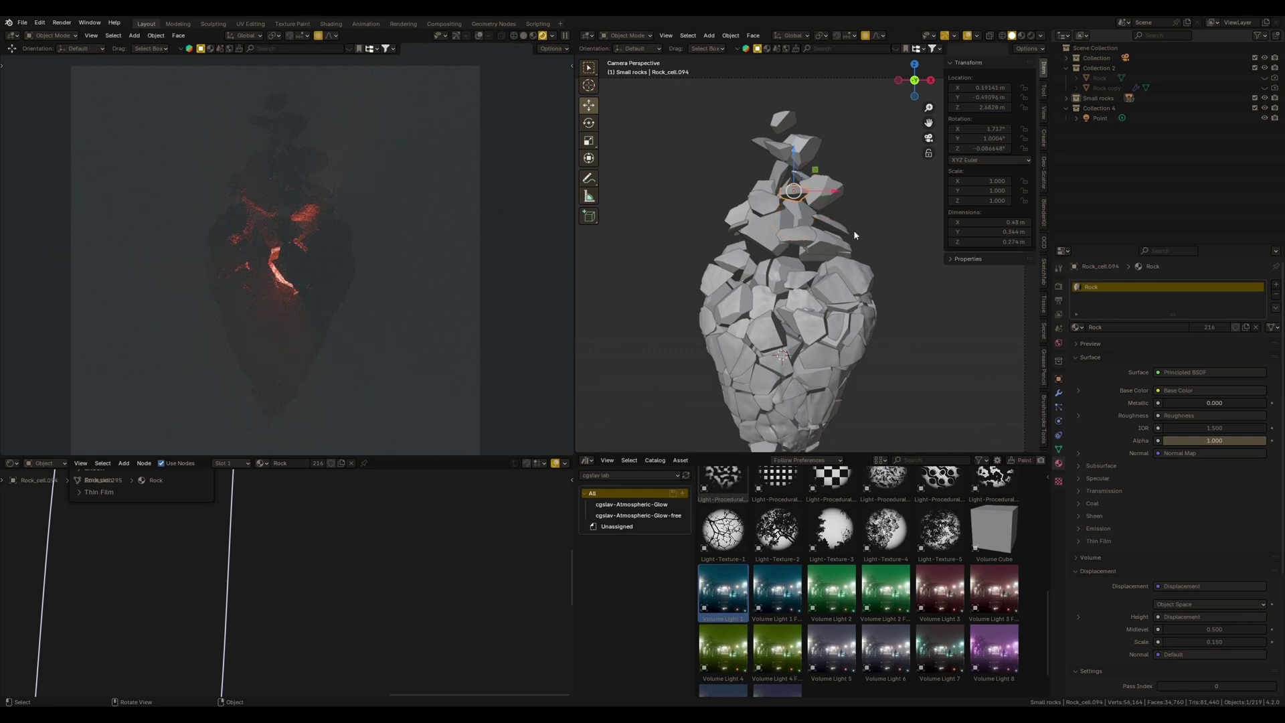
key("g")
left_click(849, 280)
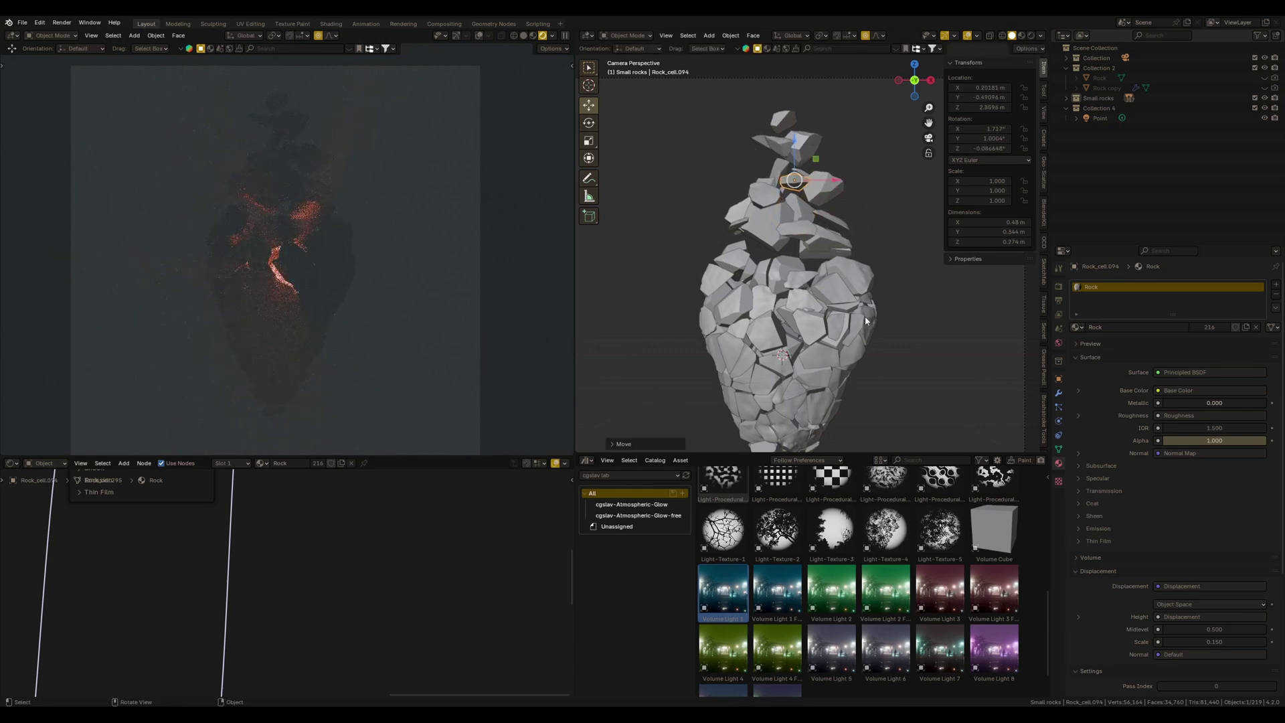
left_click(777, 275)
key("g")
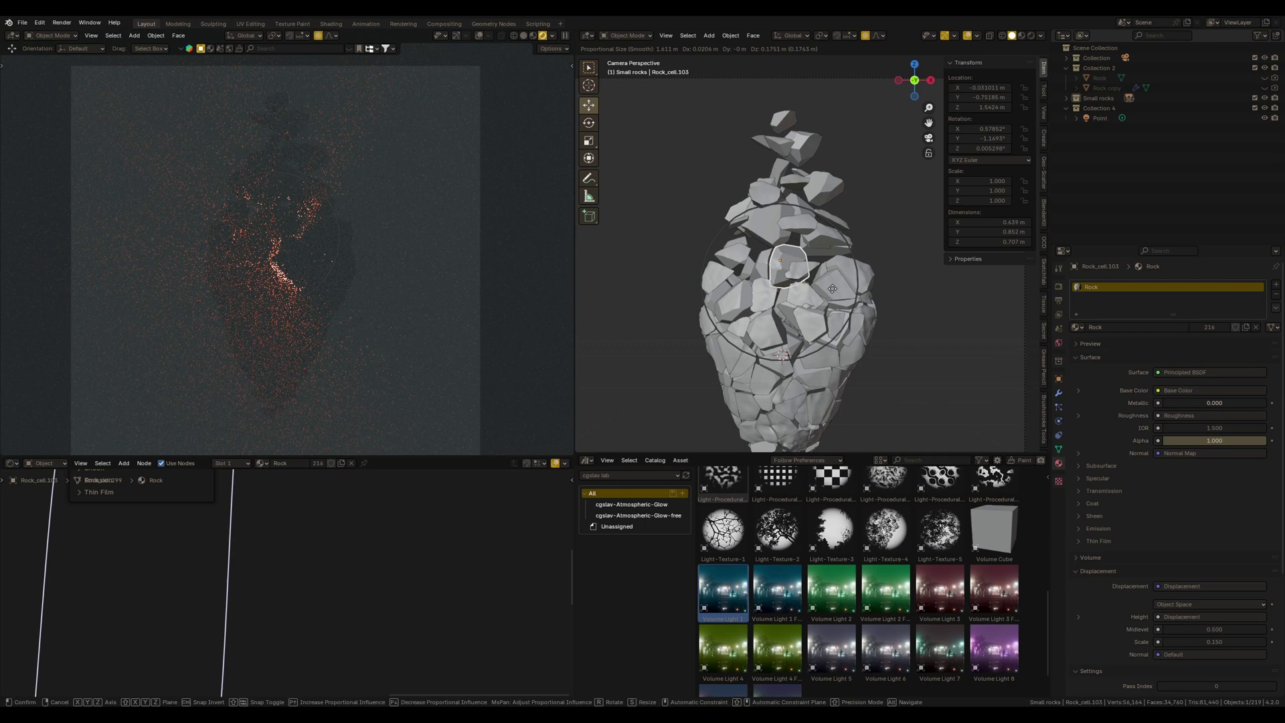
left_click(835, 316)
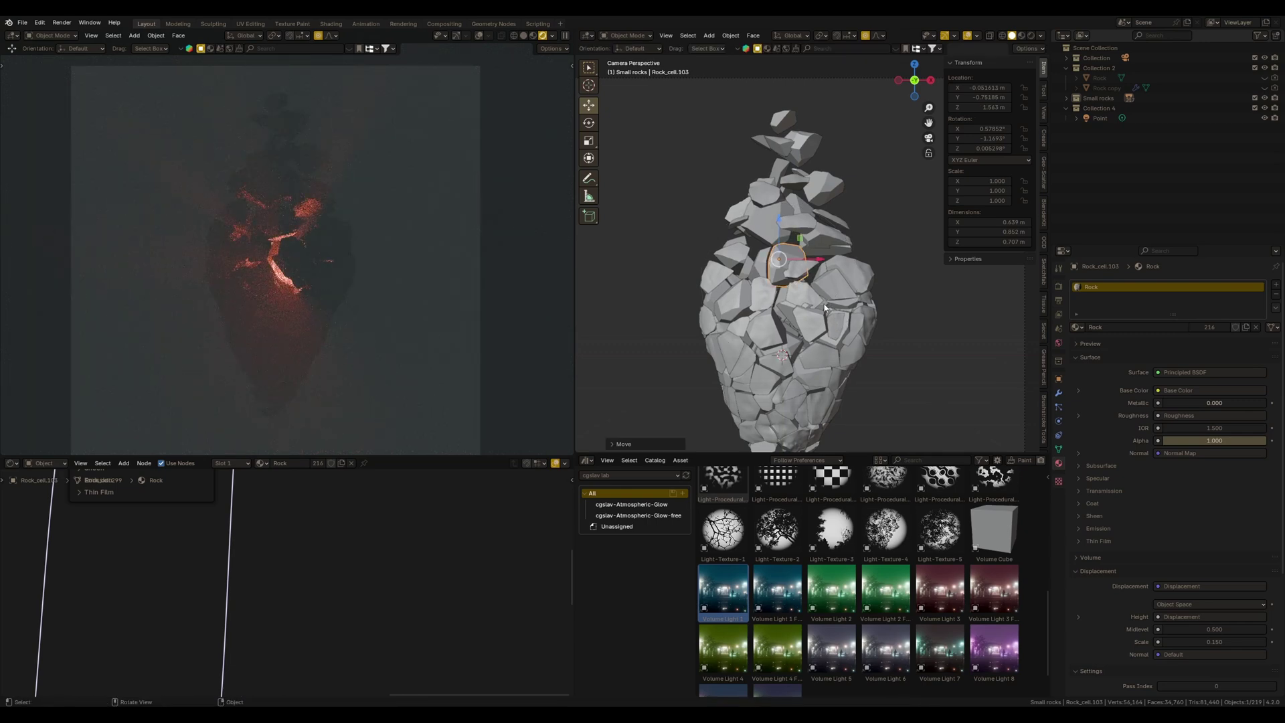
key("g")
left_click(867, 287)
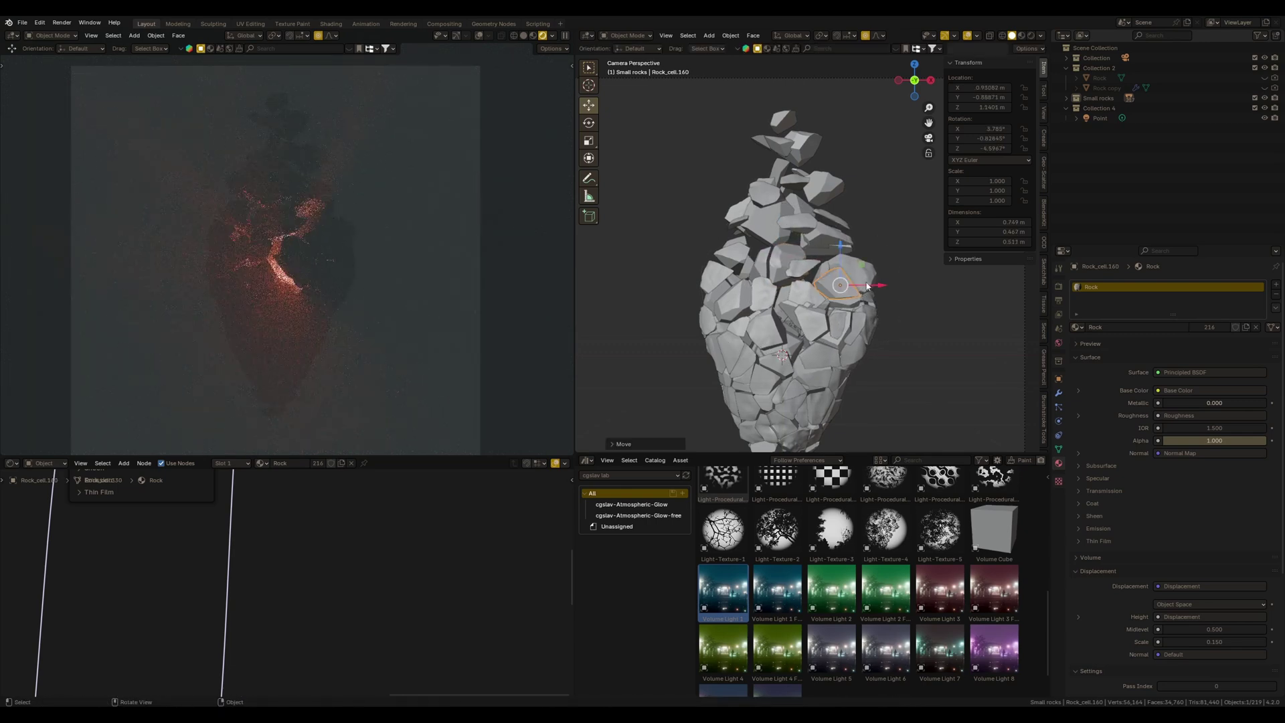
left_click(866, 319)
key("g")
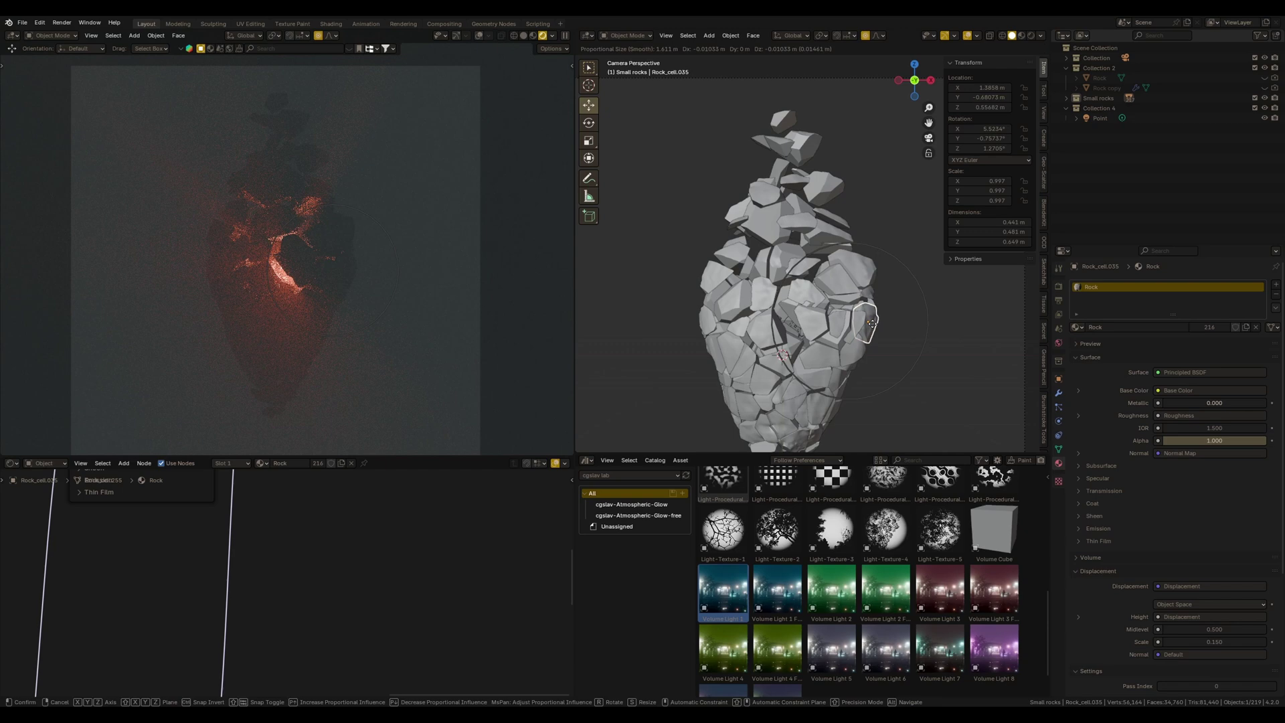
left_click(869, 324)
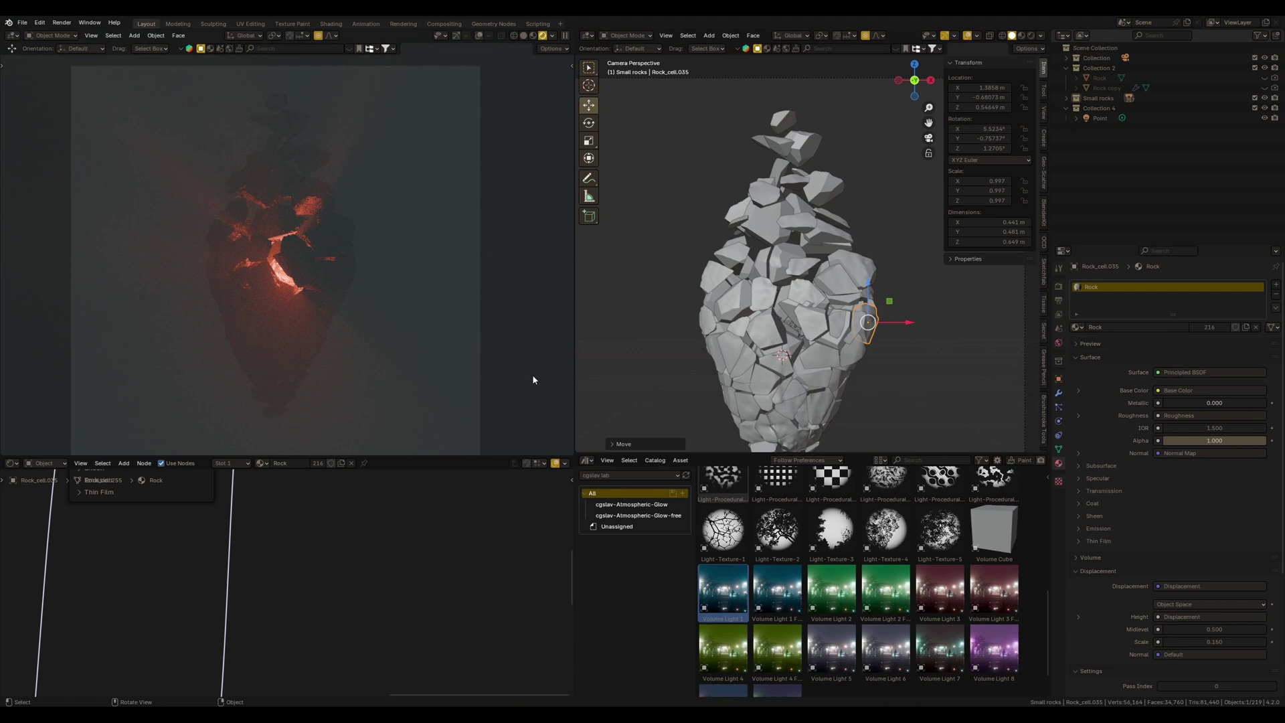
scroll(830, 560, "up", 3)
scroll(783, 573, "up", 2)
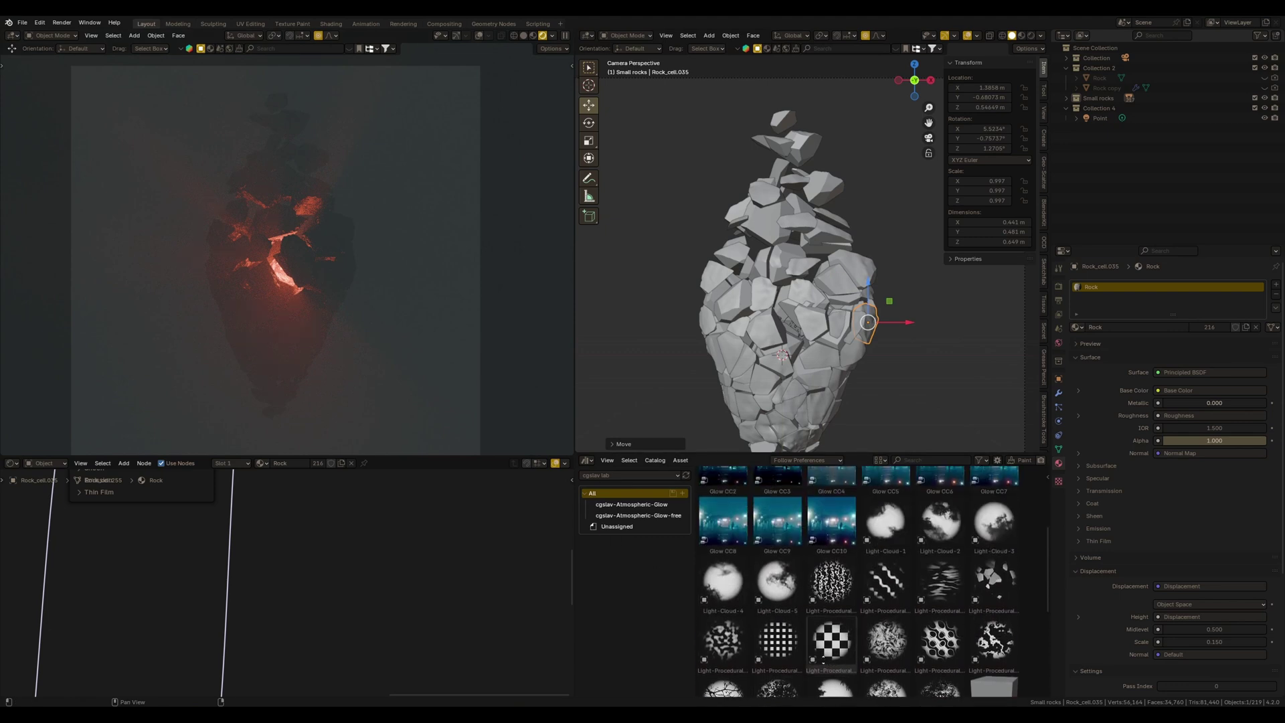
- Raise the Light-Cloud-2 spotlight vertically above the rock heart
key("KP_7")
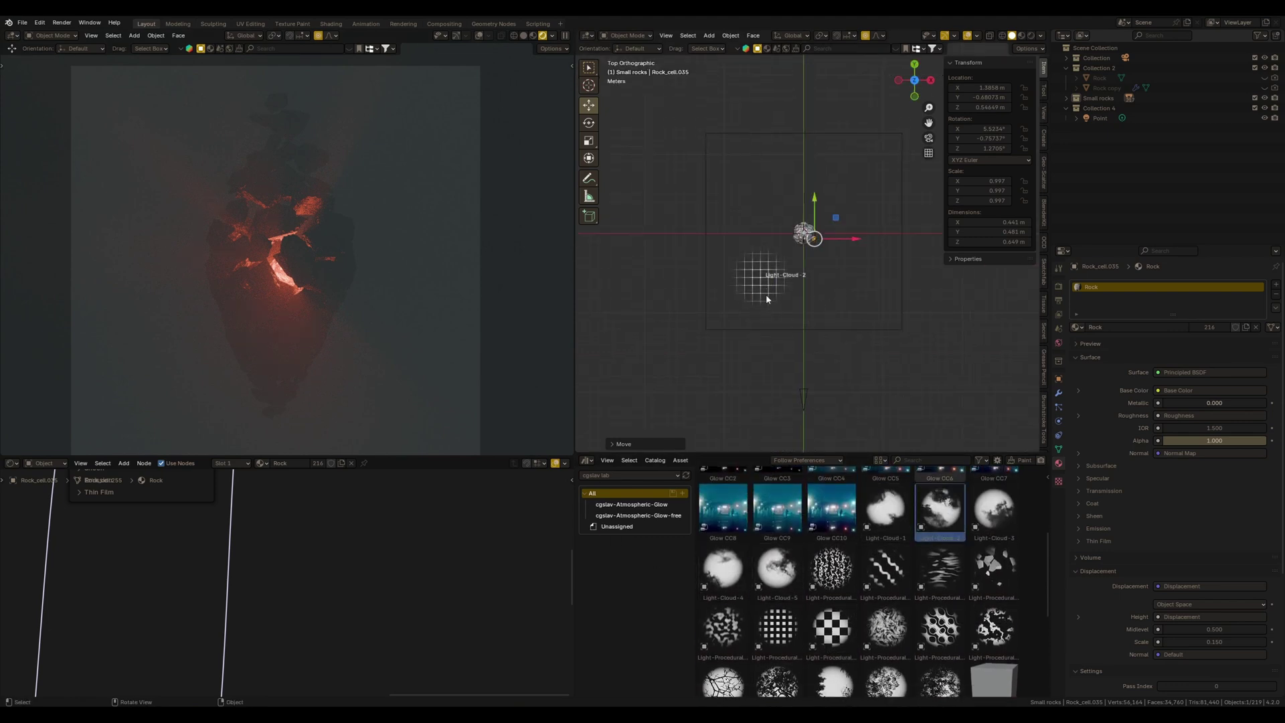
left_click(767, 293)
key("KP_1")
key("g")
key("z")
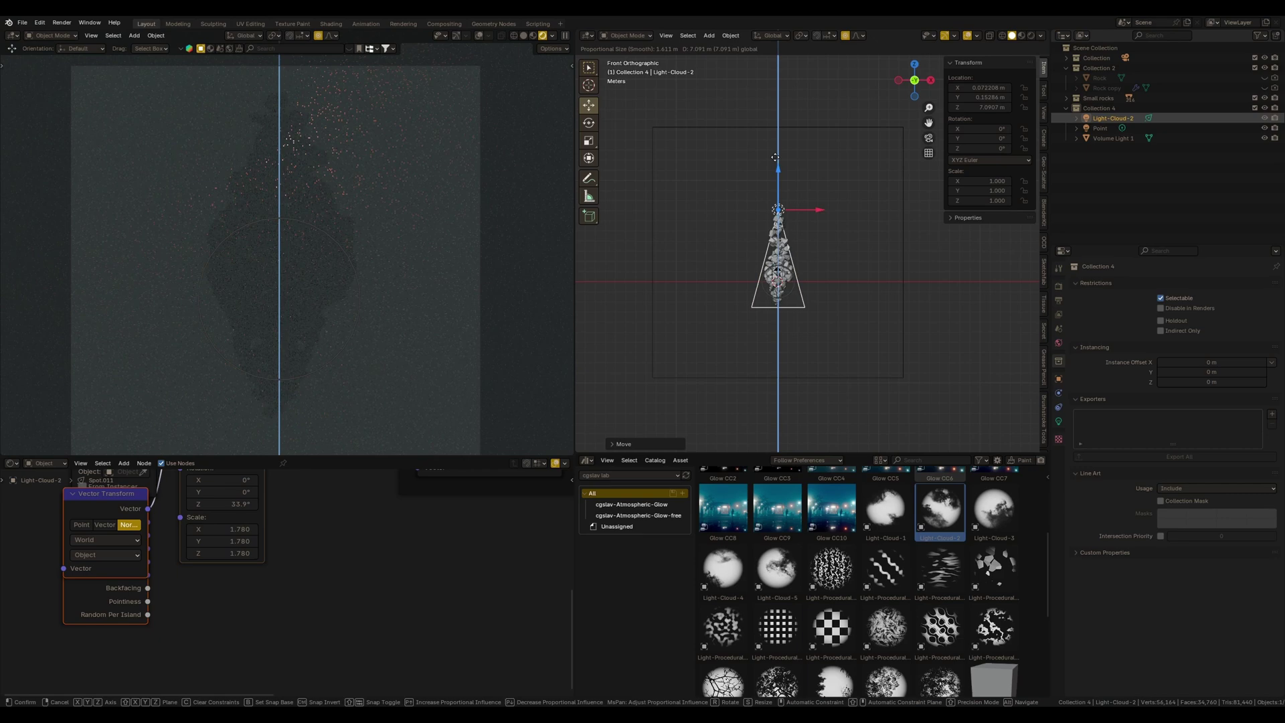
left_click(774, 160)
- Set the spotlight's Power to 20000 W and raise it a little further
left_click(1059, 421)
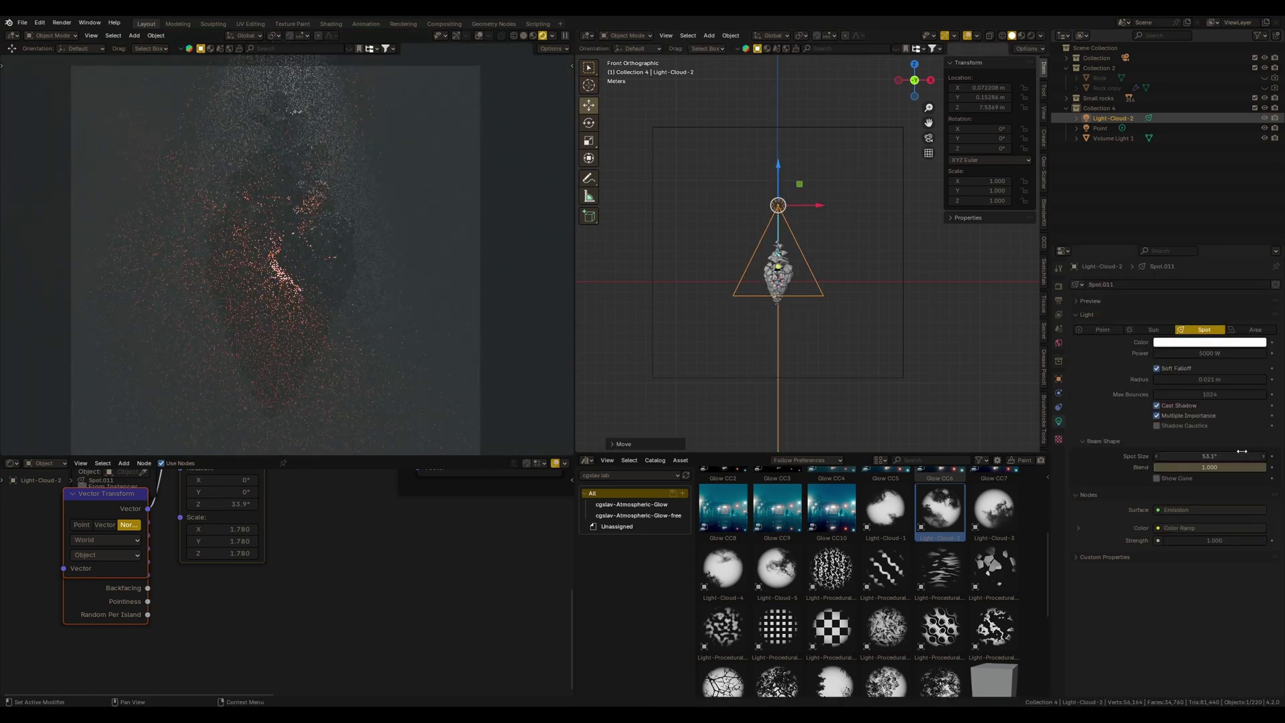
type("0")
key("Return")
key("KP_3")
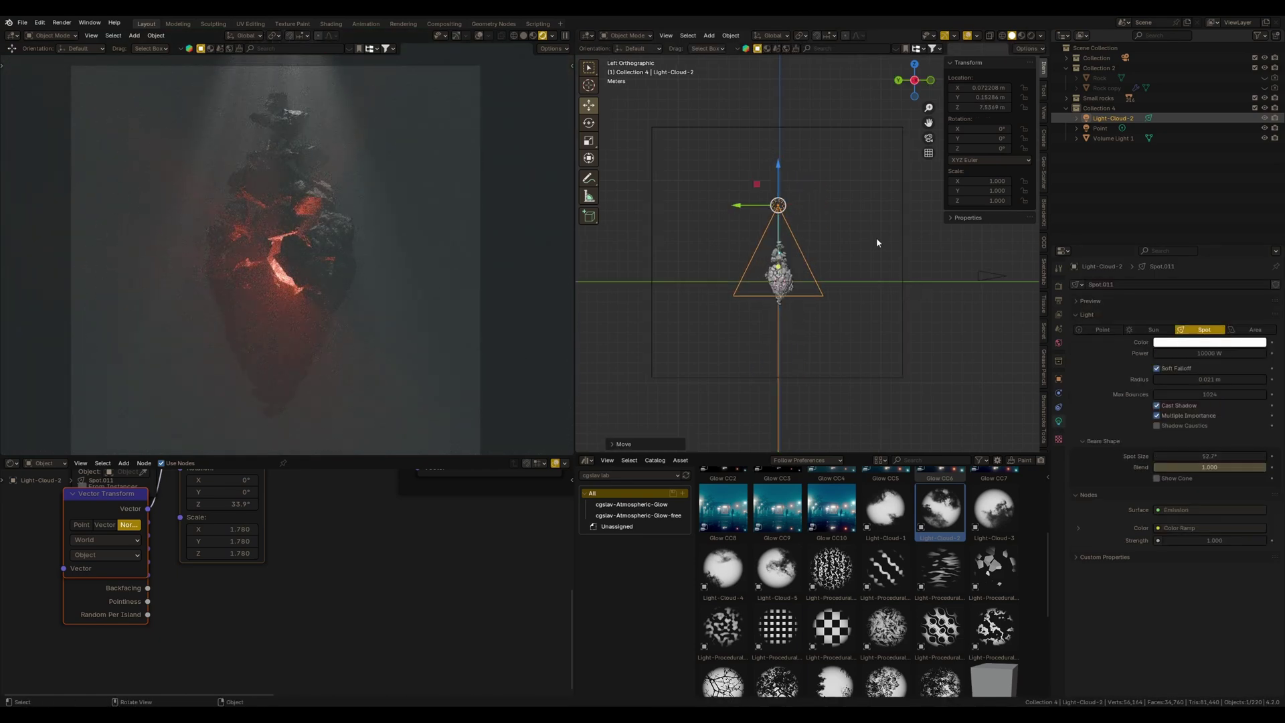
key("g")
key("z")
left_click(806, 313)
scroll(806, 308, "up", 4)
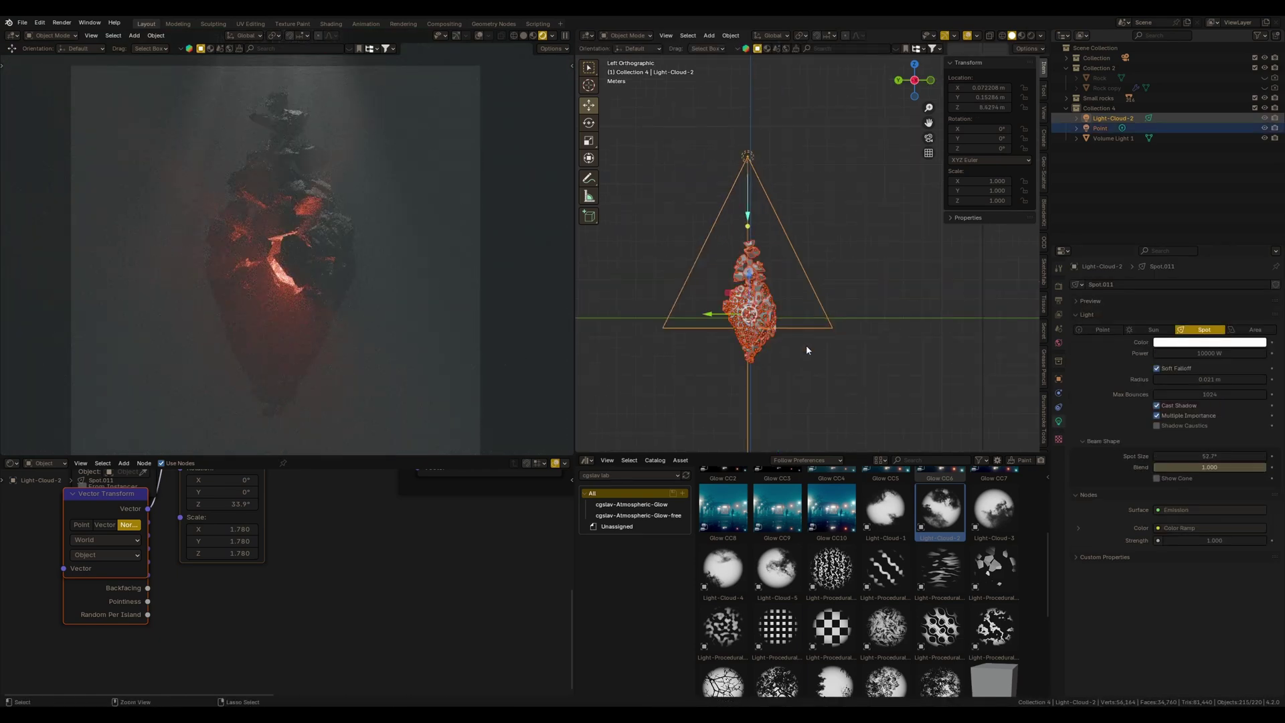
- Set the Volume Light node's Emission Strength to 0.020 and reselect the spotlight
left_click(861, 346)
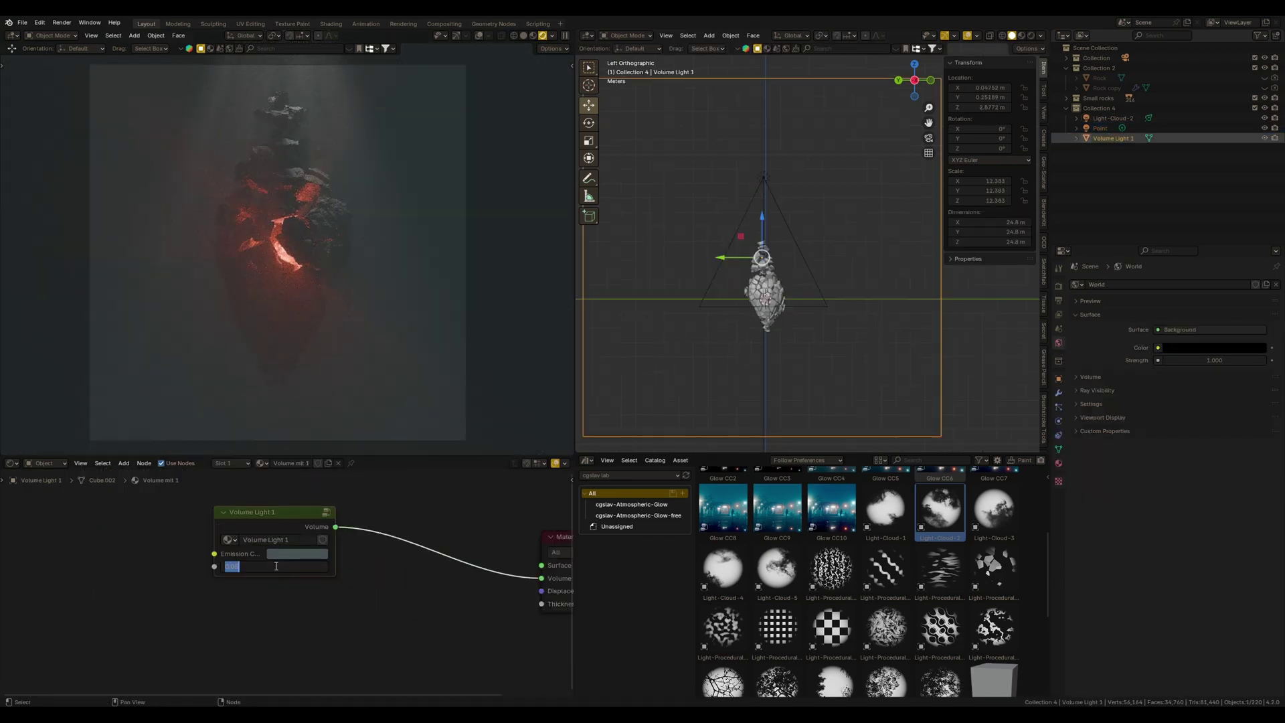
left_click_drag(241, 567, 299, 618)
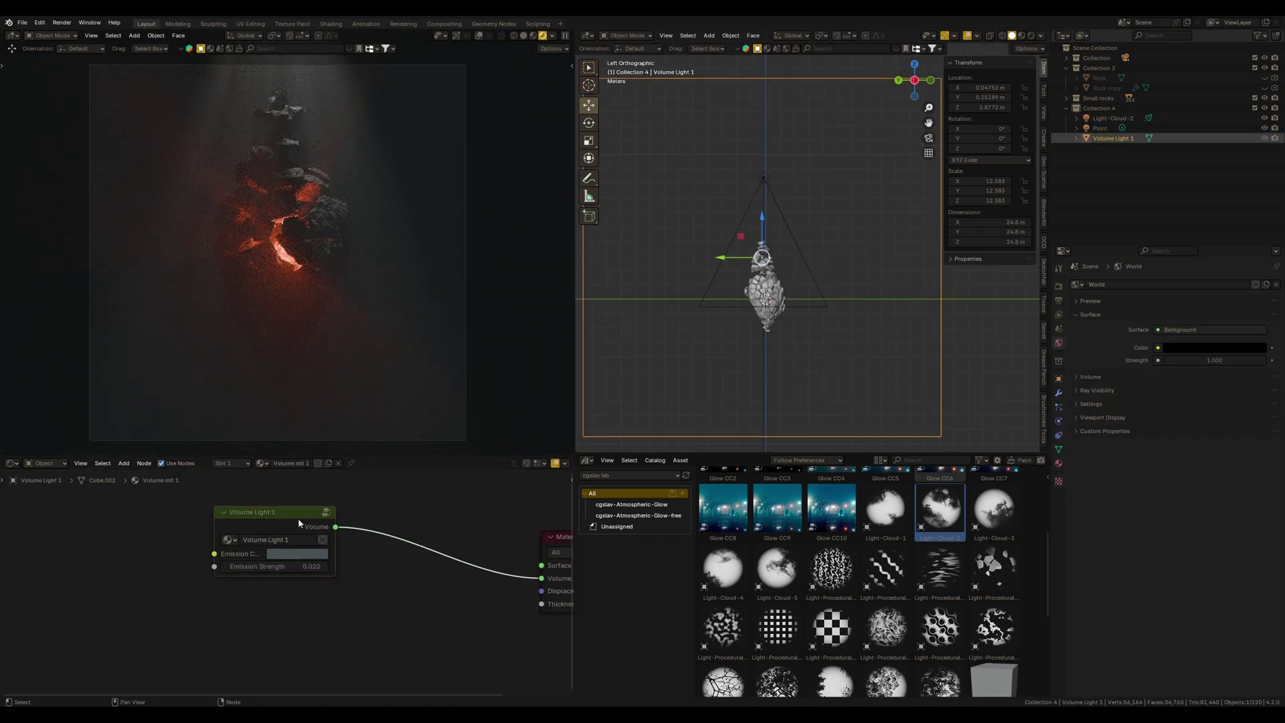
key("Tab")
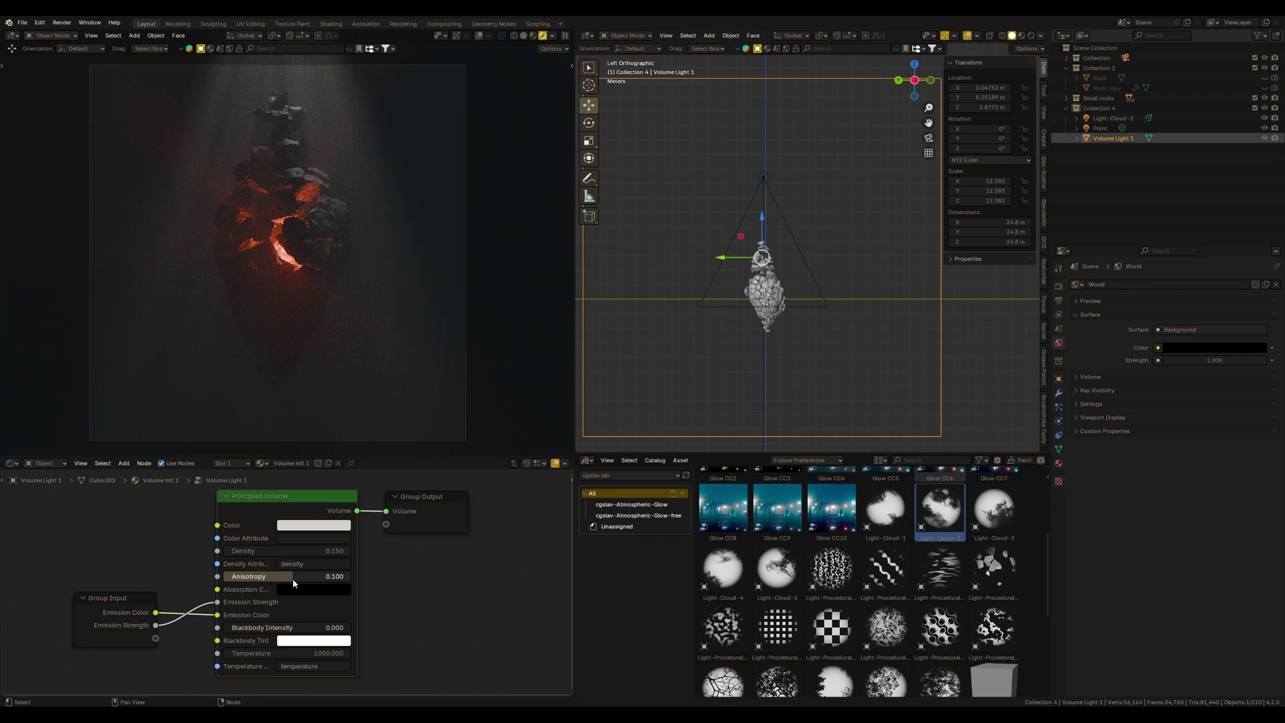
left_click(763, 178)
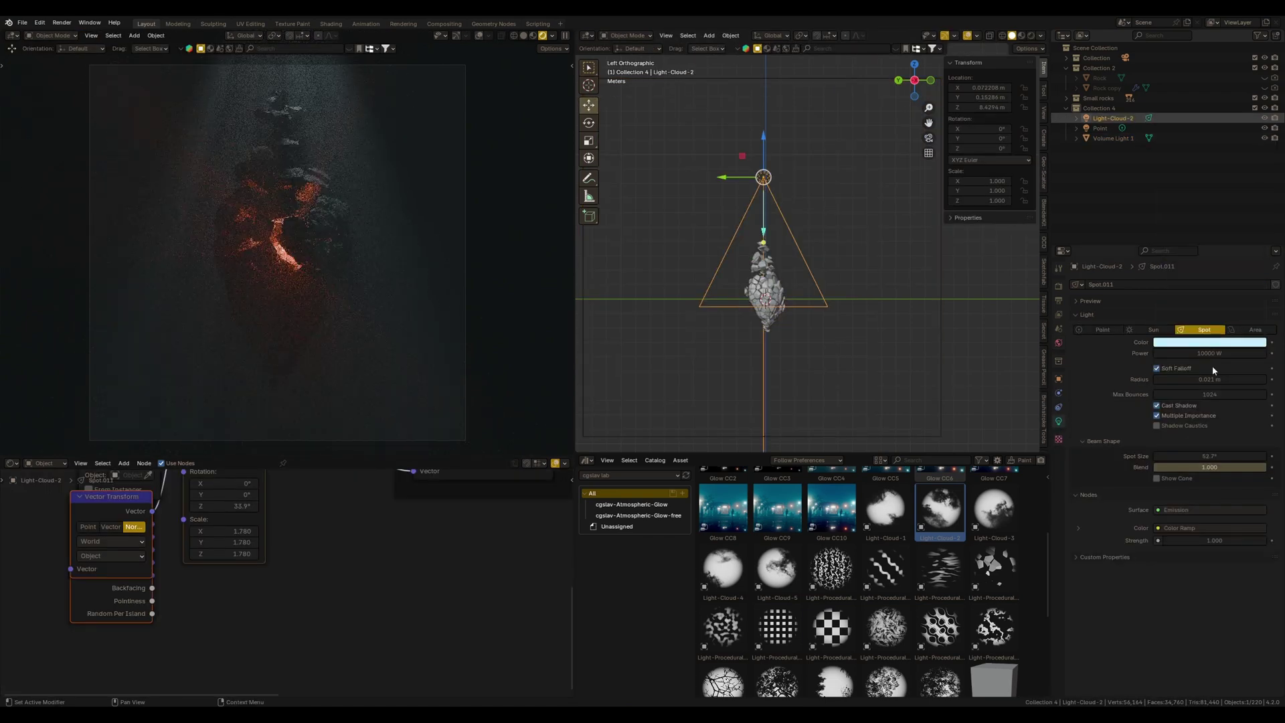
middle_click_drag(829, 372, 731, 328, "alt")
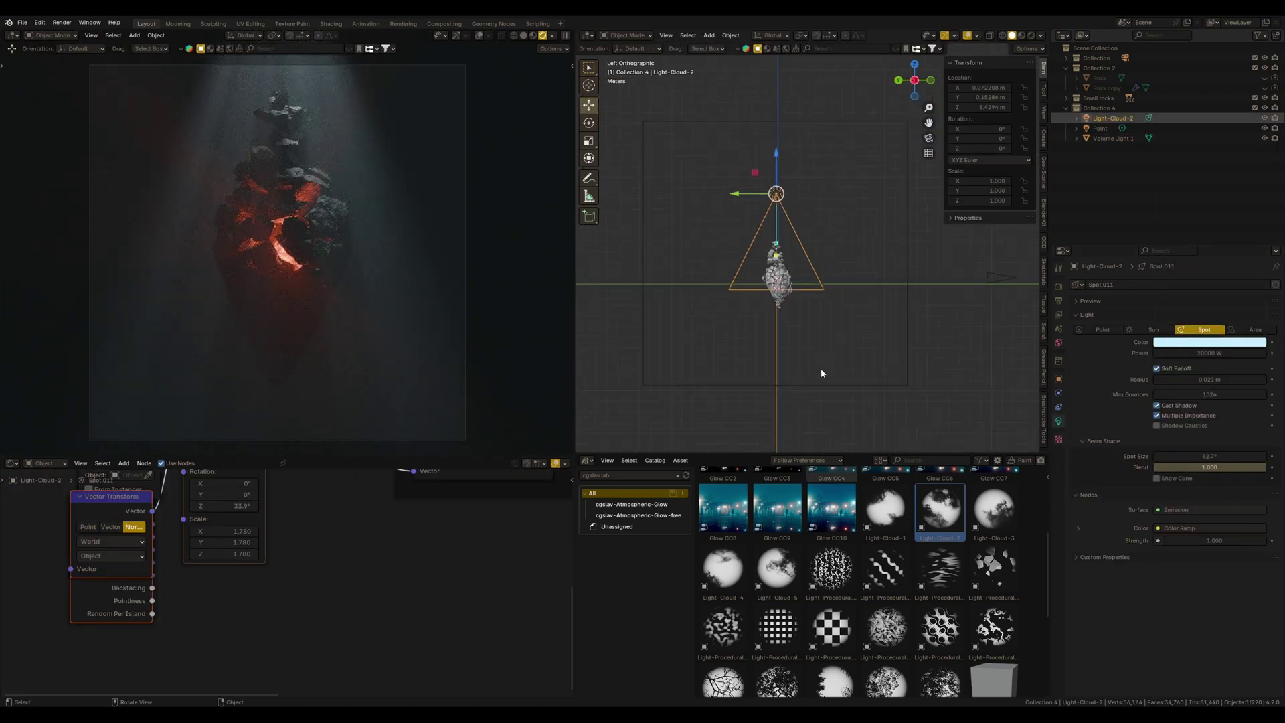
key("shift+a")
- Add a pale-blue point light below the rock with 0.92 m radius and 500 W power
left_click(784, 293)
key("g")
left_click(827, 368)
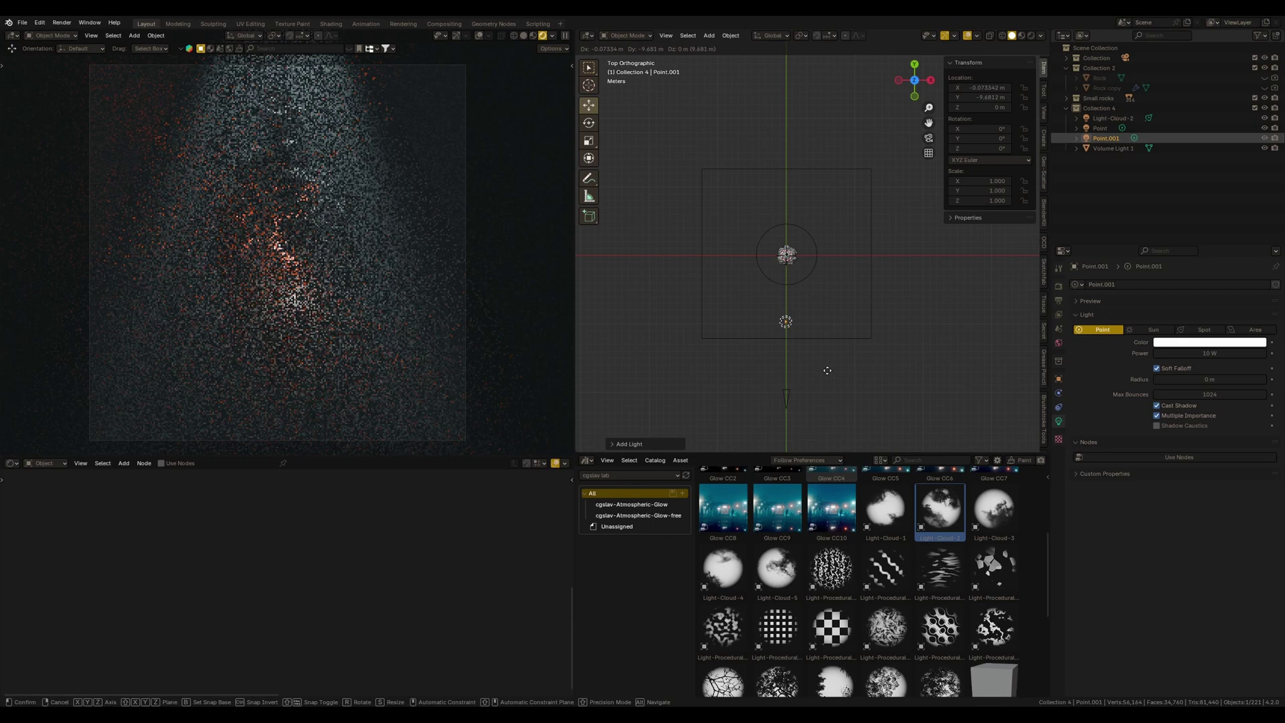
middle_click_drag(827, 368, 903, 332)
left_click_drag(1180, 380, 1205, 381)
double_click(1210, 352)
type("5000")
key("Return")
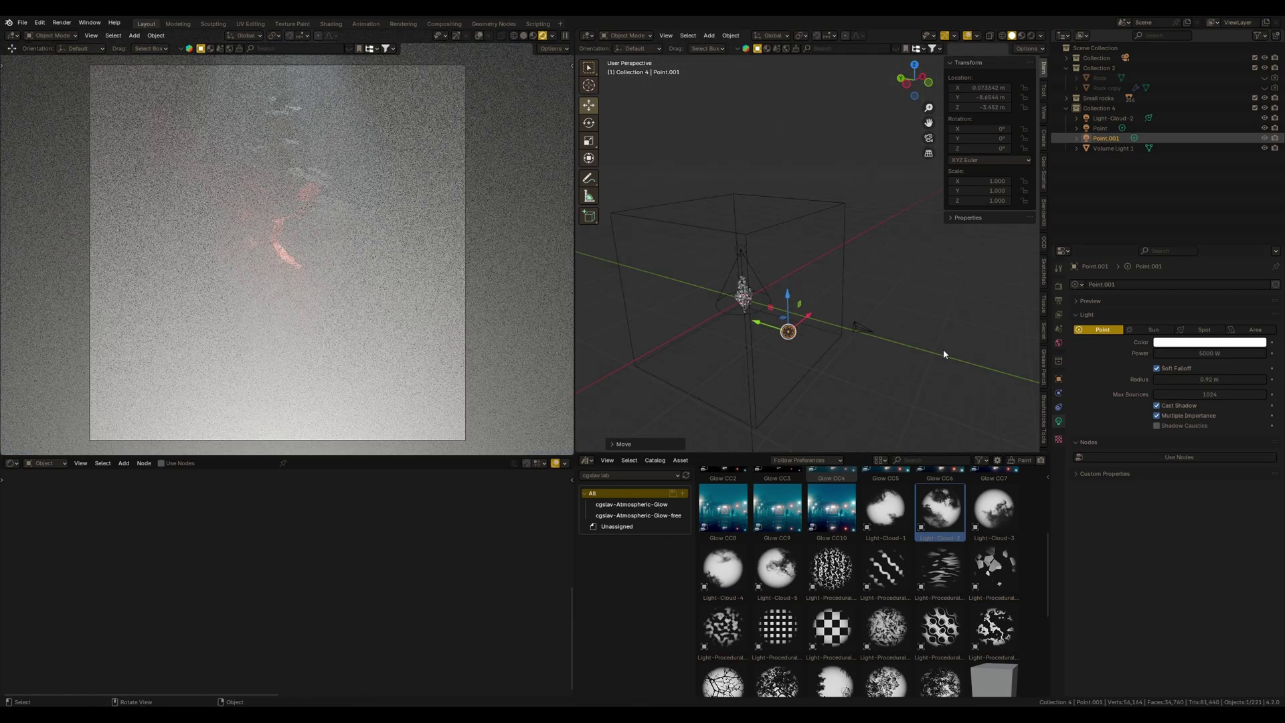
left_click(1206, 341)
left_click(1195, 236)
- Duplicate the point light and move the copy up along Z
key("shift+d")
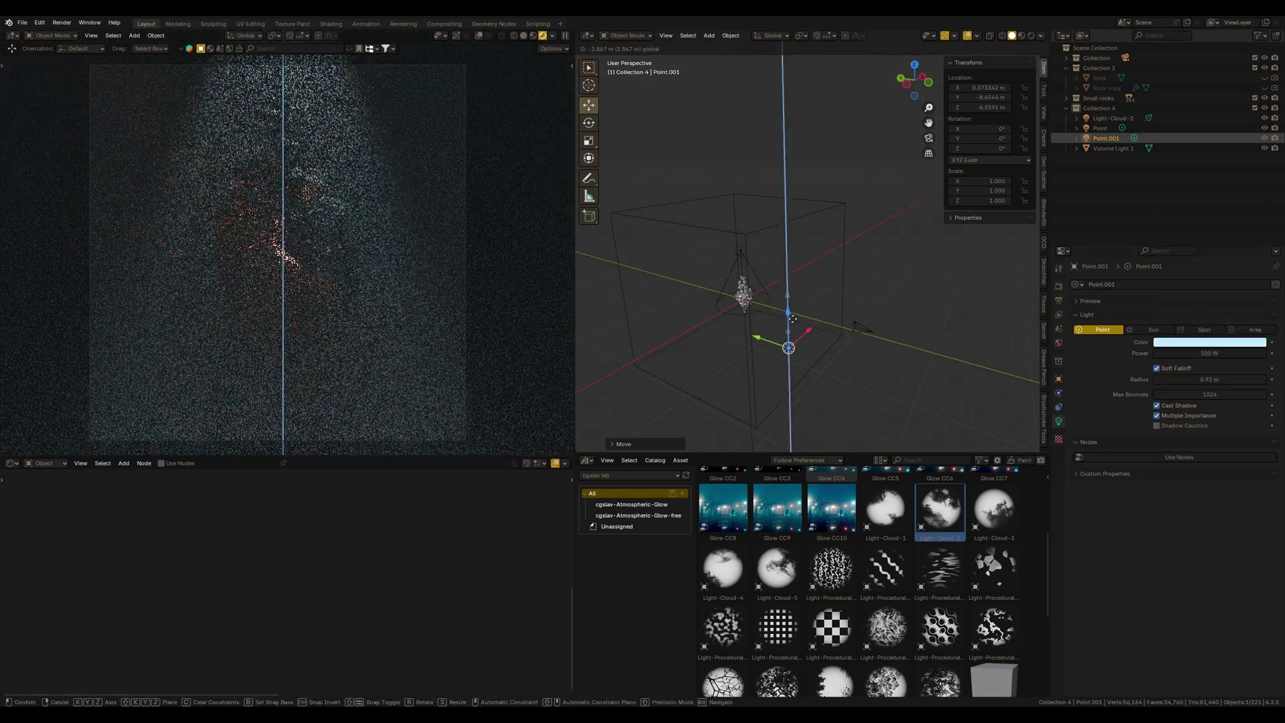
key("KP_7")
left_click(813, 209)
key("KP_1")
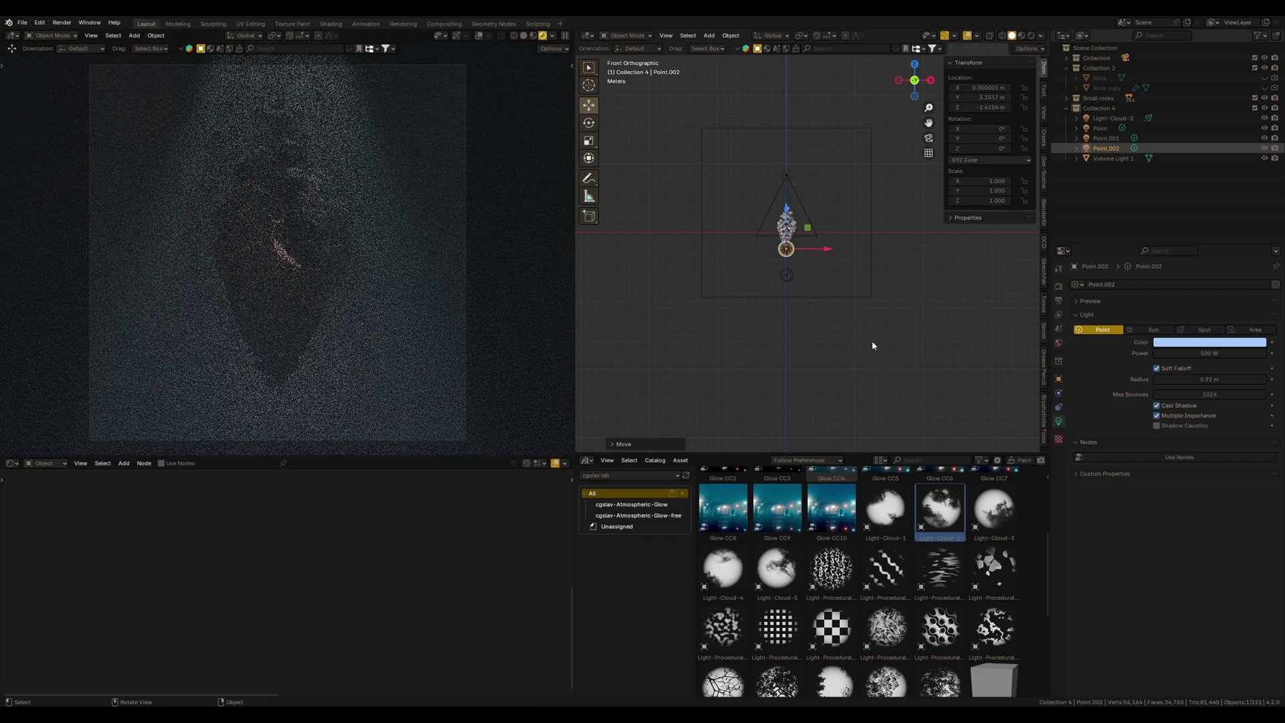
left_click(1206, 342)
key("g")
key("z")
left_click(823, 374)
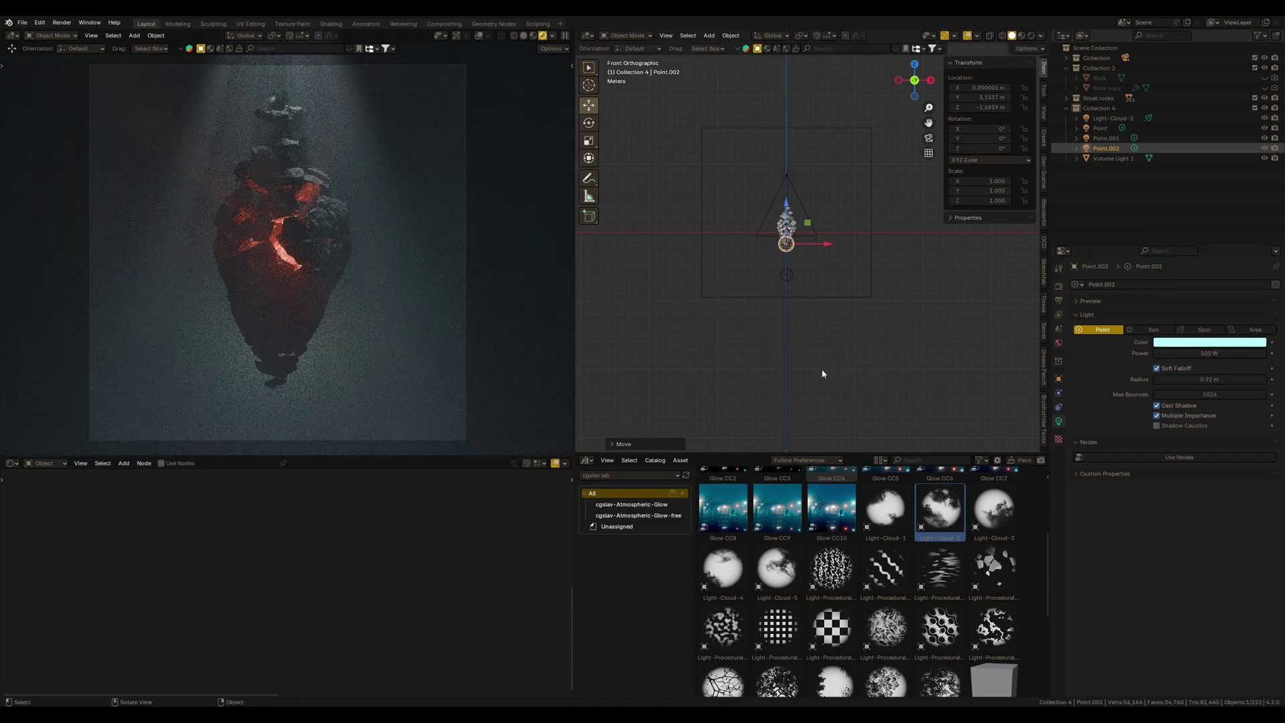
scroll(791, 367, "up", 3)
scroll(783, 221, "up", 3)
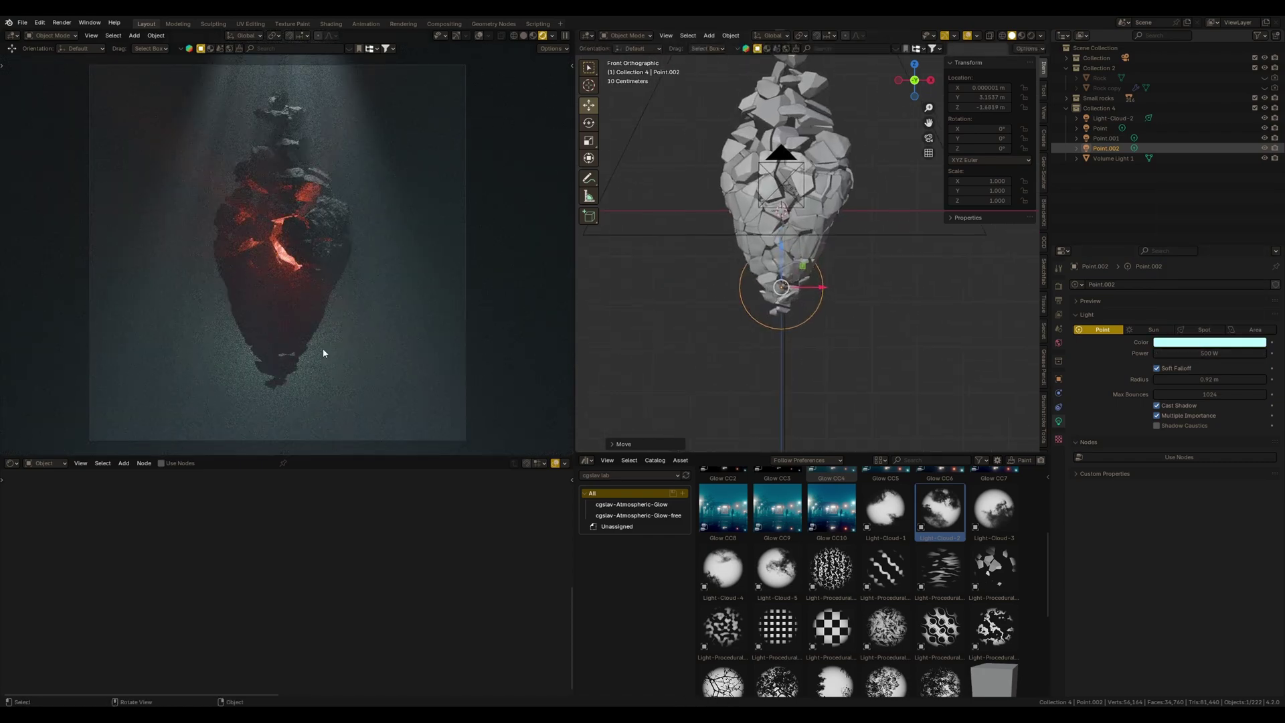
left_click(786, 304)
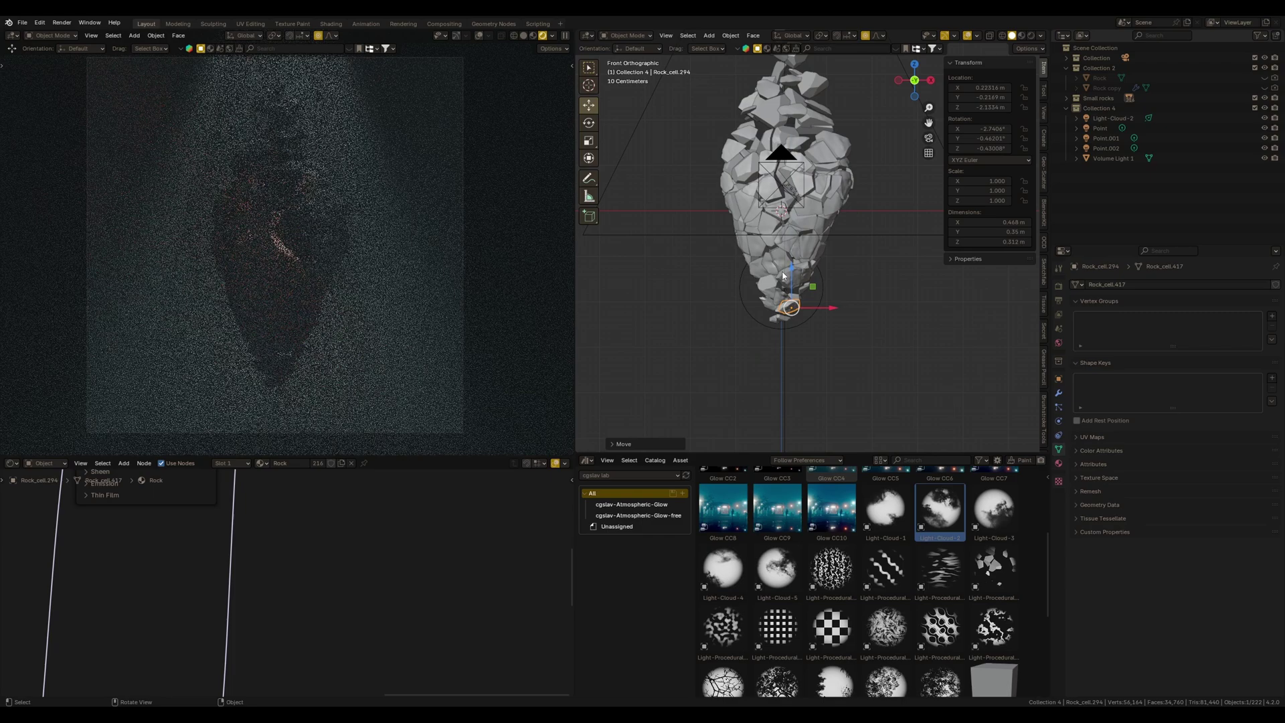
- Lower a bottom-tip rock piece and shift a right-edge rock sideways along X
left_click_drag(775, 292, 804, 336)
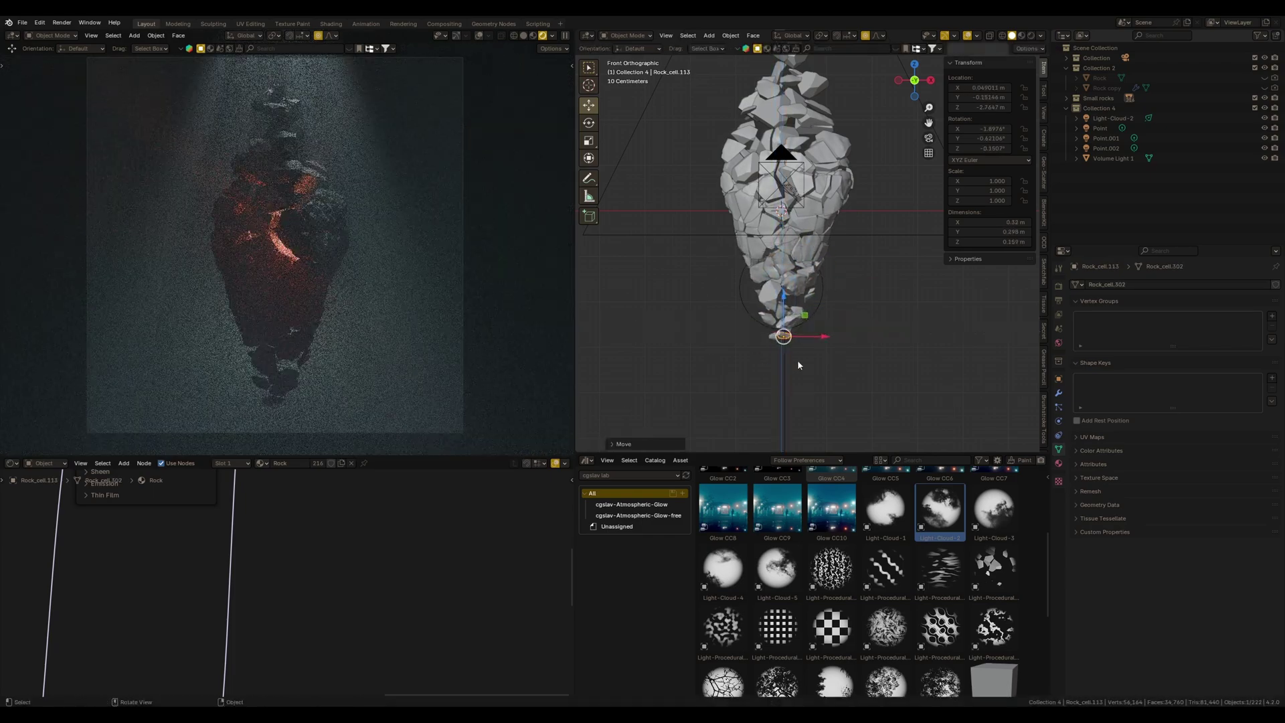
left_click(759, 261)
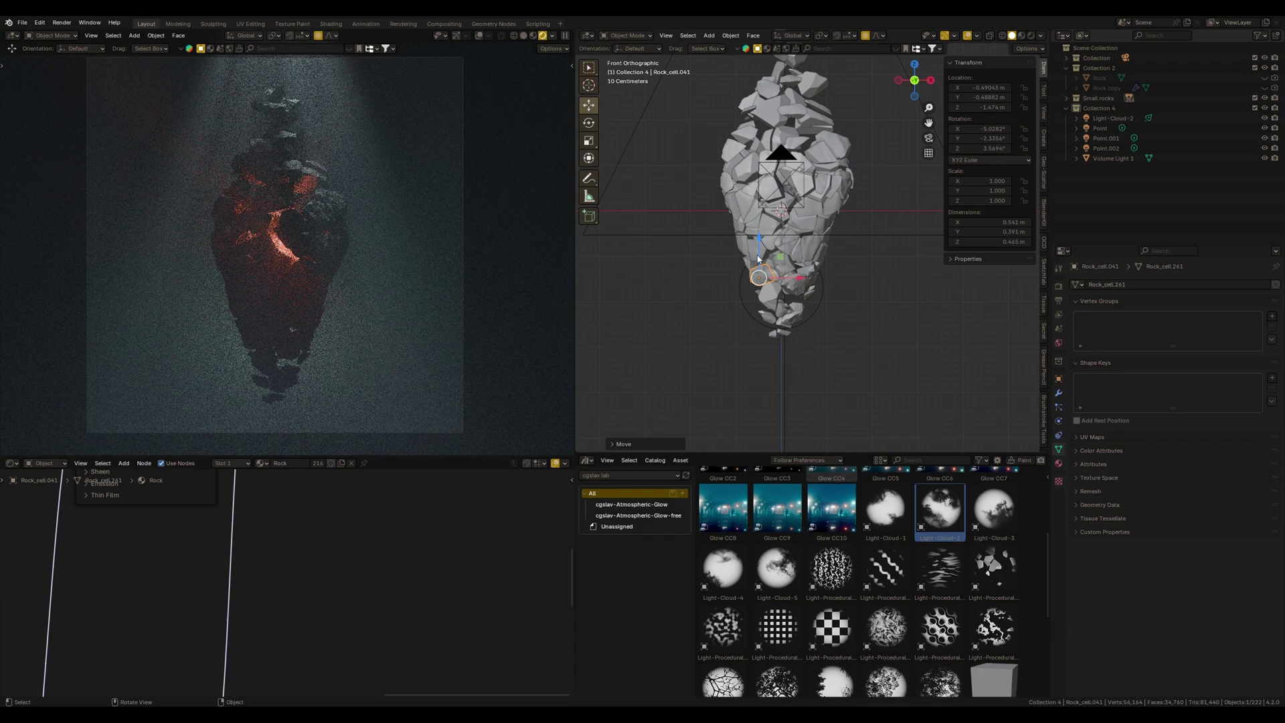
left_click(813, 256)
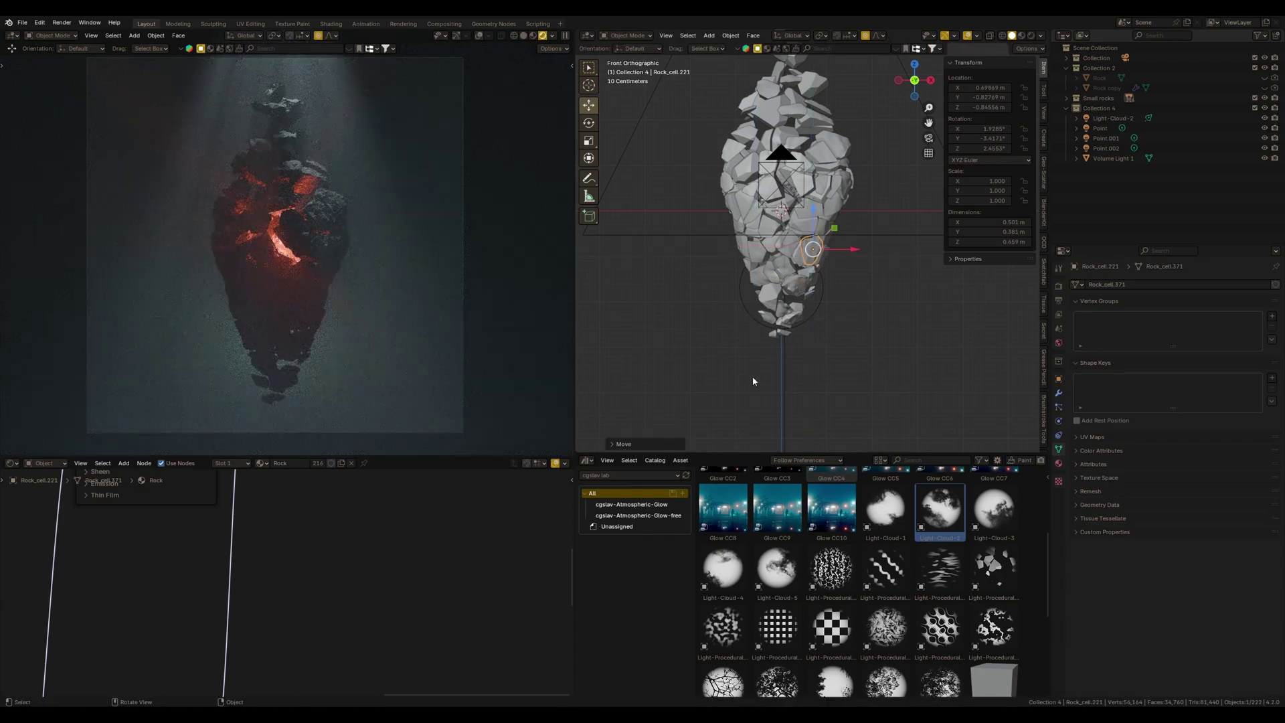
left_click(853, 185)
key("g")
key("x")
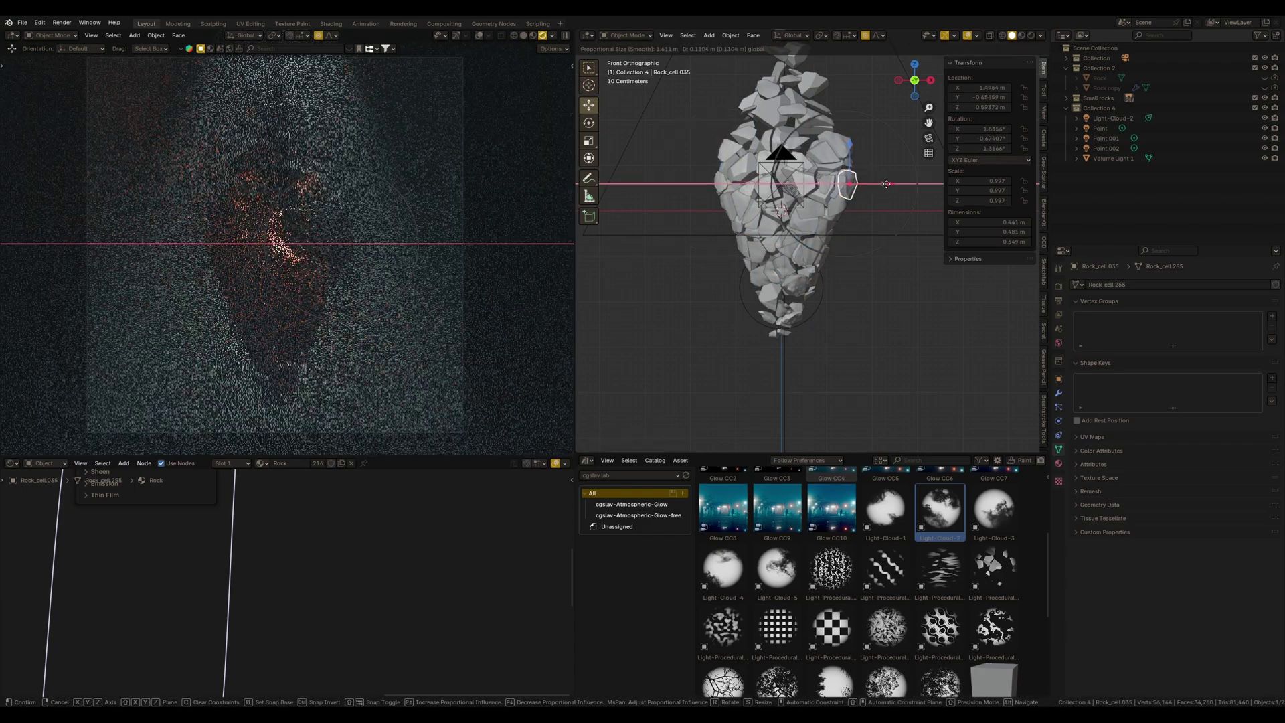
left_click(885, 184)
middle_click_drag(846, 247, 835, 373, "shift")
left_click(769, 126)
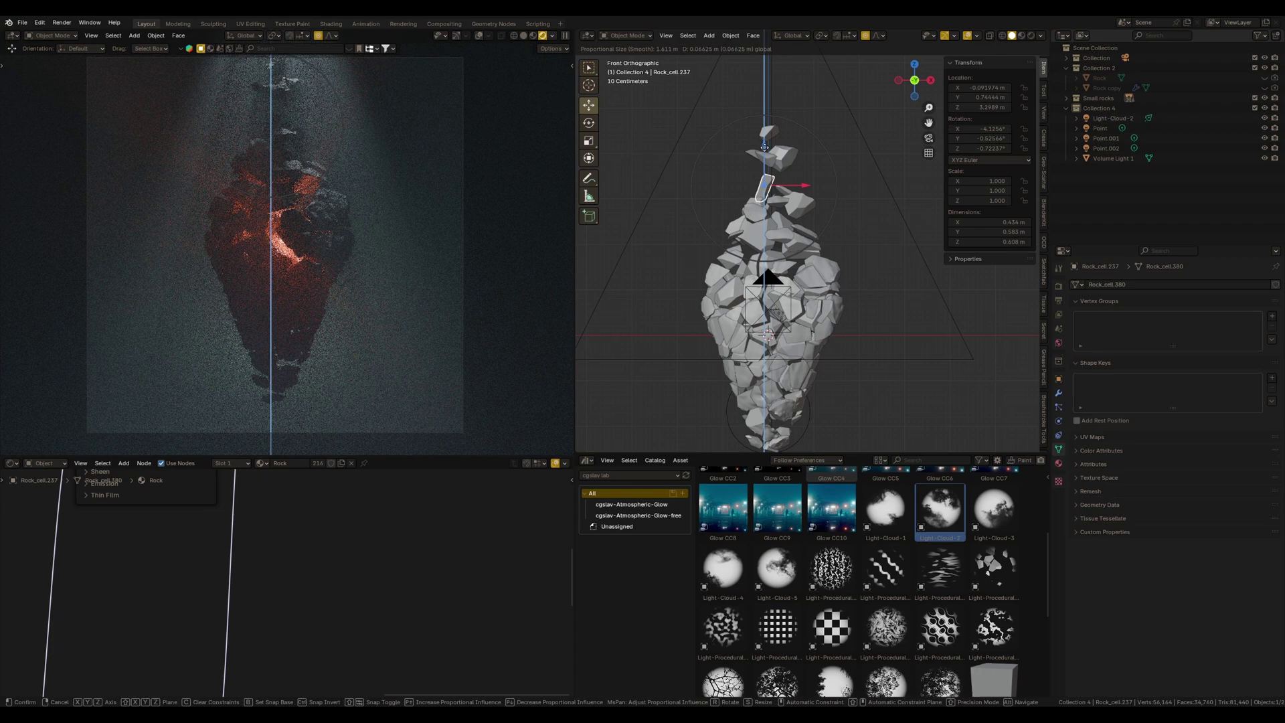
scroll(476, 325, "down", 2)
scroll(803, 378, "down", 3)
- Select the scene camera and move it along Z
left_click(790, 373)
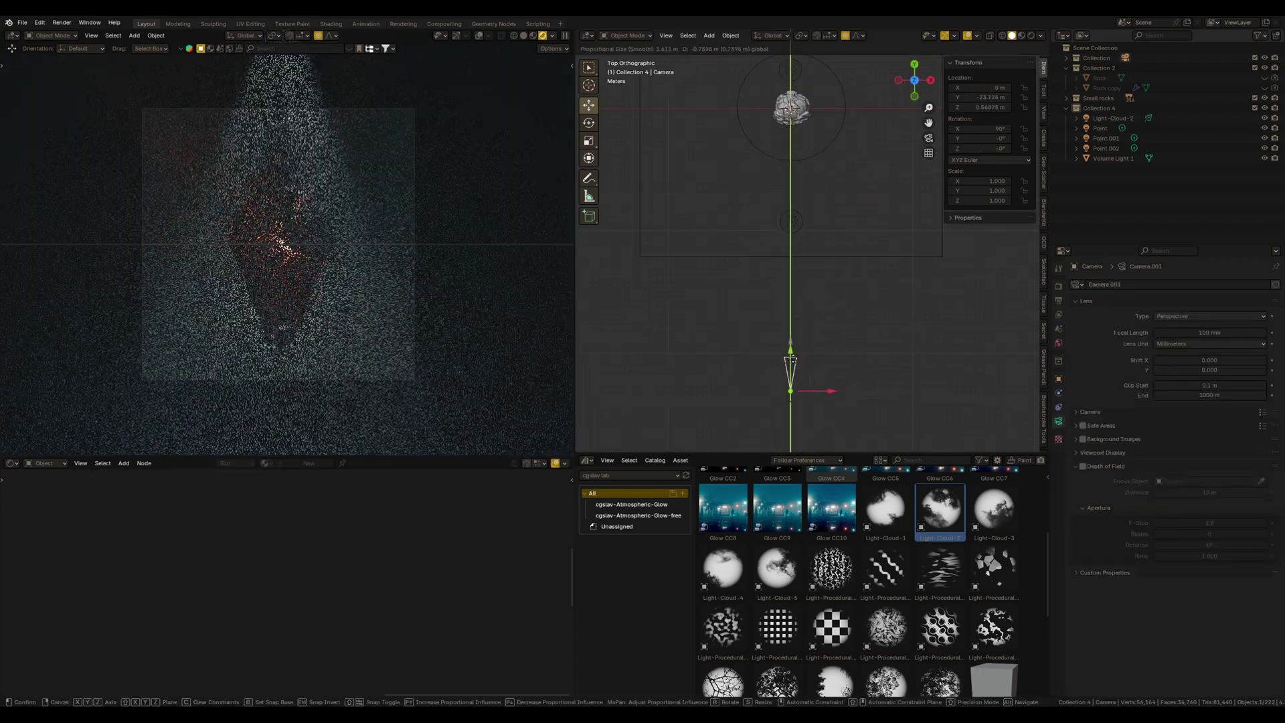
middle_click_drag(789, 402, 870, 283)
key("g")
key("z")
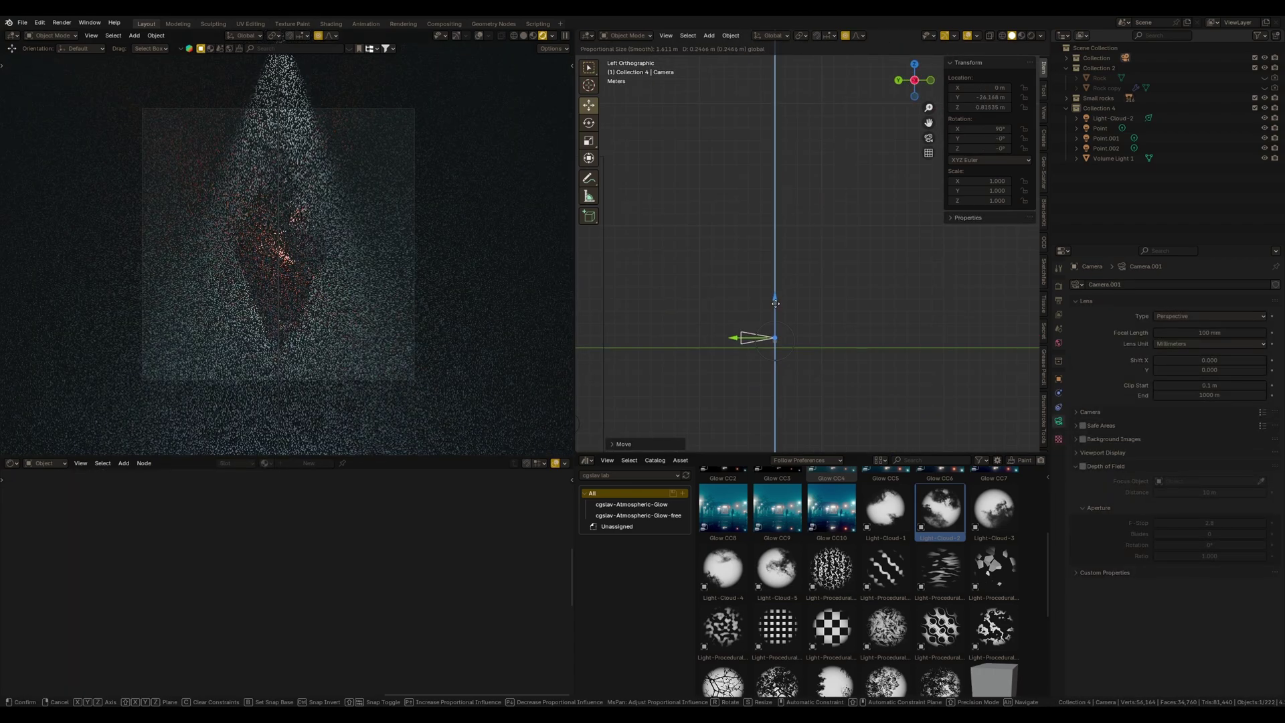
key("Return")
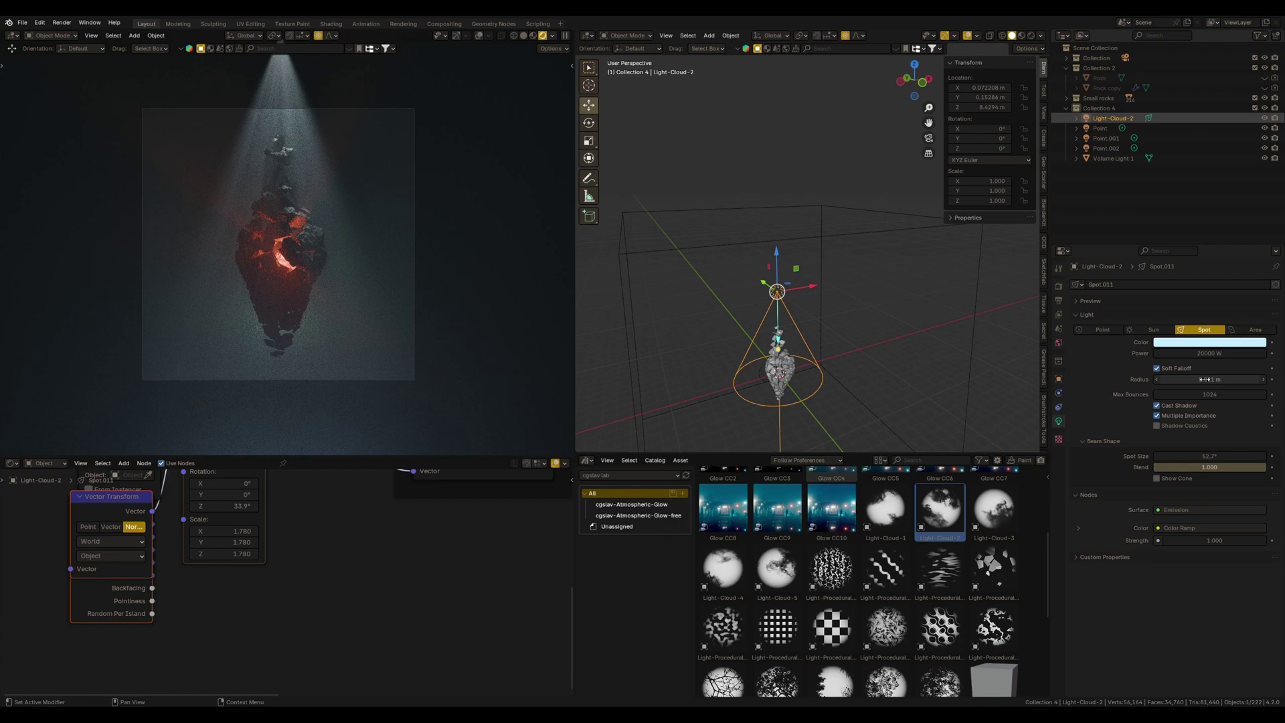
- Shift the cloud spotlight along Y in side view and select the fog volume cube
key("ctrl+KP_3")
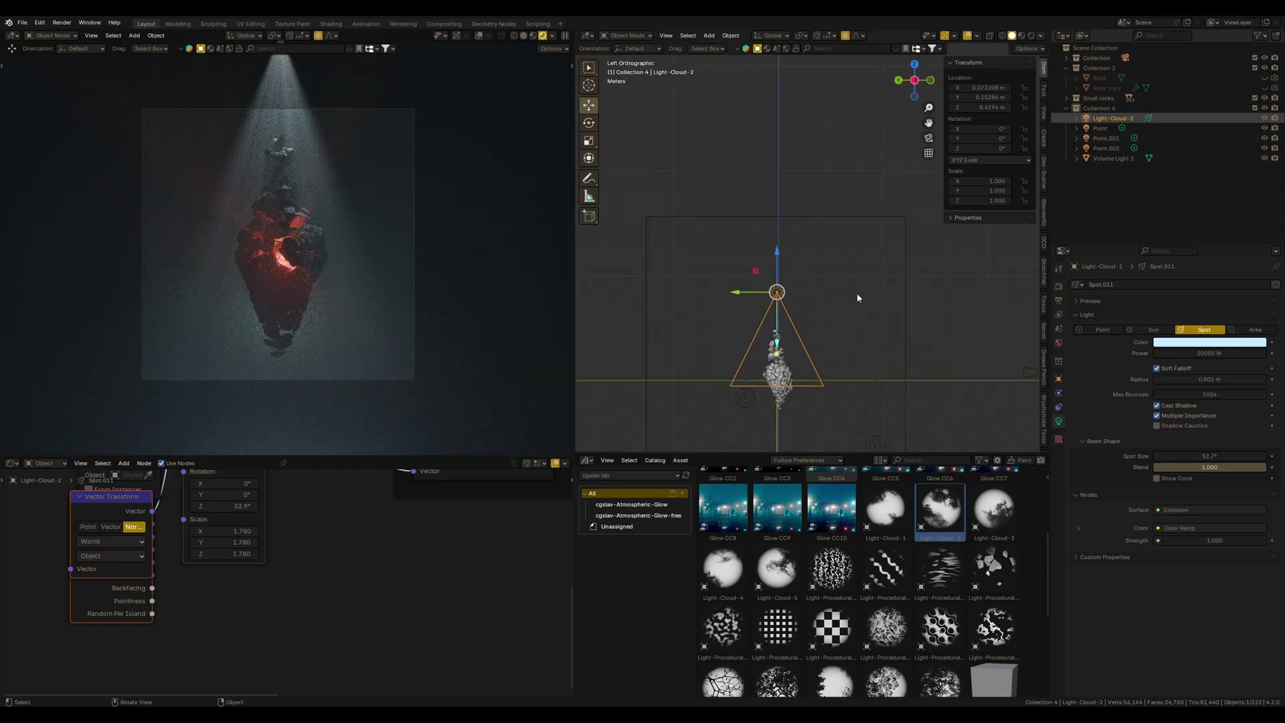
key("g")
key("y")
left_click(828, 365)
left_click(674, 258)
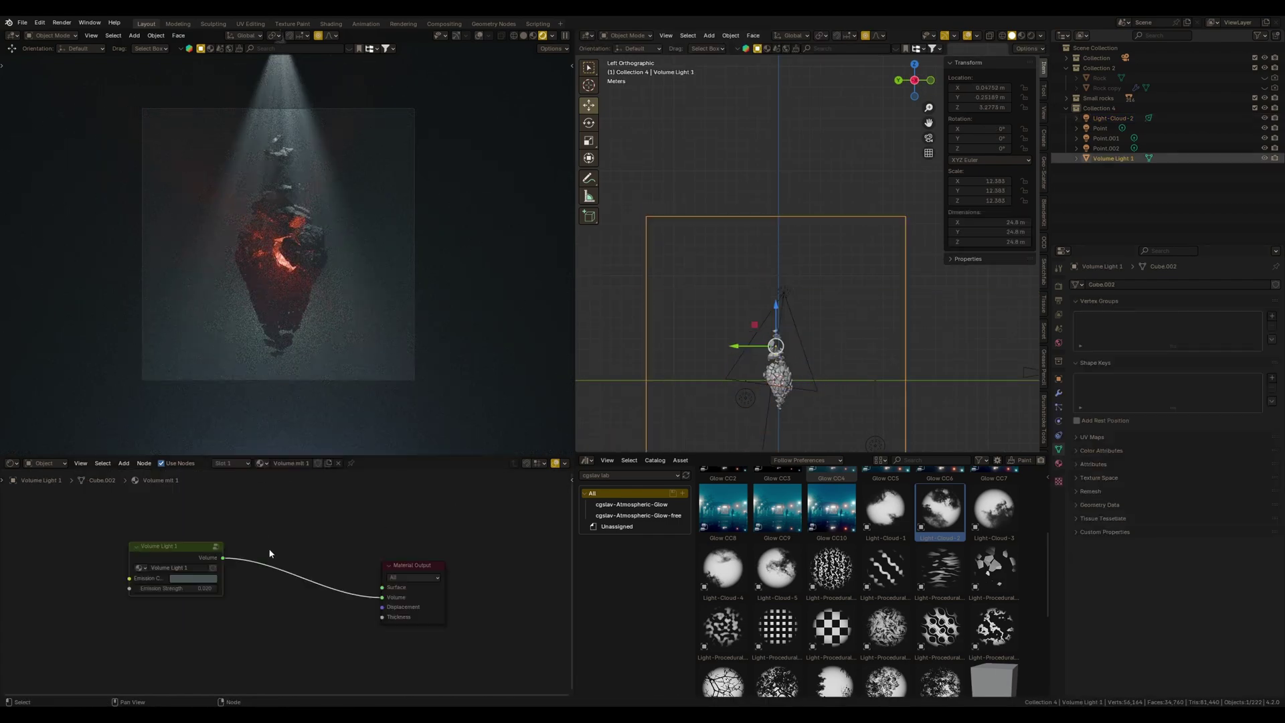
- Lower the fog's Anisotropy and widen the backdrop plane along X
left_click_drag(296, 570, 282, 569)
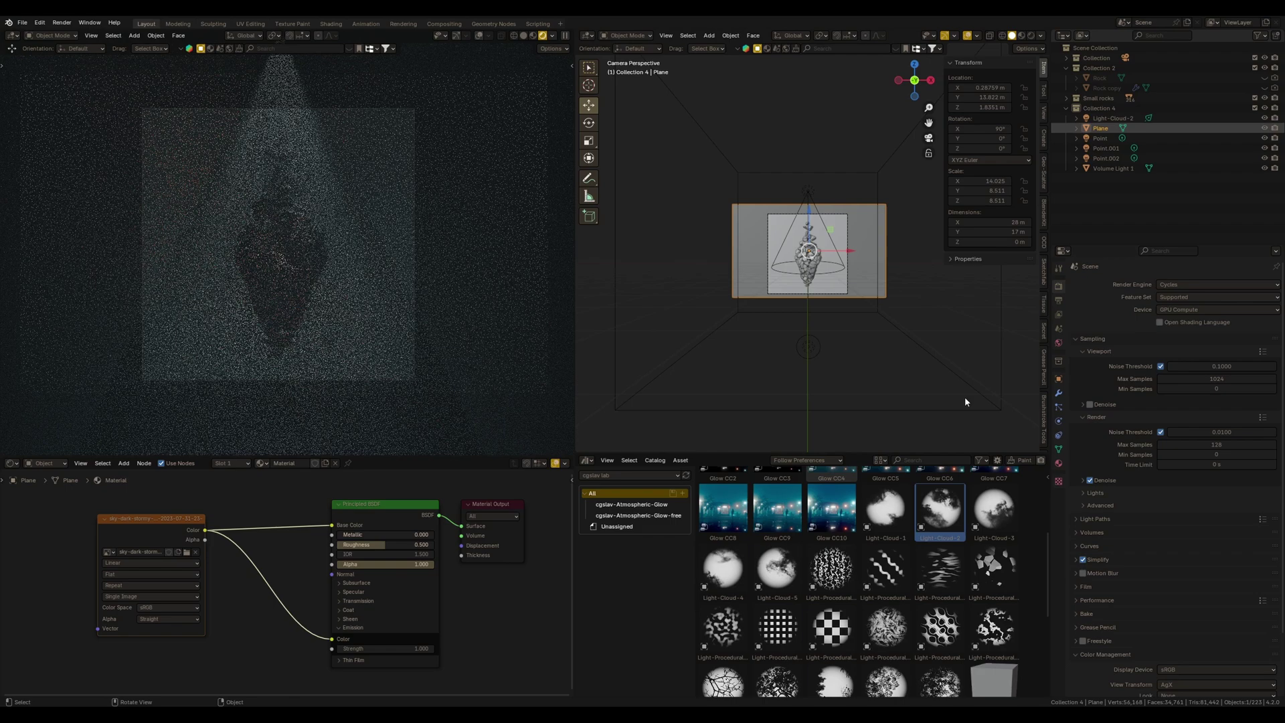
middle_click_drag(824, 301, 846, 274)
key("s")
key("x")
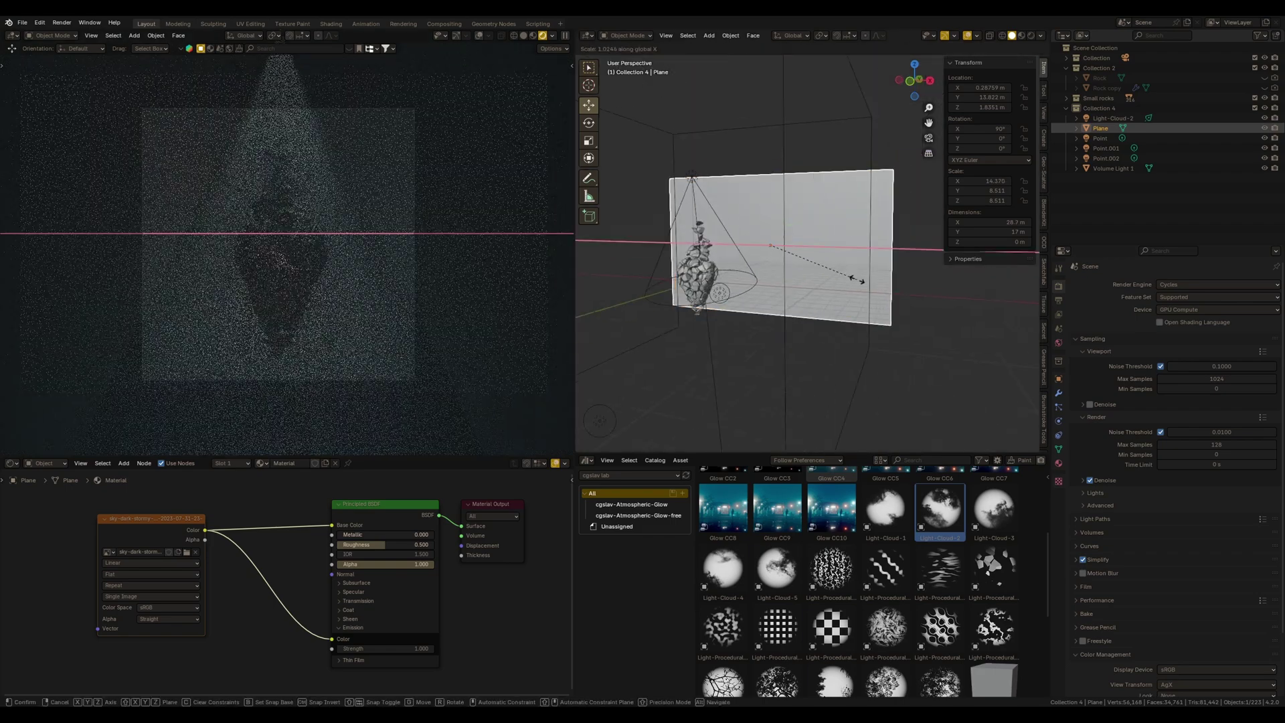
left_click(860, 306)
- Raise the cloud spotlight higher along Z, then select the scene camera
left_click(693, 181)
key("g")
key("z")
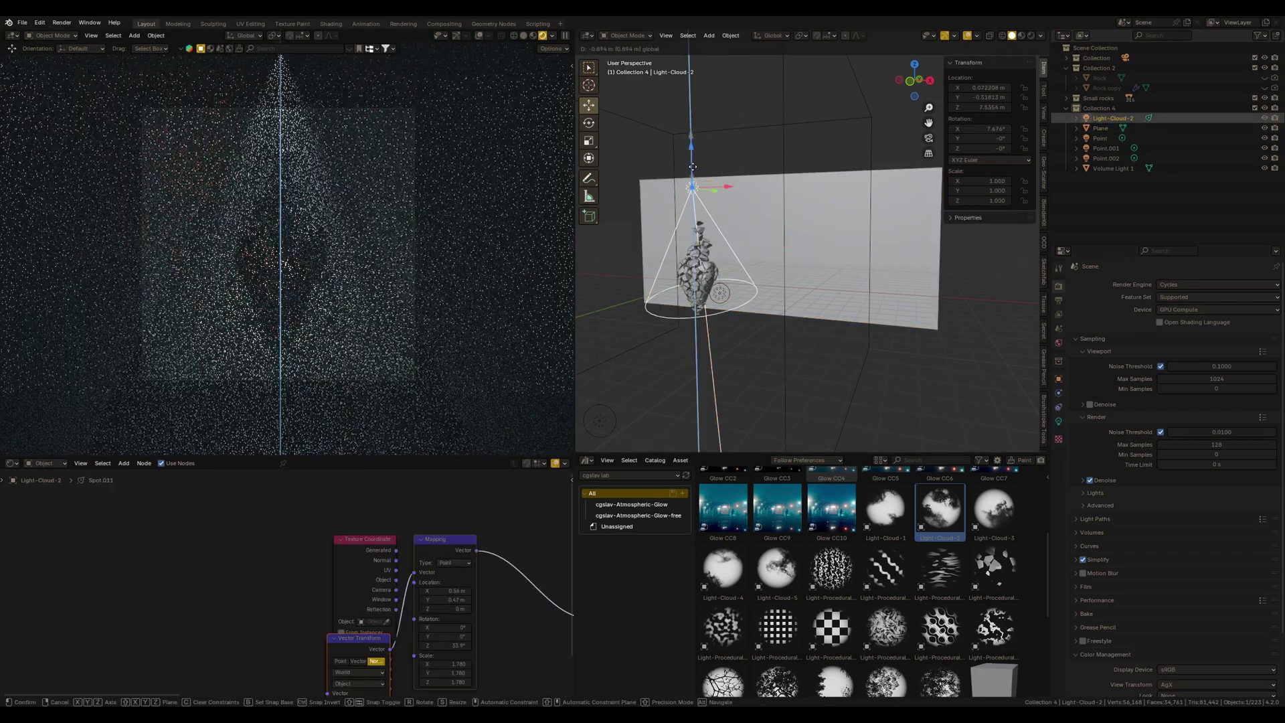
left_click(712, 225)
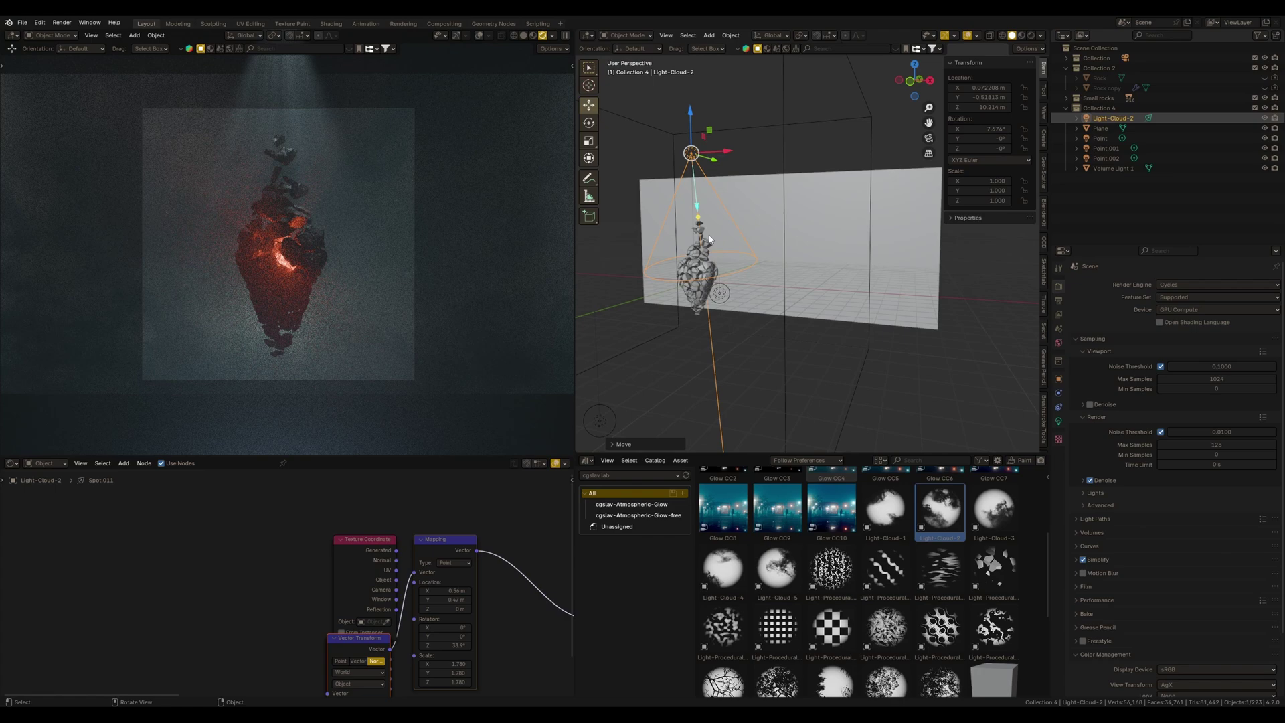
scroll(728, 358, "down", 3)
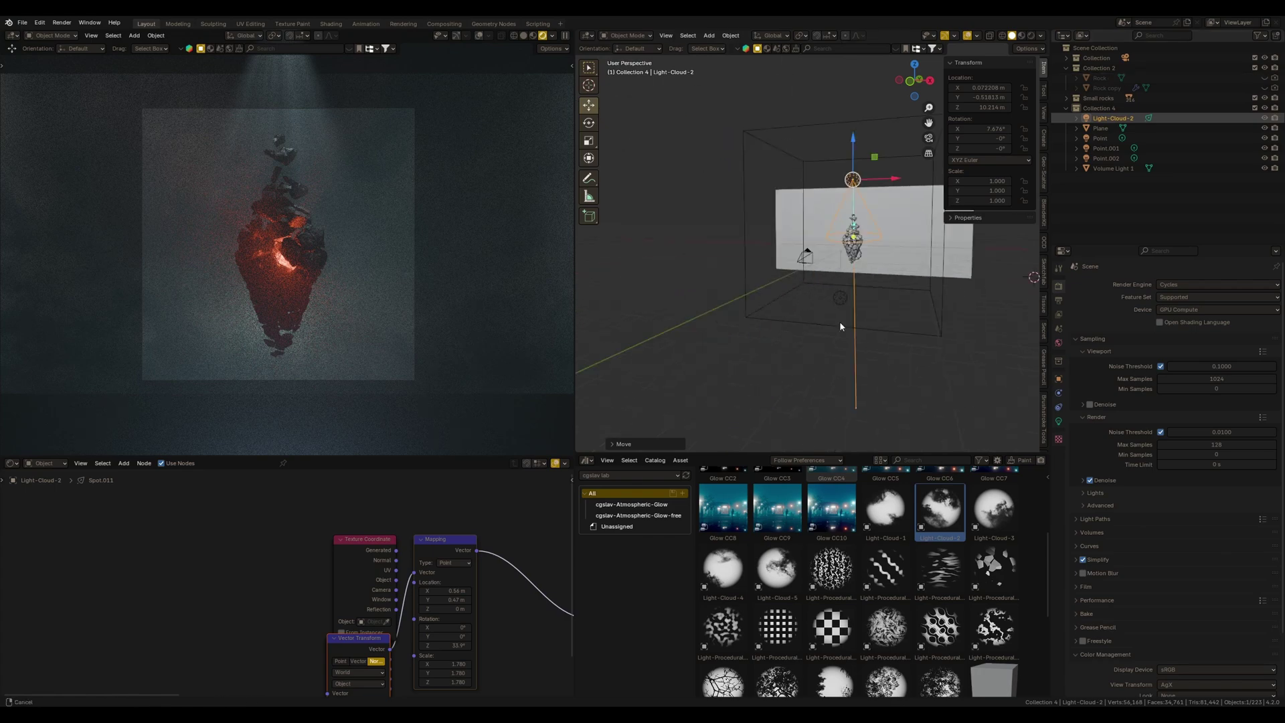
middle_click_drag(728, 358, 791, 325)
left_click(794, 327)
left_click(1058, 421)
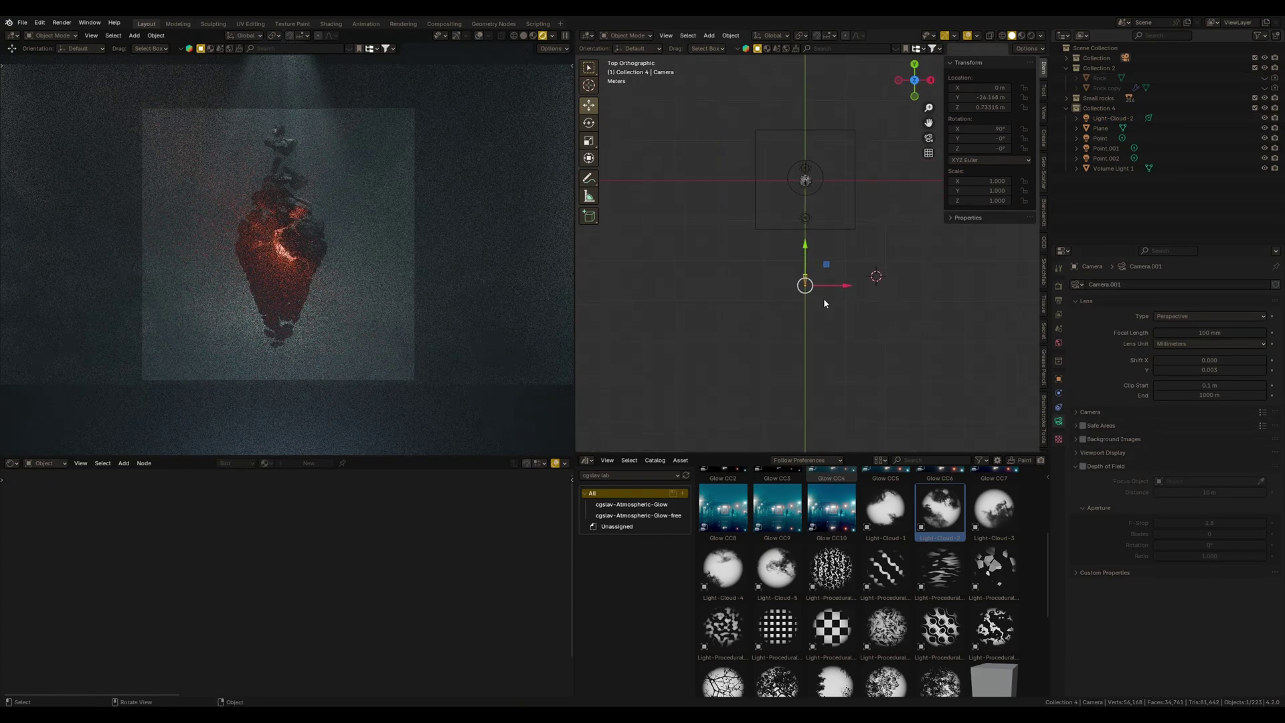
- Add a Landscape terrain object and scale it up beneath the floating heart
key("shift+a")
left_click(864, 422)
middle_click_drag(732, 330, 857, 419)
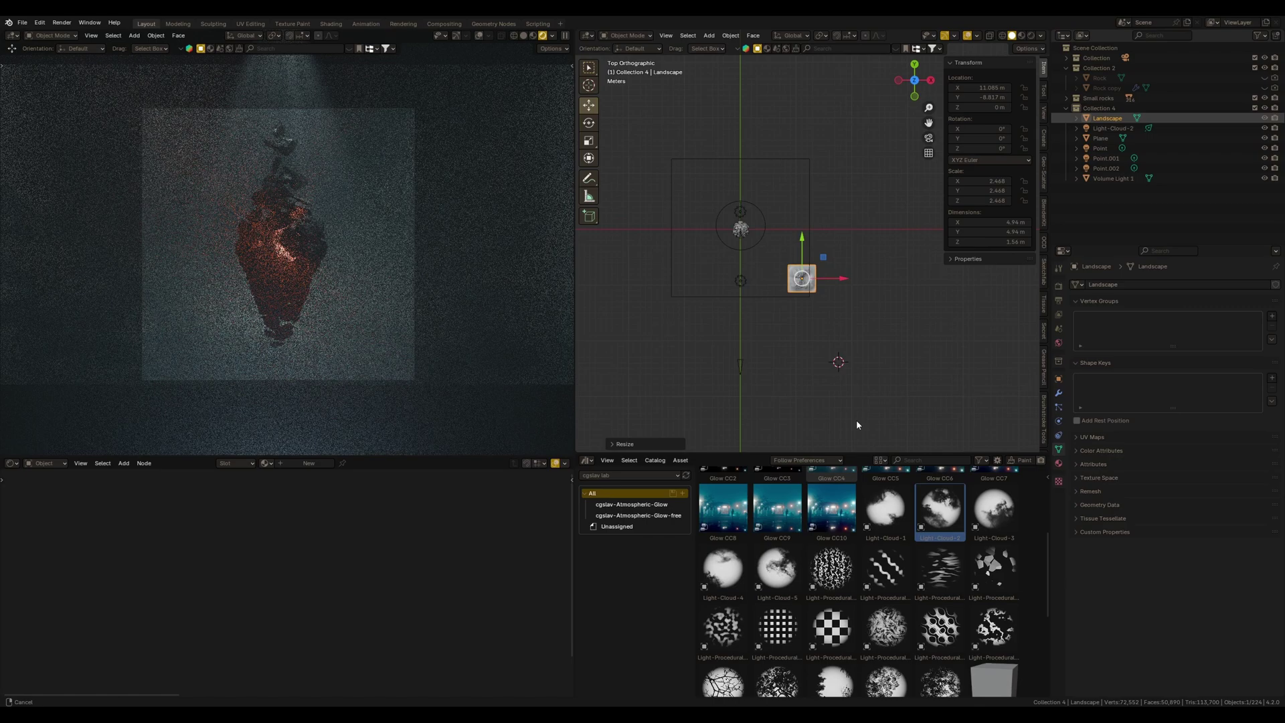
key("g")
left_click(777, 288)
key("s")
left_click(795, 203)
key("KP_1")
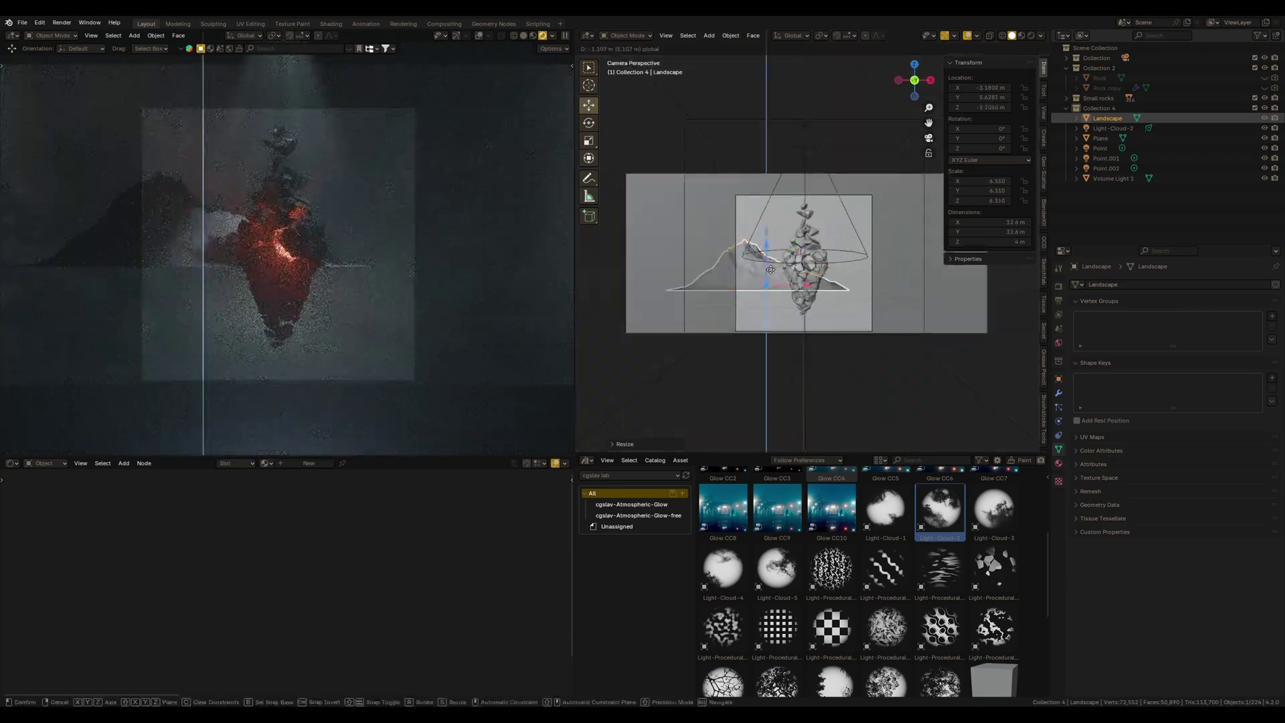
- Move the landscape to its new height and check it from above
key("g")
left_click(806, 366)
key("KP_7")
middle_click_drag(691, 341, 845, 275)
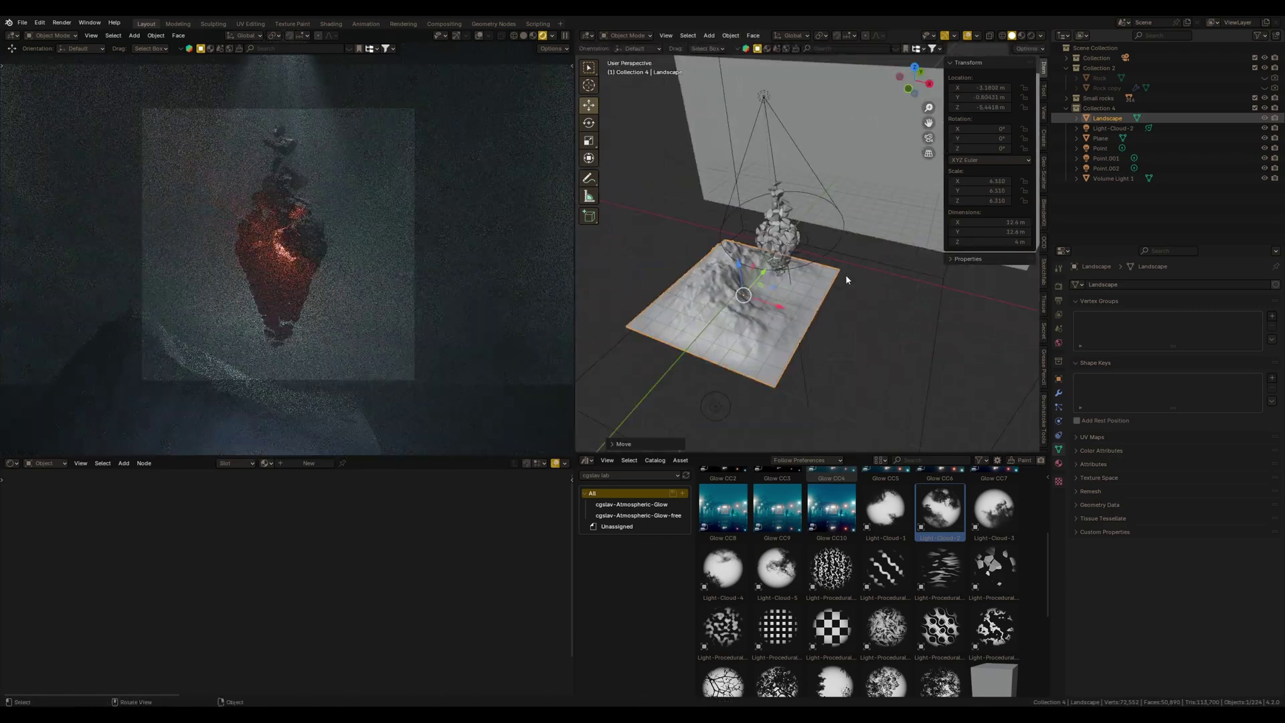
key("KP_7")
scroll(727, 240, "up", 3)
type("r90")
- Try a rotated landscape duplicate, rescale the landscape, then delete the duplicate
key("Return")
key("g")
left_click(727, 240)
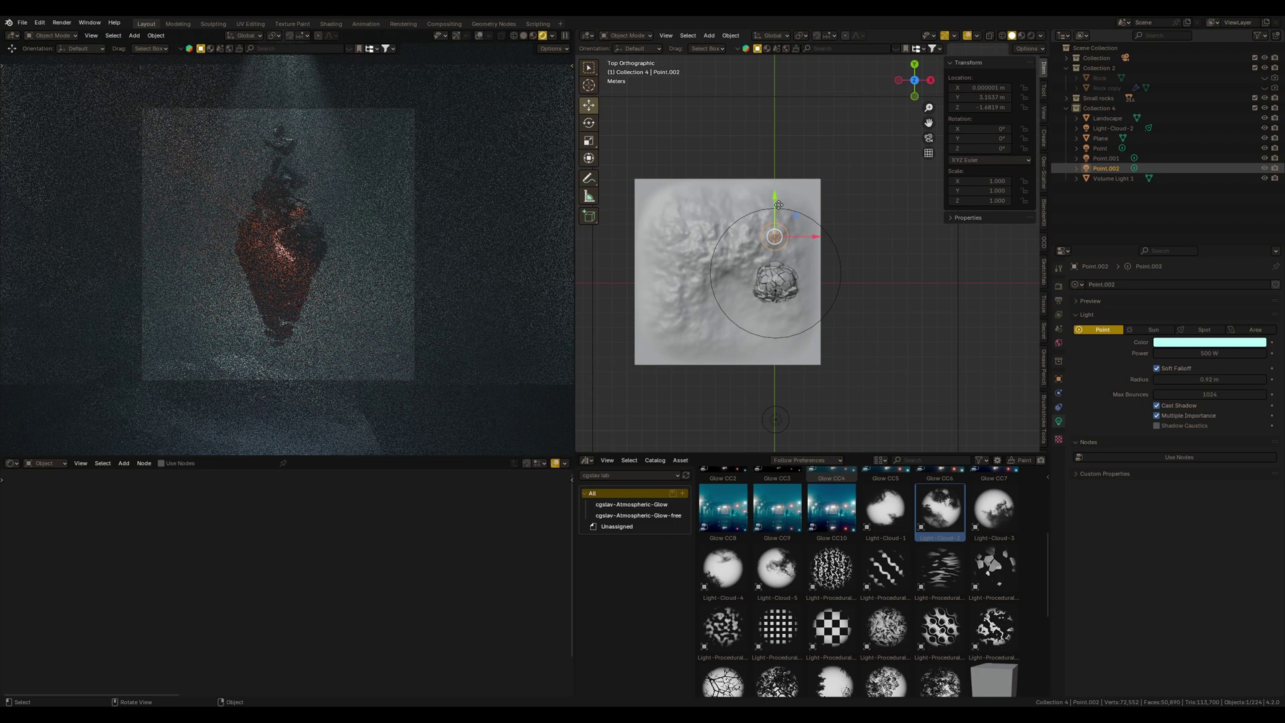
key("shift+d")
key("KP_0")
key("s")
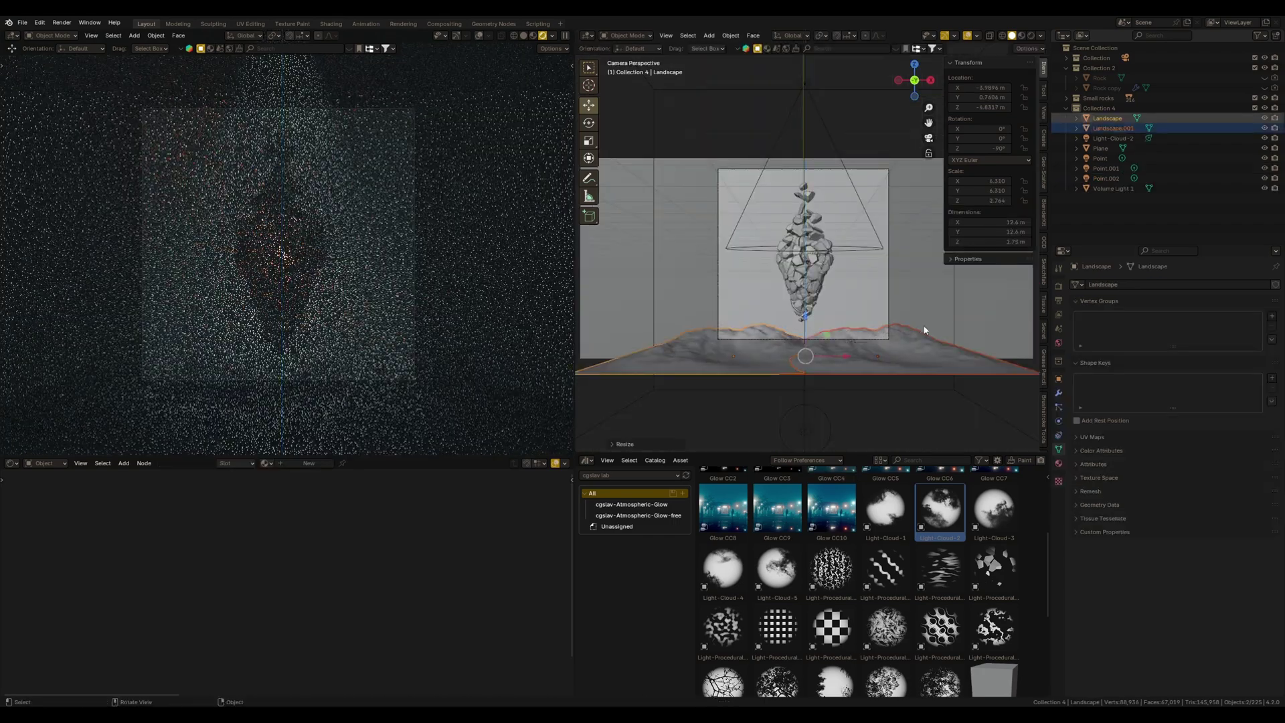
left_click(882, 375)
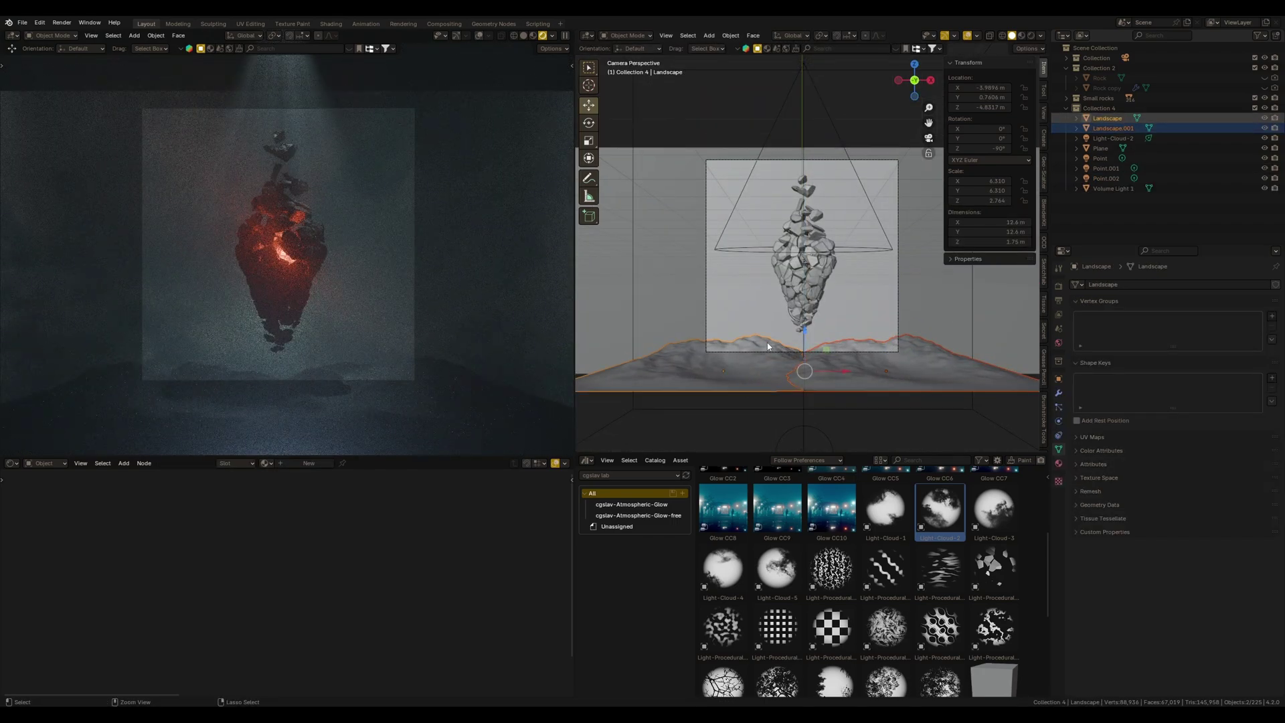
key("Delete")
scroll(756, 403, "up", 2)
- Apply the landscape's scale with Ctrl+A and enter Sculpt Mode
key("ctrl+Tab")
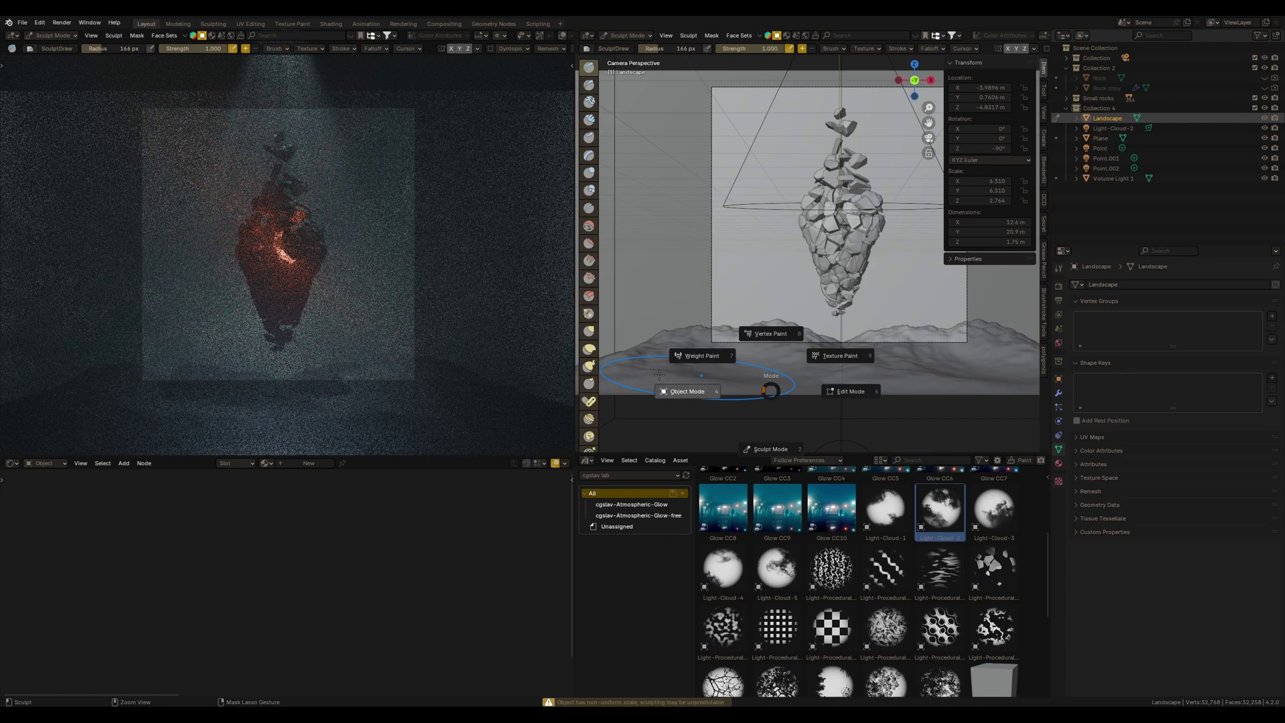
key("ctrl+a")
left_click(760, 368)
key("ctrl+Tab")
key("Escape")
- Pull the terrain into shape with a smaller Grab brush, then inspect the tall spike
key("g")
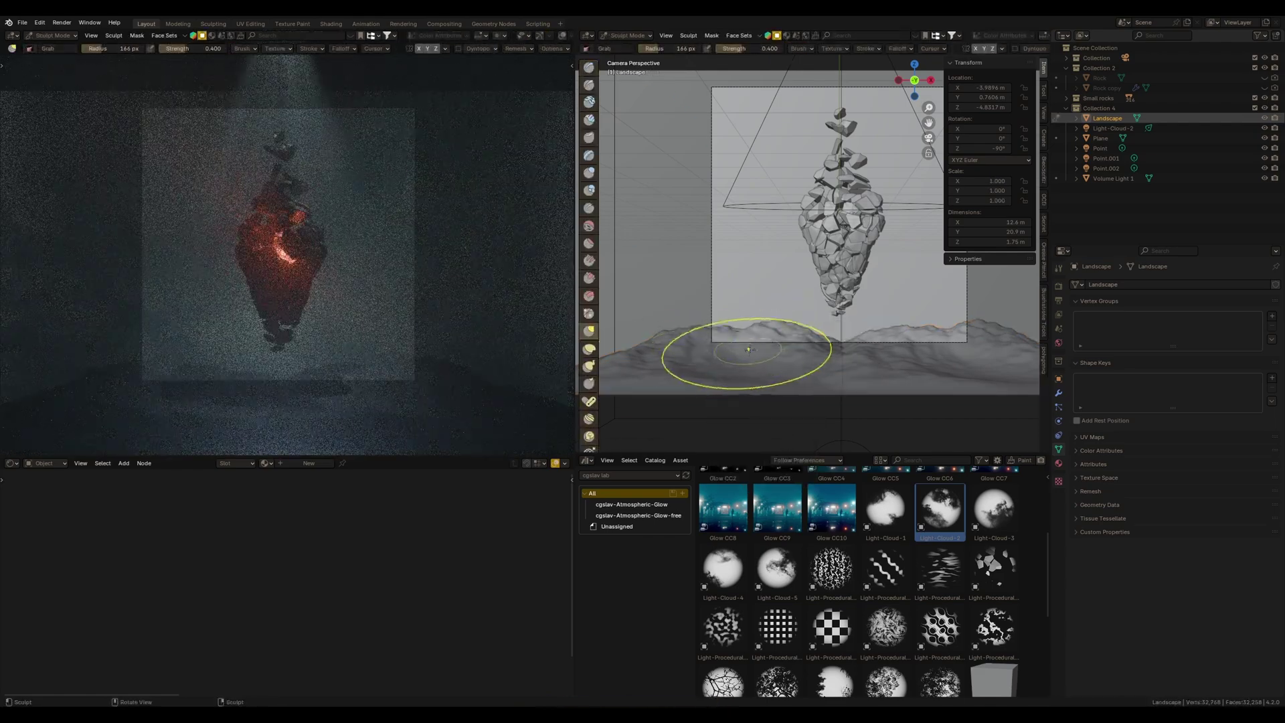
key("f")
left_click(720, 331)
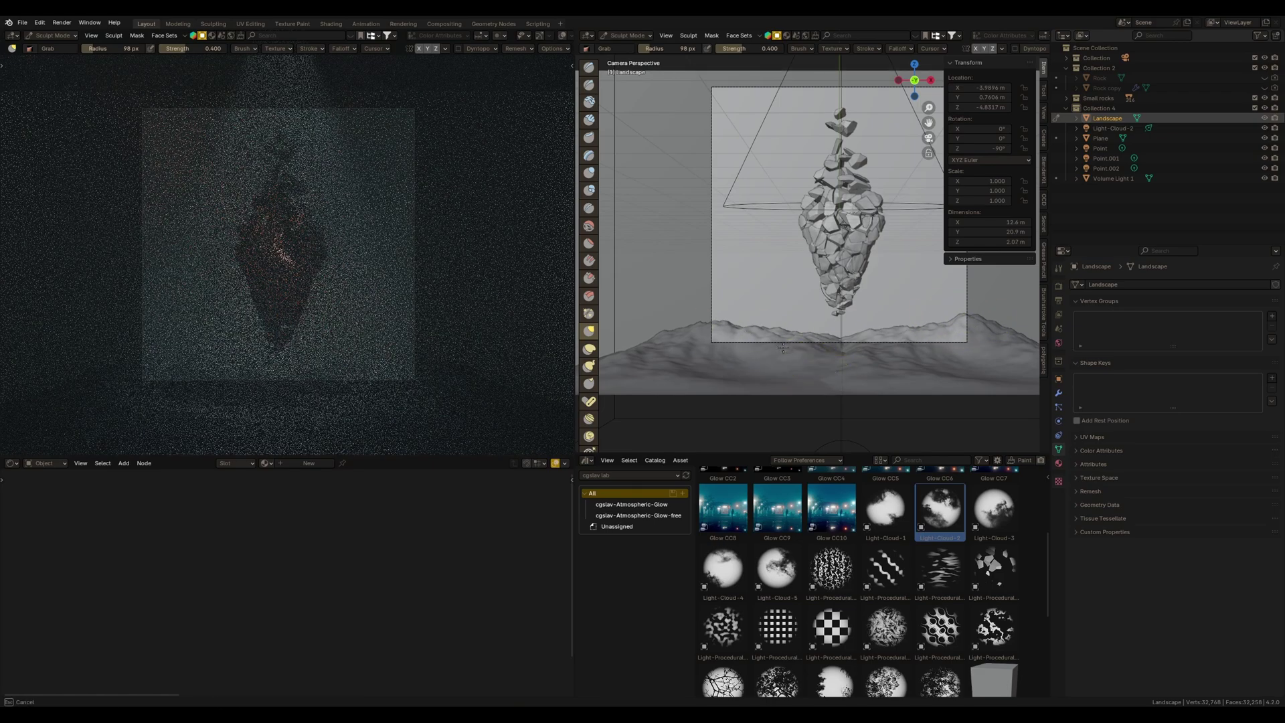
left_click_drag(812, 341, 739, 355)
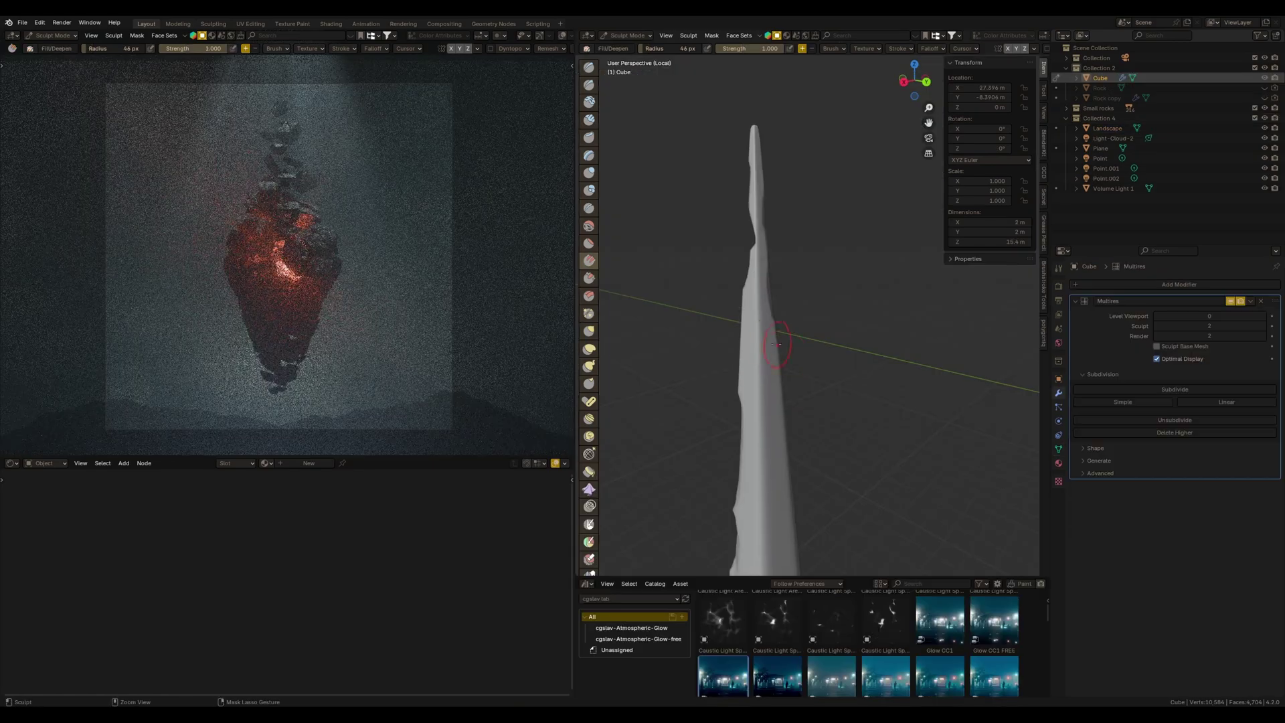
mouse_move(776, 344)
middle_mouse_down()
mouse_move(784, 259)
mouse_move(818, 395)
mouse_move(811, 367)
mouse_move(712, 368)
mouse_move(760, 288)
mouse_move(774, 302)
middle_mouse_up()
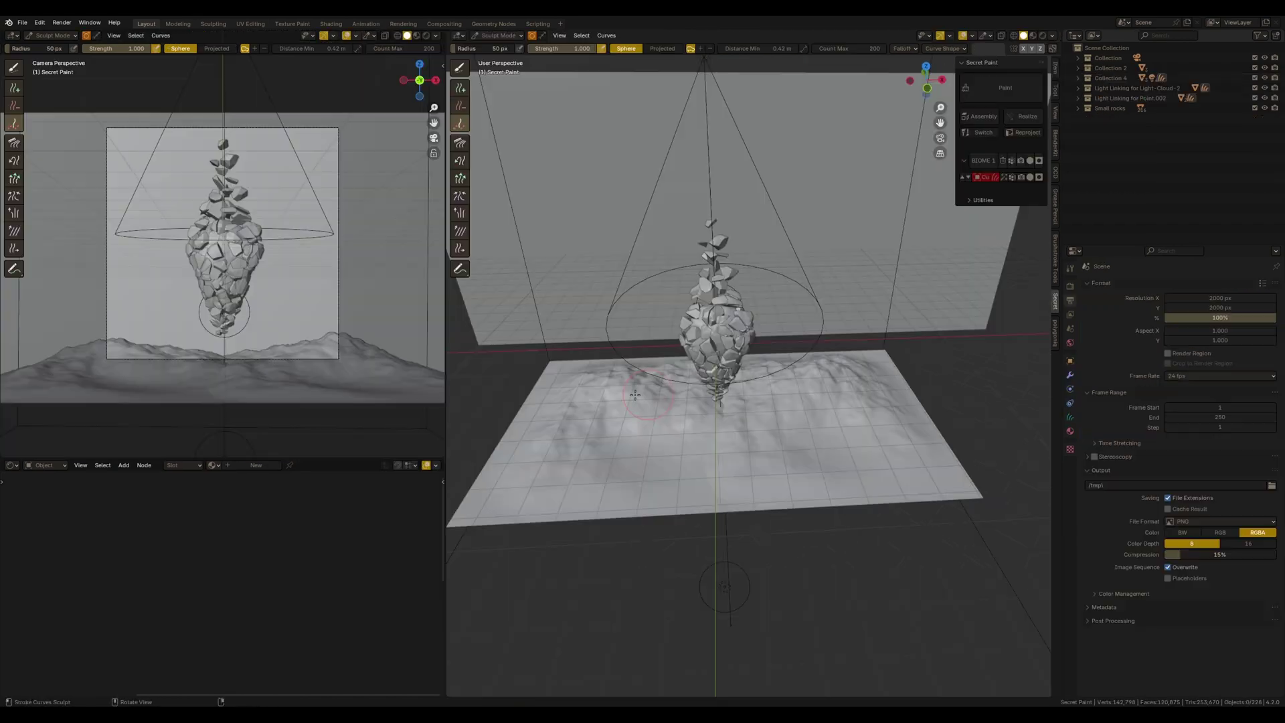
- Paint thin grass spikes across the landscape and raise their Scale random value
left_click_drag(634, 394, 667, 371)
mouse_move(793, 351)
left_mouse_down()
mouse_move(849, 357)
mouse_move(743, 382)
left_mouse_up()
key("KP_0")
left_click_drag(702, 524, 728, 532)
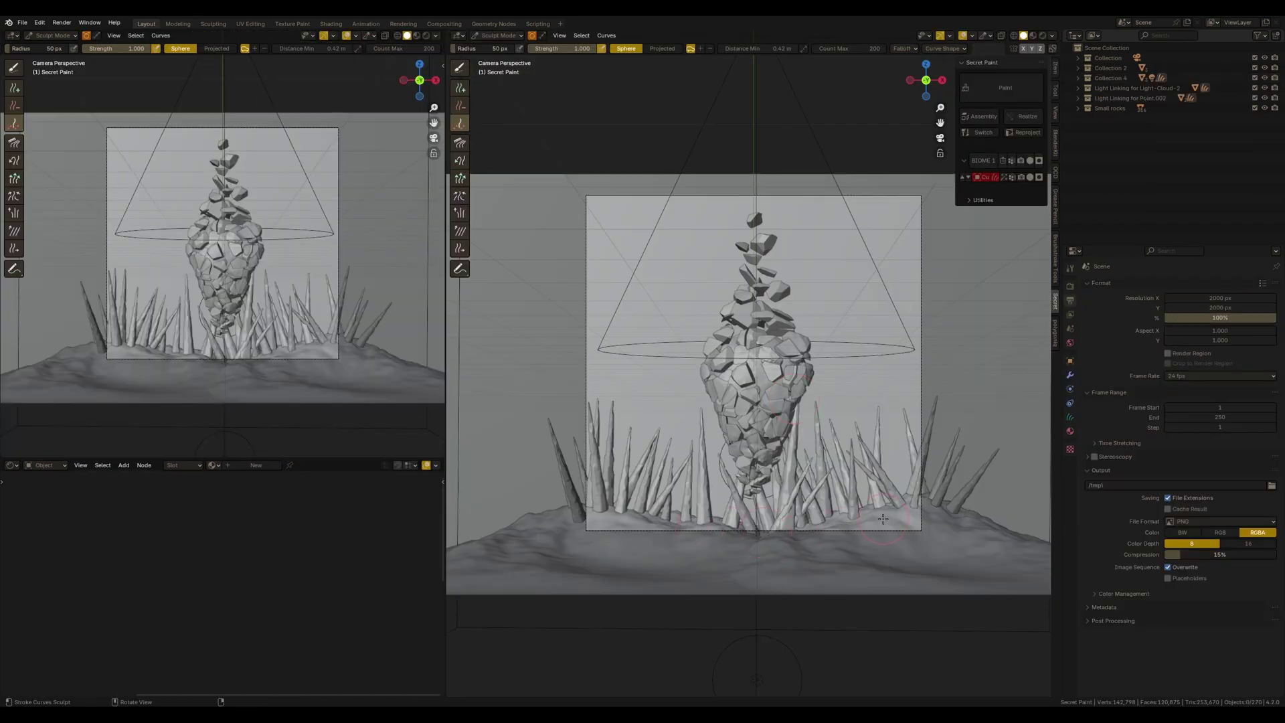
left_click(1070, 374)
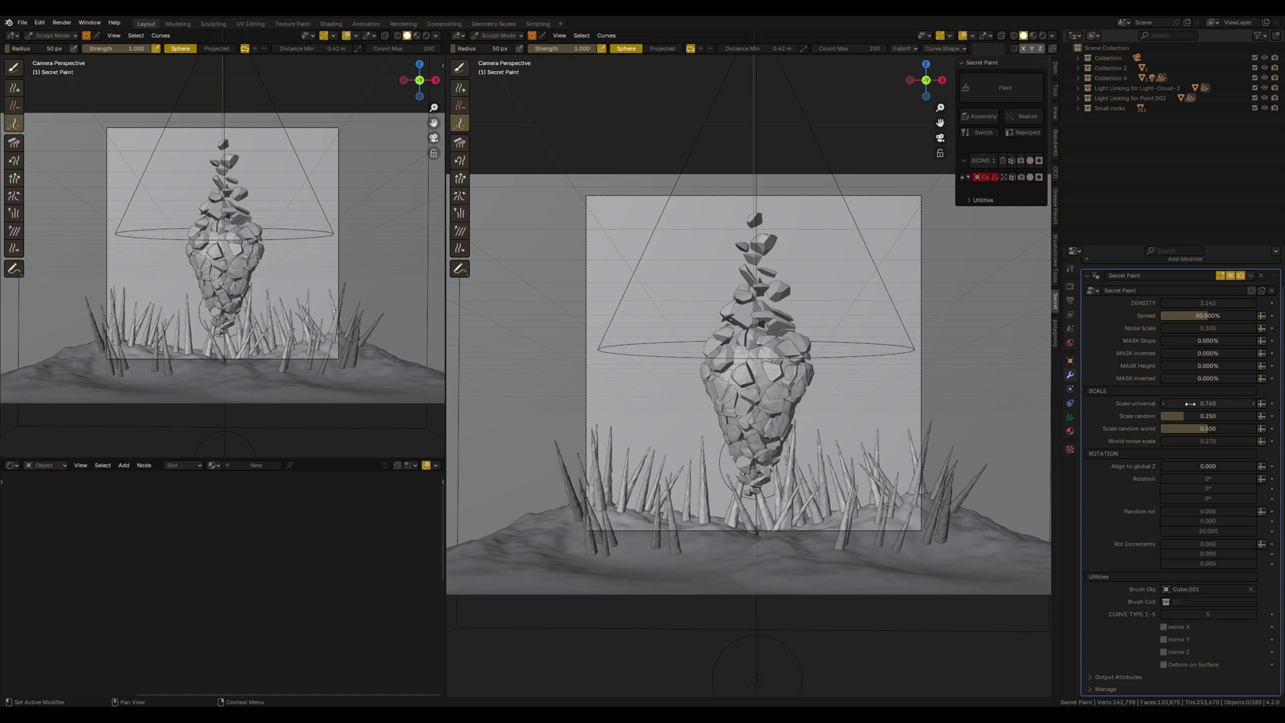
left_click_drag(1195, 416, 1210, 415)
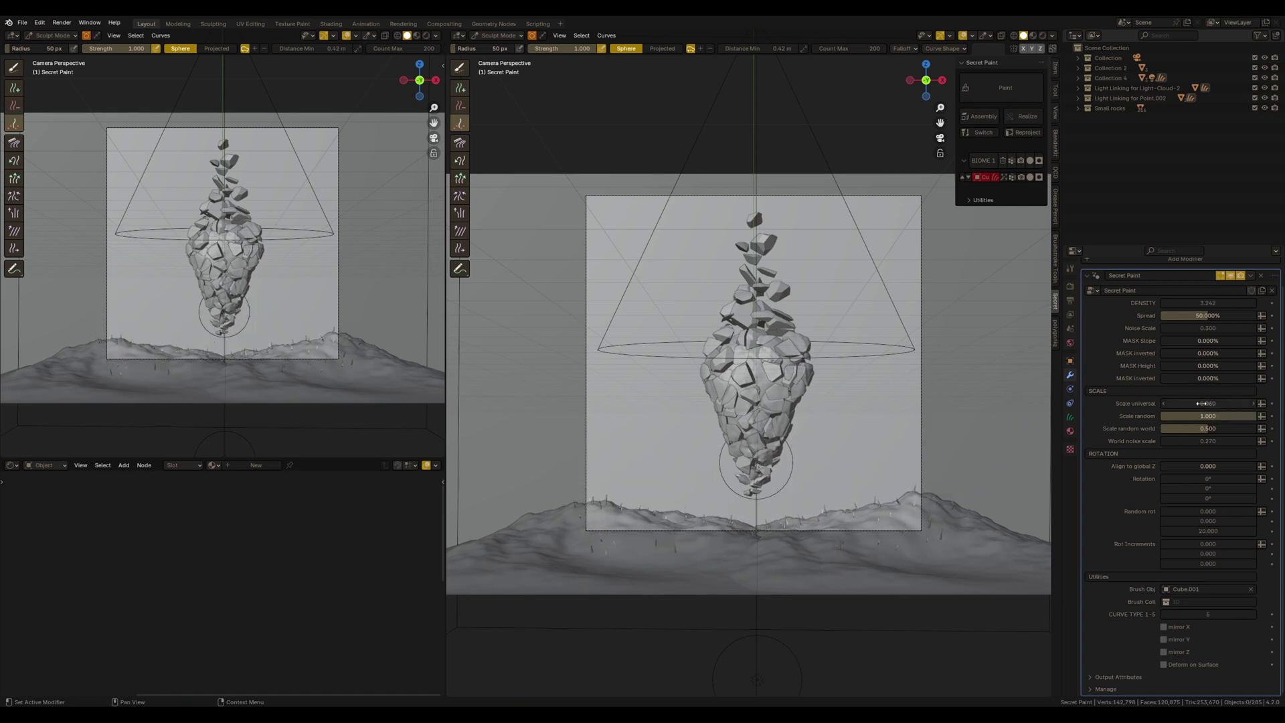
- Grow the grass blades on the right taller with the Grow/Shrink curve sculpt tool
key("shift+a")
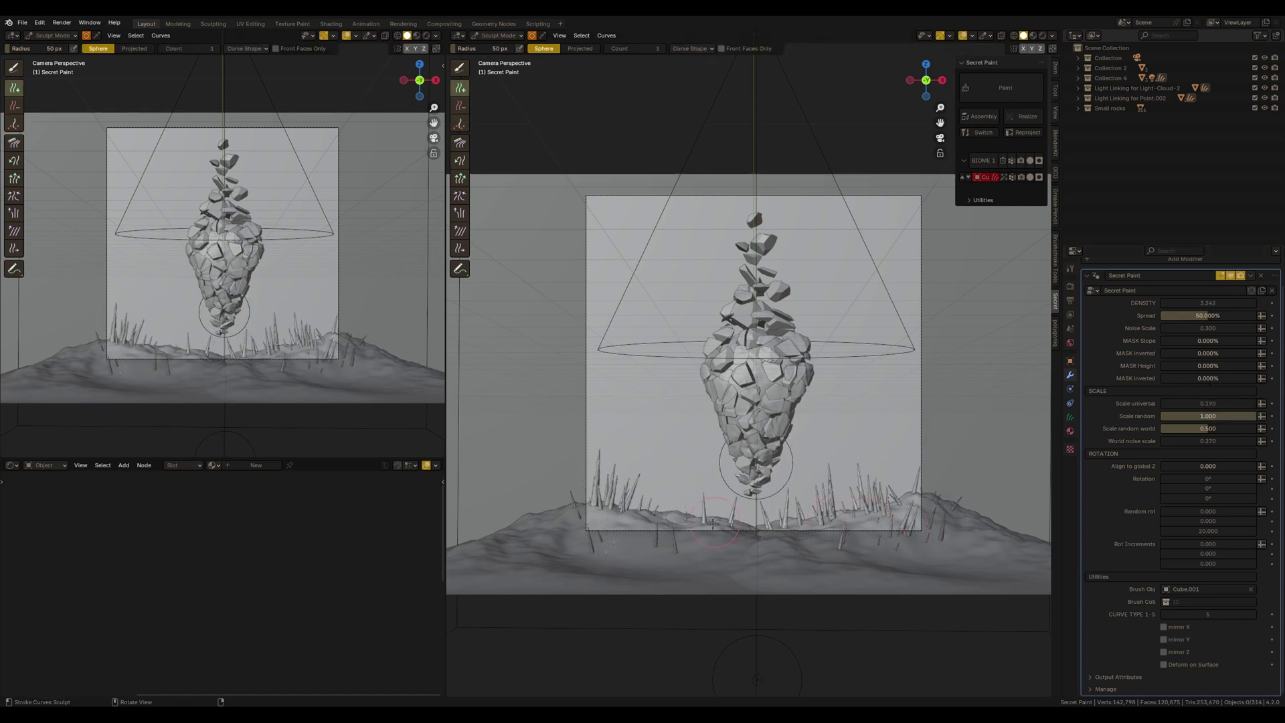
left_click(458, 179)
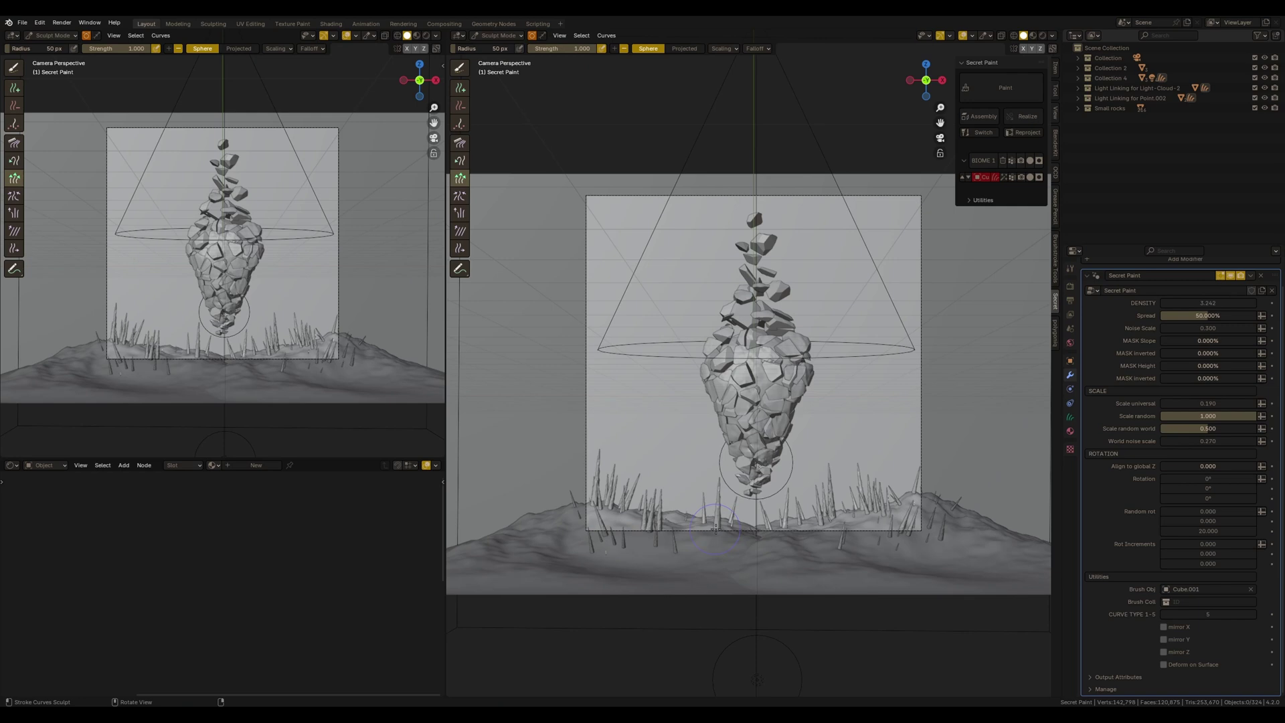
left_click(458, 161)
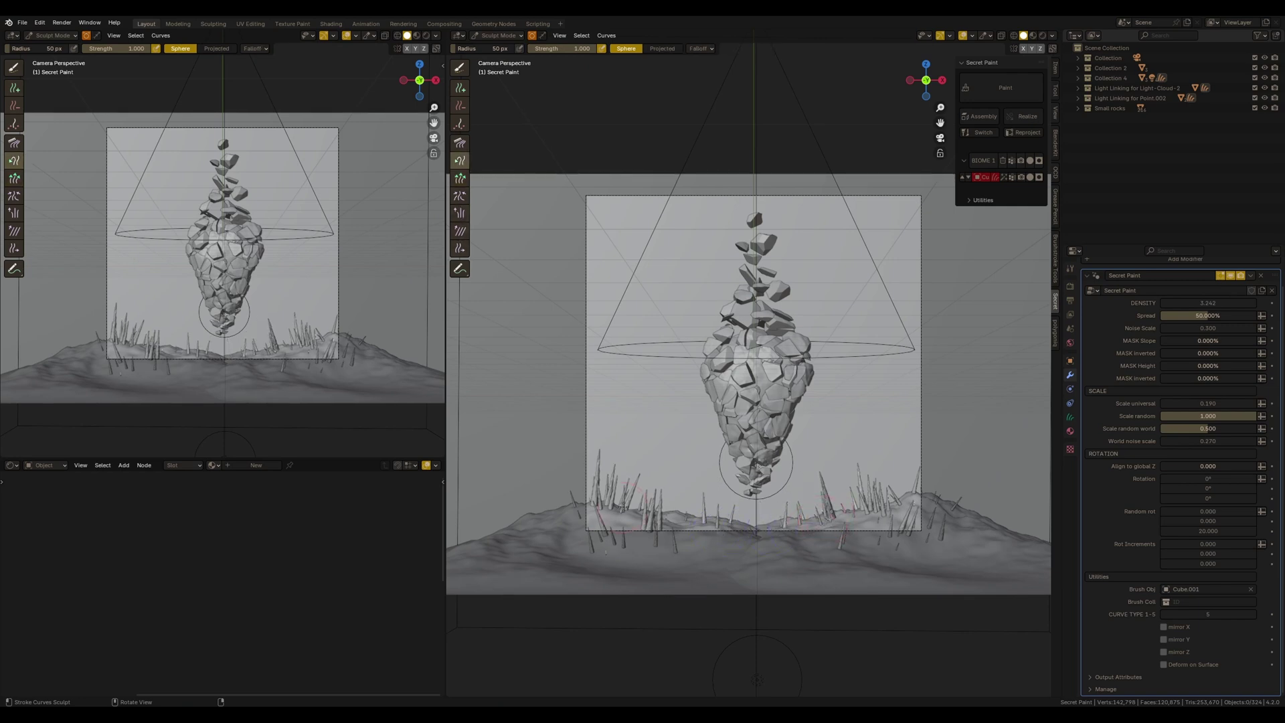
left_click_drag(626, 507, 600, 505)
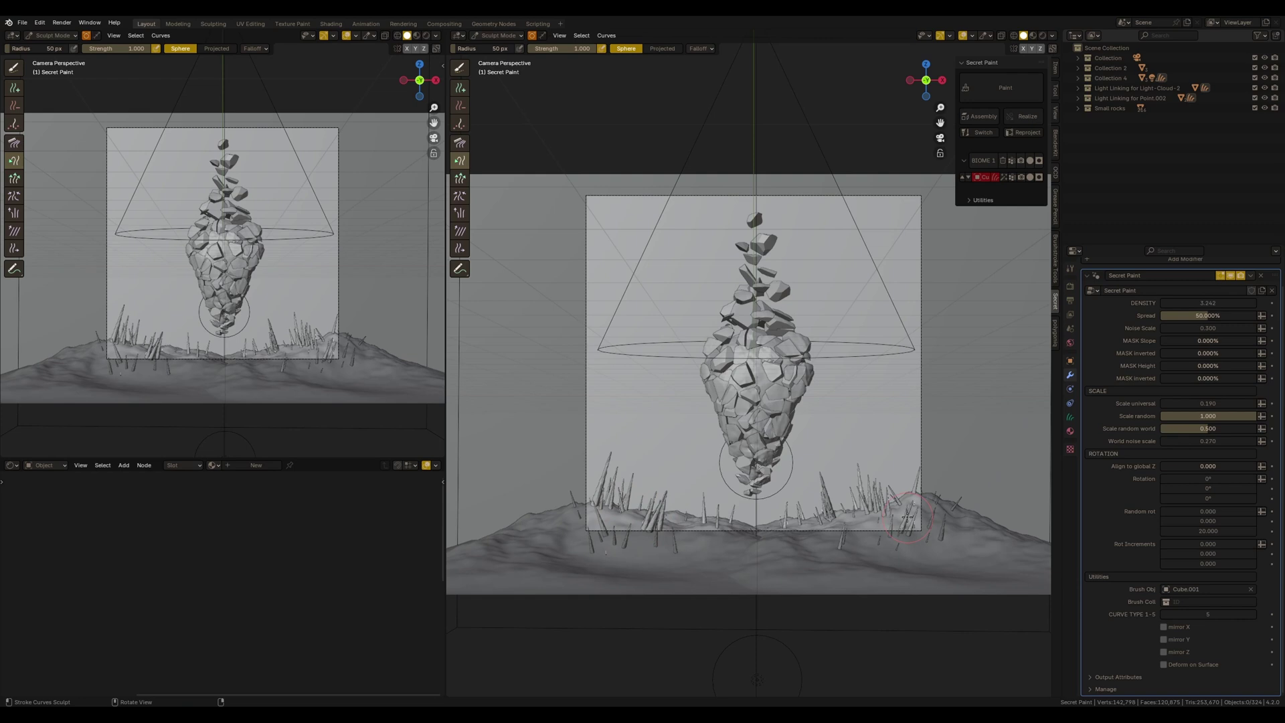
key("x")
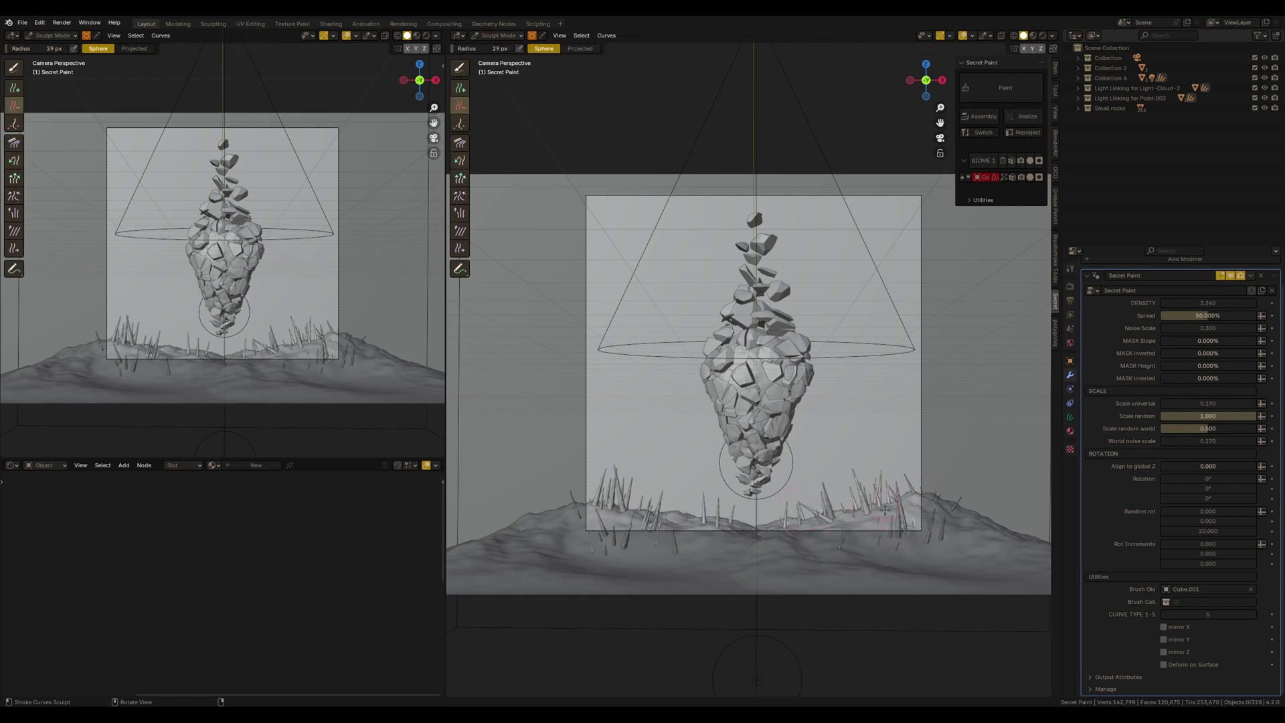
left_click(459, 160)
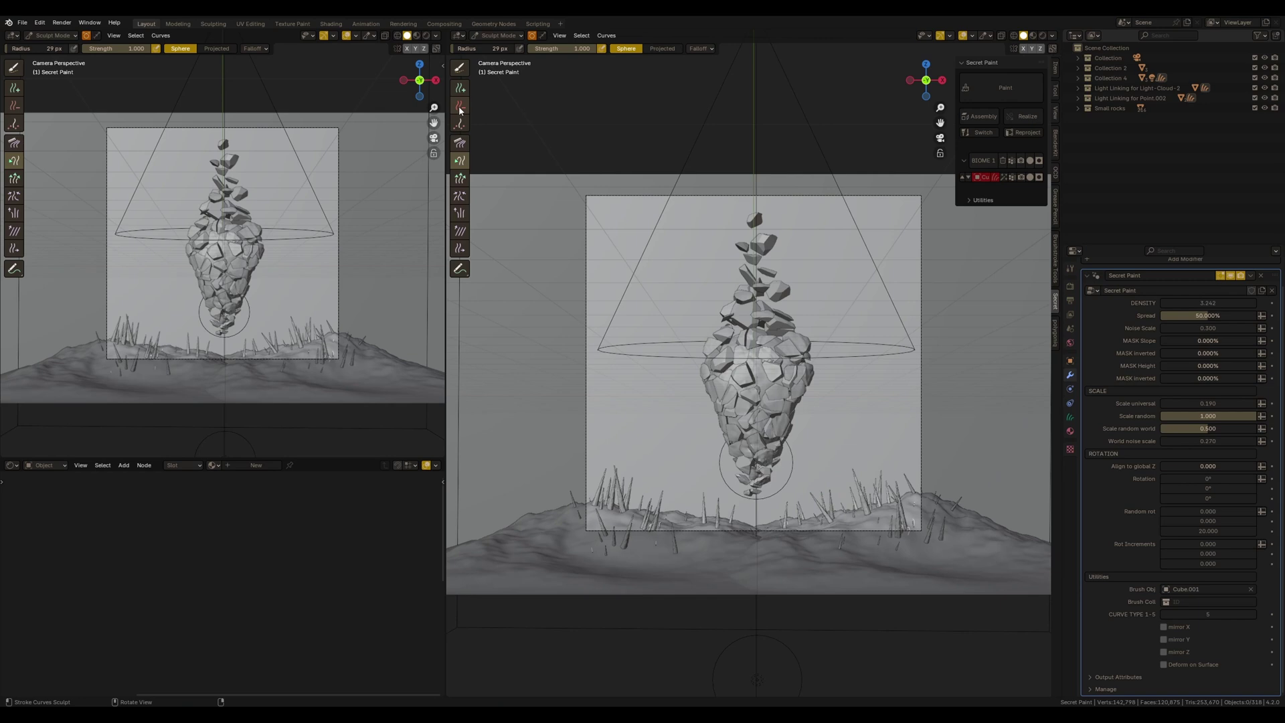
left_click(459, 177)
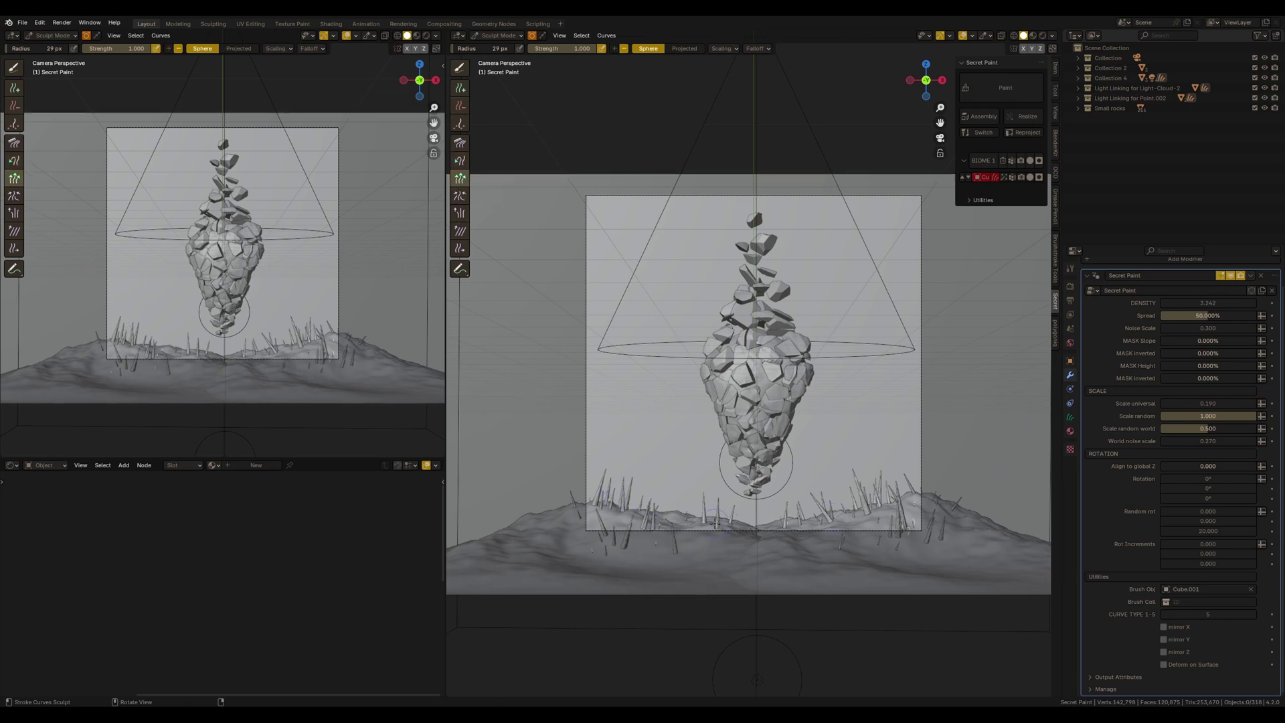
left_click(459, 88)
left_click(459, 178)
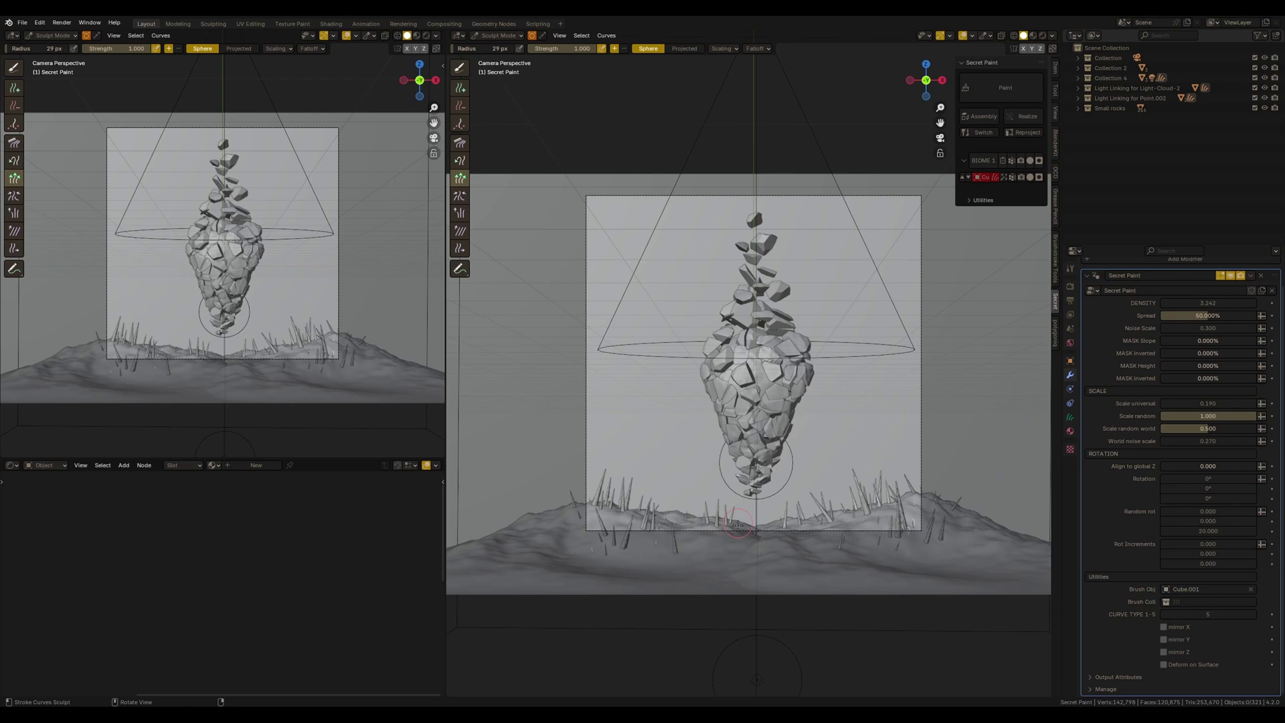
key("s")
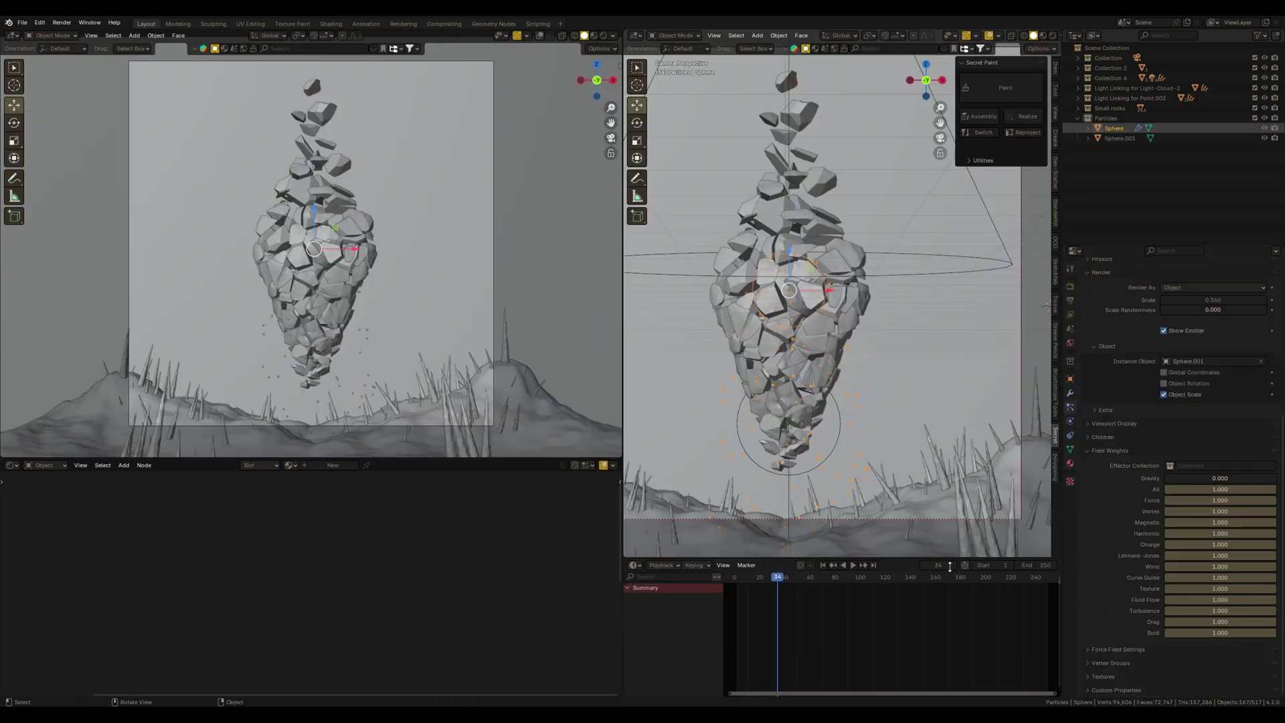
- Add a Turbulence force field in top view and move it into position
key("shift+Left")
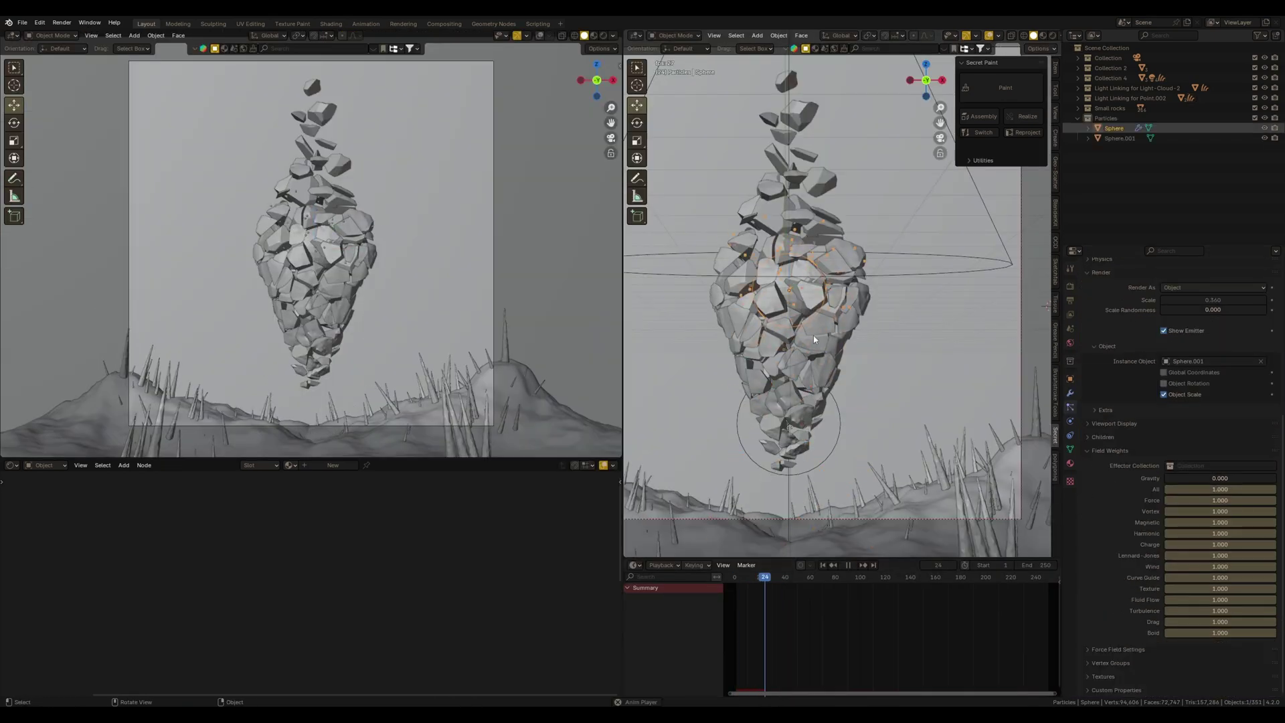
key("KP_7")
key("shift+a")
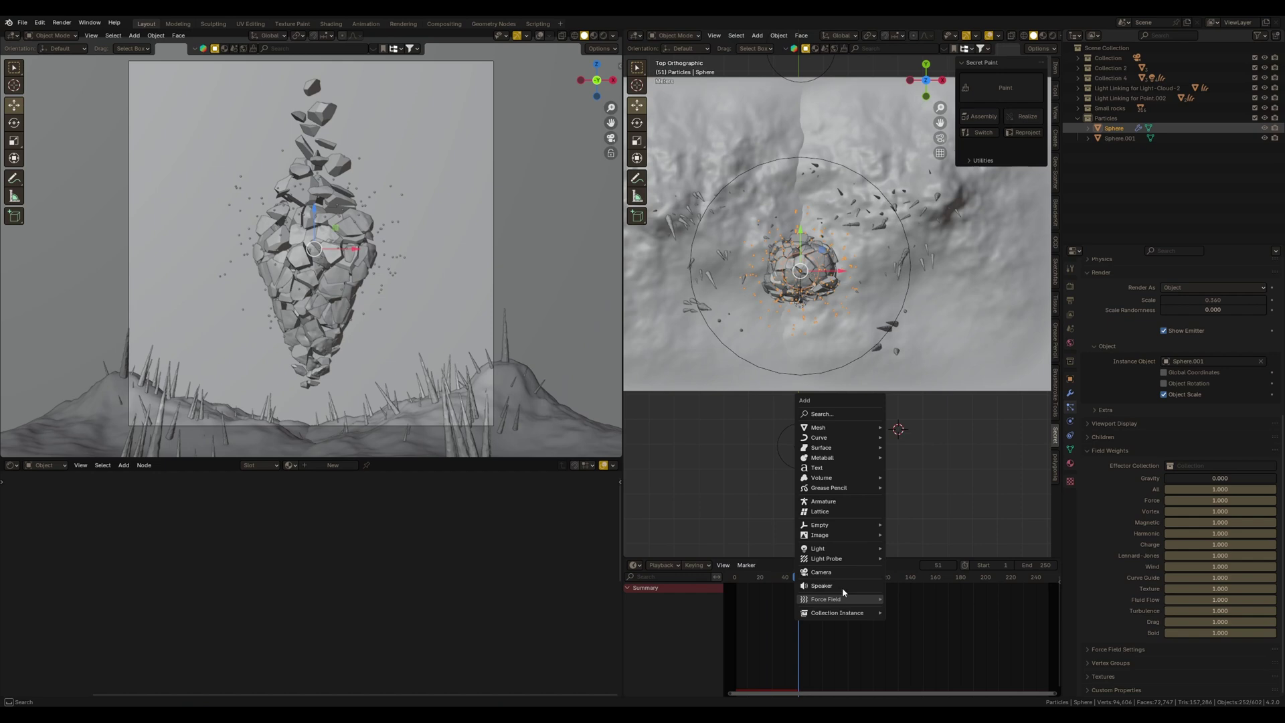
left_click(924, 579)
scroll(899, 429, "down", 3)
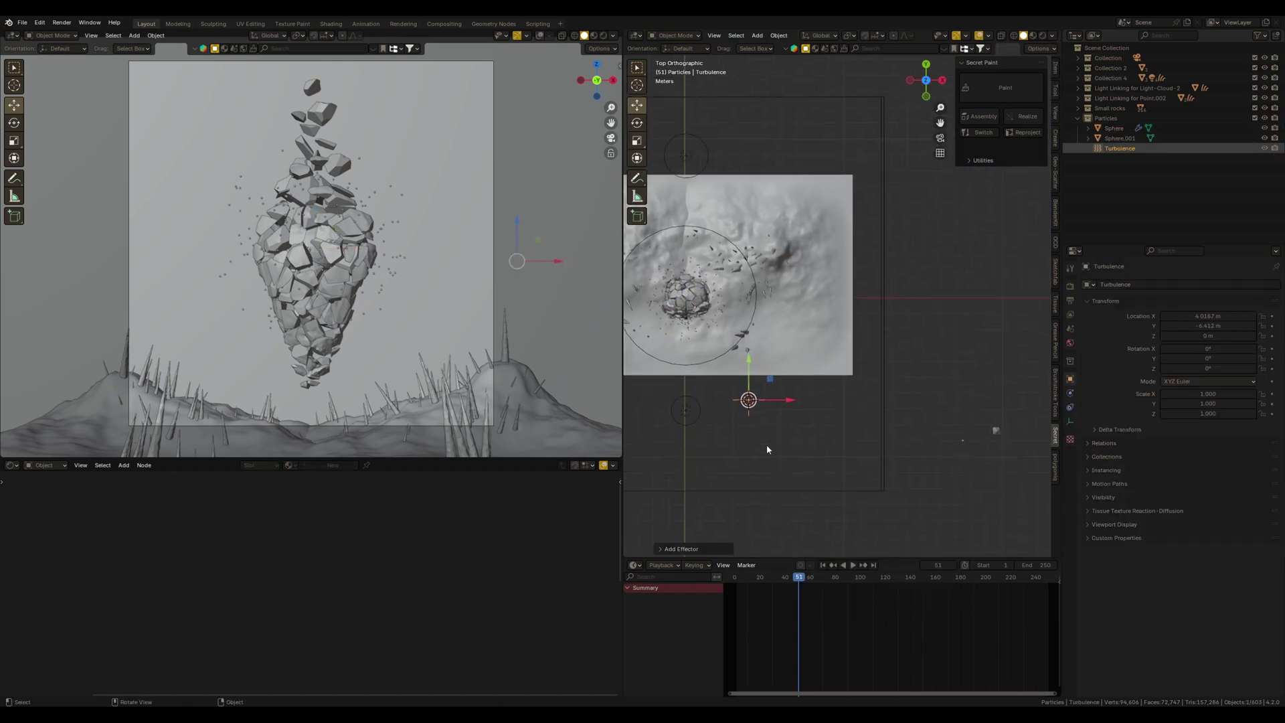
key("g")
left_click(1071, 442)
key("KP_0")
left_click(1071, 393)
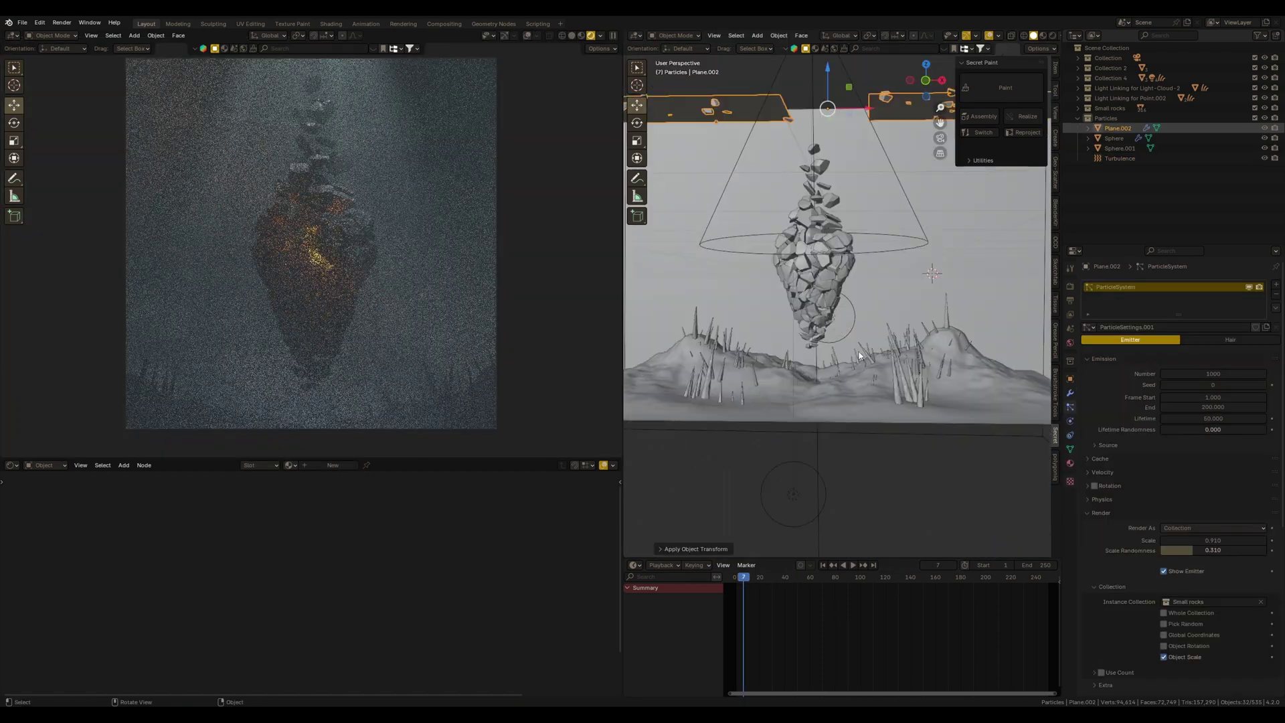
- Set the rock particles' render scale to 0.45
key("KP_0")
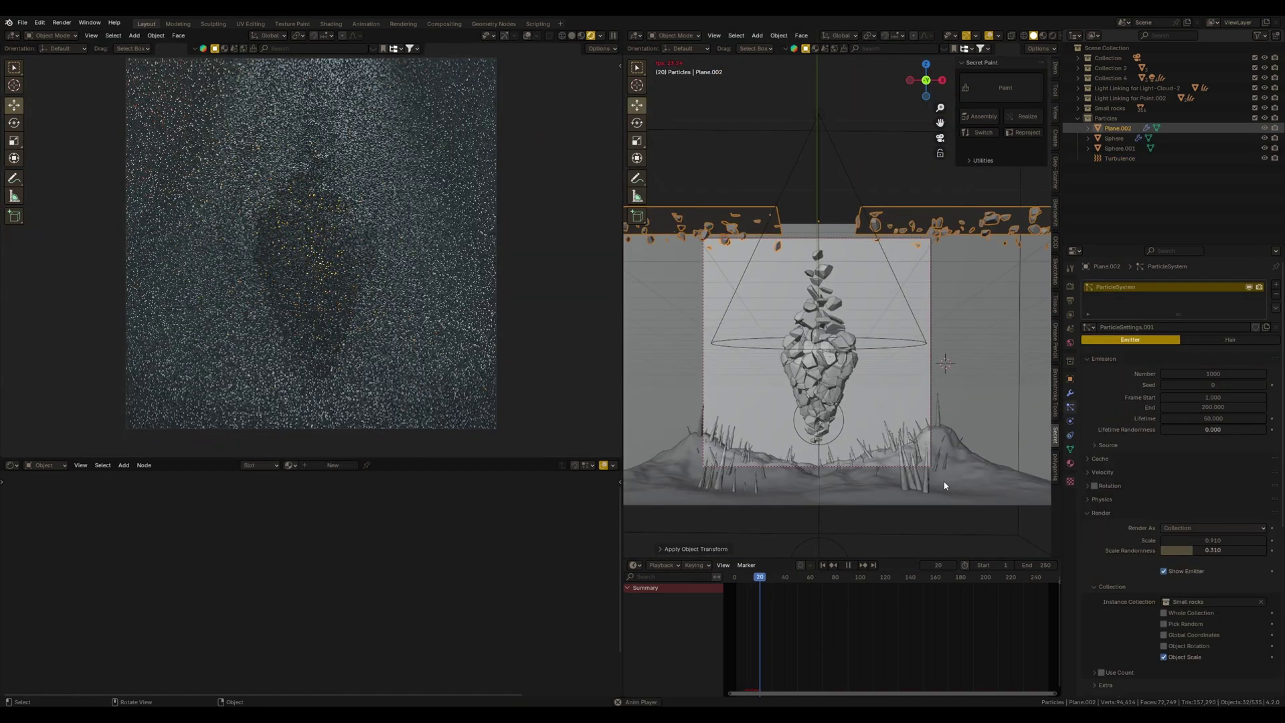
key("space")
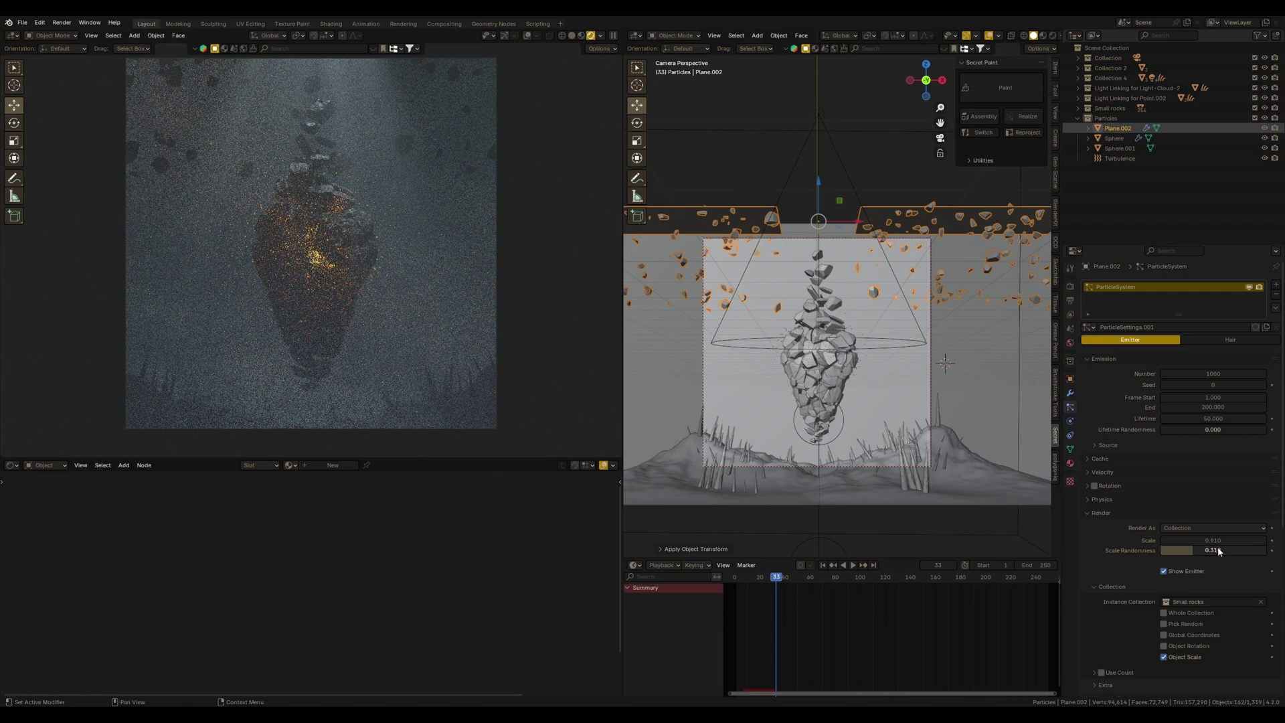
left_click_drag(1212, 539, 1205, 535)
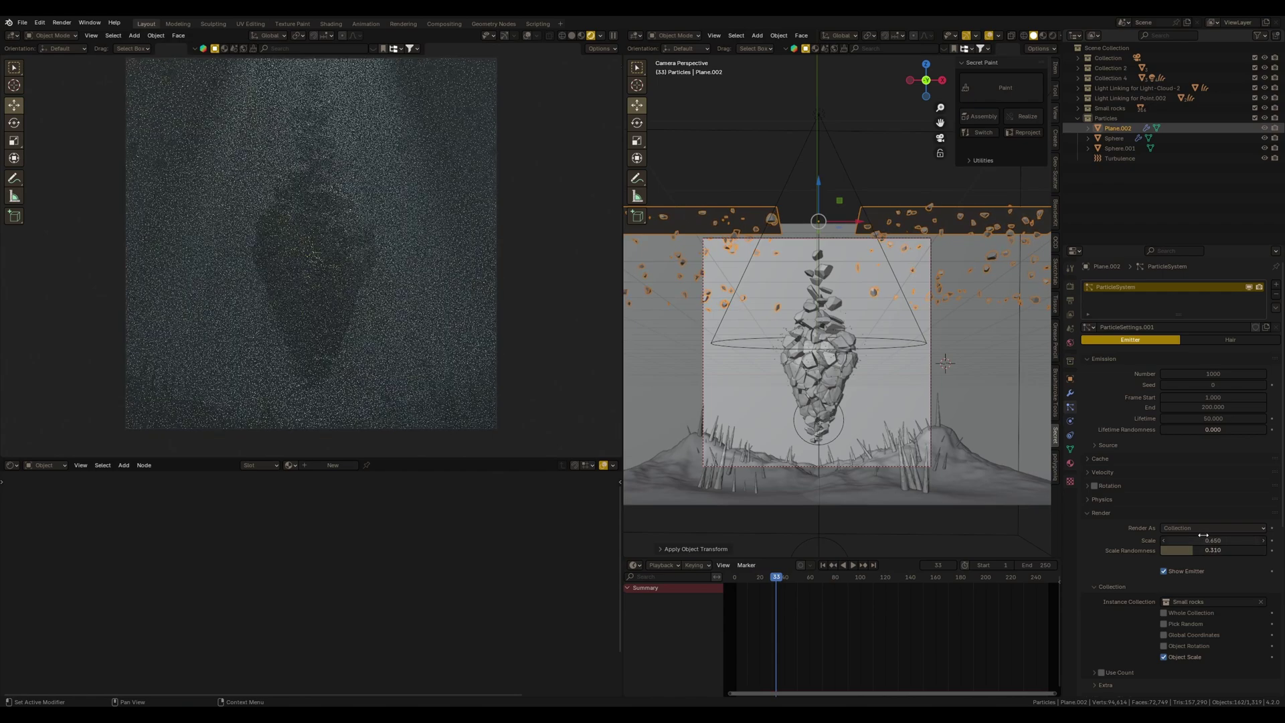
key("Return")
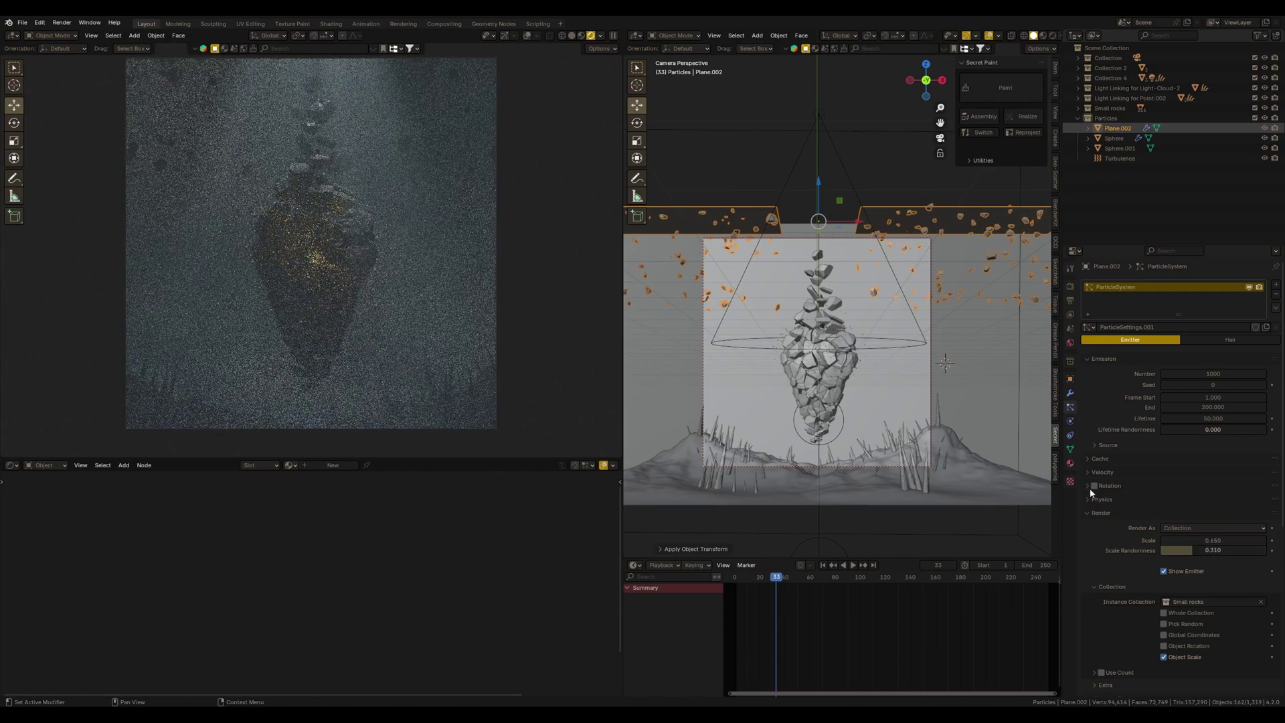
- Enable particle rotation with randomize 0.446, phase -0.31, random phase 0.77, checking frames 23–31
left_click(1094, 486)
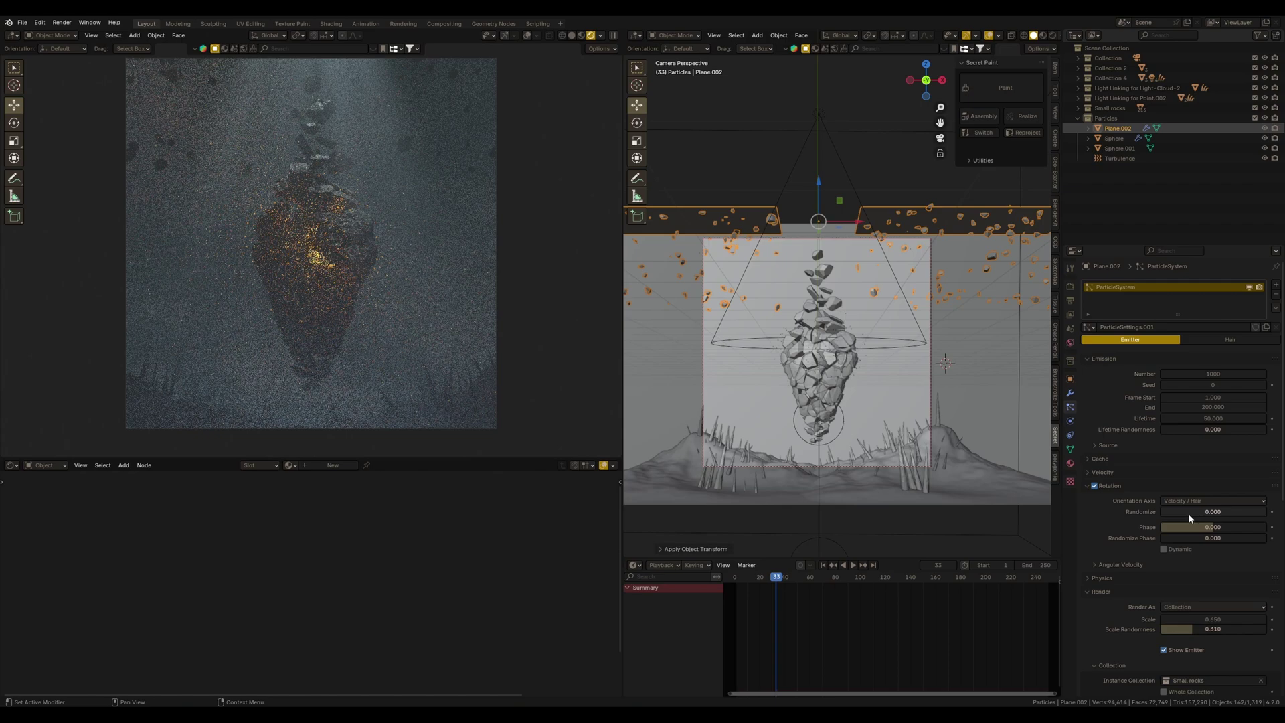
mouse_move(1212, 518)
left_mouse_down()
mouse_move(1195, 526)
mouse_move(1243, 537)
mouse_move(1243, 515)
mouse_move(1221, 511)
left_mouse_up()
key("shift+Left")
key("space")
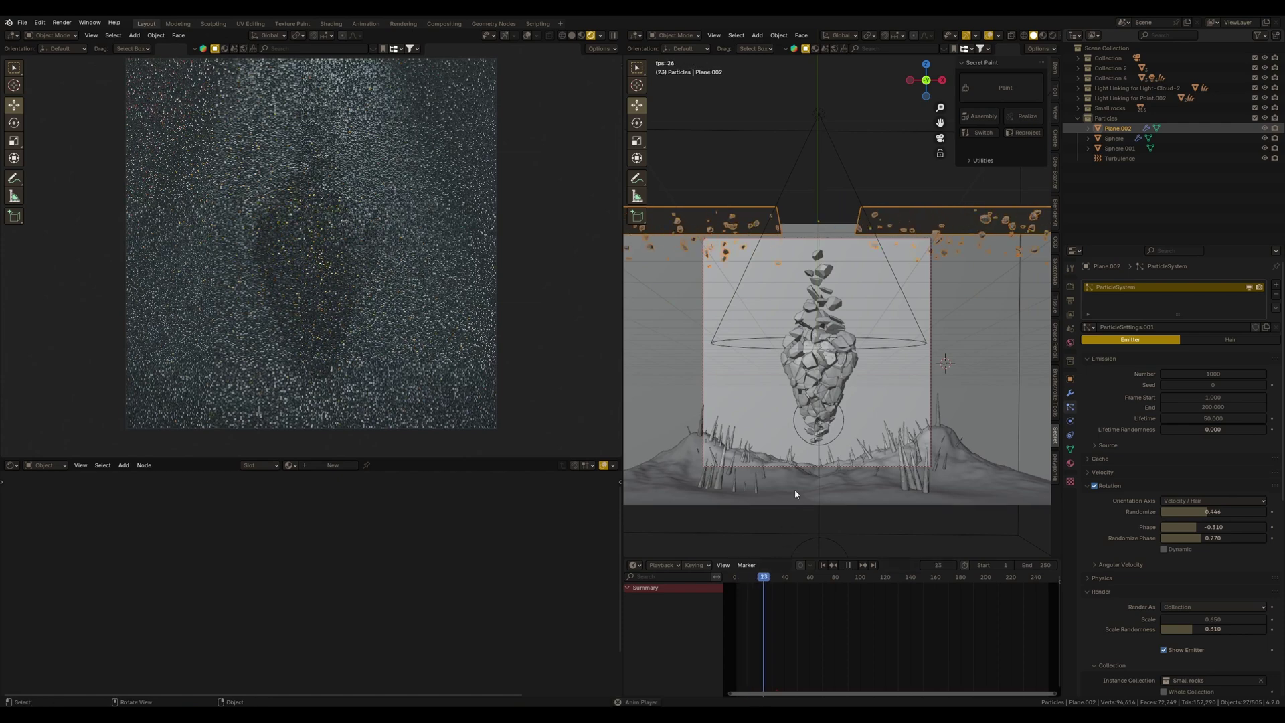
key("space")
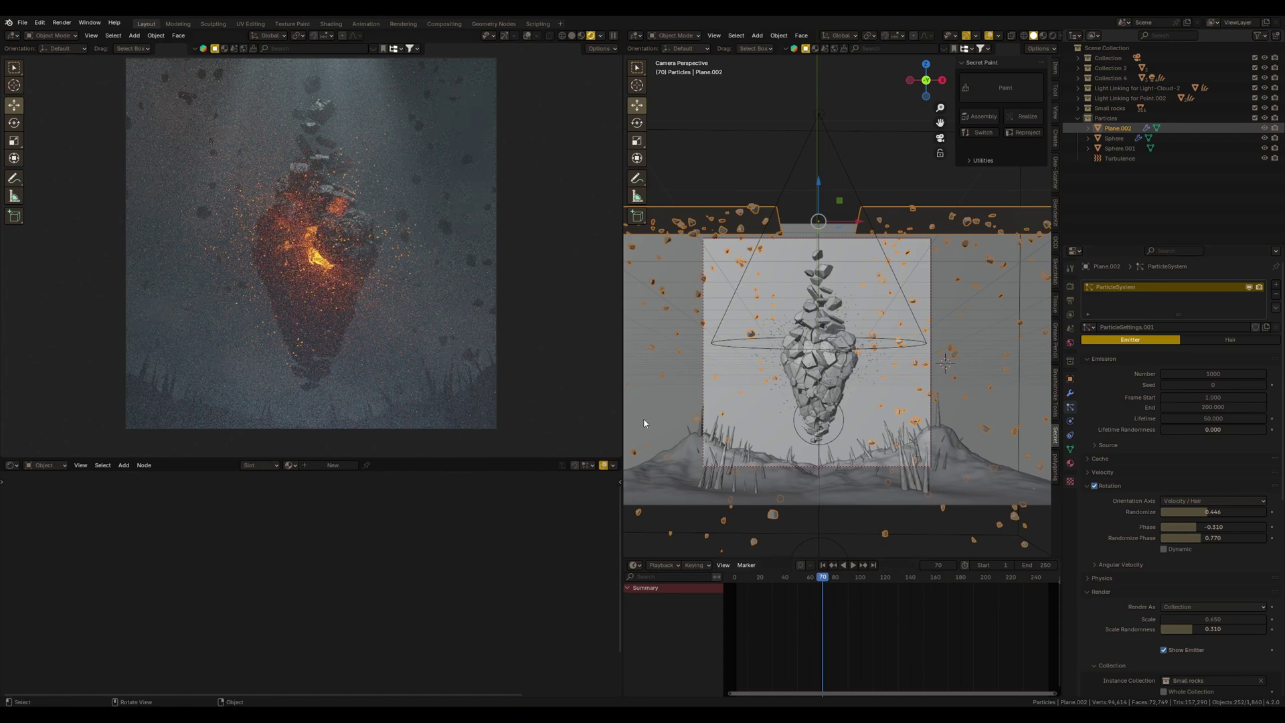
left_click_drag(755, 589, 757, 600)
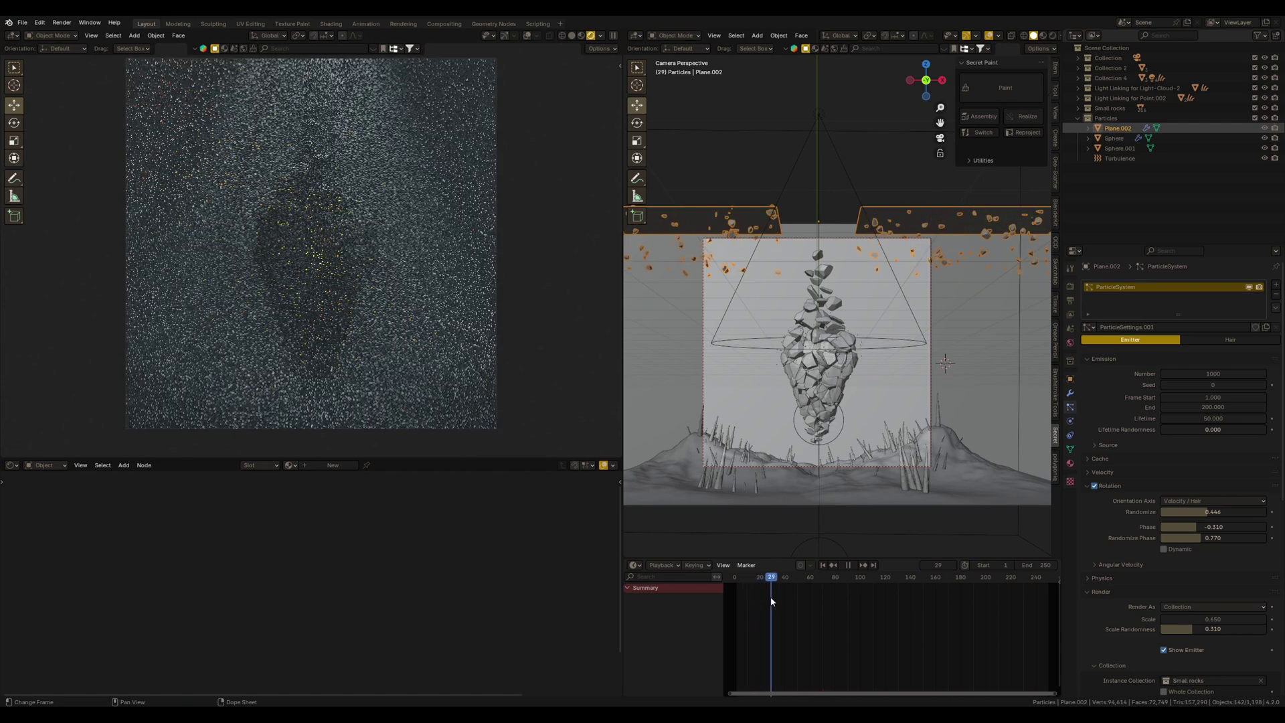
left_click_drag(757, 600, 774, 602)
type("-100")
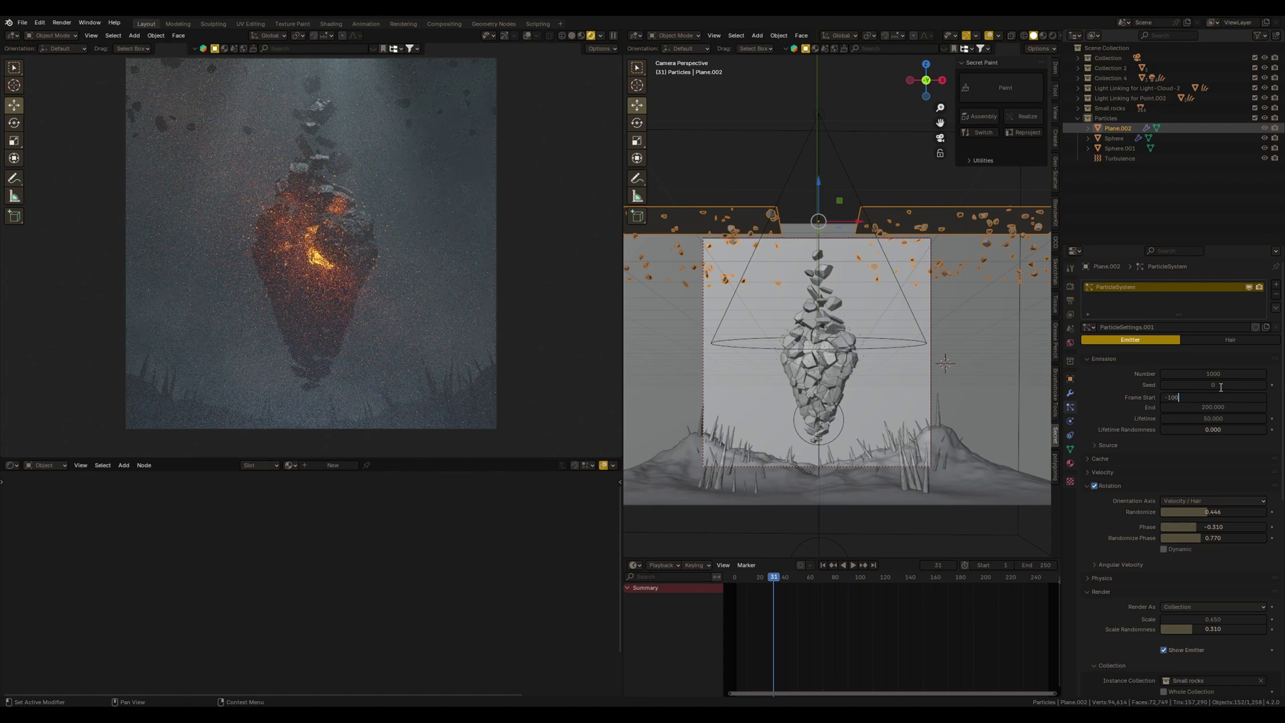
- Start rock emission at frame -100 and preview the animation
key("Return")
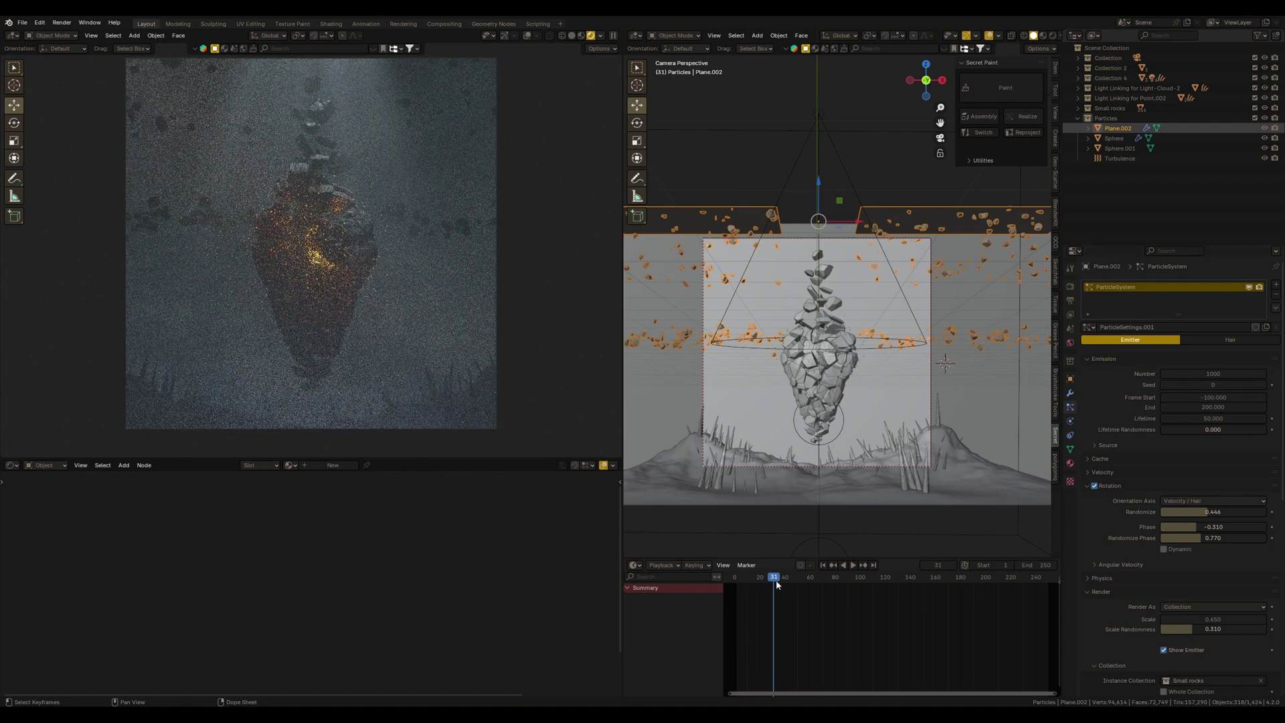
key("space")
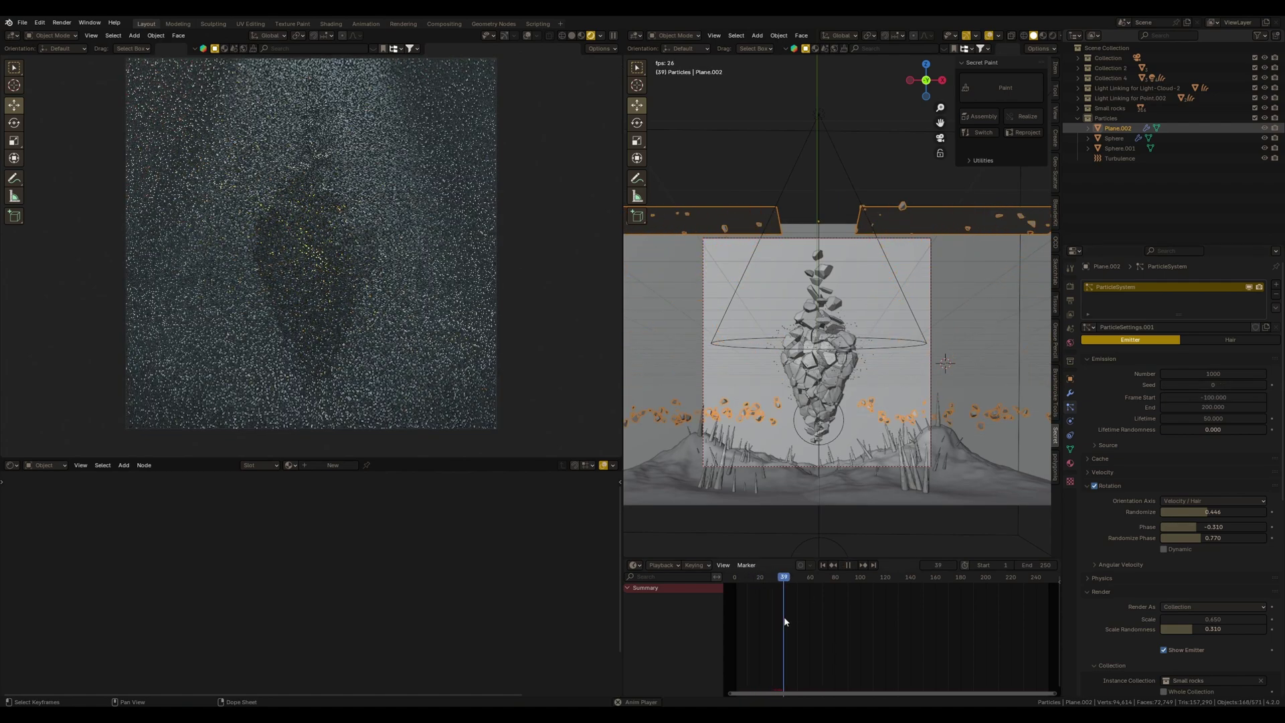
left_click_drag(781, 578, 757, 583)
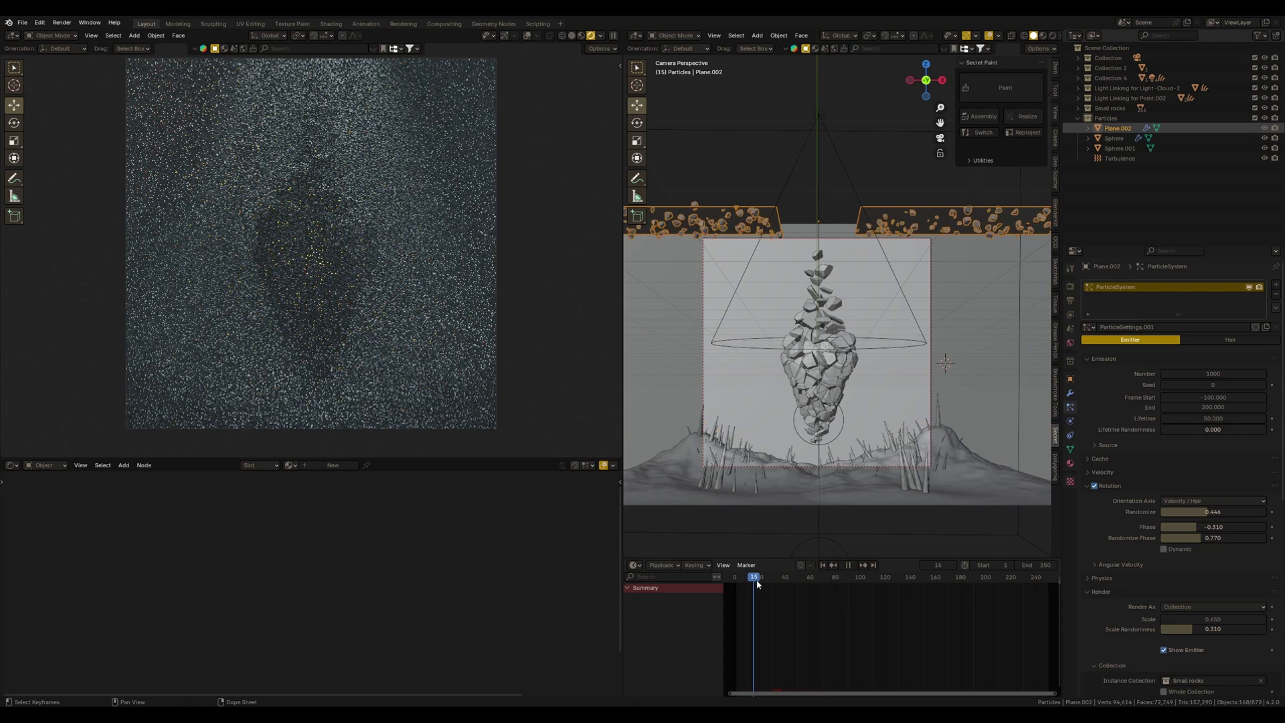
left_click_drag(758, 582, 787, 587)
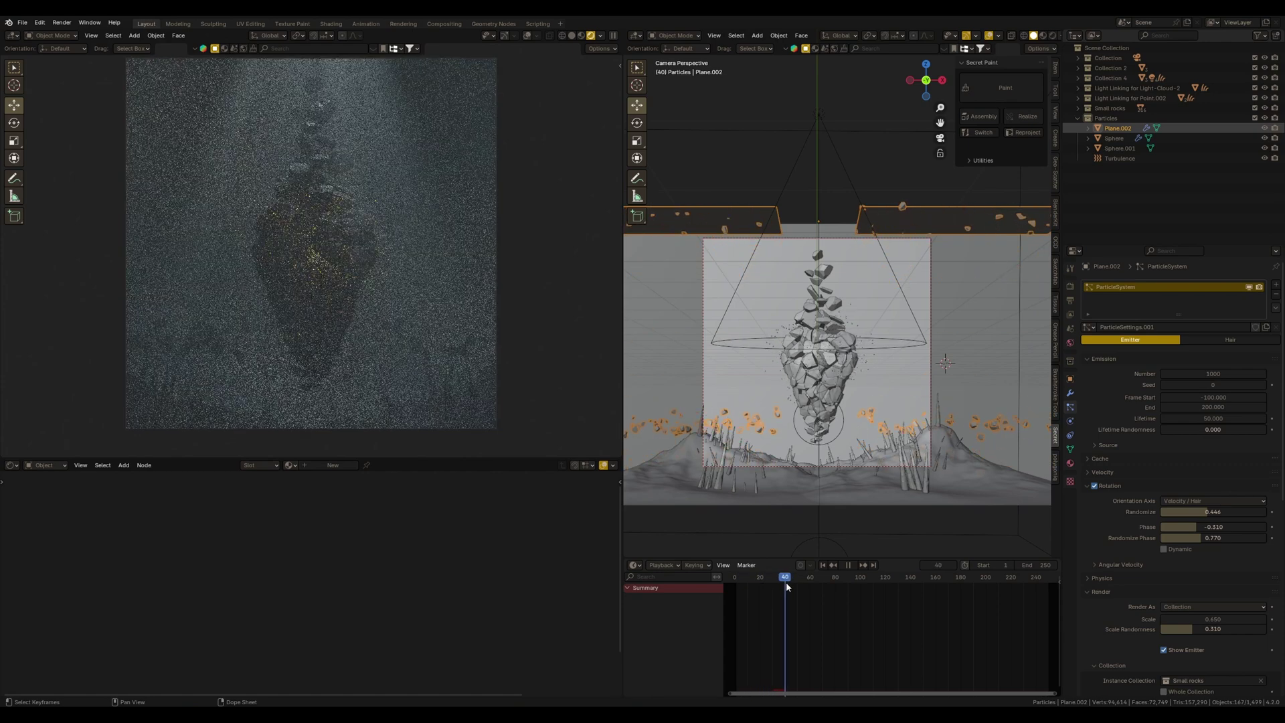
key("Escape")
scroll(1154, 597, "down", 5)
- Tick Pick Random and Object Rotation for the rock collection, then replay from frame 0
left_click(1164, 540)
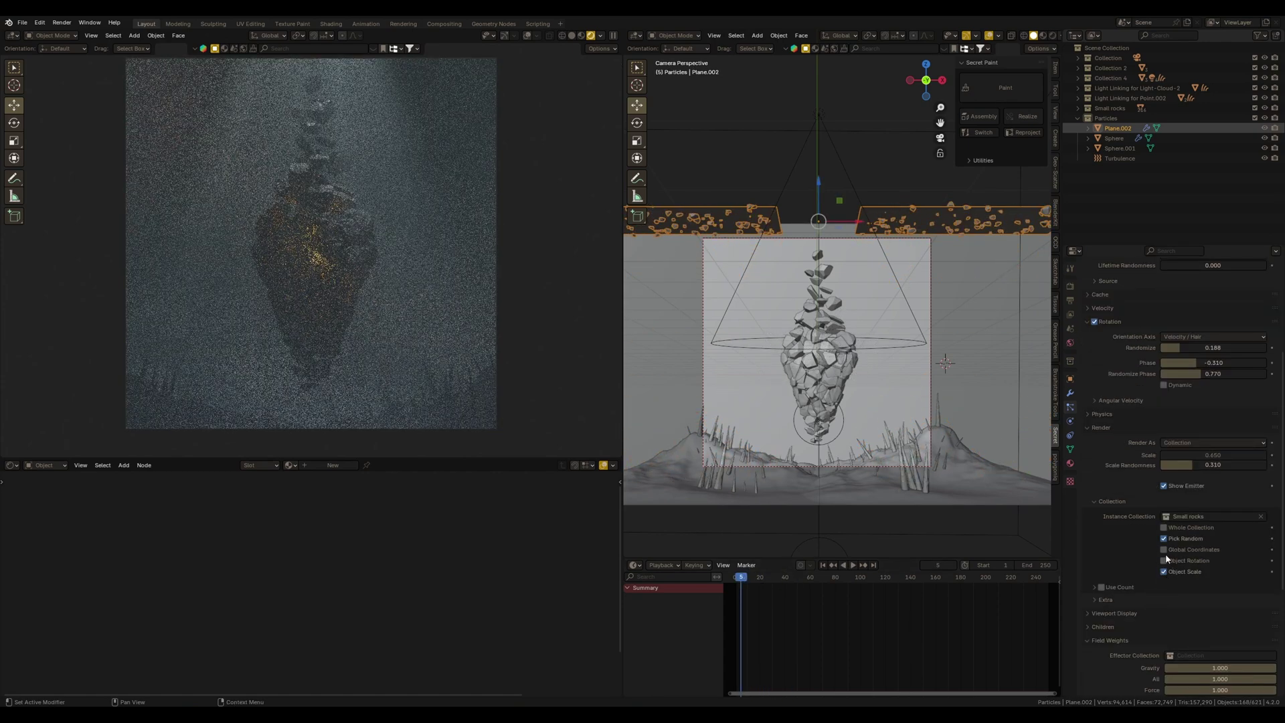
left_click(1165, 559)
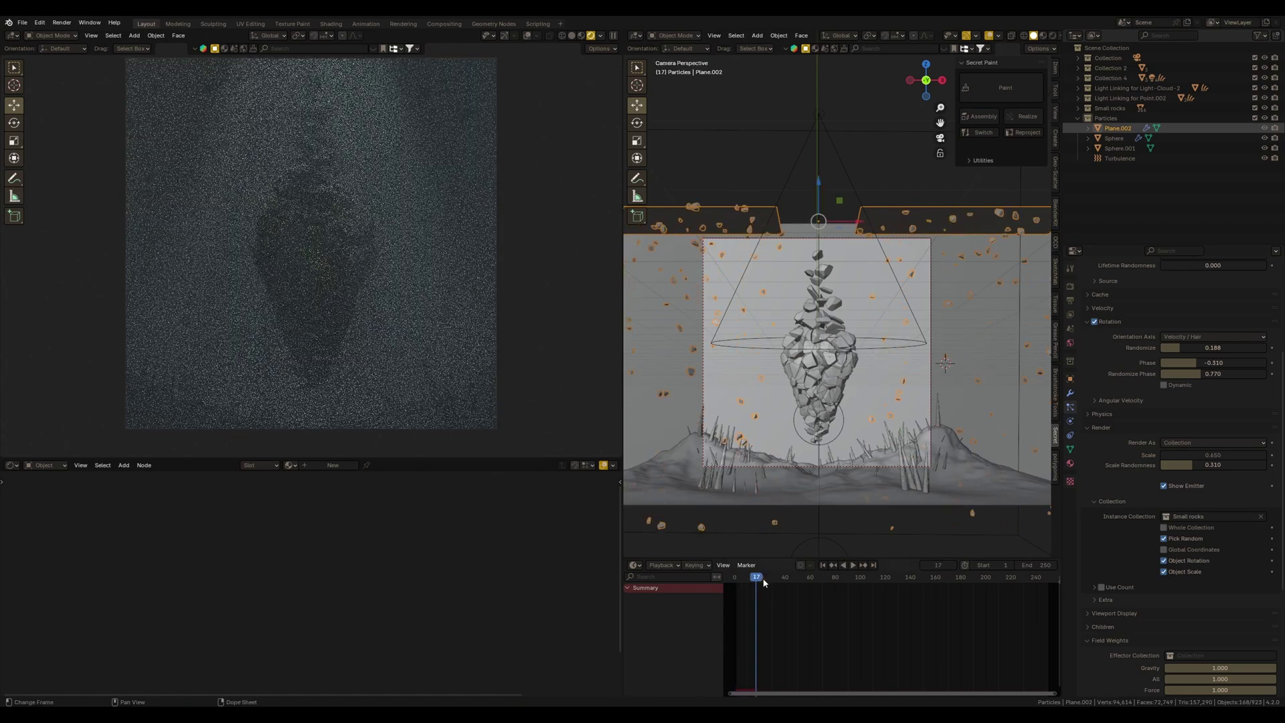
mouse_move(757, 582)
left_mouse_down()
mouse_move(734, 582)
mouse_move(770, 582)
mouse_move(751, 580)
left_mouse_up()
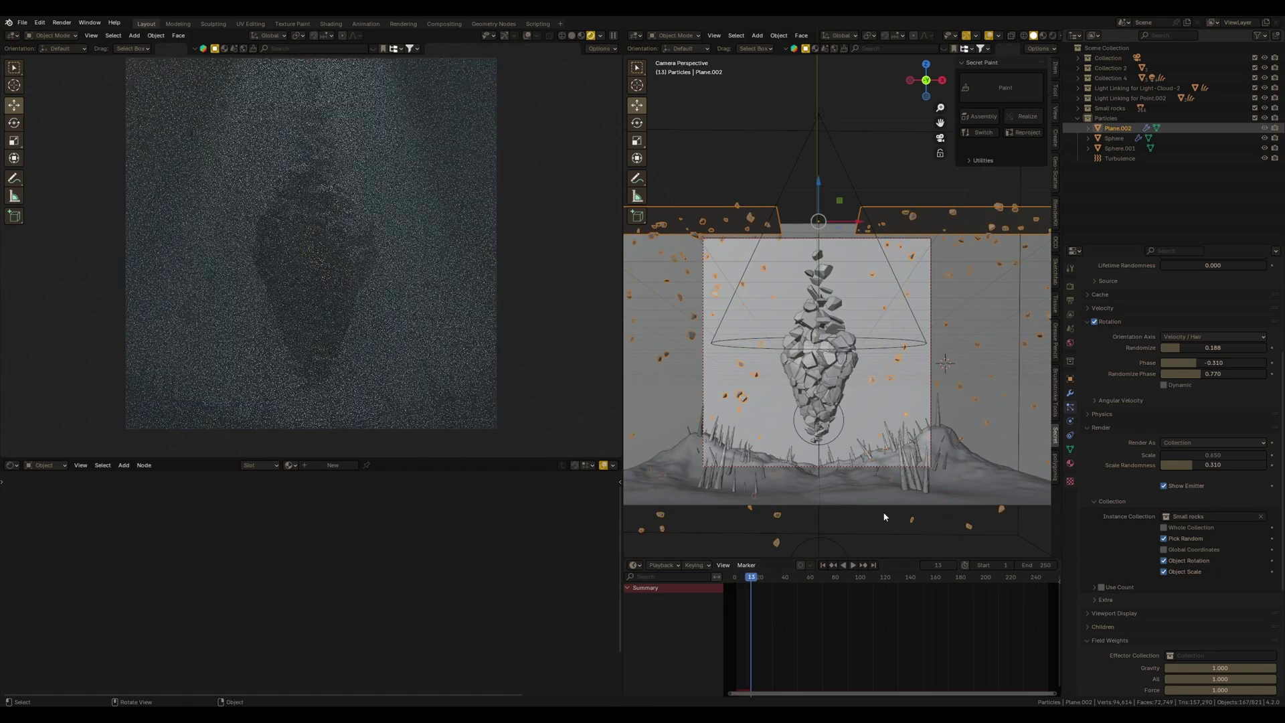
middle_click_drag(809, 402, 816, 461)
key("KP_0")
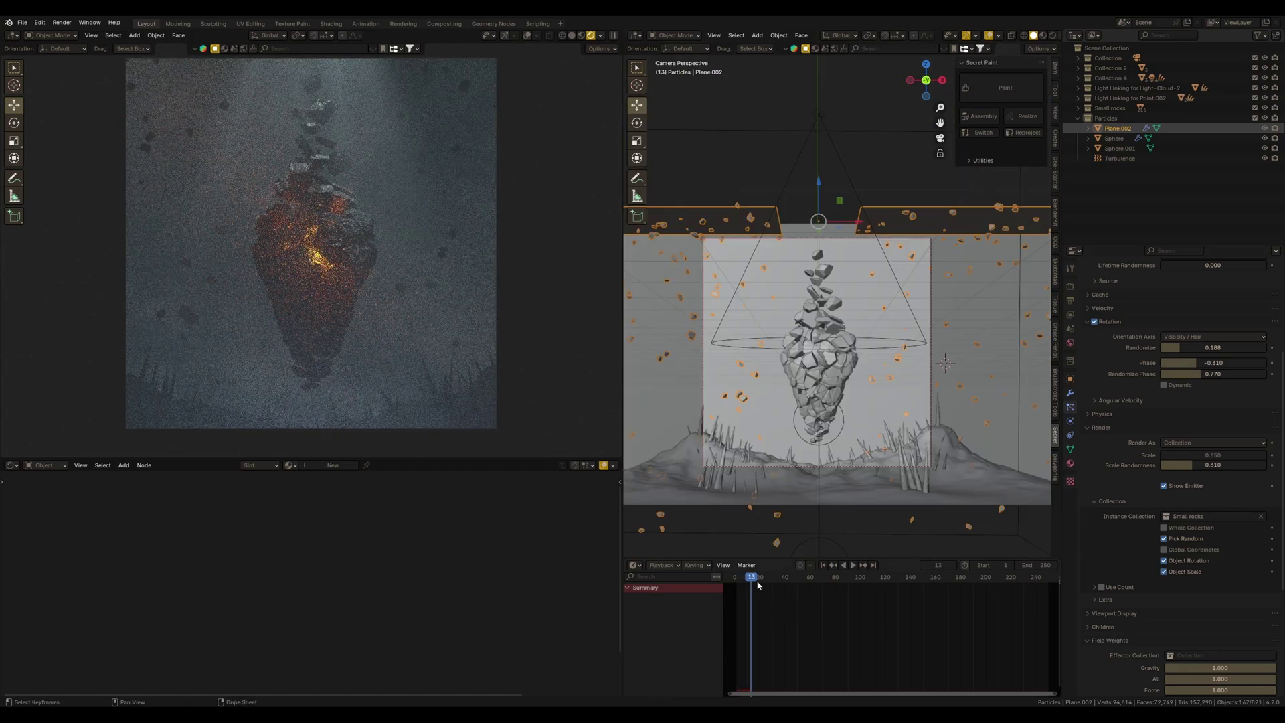
left_click_drag(751, 581, 734, 580)
key("space")
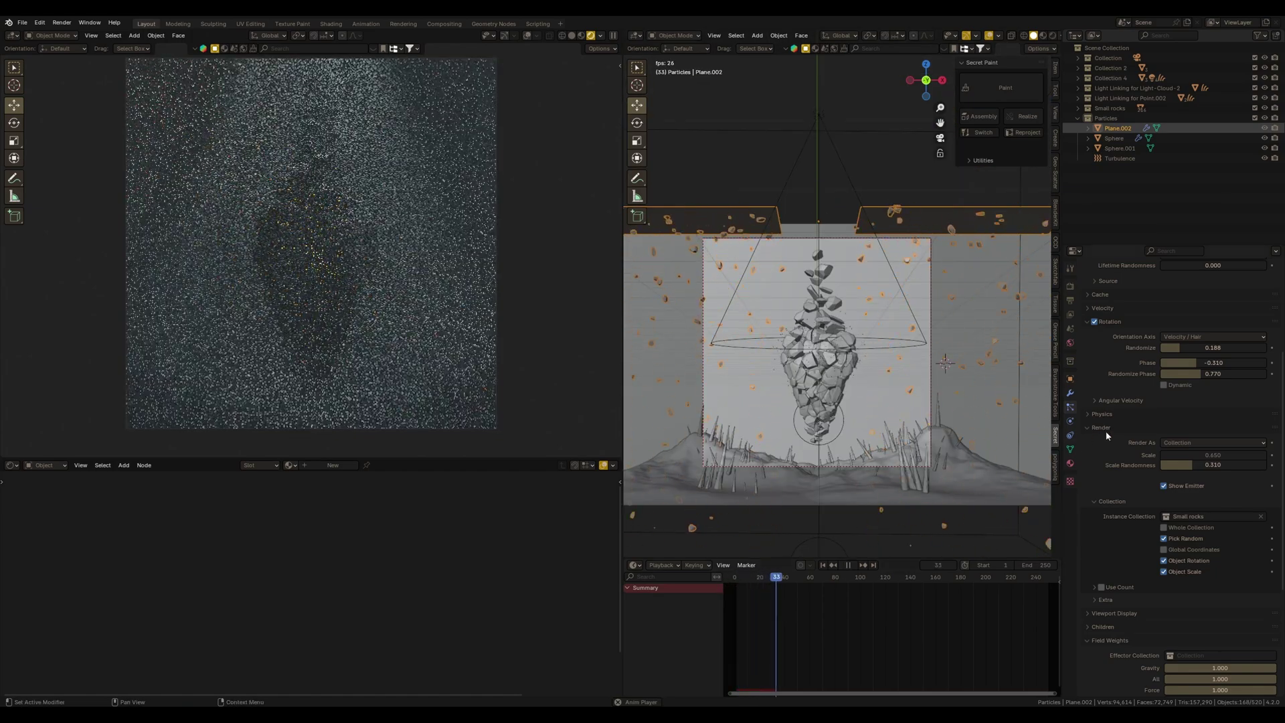
scroll(1154, 568, "down", 4)
- Lower the particles' Gravity weight to about 0.19 and review the motion at frame 30
left_click_drag(1224, 593, 1151, 595)
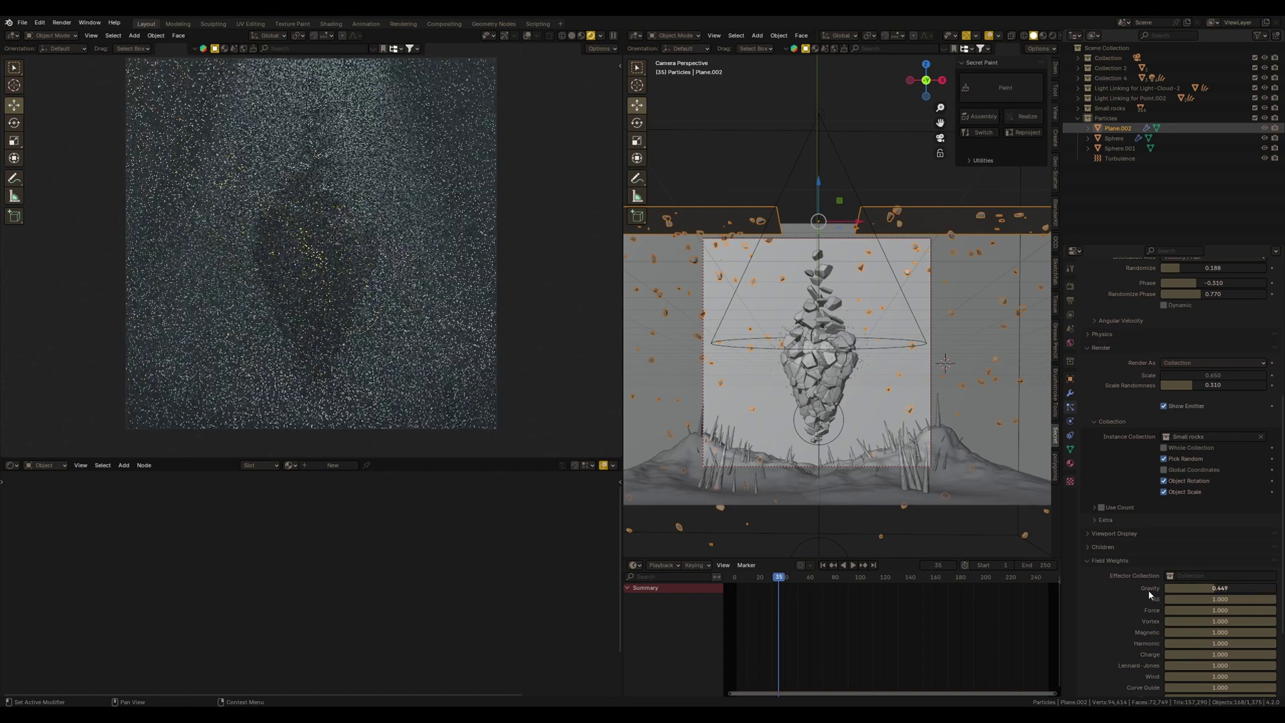
key("shift+Left")
key("space")
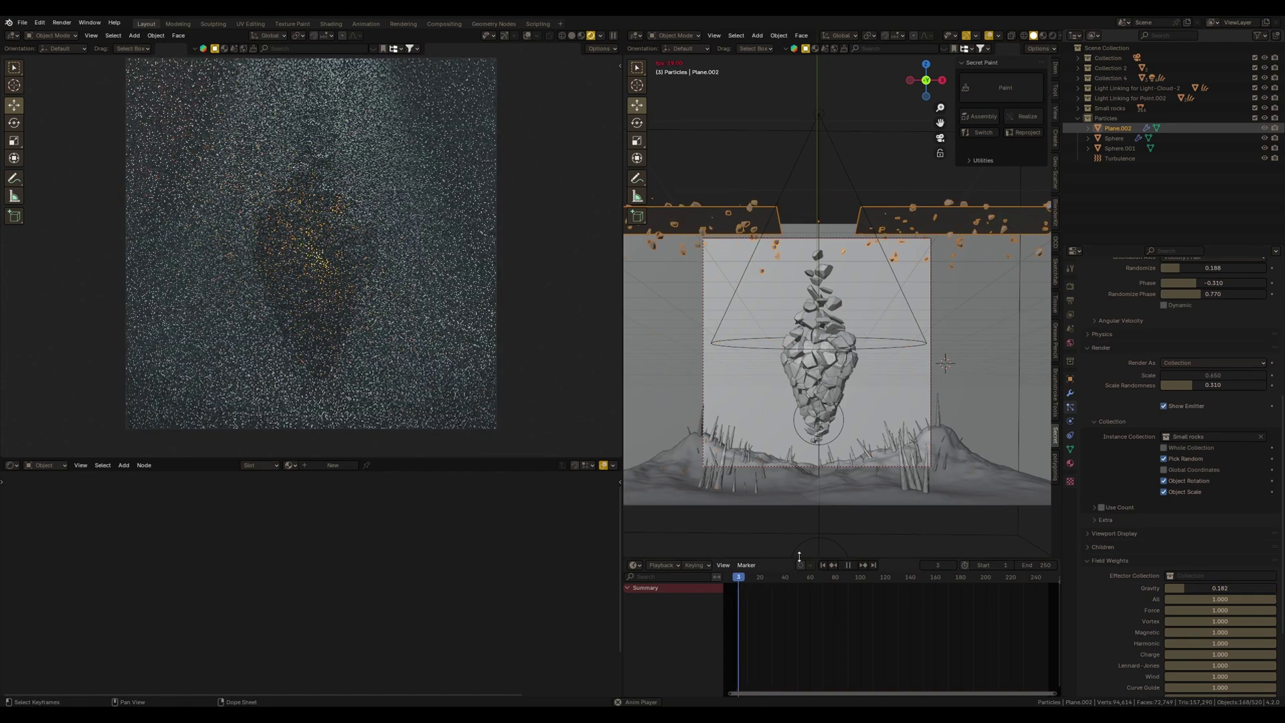
key("Escape")
key("space")
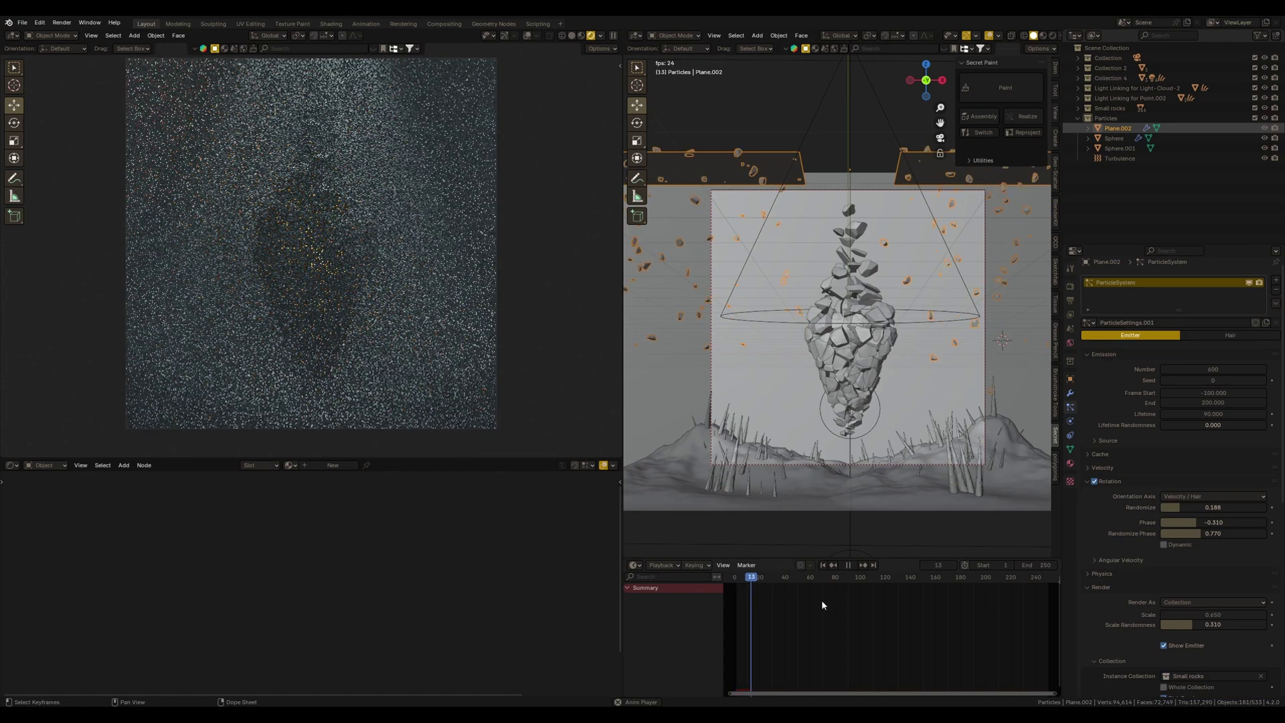
key("Escape")
left_click_drag(736, 620, 771, 595)
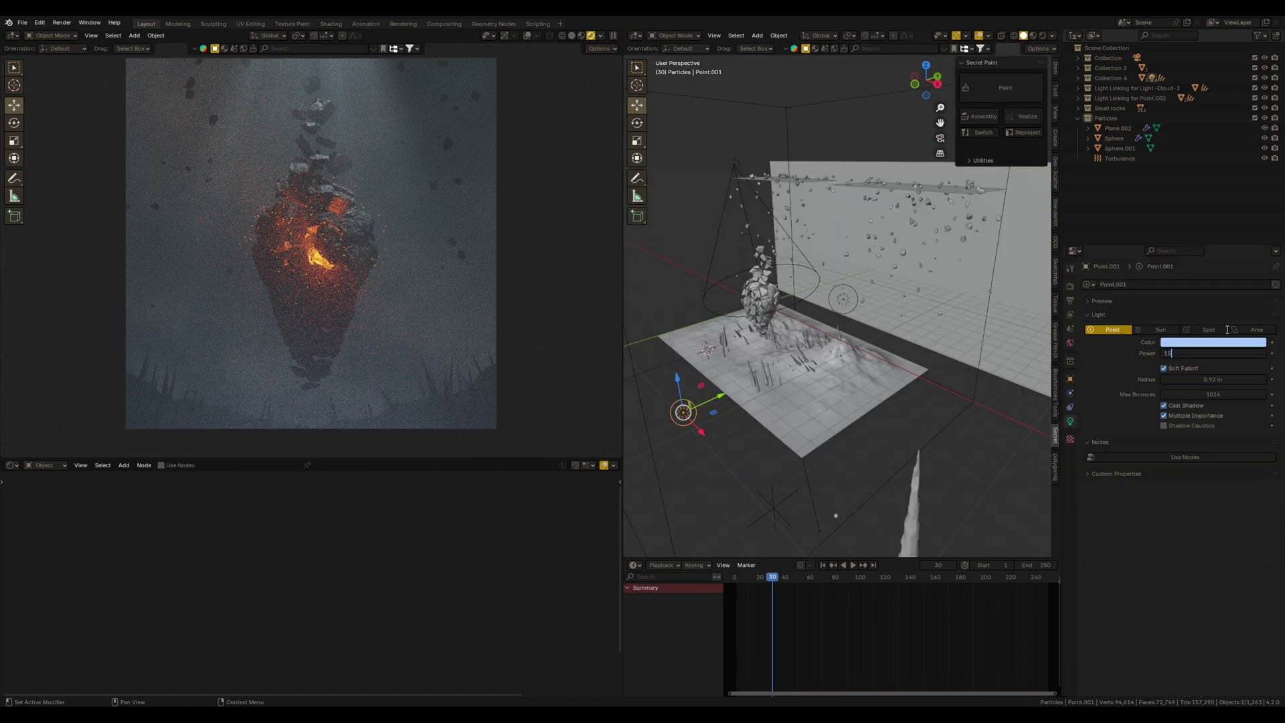
type("0")
- Try higher Power values on Point.001, including 1000 W, then settle on 600 W
key("Return")
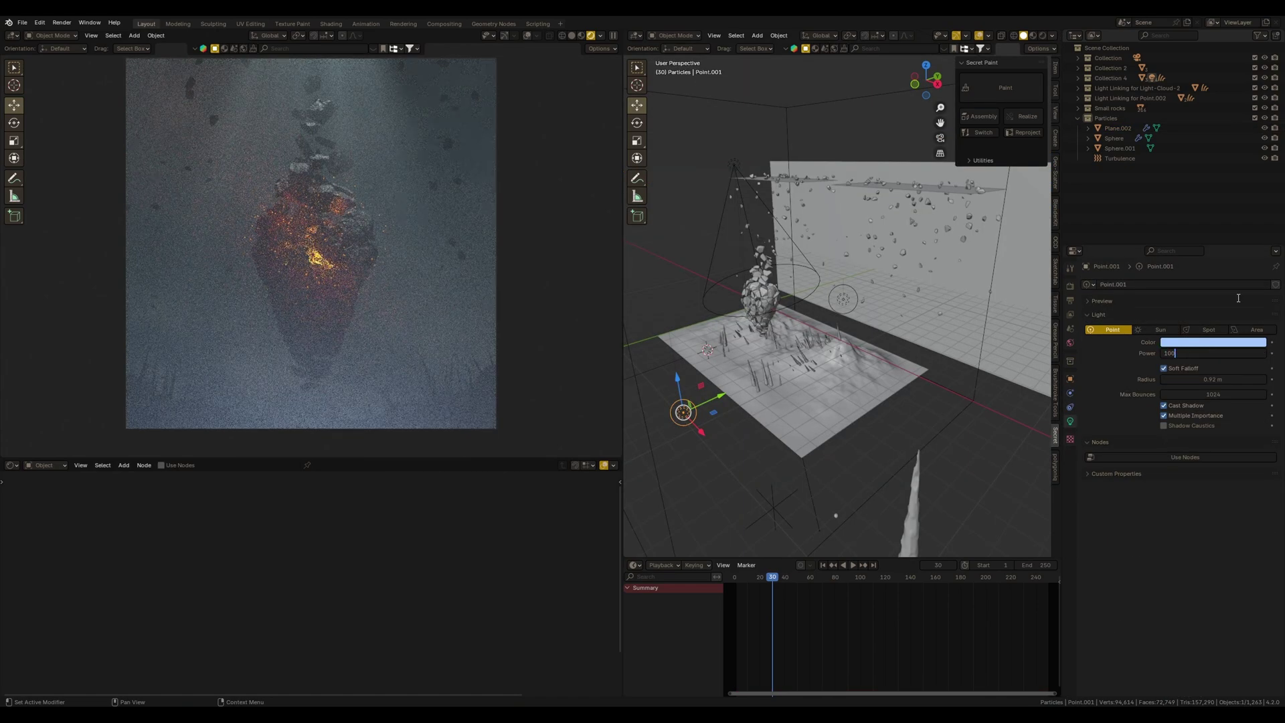
type("0")
key("Return")
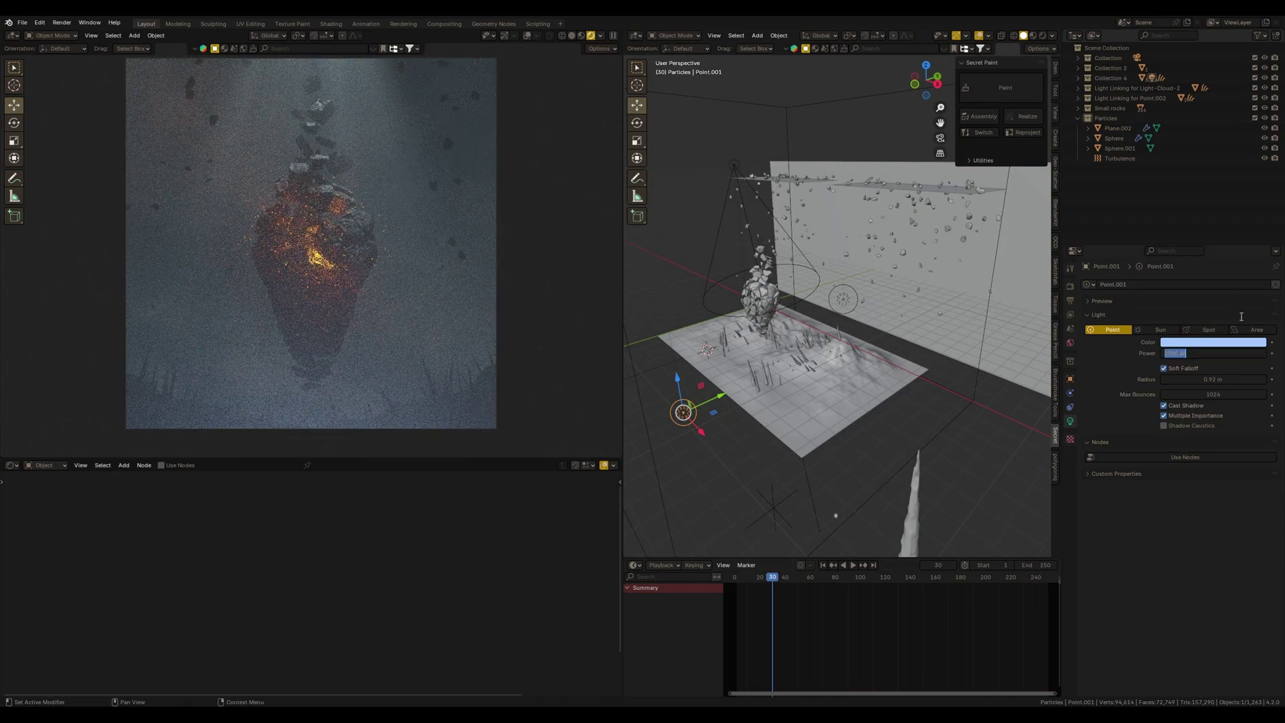
key("Return")
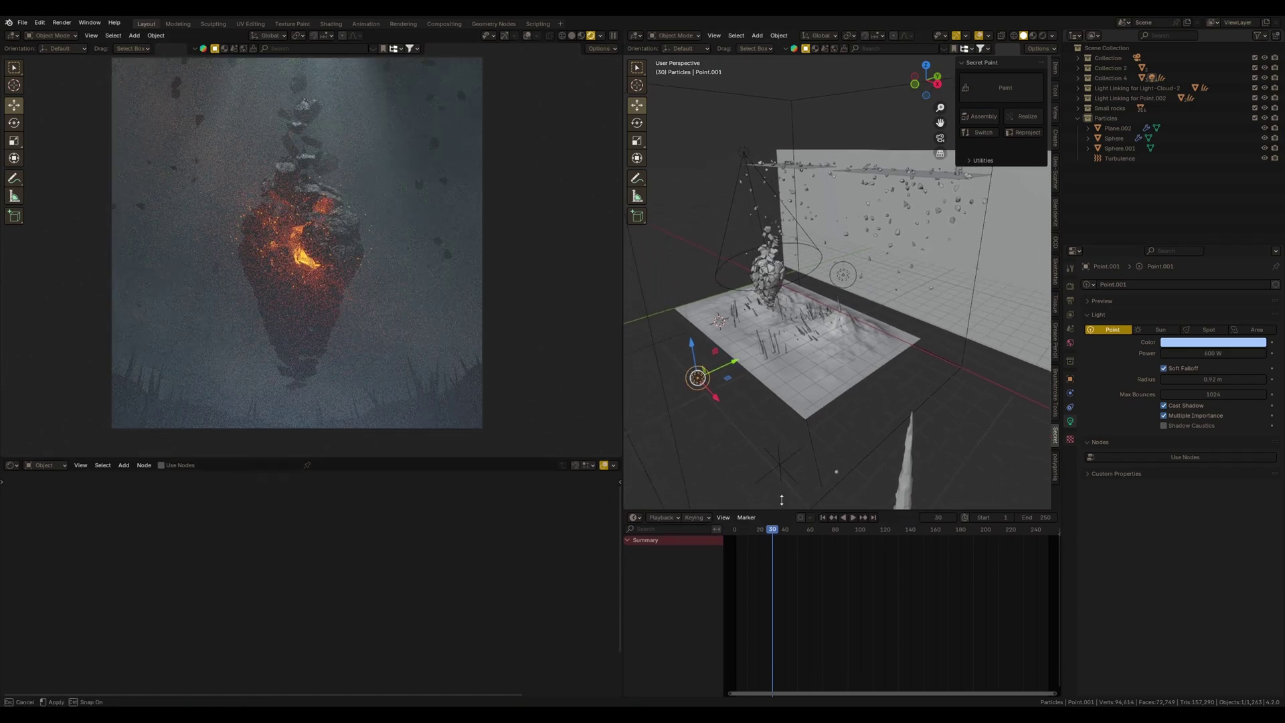
- Show the compositing node tree and an asset browser with the cgslav lab library
left_click_drag(704, 559, 702, 492)
left_click(24, 468)
left_click(40, 531)
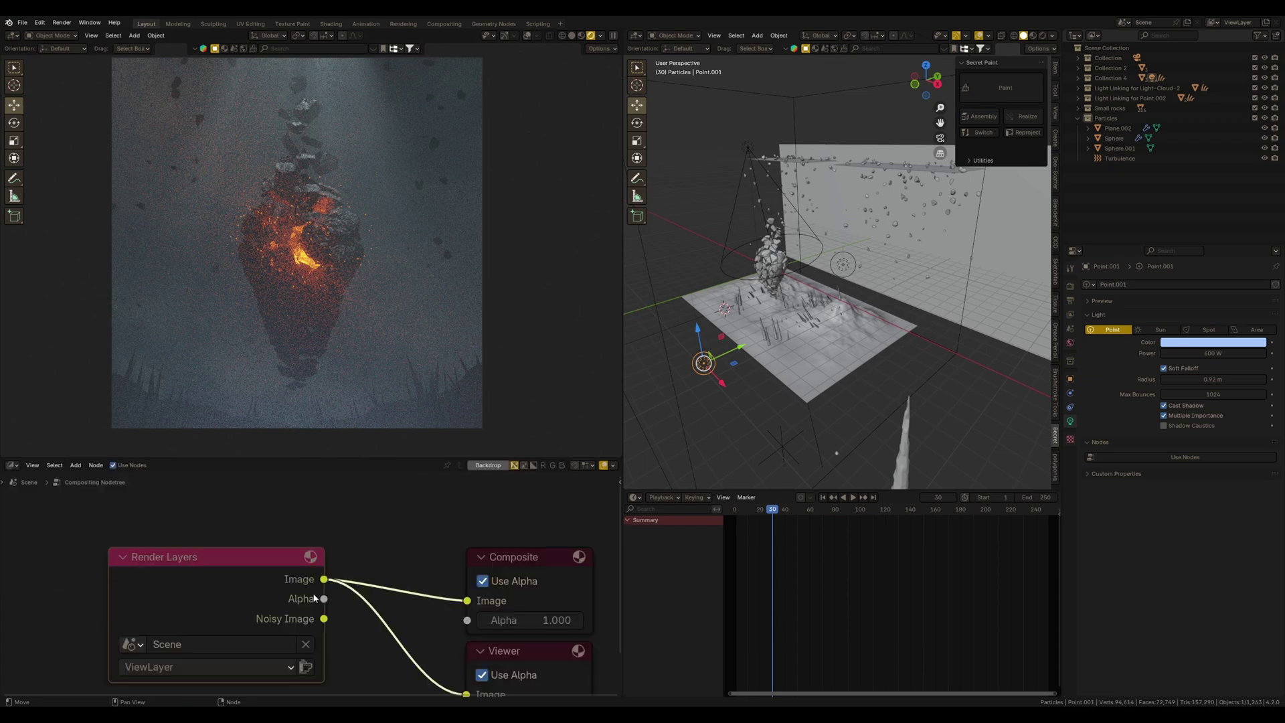
mouse_move(307, 582)
left_mouse_down()
mouse_move(168, 581)
mouse_move(143, 565)
left_mouse_up()
scroll(382, 583, "down", 2)
left_click(600, 36)
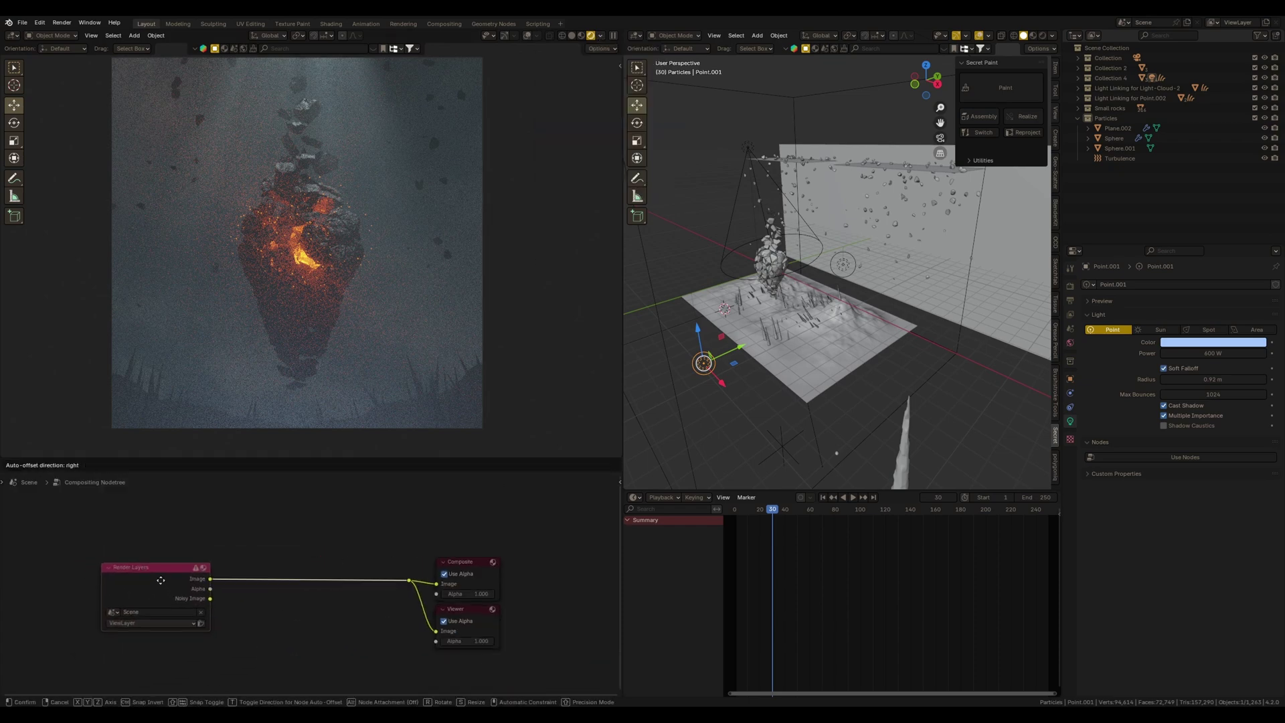
left_click(920, 557)
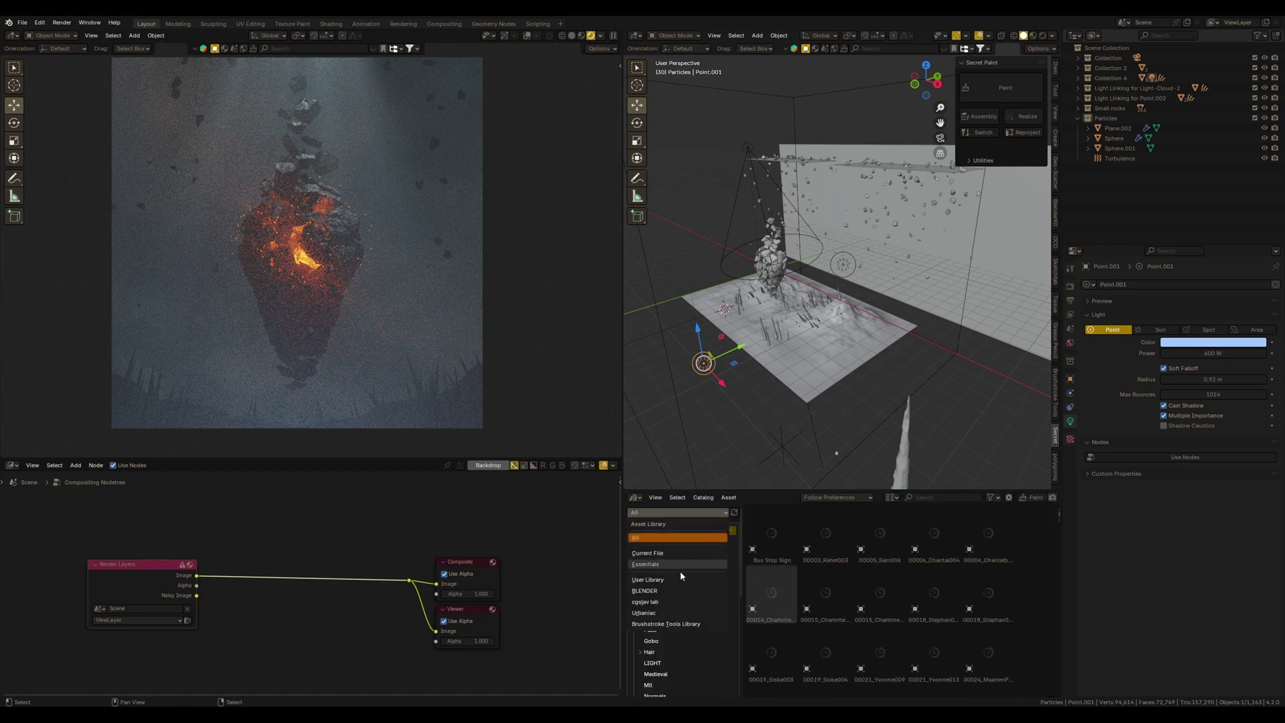
left_click(666, 599)
scroll(874, 603, "down", 2)
- Insert Glow CC1 between Render Layers and Composite and set Glare Threshold to 1.160
mouse_move(772, 607)
left_mouse_down()
mouse_move(462, 595)
mouse_move(332, 613)
left_mouse_up()
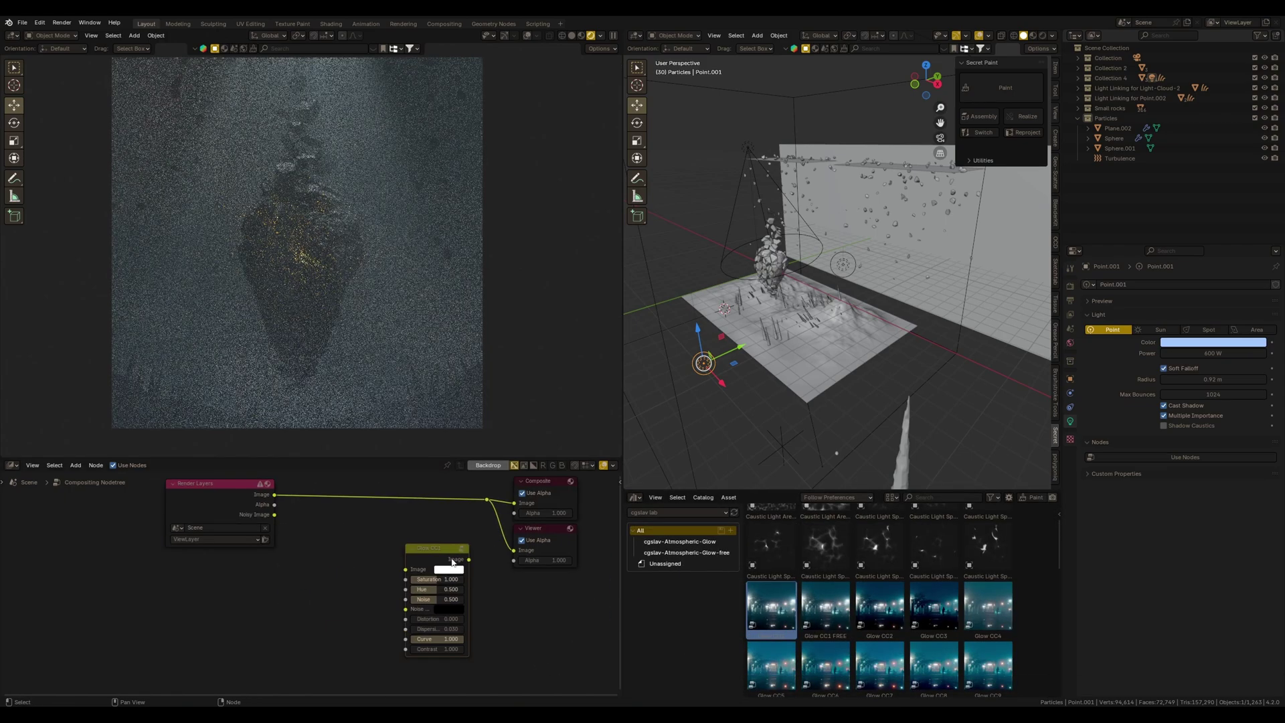
left_click(421, 515)
scroll(420, 514, "up", 1)
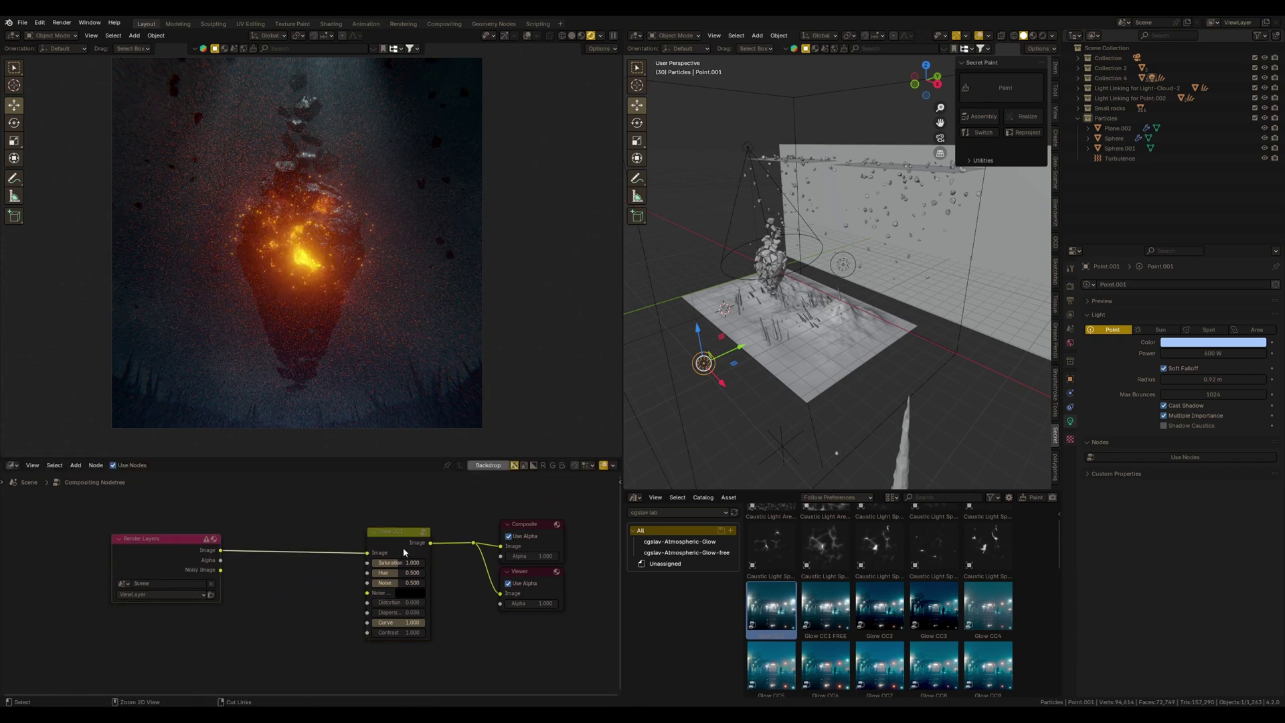
scroll(395, 565, "up", 1)
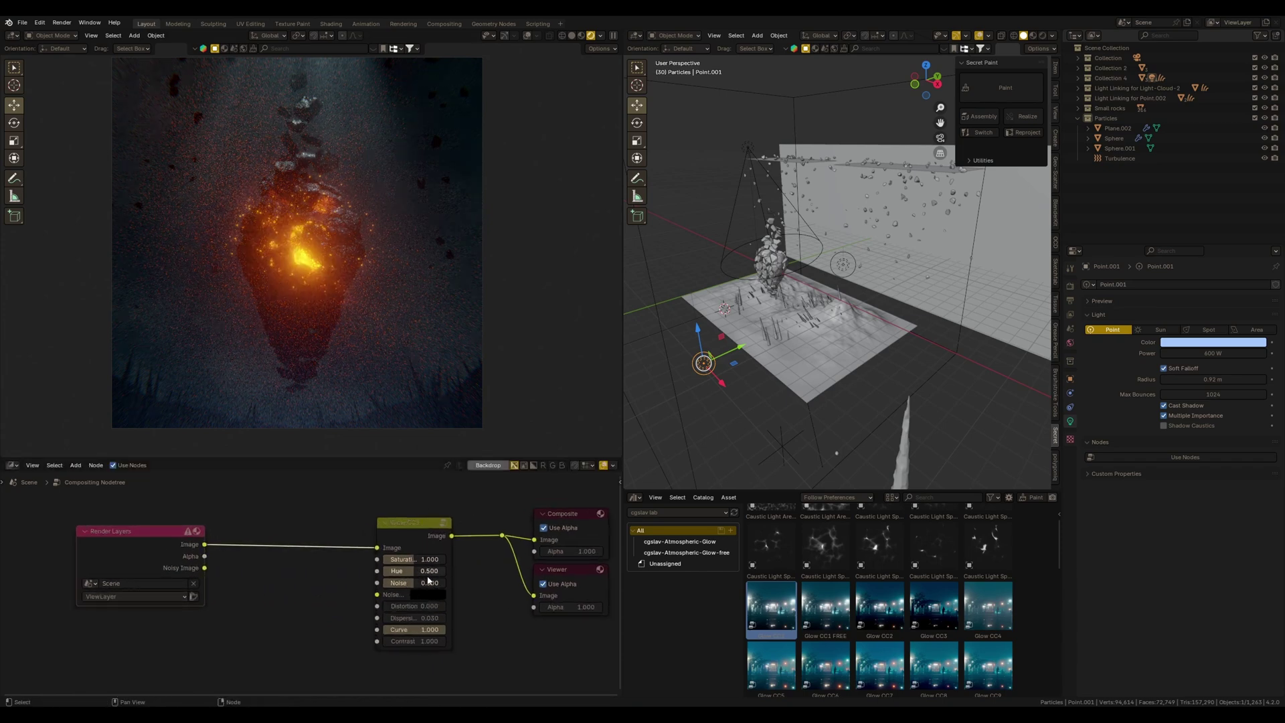
key("Tab")
scroll(370, 565, "up", 2)
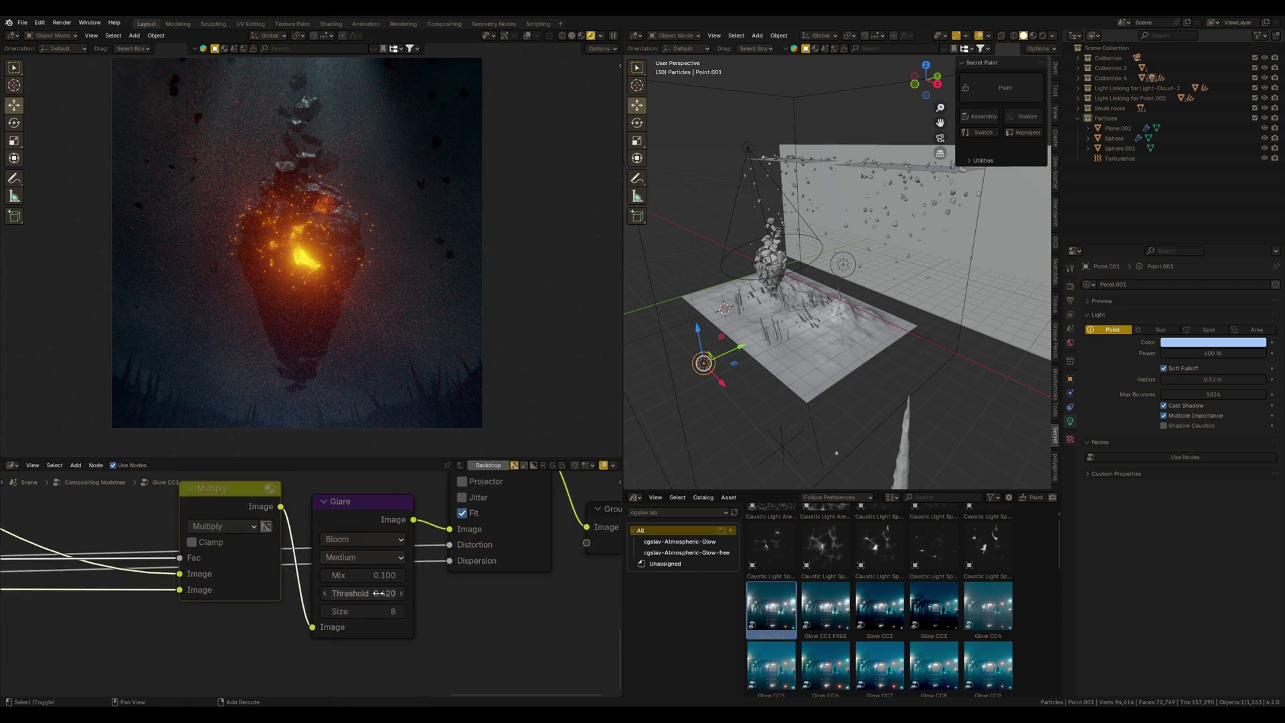
left_click_drag(382, 592, 410, 593)
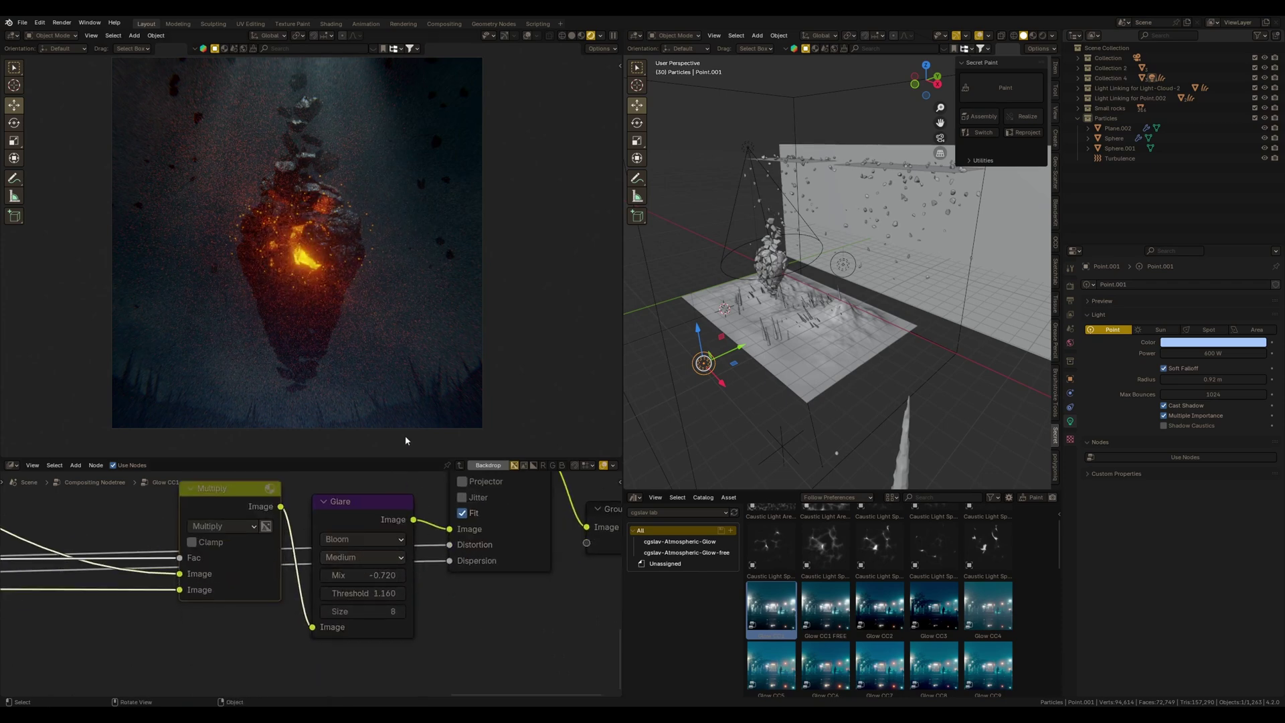
- Move one rock of the heart to a new position in the camera view
key("KP_0")
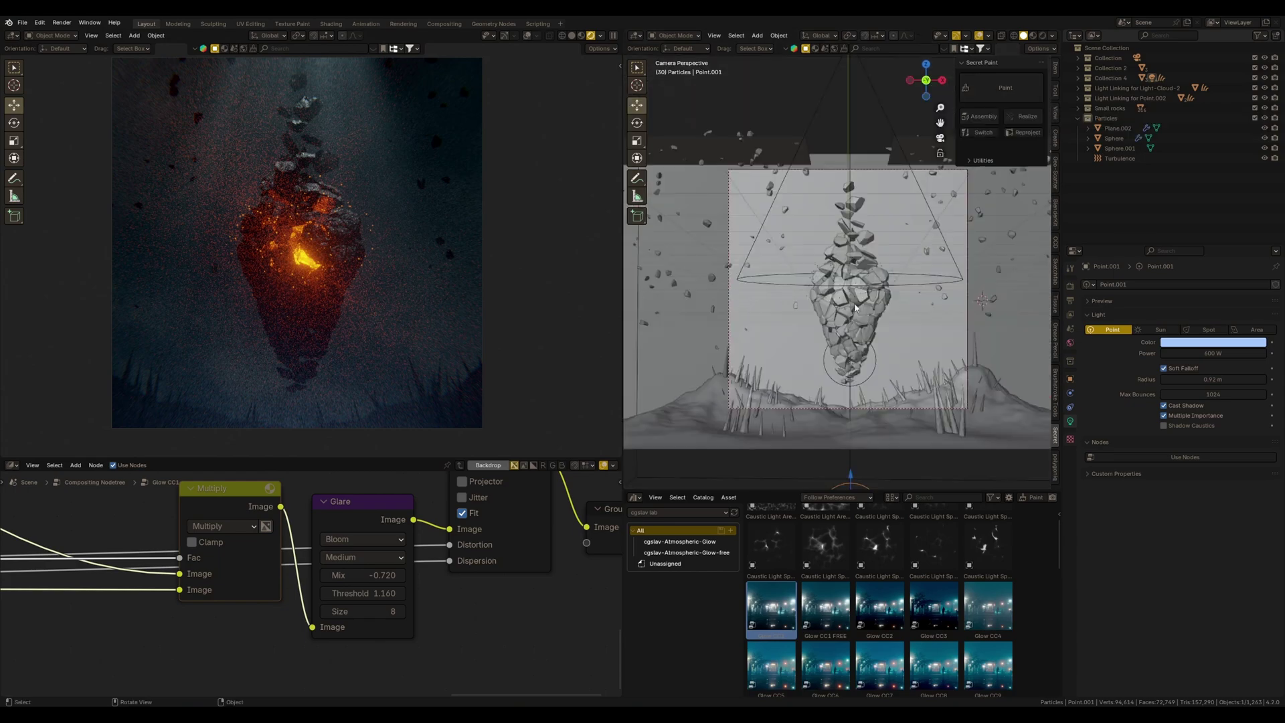
left_click(882, 279)
key("g")
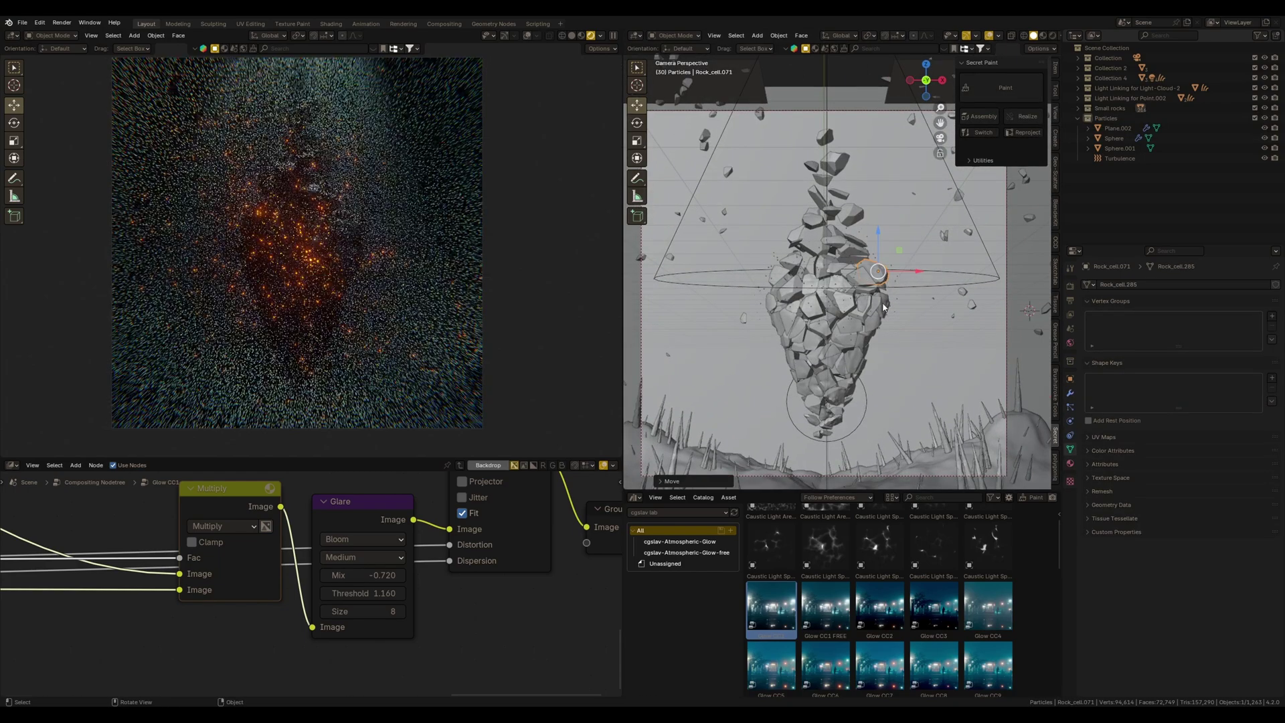
left_click(909, 287)
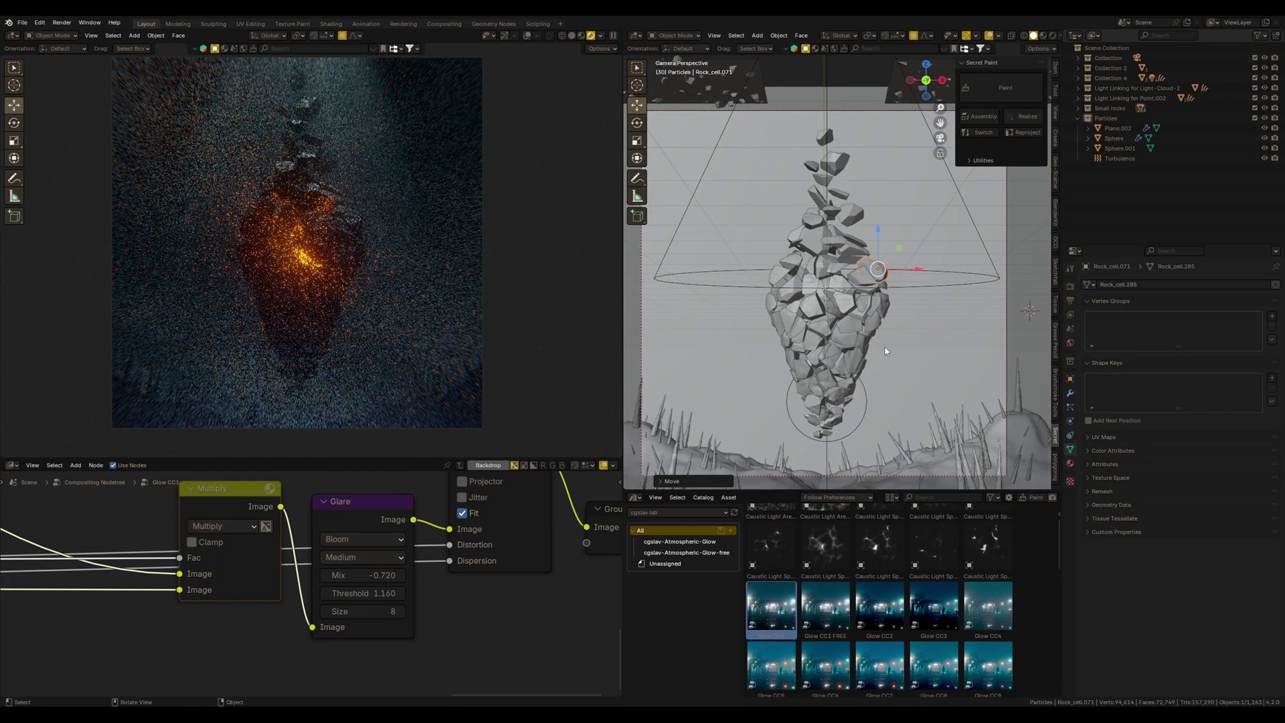
- Select another rock, then set the Filter node to Diamond Sharpen at about 0.41
left_click(848, 318)
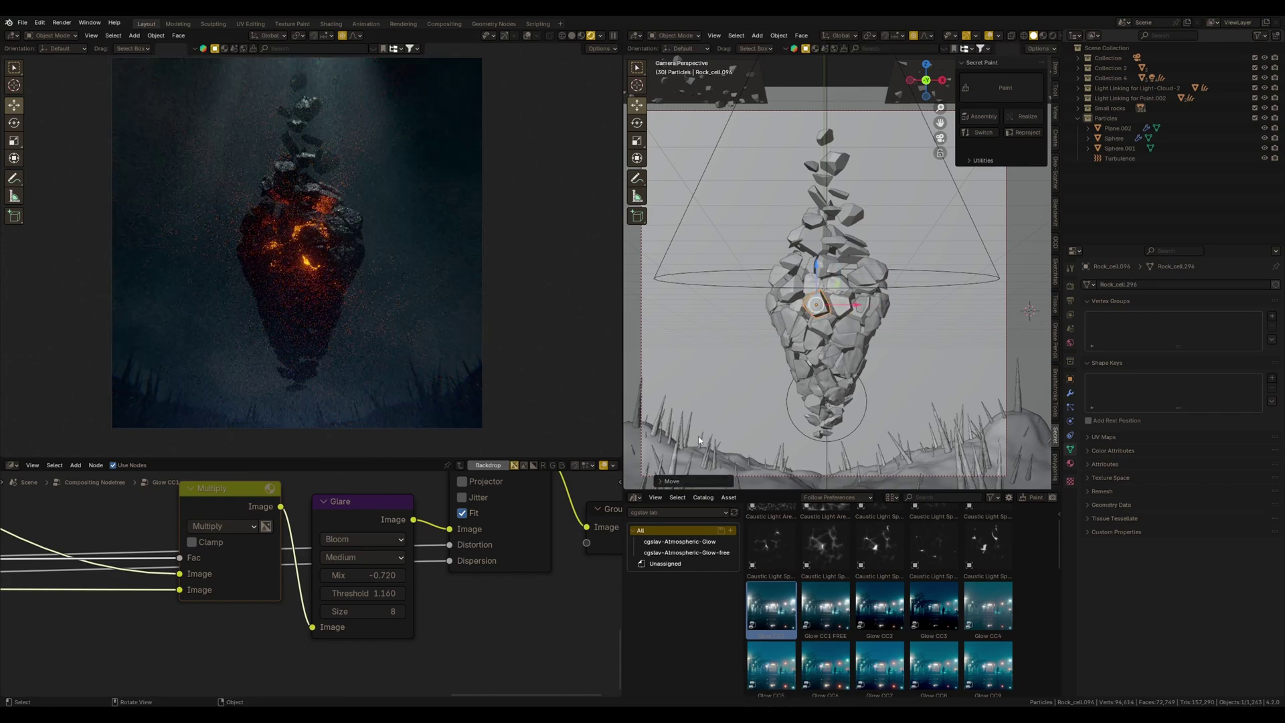
left_click(261, 455)
middle_click_drag(311, 524, 355, 524)
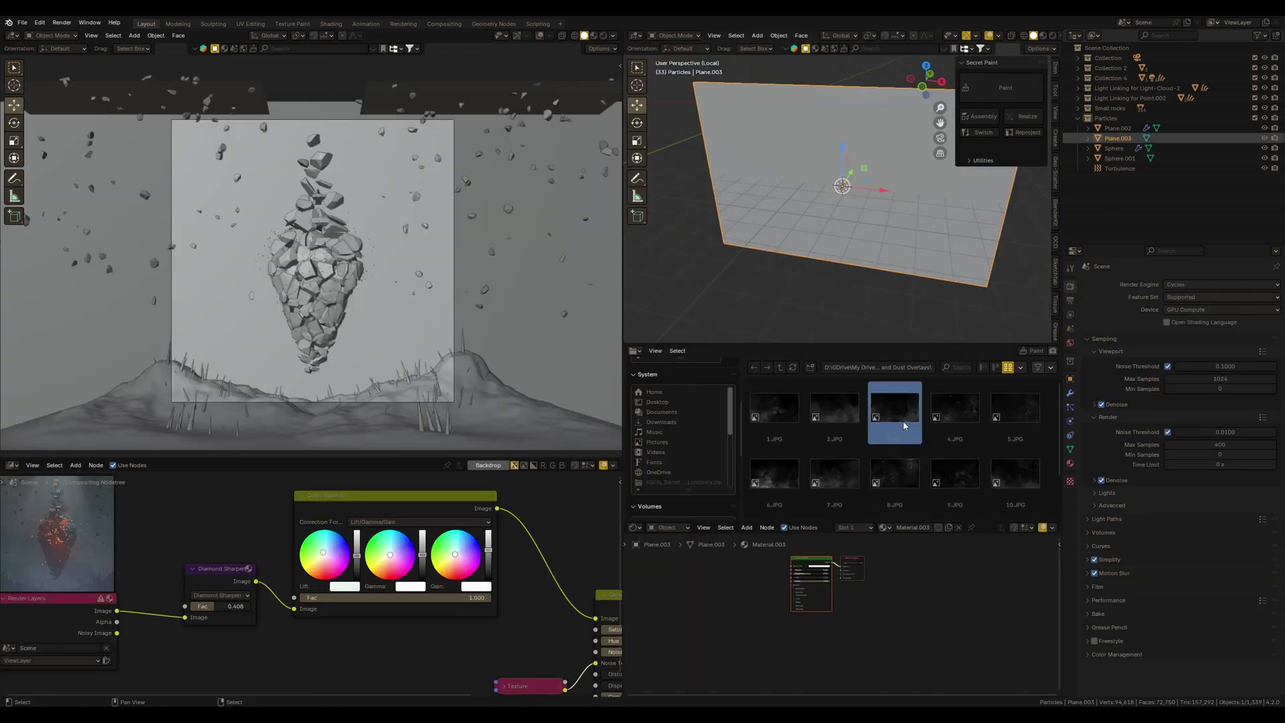
- Apply the dust image to the plane's material and add a Color Ramp from its Color output
left_click_drag(904, 426, 891, 225)
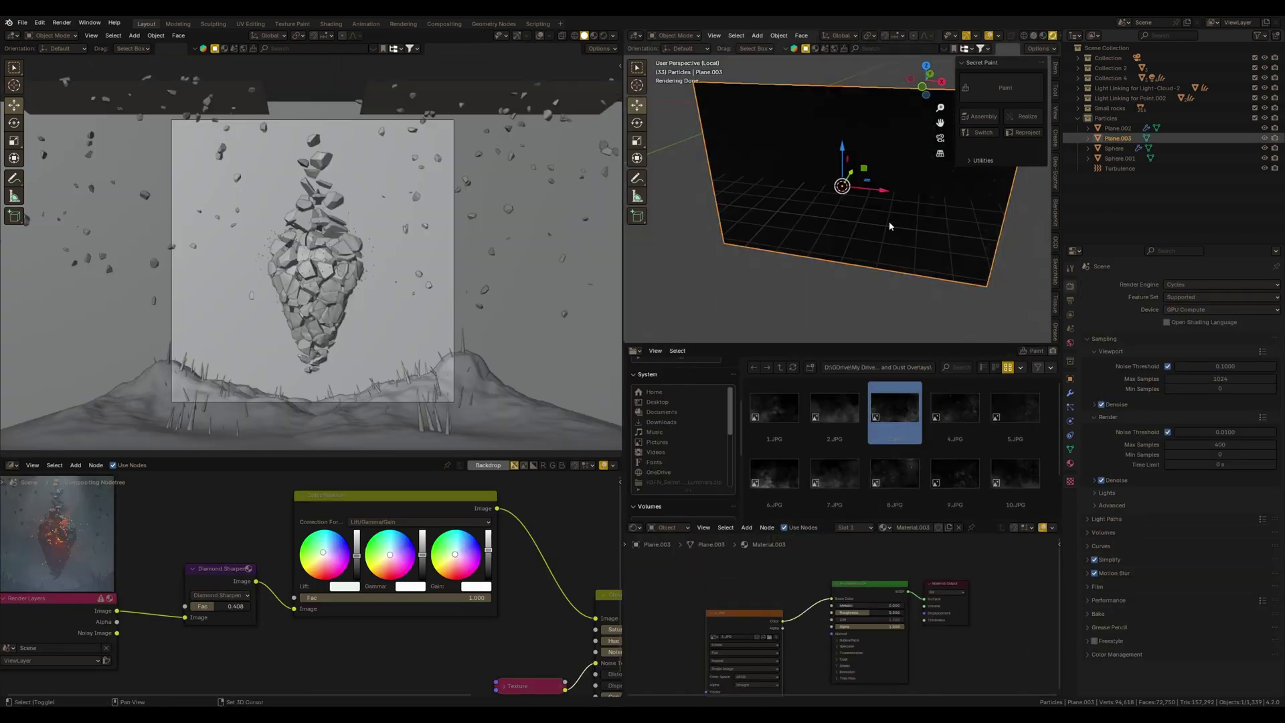
middle_click_drag(828, 226, 829, 191)
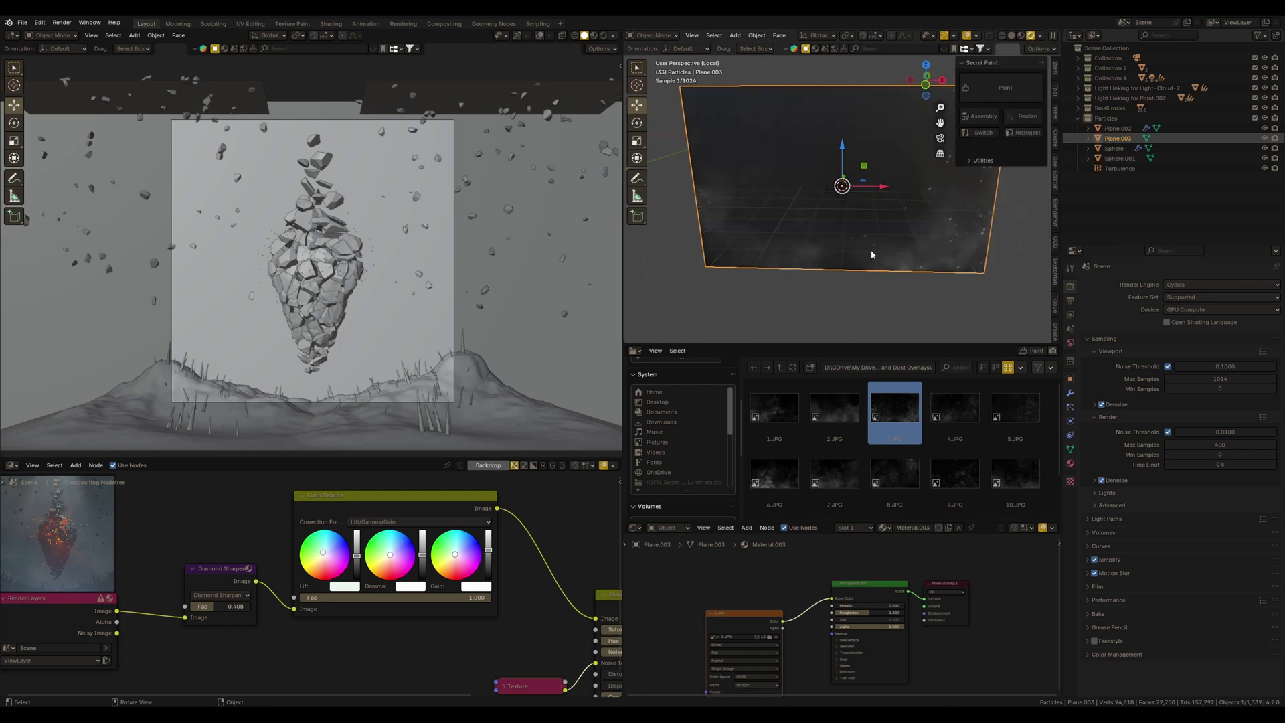
scroll(784, 612, "up", 2)
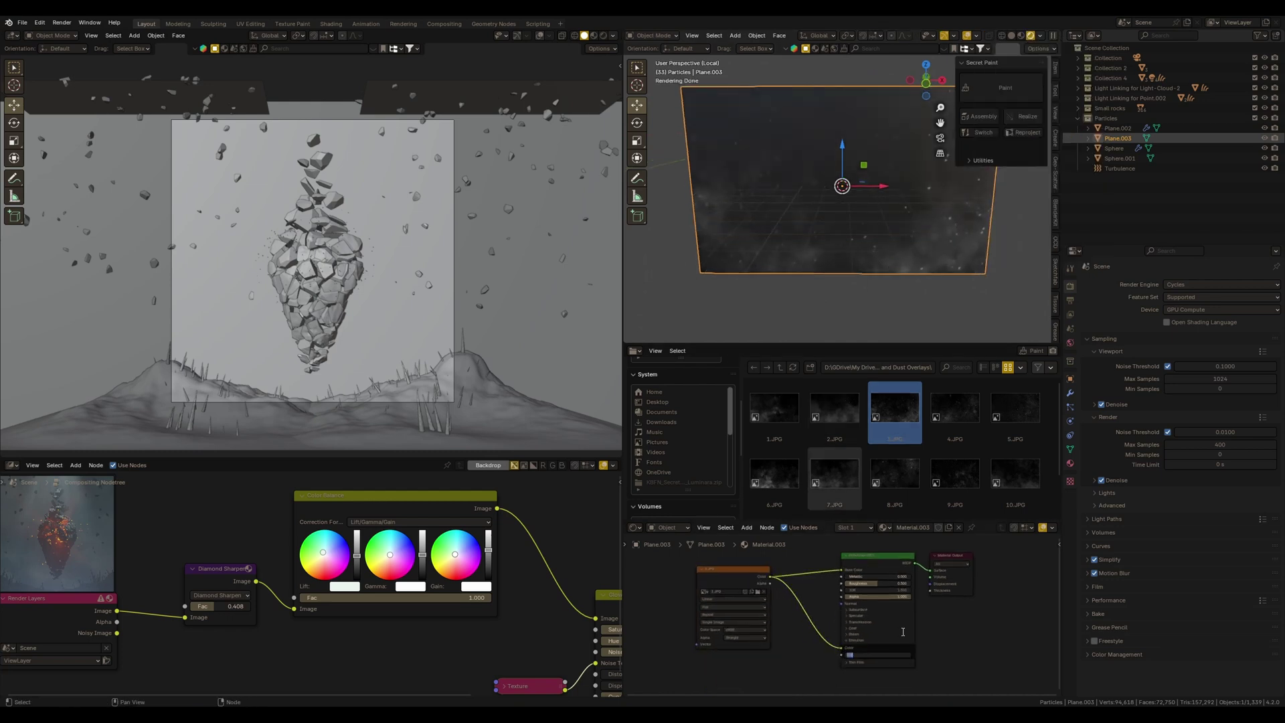
mouse_move(733, 569)
left_mouse_down()
mouse_move(666, 558)
mouse_move(753, 579)
left_mouse_up()
type("col")
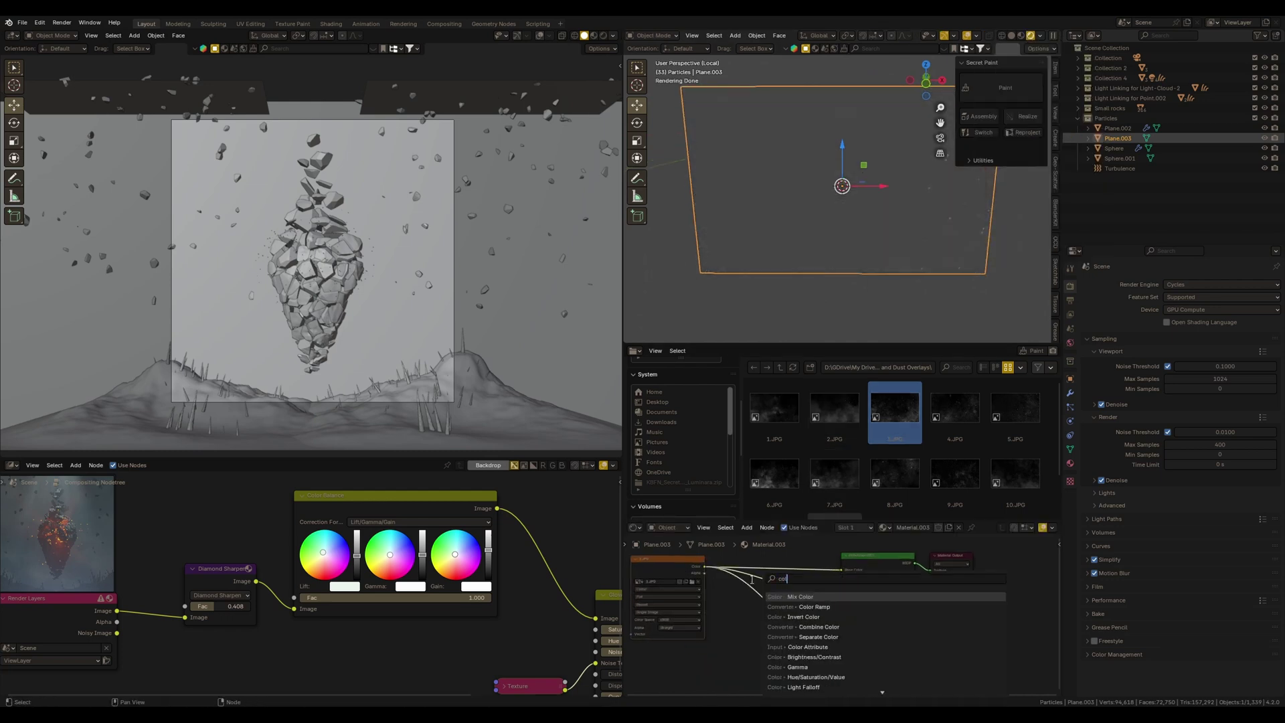
left_click(799, 607)
left_click(771, 625)
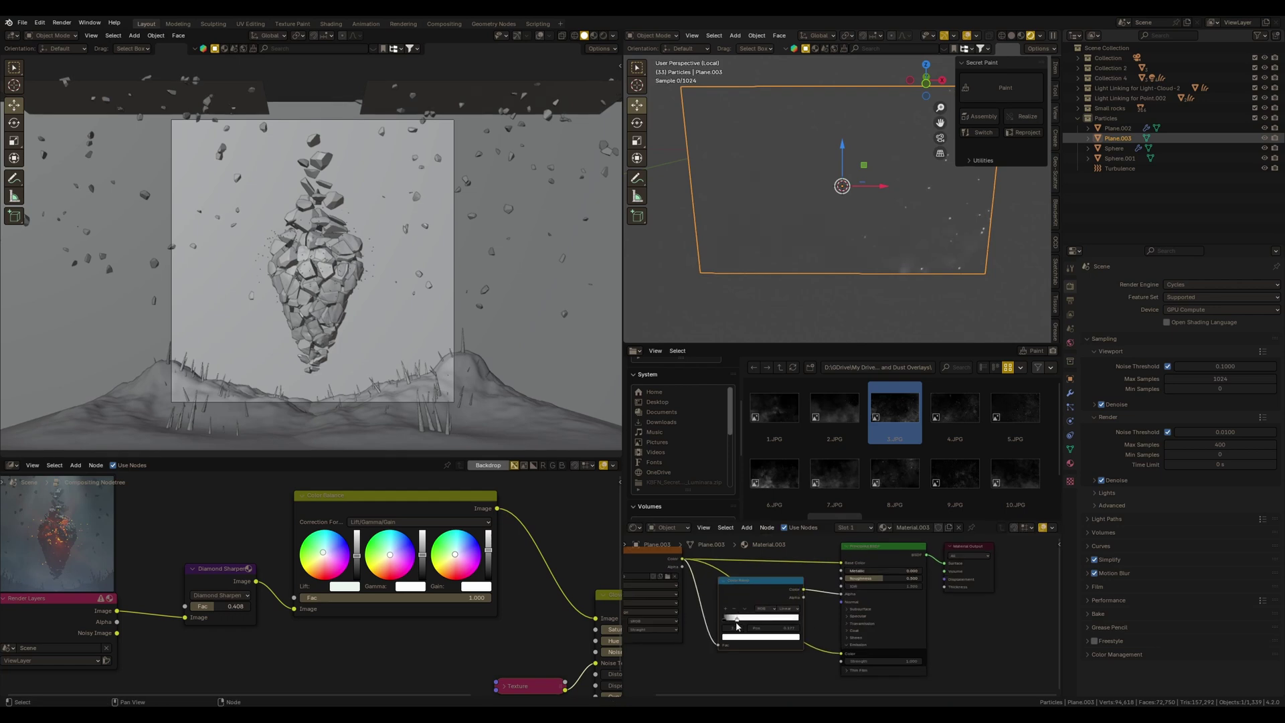
middle_click_drag(775, 628, 873, 632)
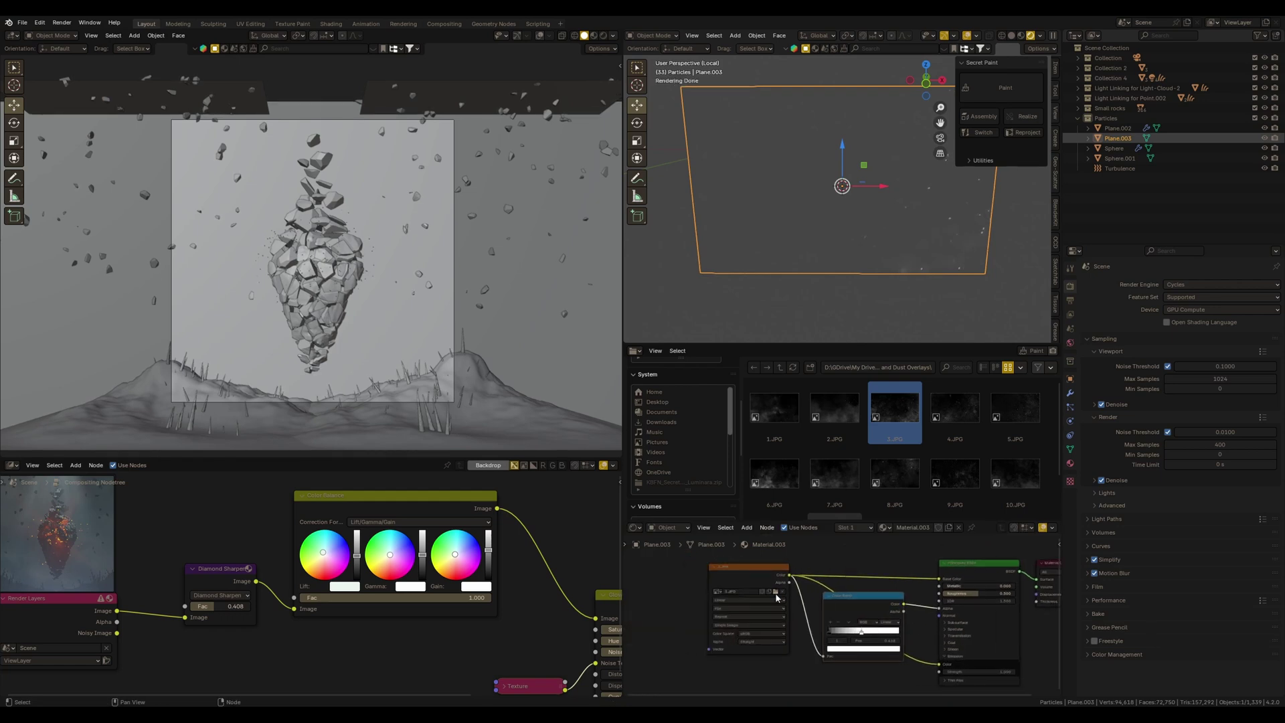
- Load the dust JPG into the Image Texture, then leave local view in rendered shading
left_click(769, 591)
double_click(855, 273)
left_click(1015, 39)
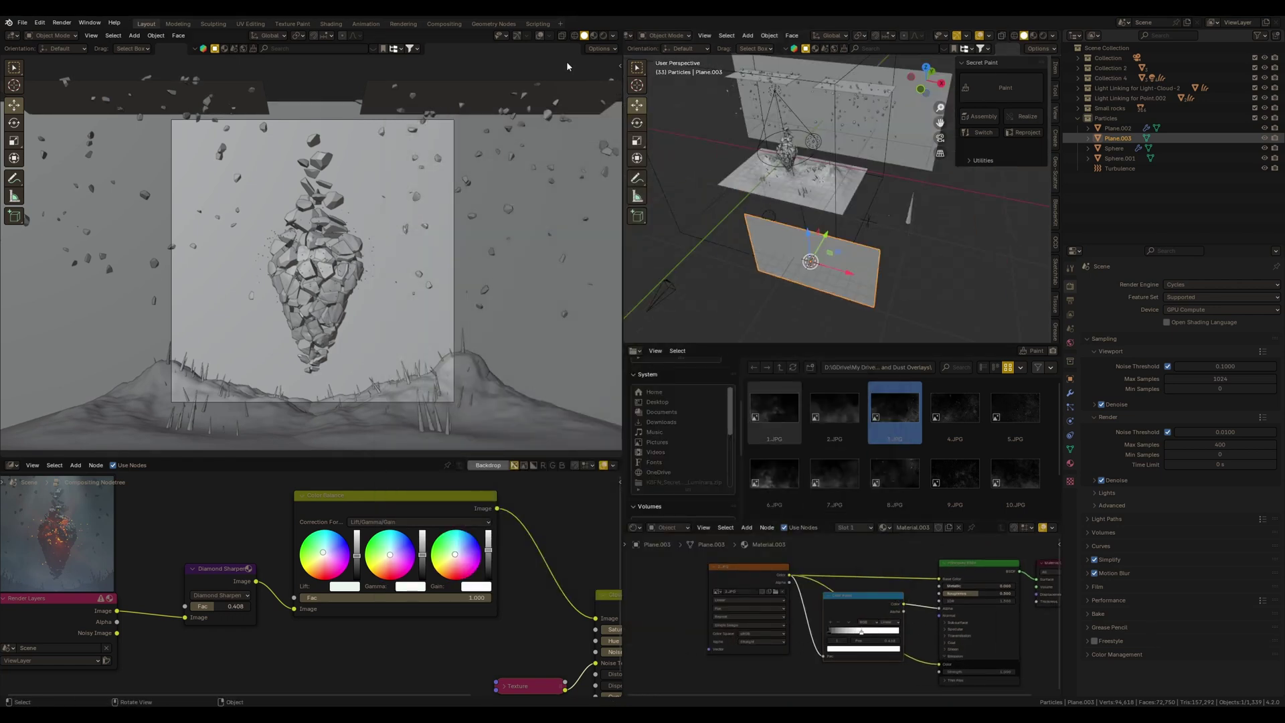
left_click(591, 35)
- Position the dust plane Plane.003 in front of the camera
left_click_drag(803, 251, 845, 183)
scroll(845, 183, "up", 5)
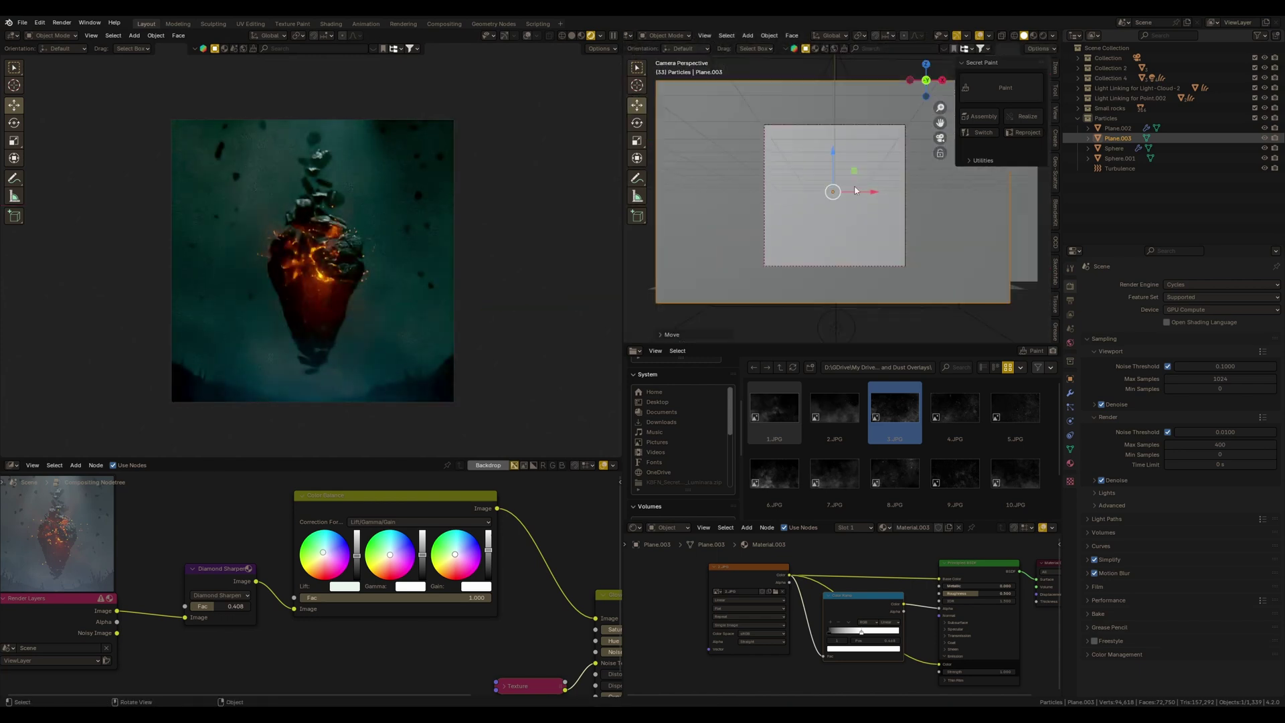
middle_click_drag(846, 184, 821, 223)
key("KP_0")
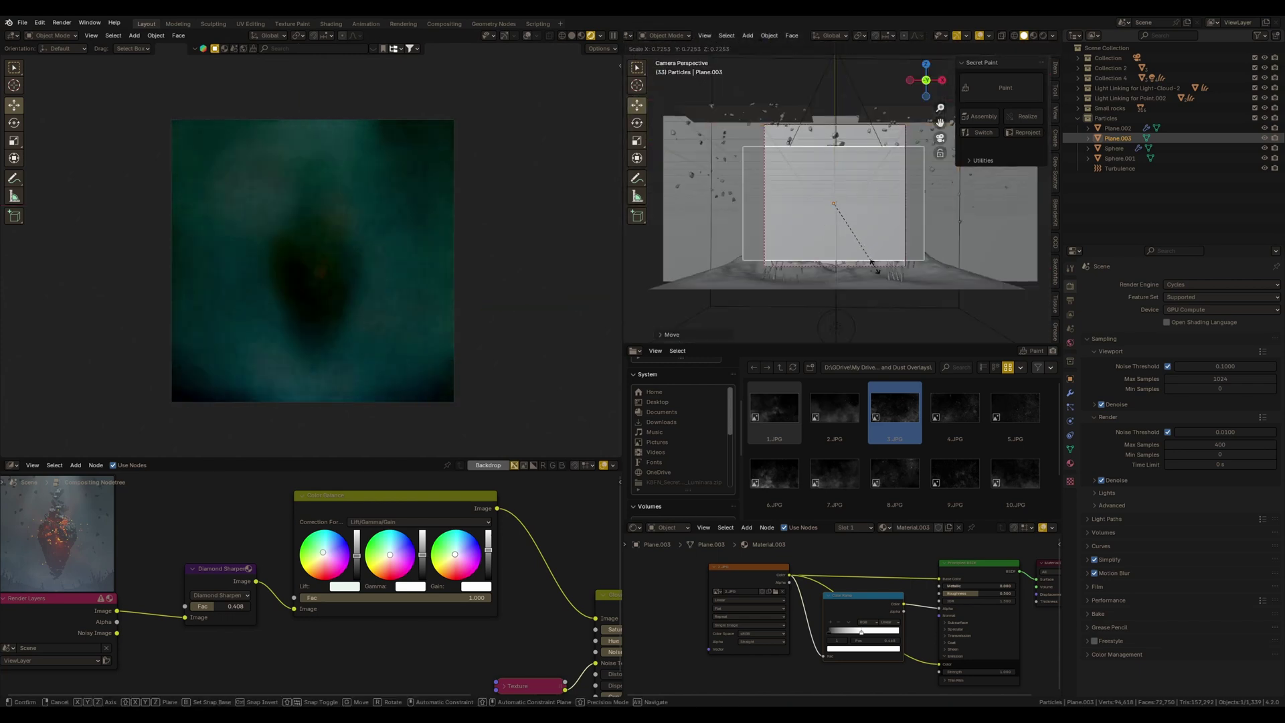
key("KP_7")
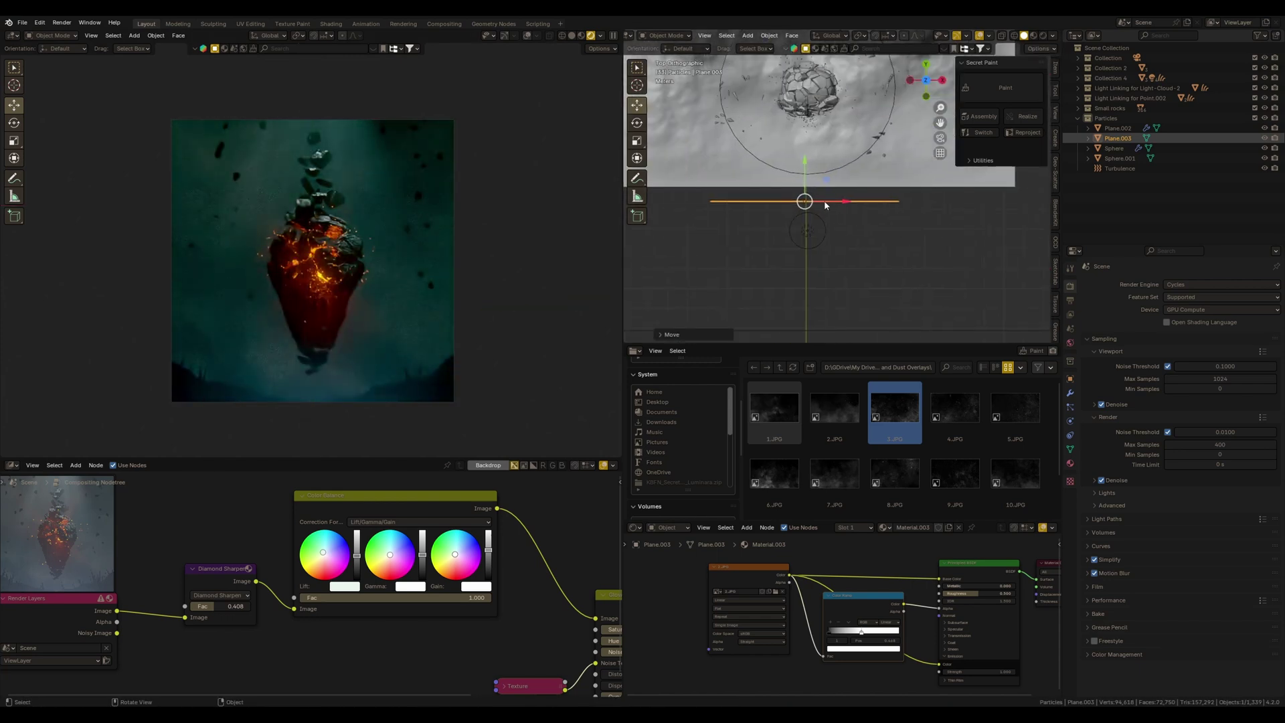
middle_click_drag(867, 553, 731, 527)
key("KP_0")
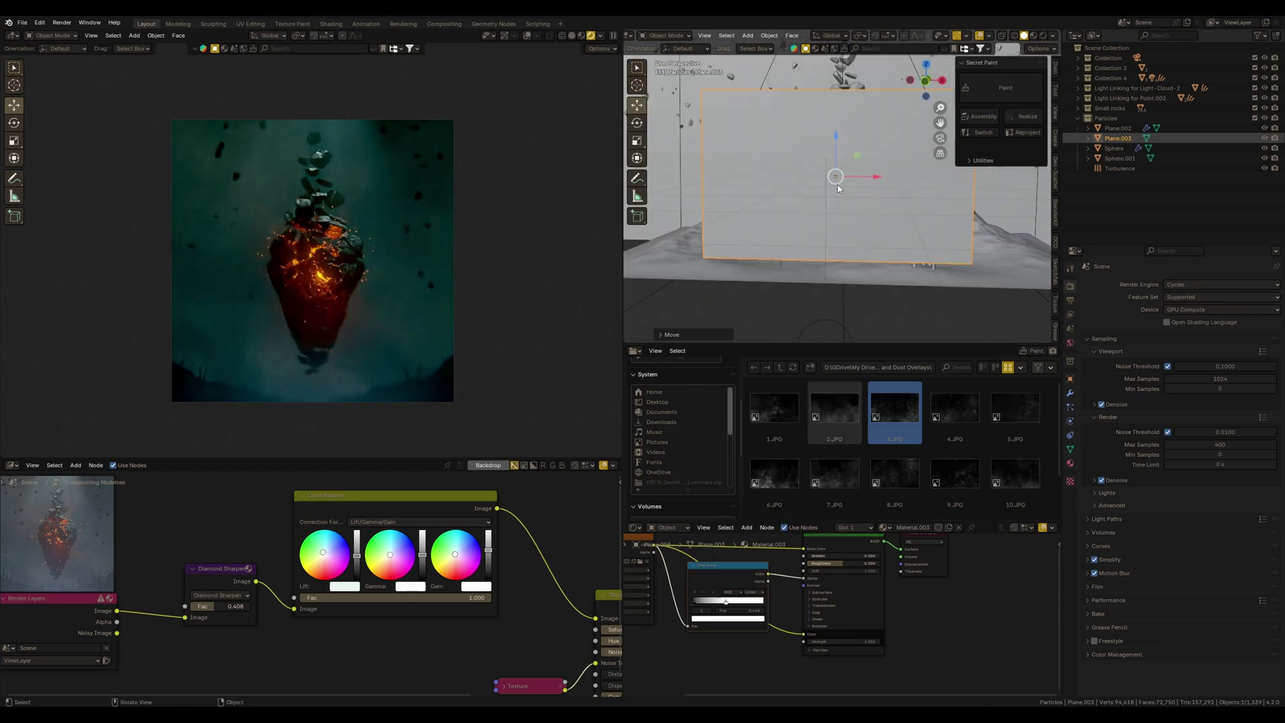
middle_click_drag(881, 332, 892, 310)
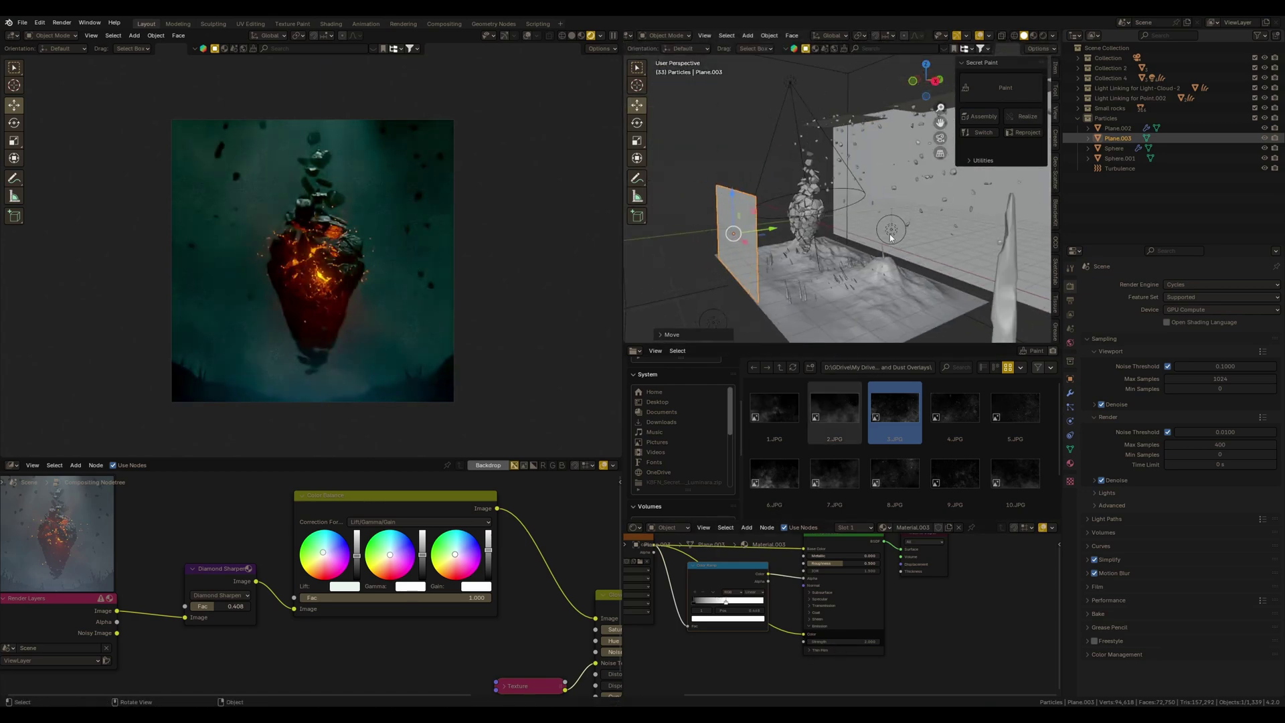
- Lower the Light-Cloud-2 spot light above the heart and render with F12
left_click(890, 235)
left_click(713, 323)
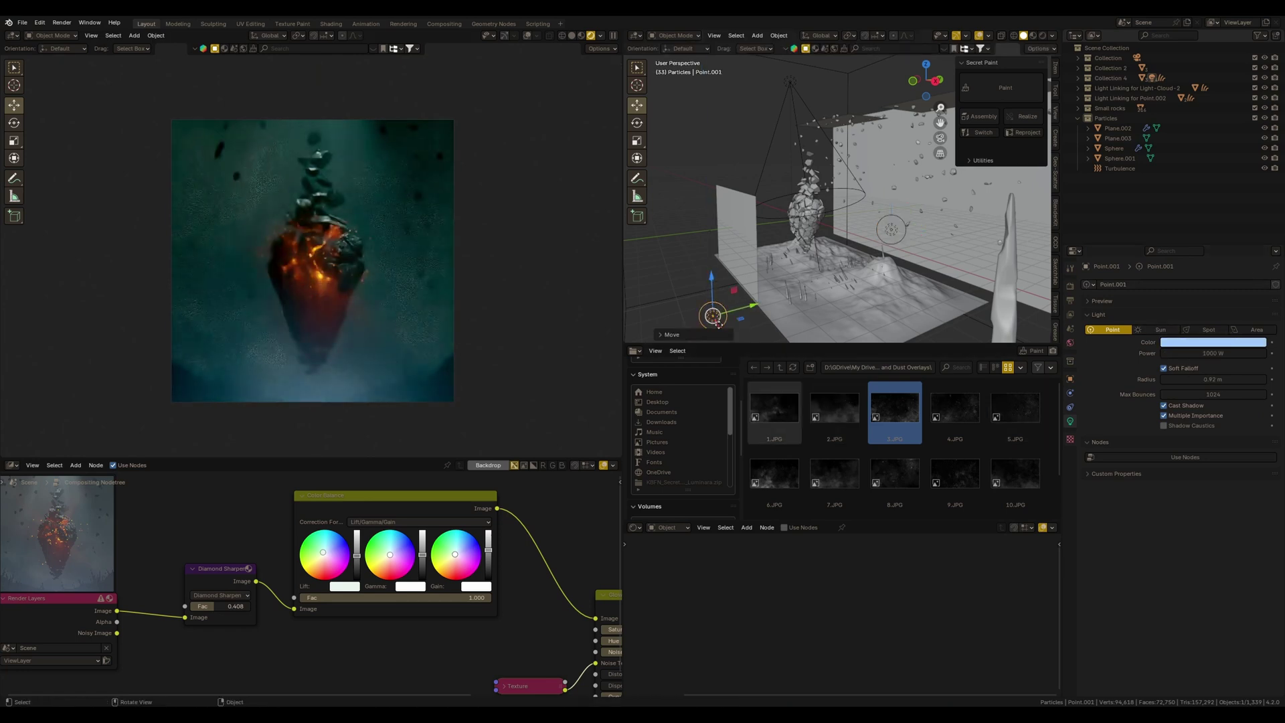
left_click(790, 82)
left_click_drag(801, 65, 832, 294)
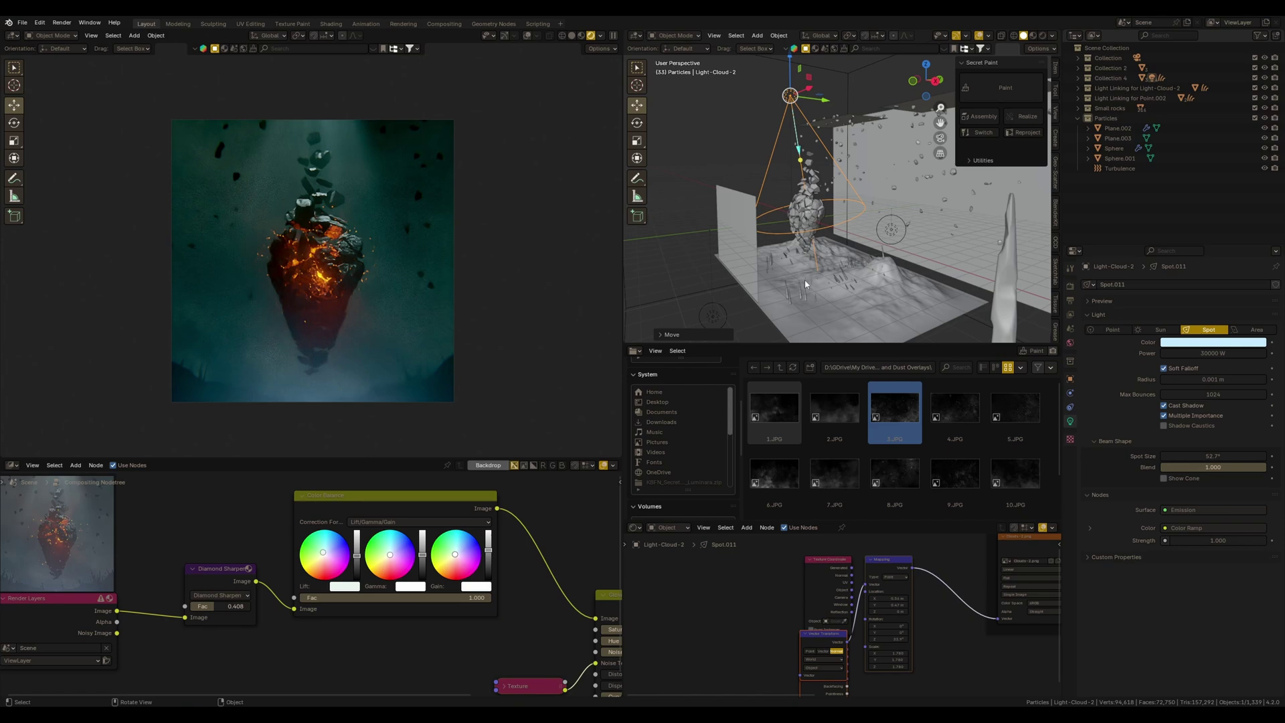
left_click(573, 38)
key("F12")
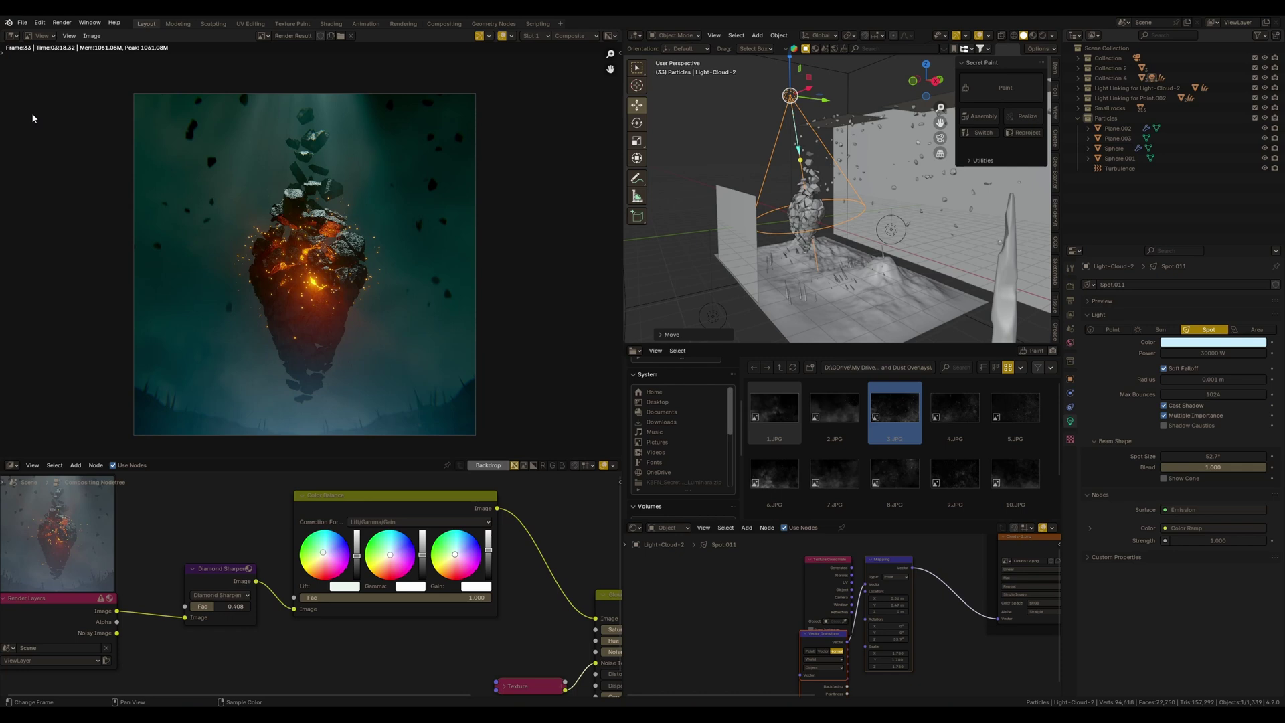
scroll(421, 573, "up", 1)
scroll(422, 572, "up", 1)
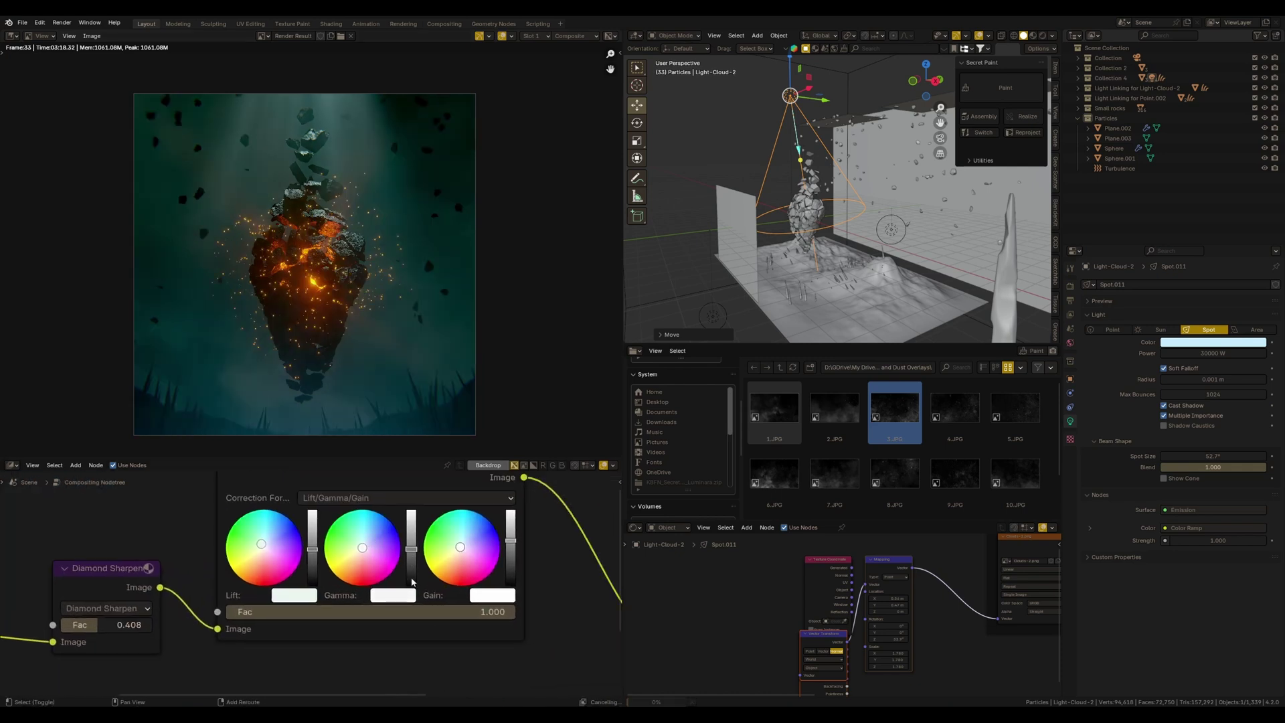
- Lower the Color Balance gamma to tone down the sparks in the composite
left_click_drag(412, 577, 411, 562)
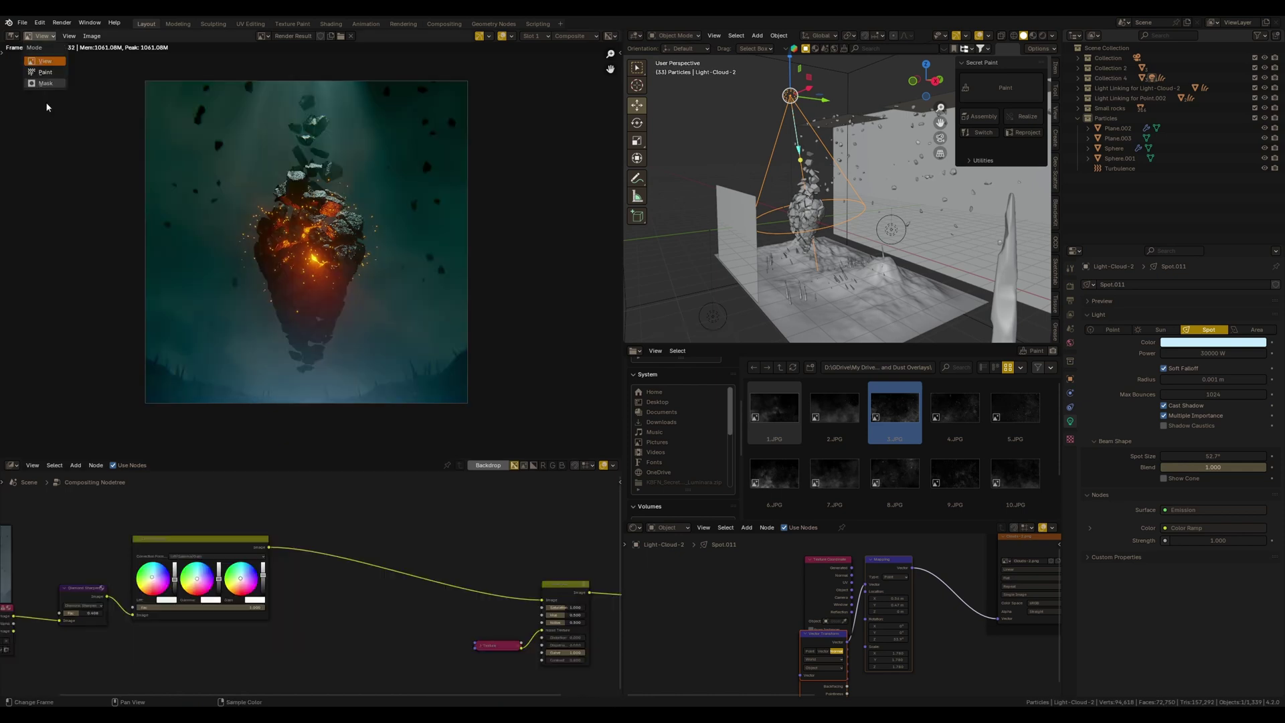
- Shape a new mask into a feathered teardrop around the rock heart
left_click(45, 83)
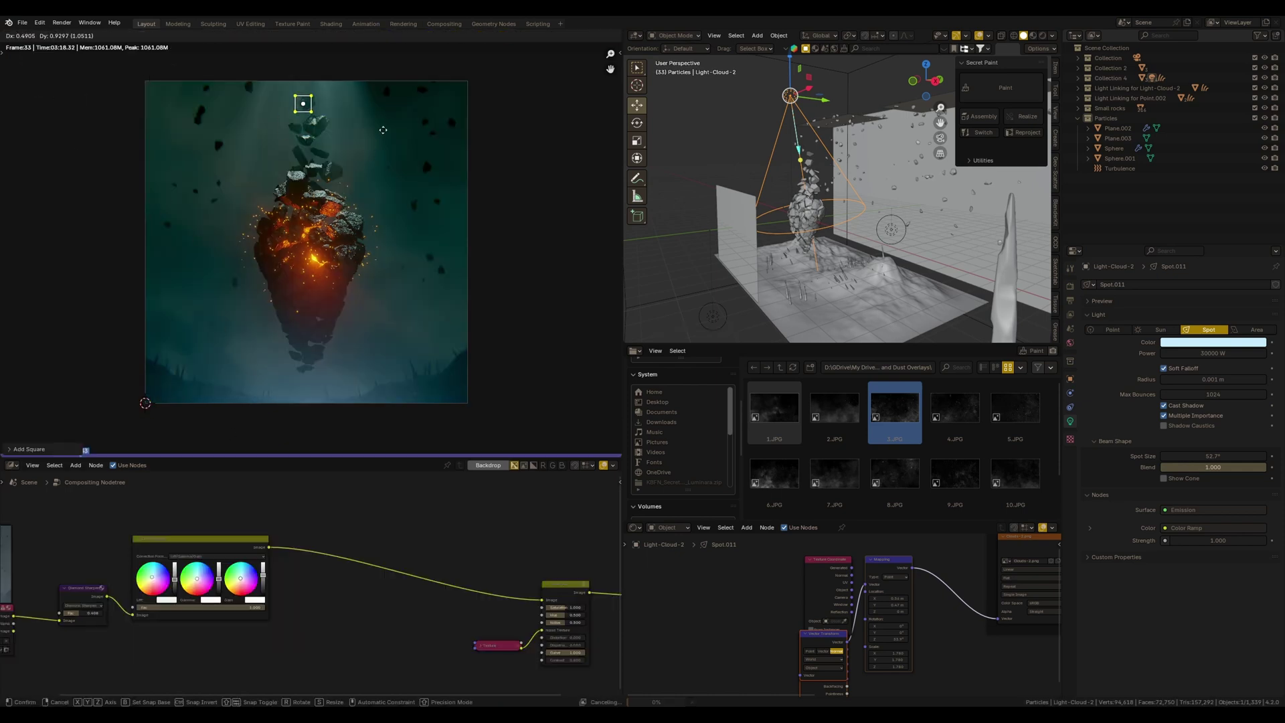
left_click_drag(307, 101, 318, 315)
left_click(317, 316)
key("s")
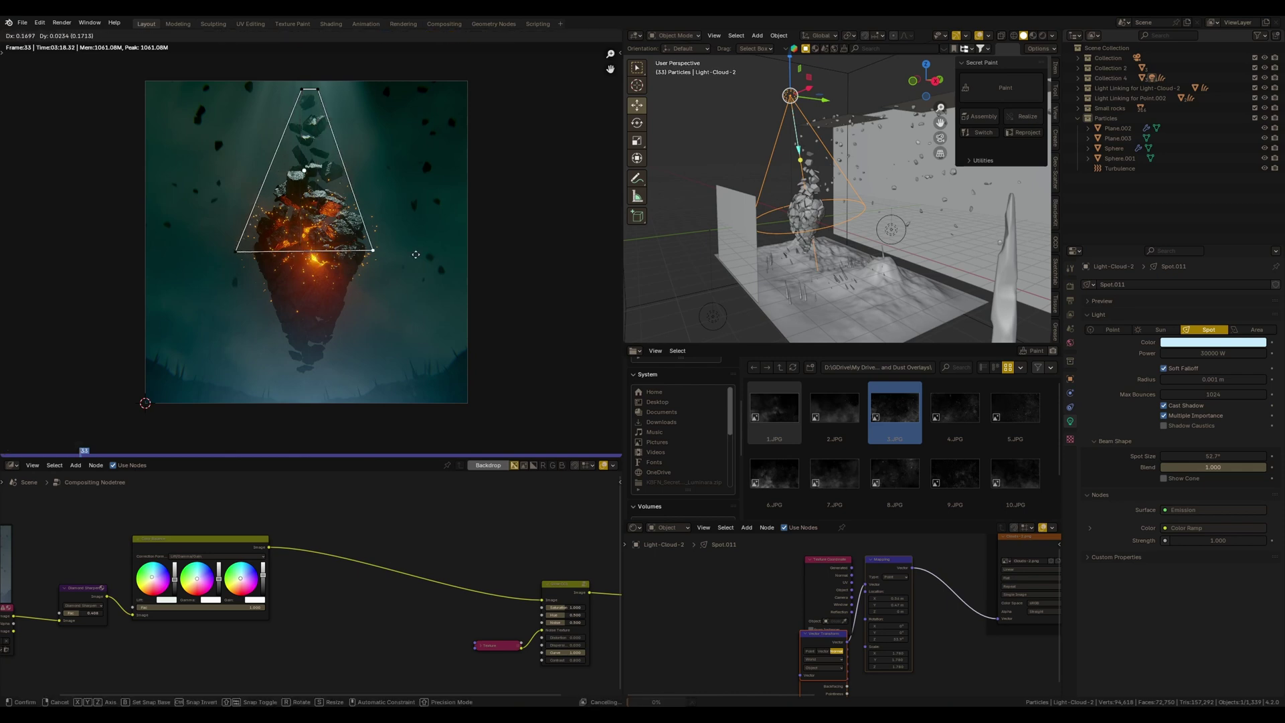
key("Return")
left_click(302, 93)
key("g")
left_click(353, 97)
left_click(308, 313, "ctrl")
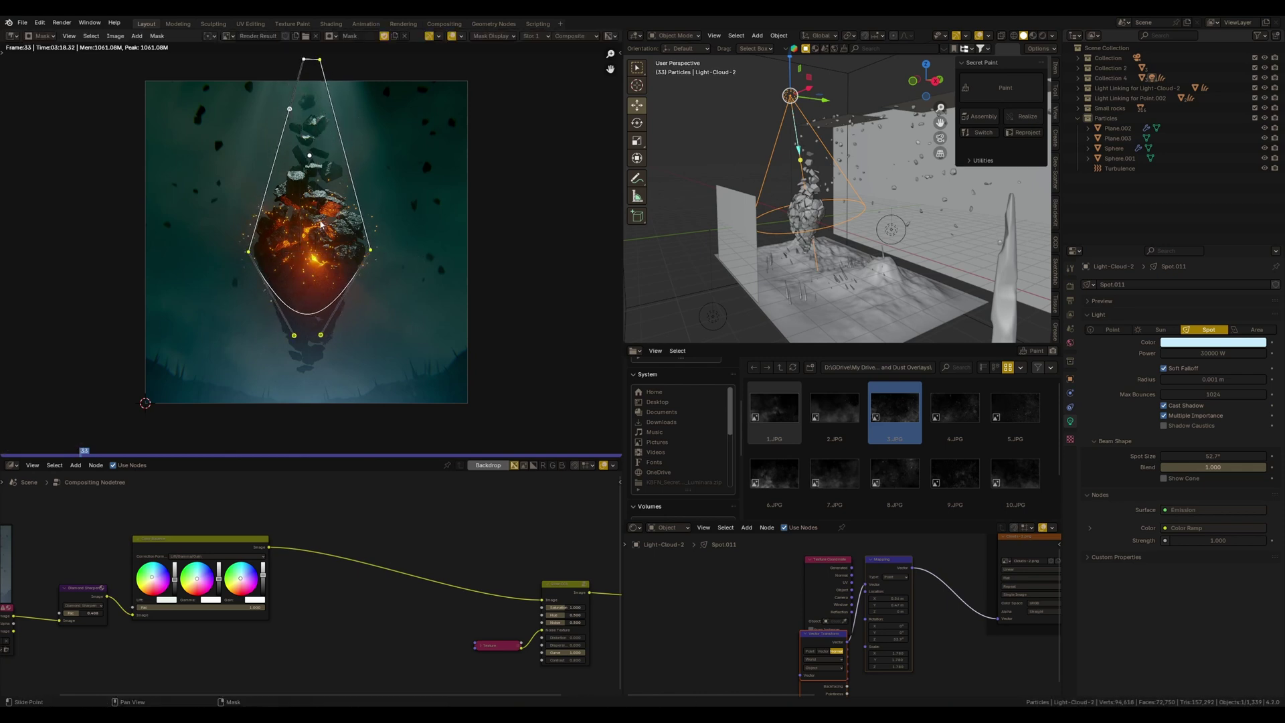
key("alt+s")
- Add a Mask node, an inserted Color Balance node and an Inpaint node to the compositor
key("shift+a")
left_click(338, 603)
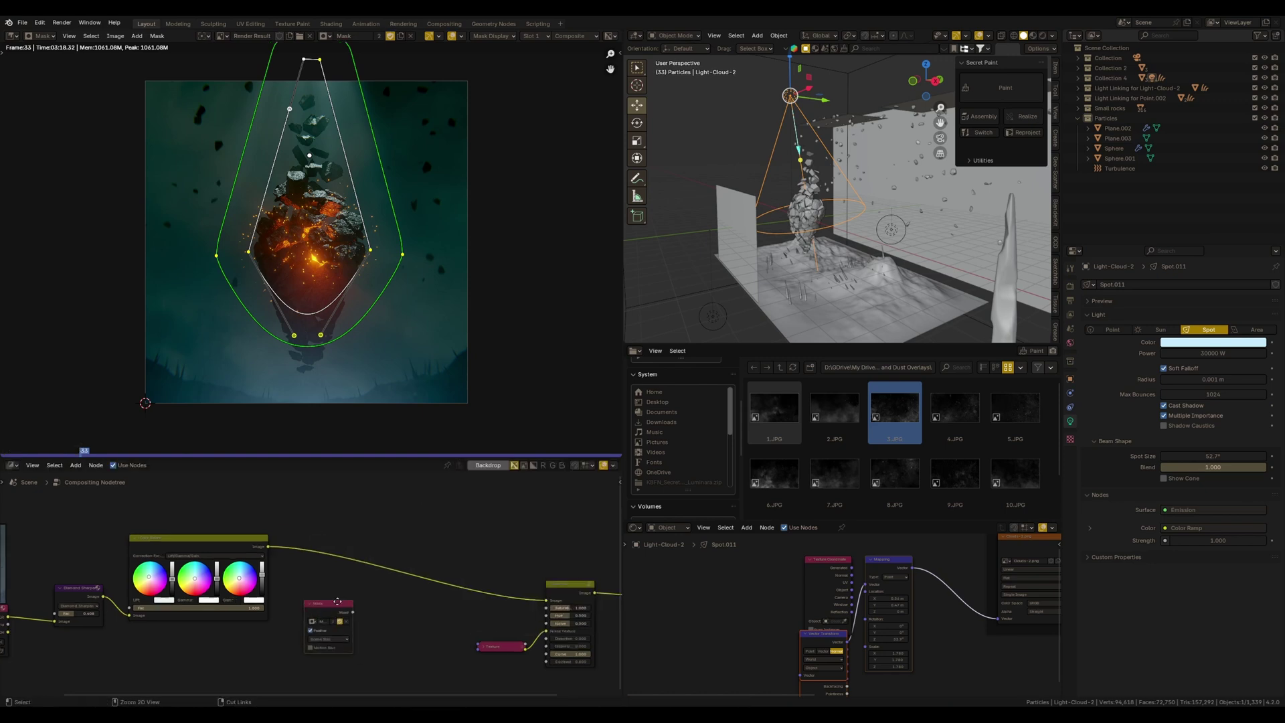
scroll(338, 603, "up", 3)
key("shift+a")
left_click(513, 654)
left_click(402, 603)
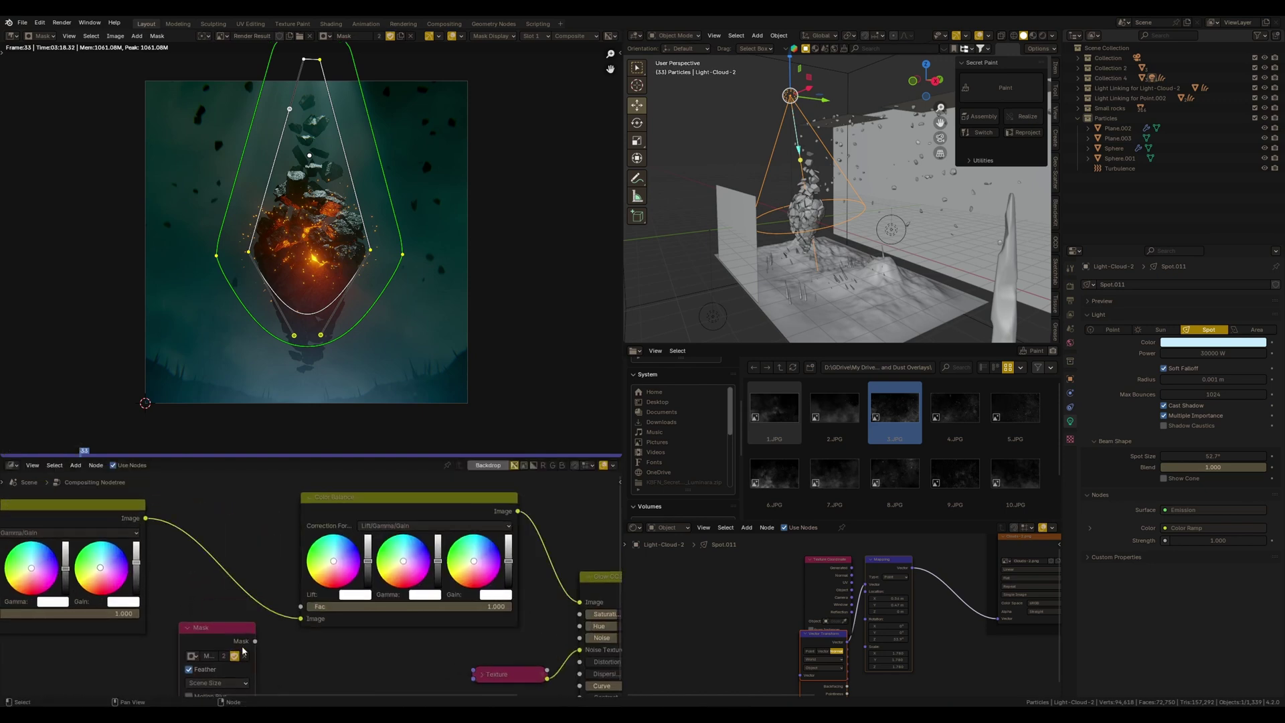
scroll(242, 652, "down", 1)
middle_click_drag(243, 653, 346, 510)
key("shift+a")
type("in")
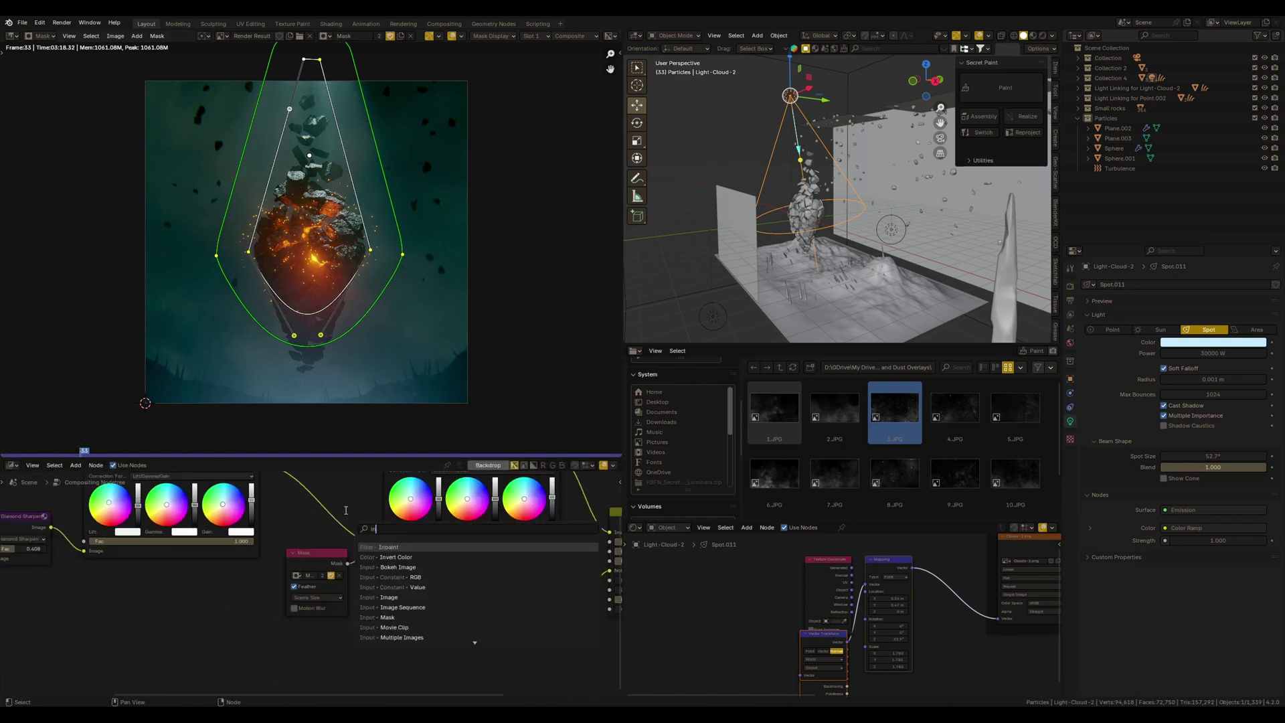
key("Return")
scroll(518, 623, "up", 2)
scroll(518, 622, "up", 2)
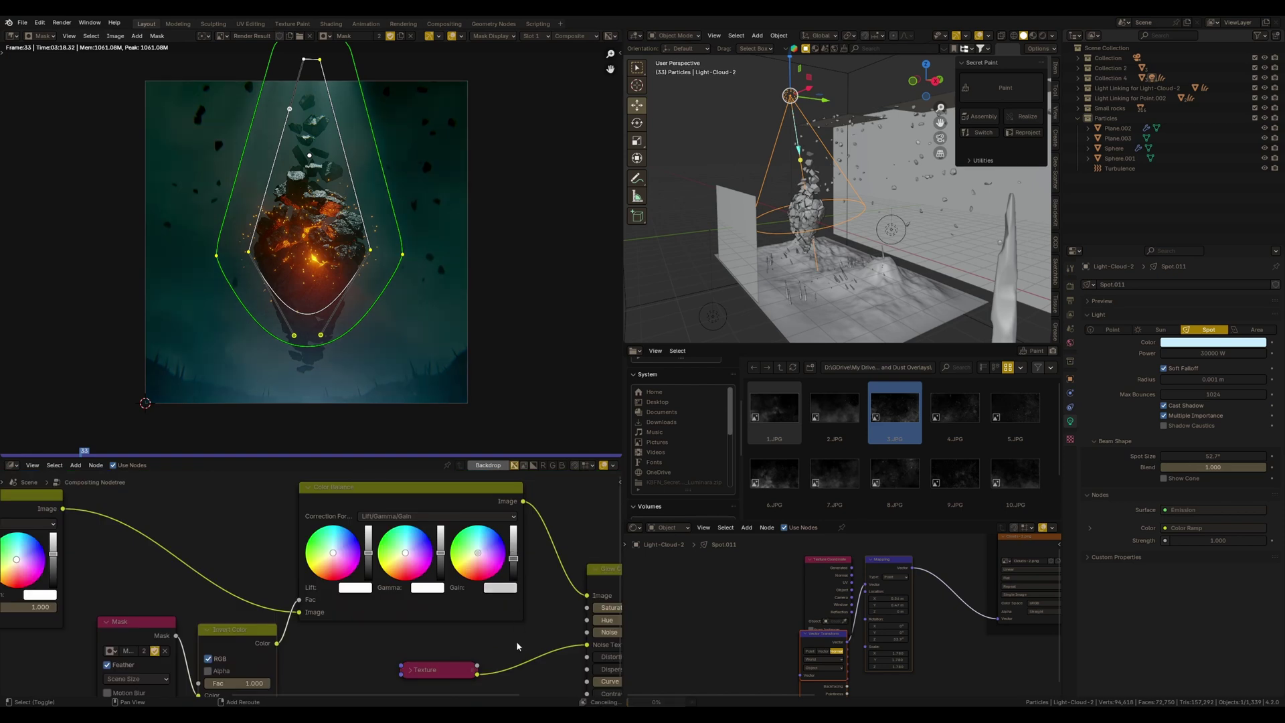
- Tighten the mask outline around the heart, then set the Image Editor back to View
left_click_drag(321, 259, 268, 245)
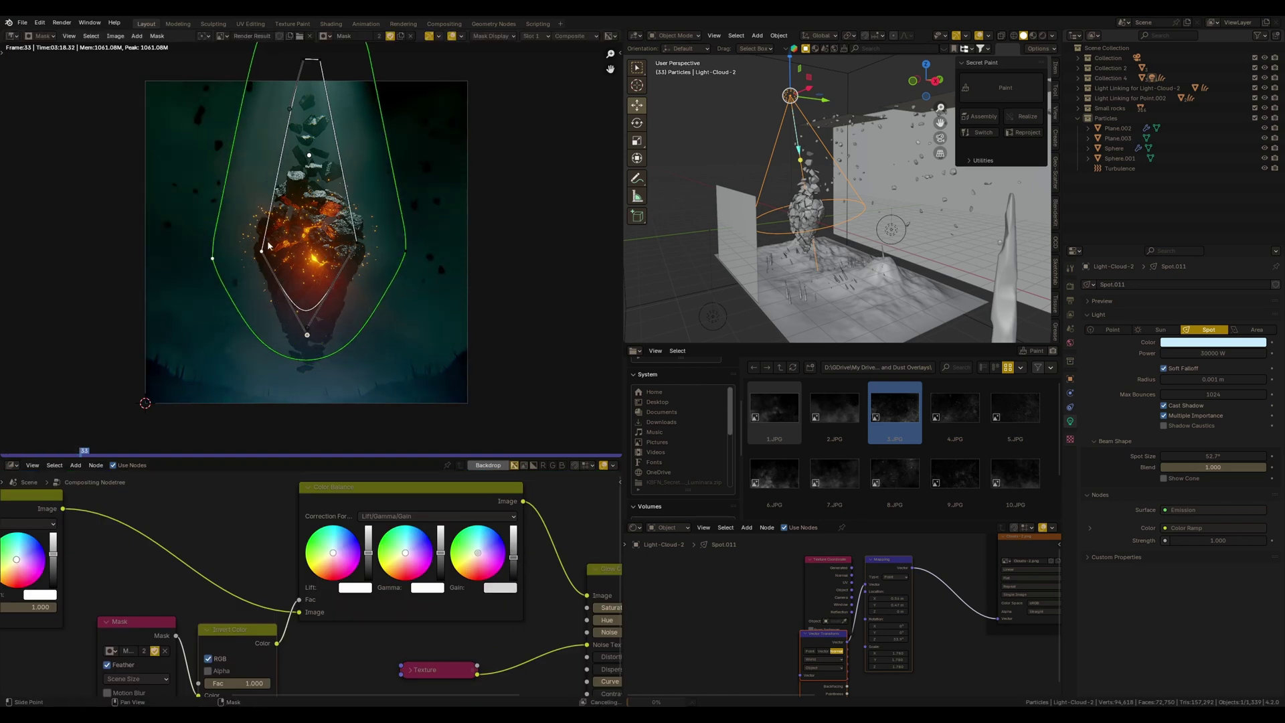
left_click_drag(304, 60, 312, 116)
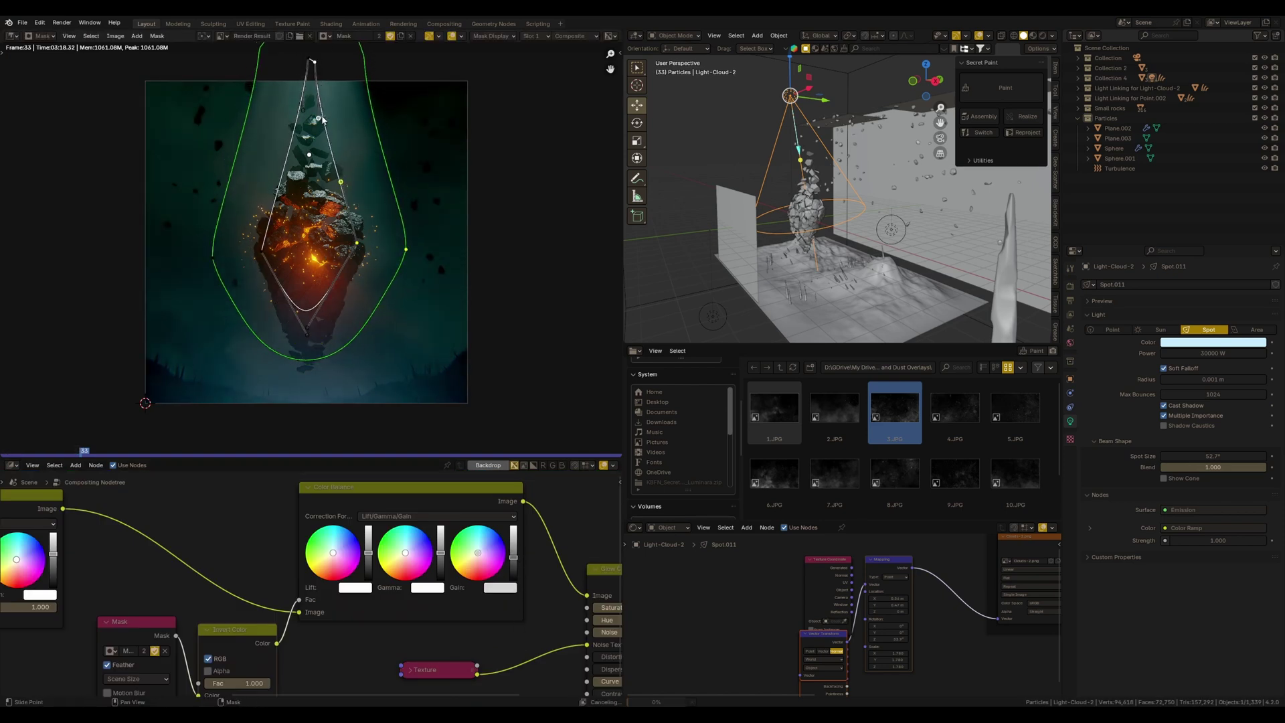
left_click_drag(314, 60, 310, 59)
left_click(40, 36)
left_click(45, 63)
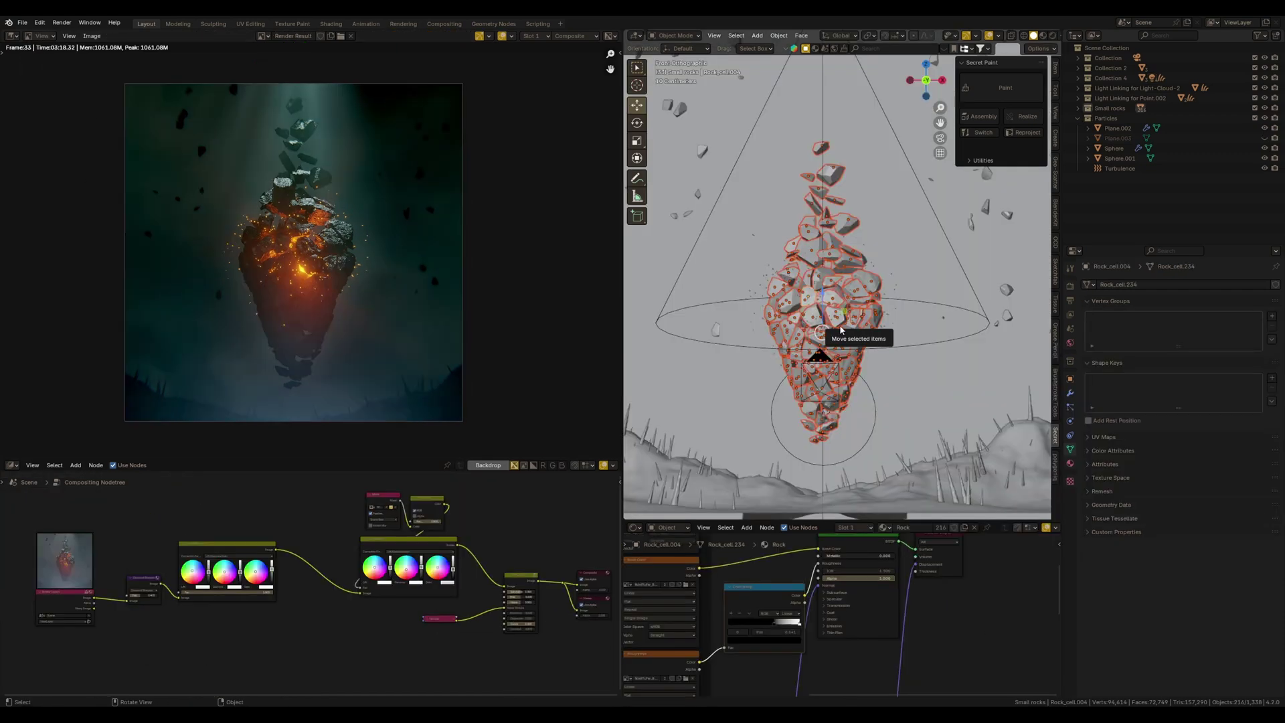
- Isolate the rocks in front wireframe view and select the middle and upper bands
key("KP_Divide")
key("KP_1")
key("shift+z")
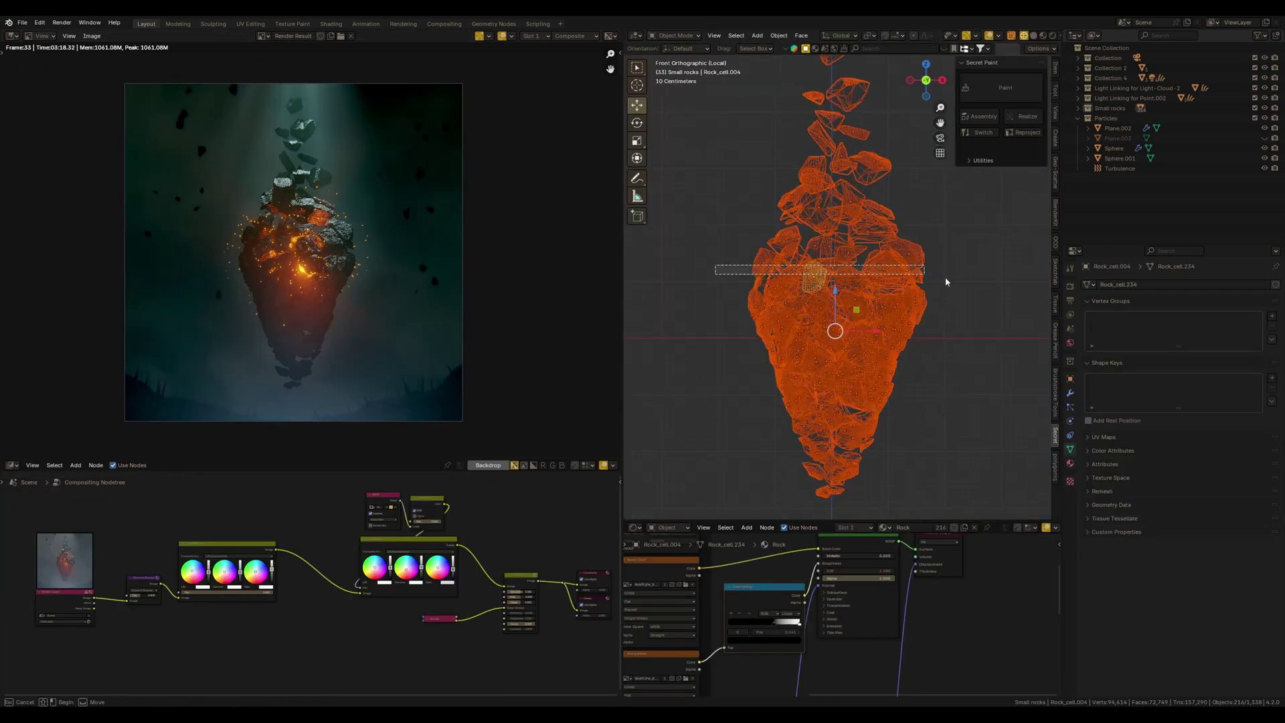
left_click_drag(715, 263, 953, 293)
left_click_drag(717, 238, 929, 287)
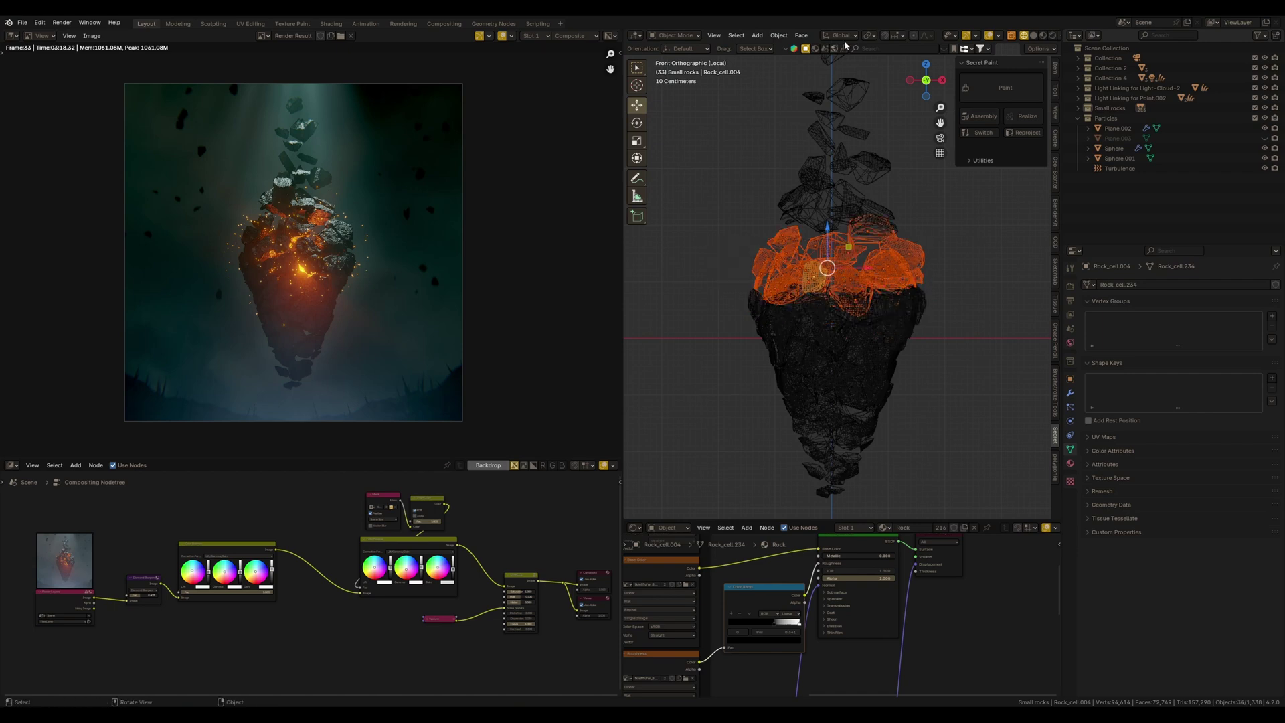
key("shift+z")
- Move, slightly enlarge and raise the selected rocks with soft falloff, then deselect
key("g")
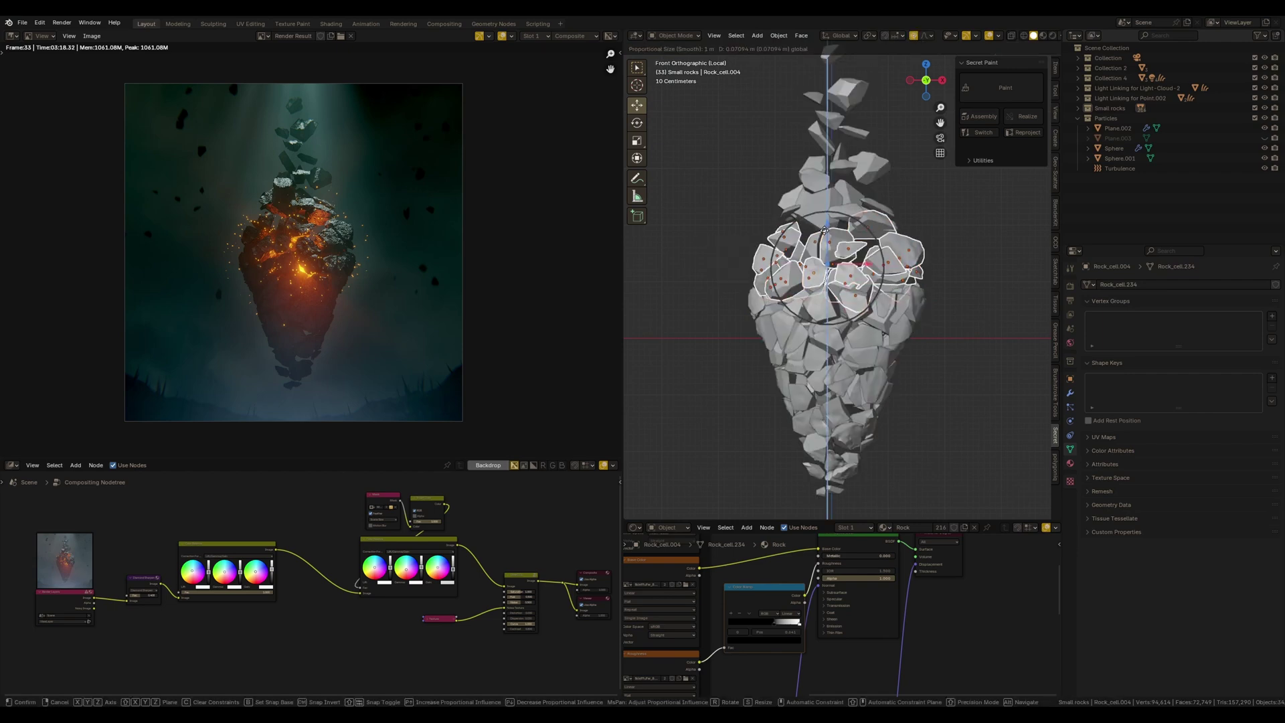
left_click(831, 230)
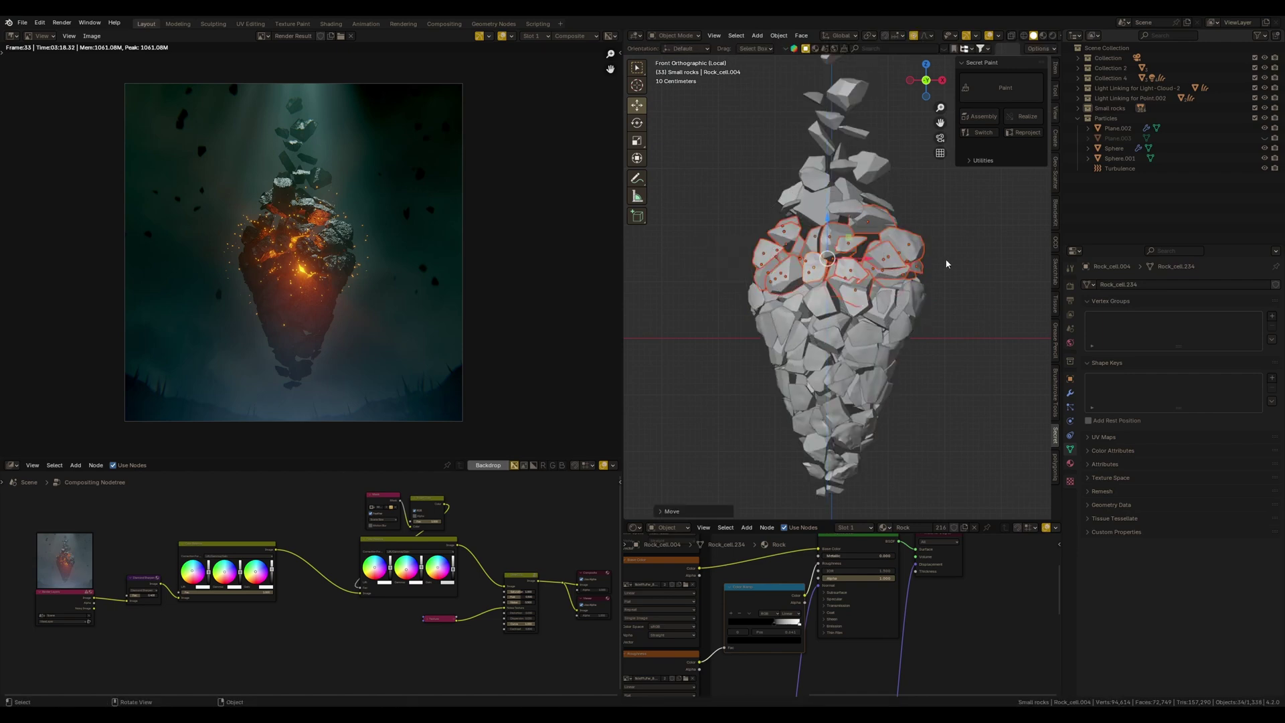
key("s")
left_click(882, 256)
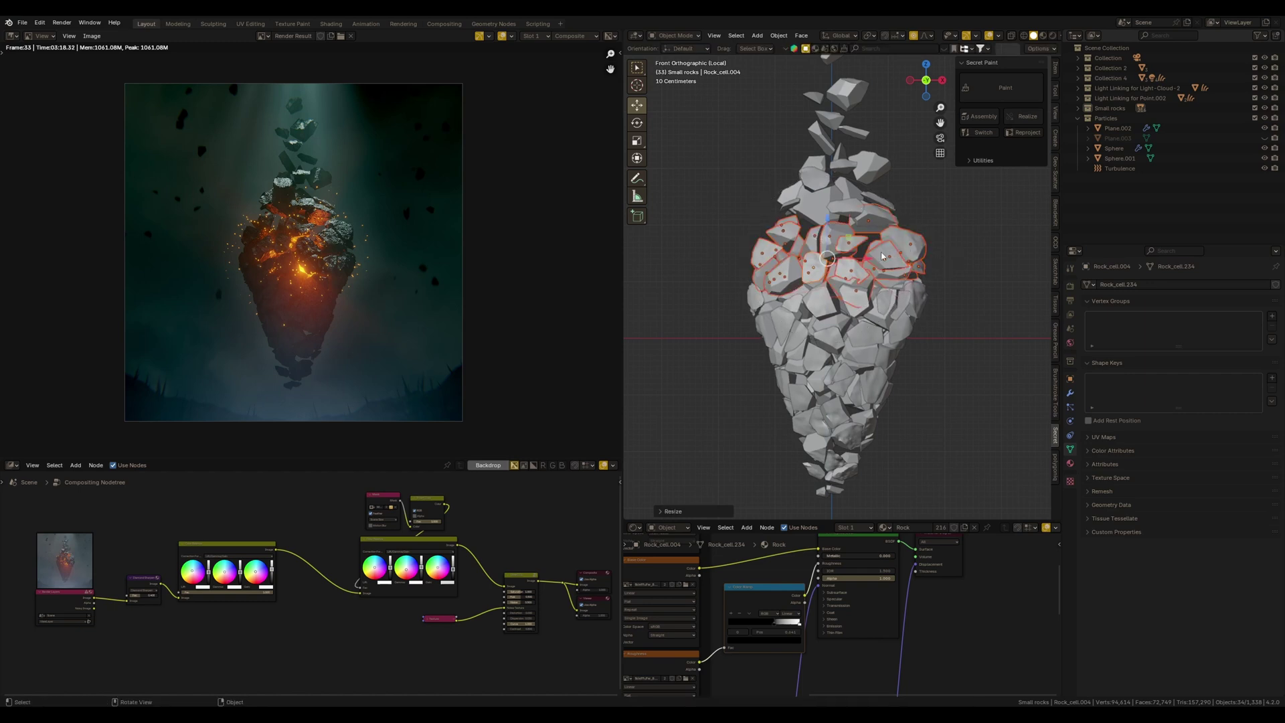
scroll(883, 256, "down", 1)
key("g")
key("z")
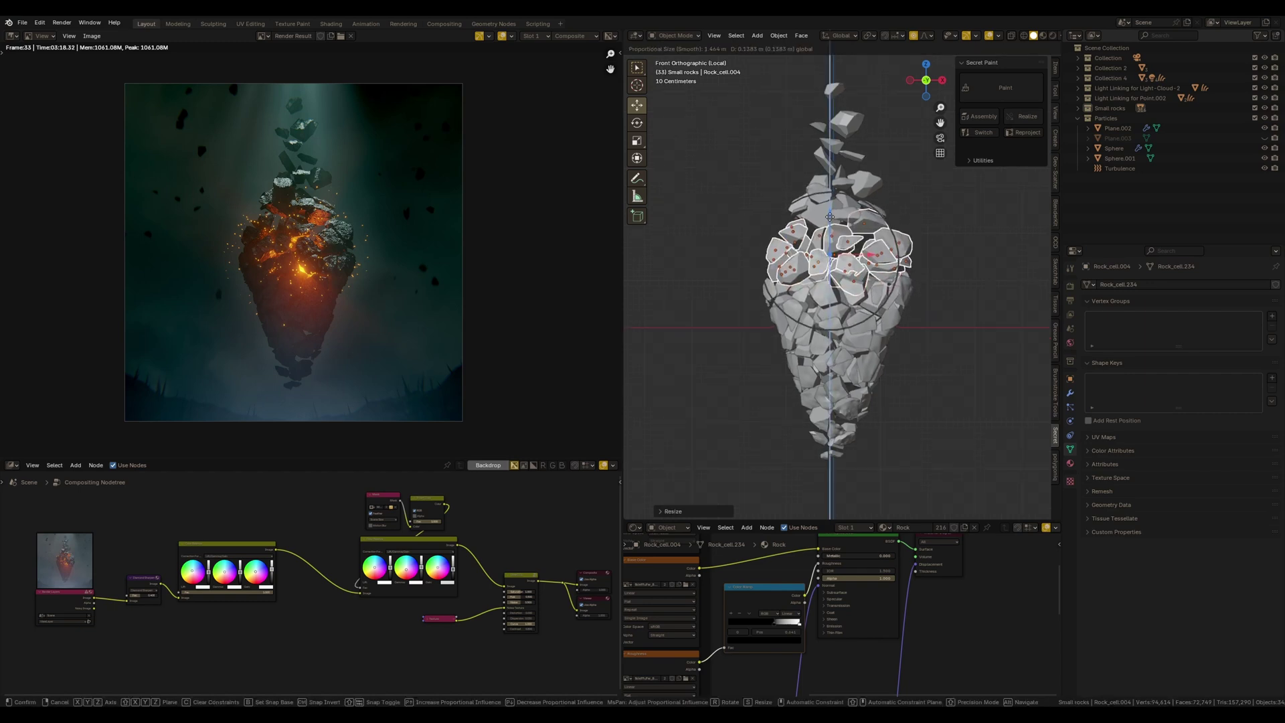
left_click(873, 248)
left_click(965, 274)
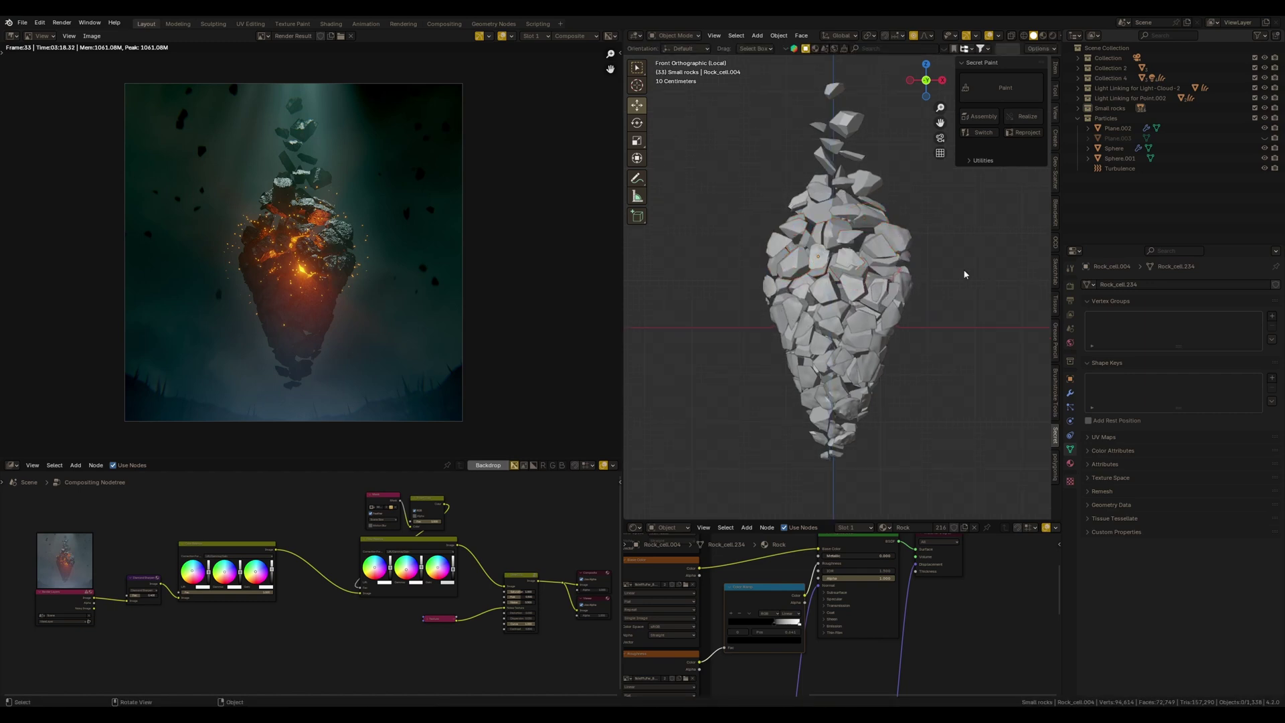
- Turn the left area into a 3D view with a live rendered preview
left_click(13, 37)
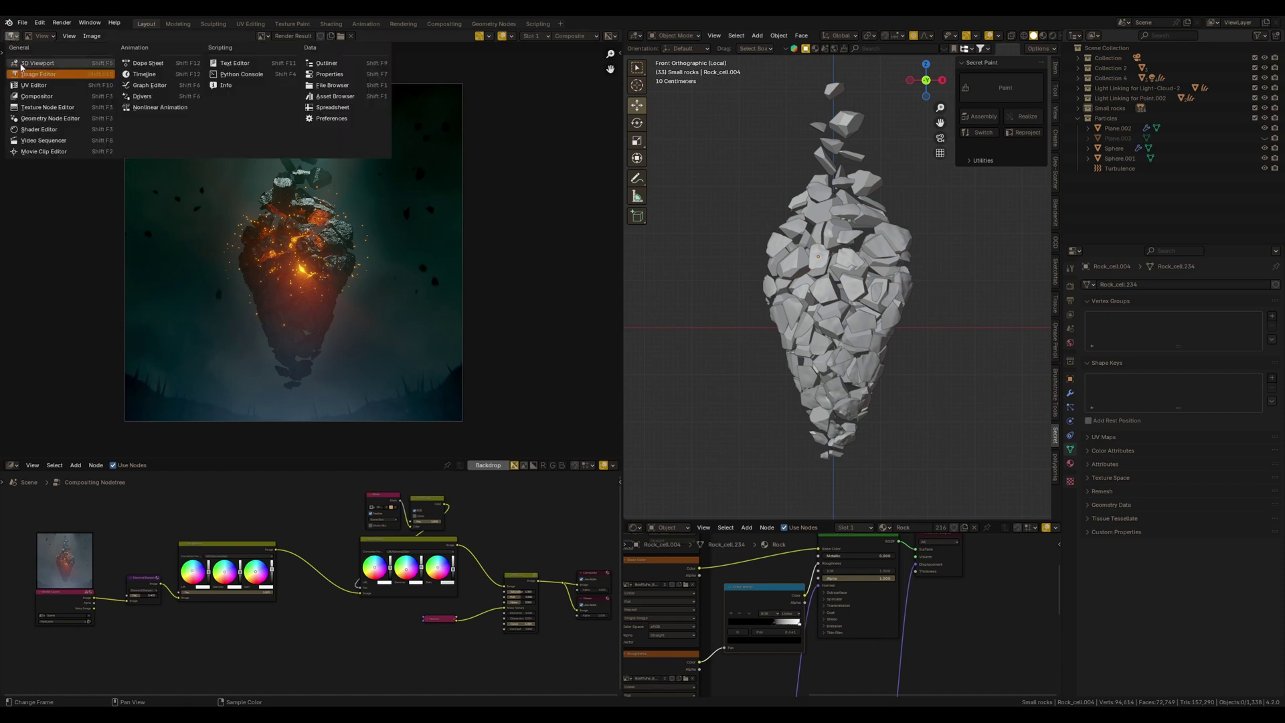
left_click(46, 65)
key("z")
key("6")
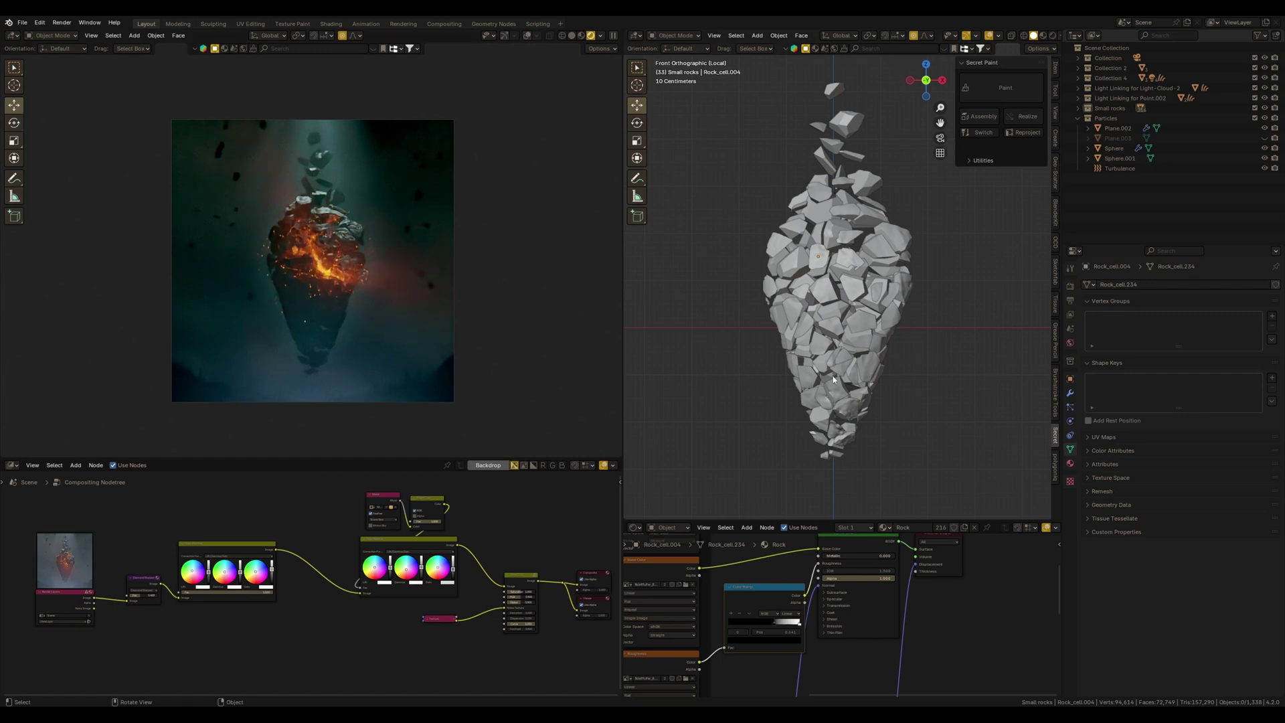
scroll(834, 378, "up", 2)
- Shift individual rocks at the heart's centre, lower left and middle with soft falloff
left_click(869, 332)
key("g")
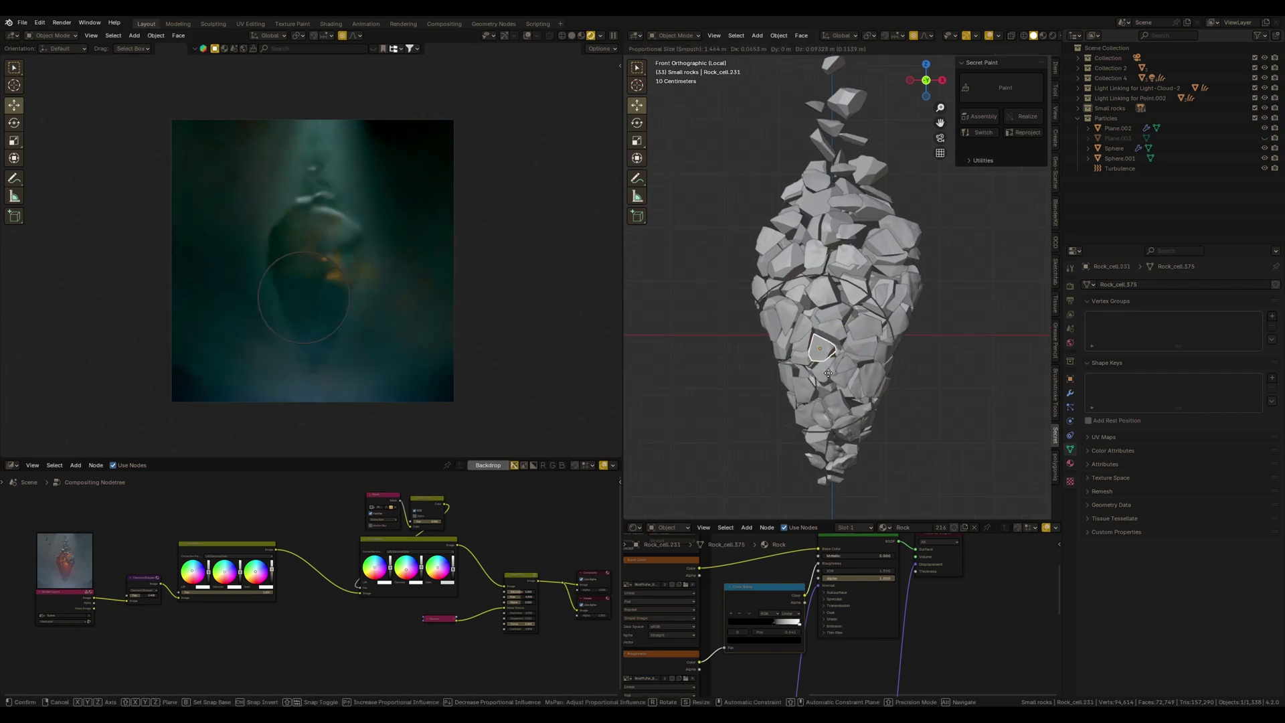
left_click(862, 351)
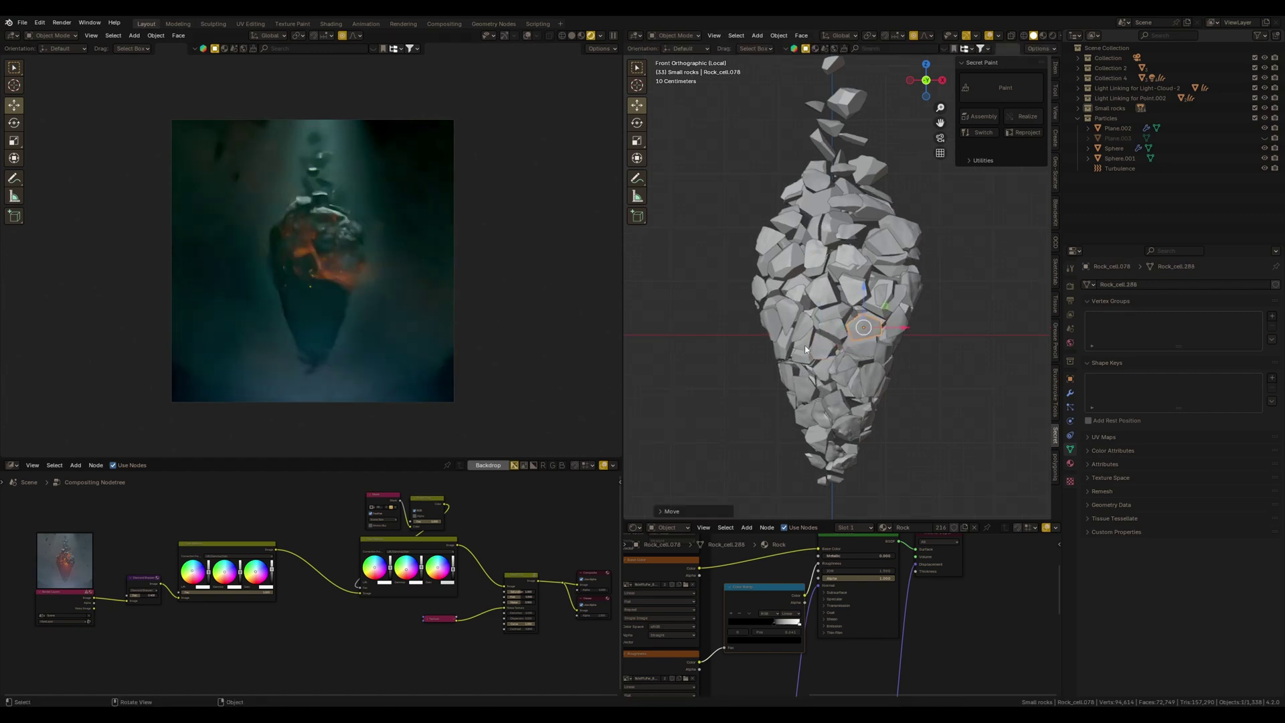
left_click(776, 346)
key("g")
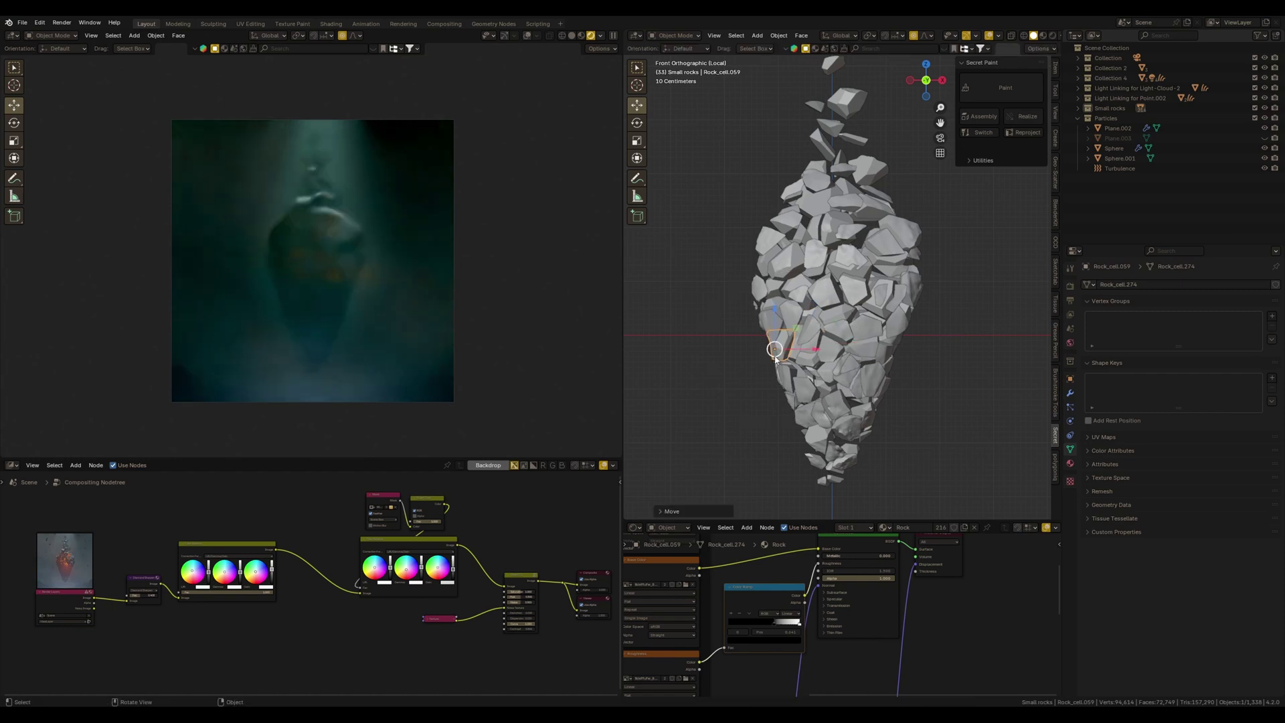
left_click(770, 354)
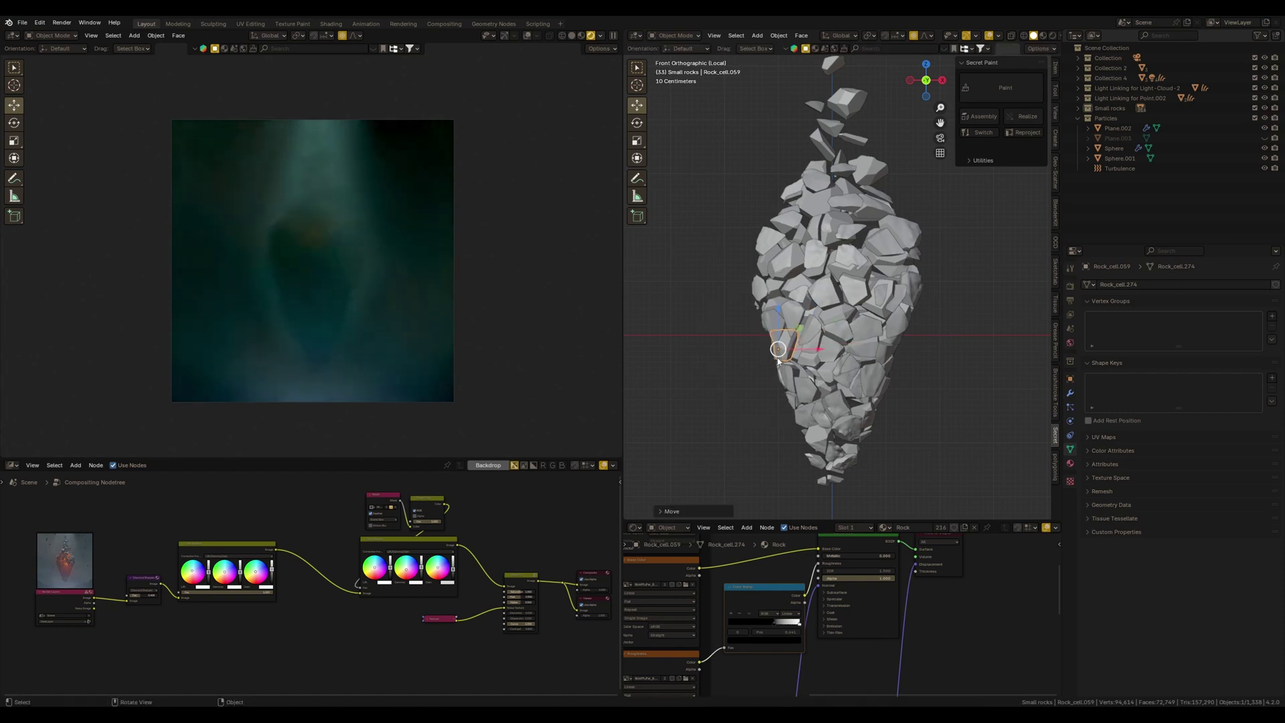
left_click(833, 354)
key("g")
left_click(834, 367)
left_click(824, 287)
key("g")
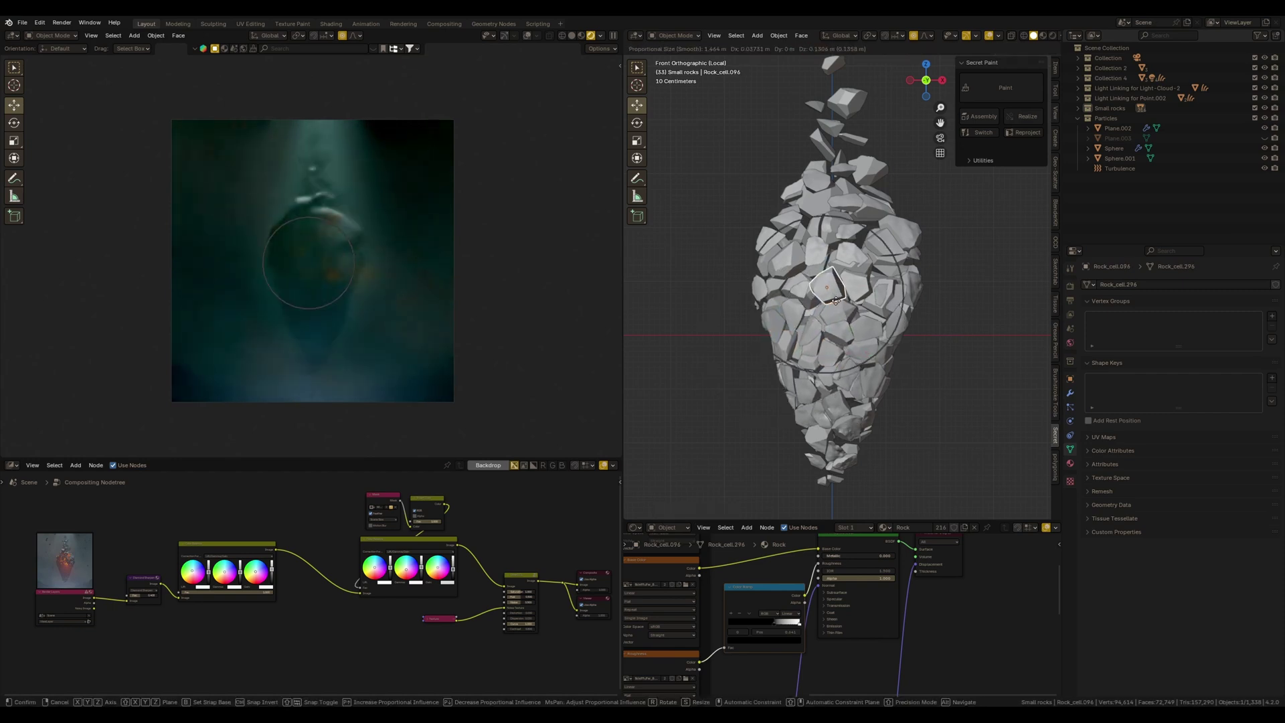
left_click(846, 317)
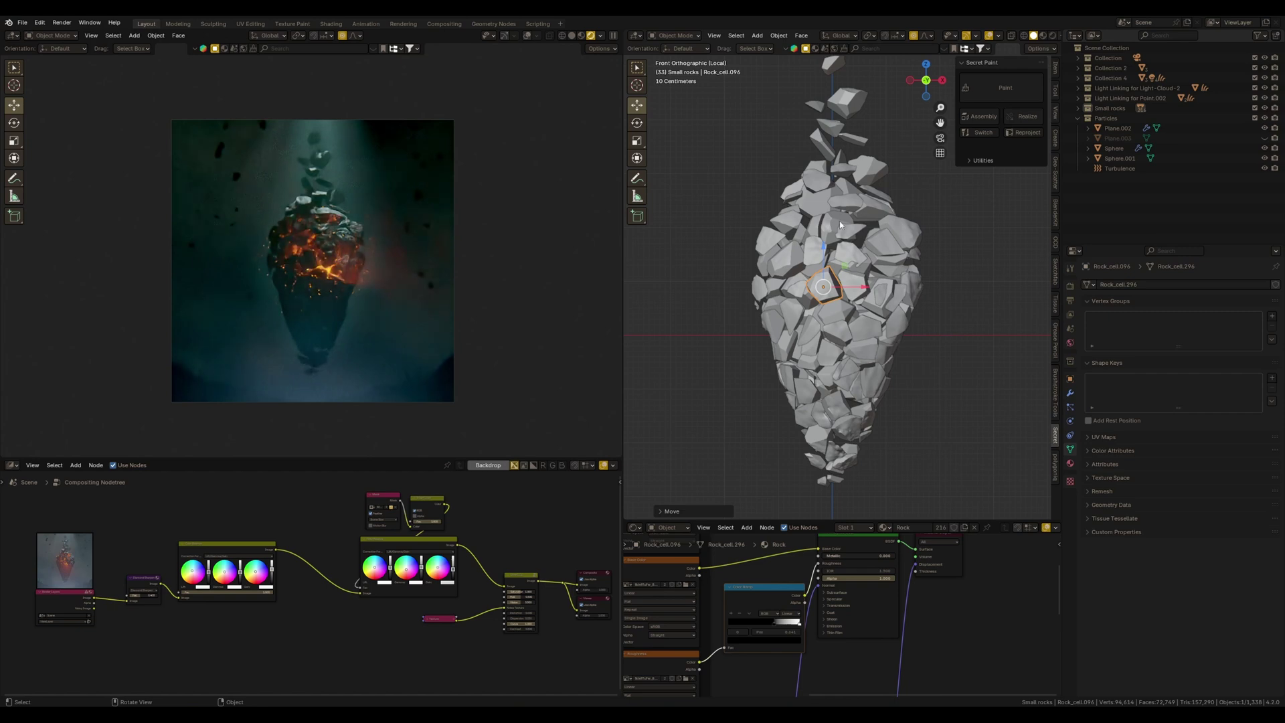
- Reposition the top and upper-middle rocks up and left, framing the whole cluster
key("g")
left_click(869, 199)
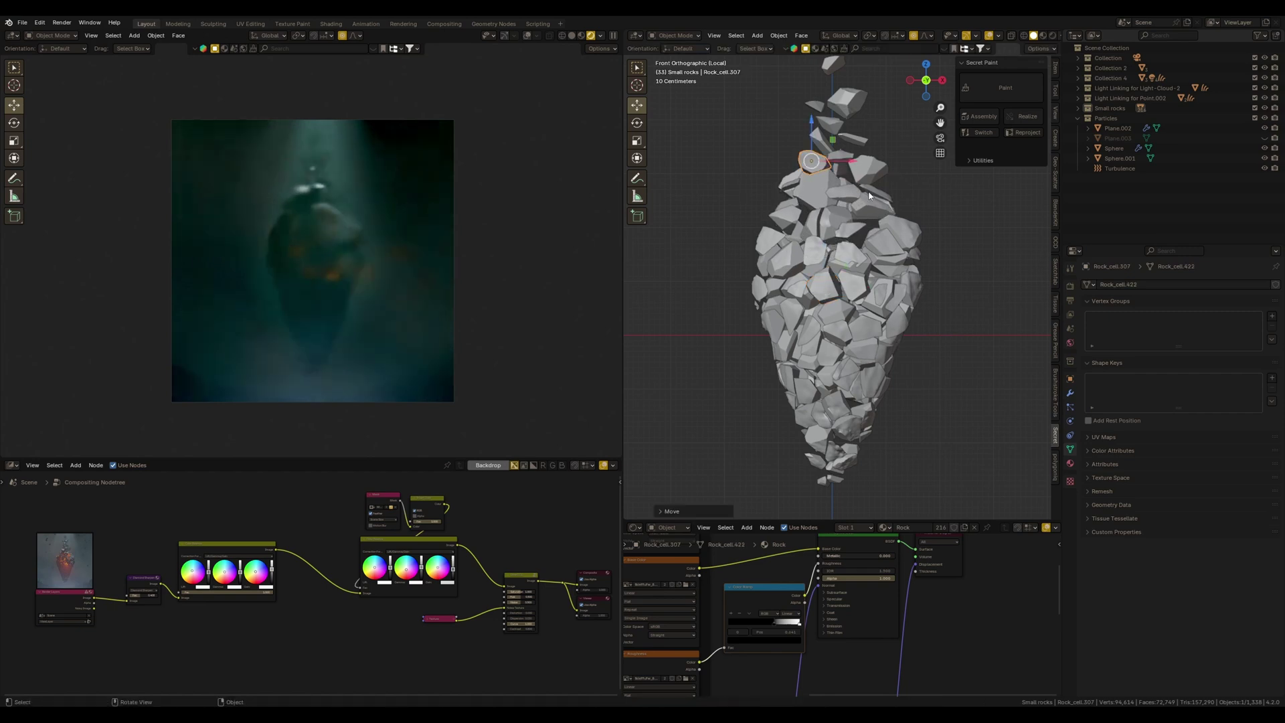
left_click(861, 203)
key("g")
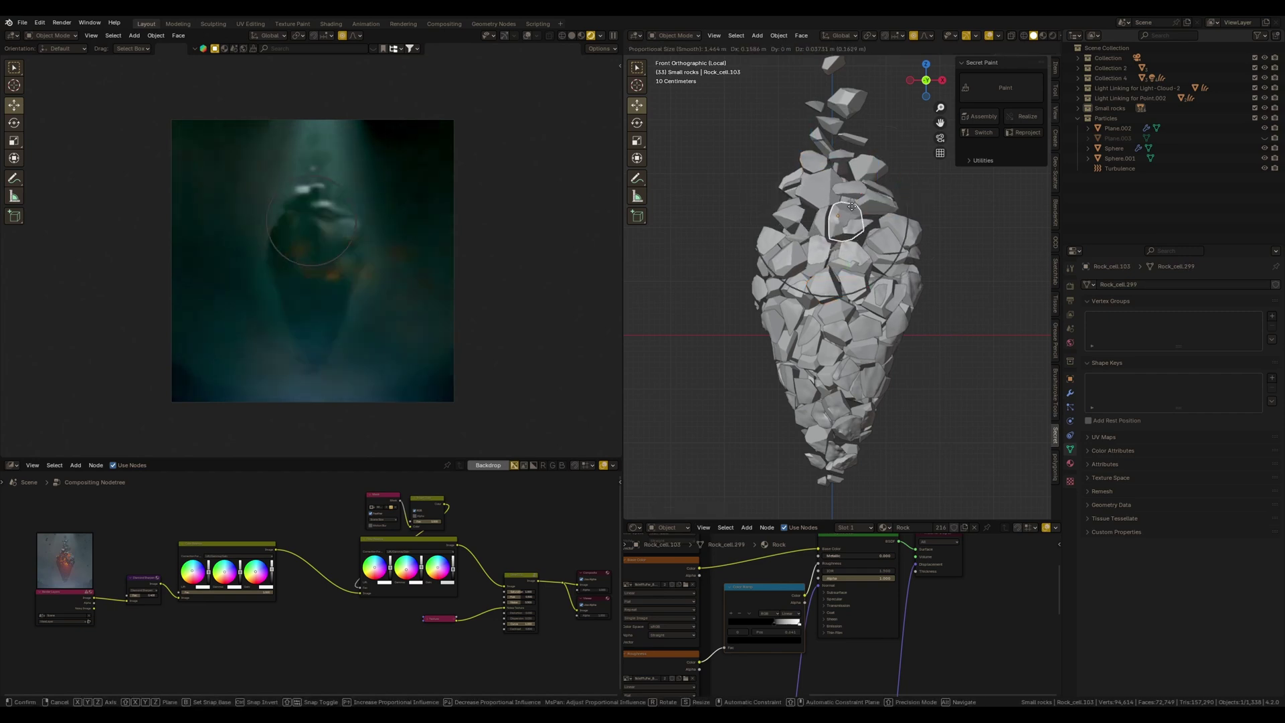
left_click(838, 204)
left_click(863, 190)
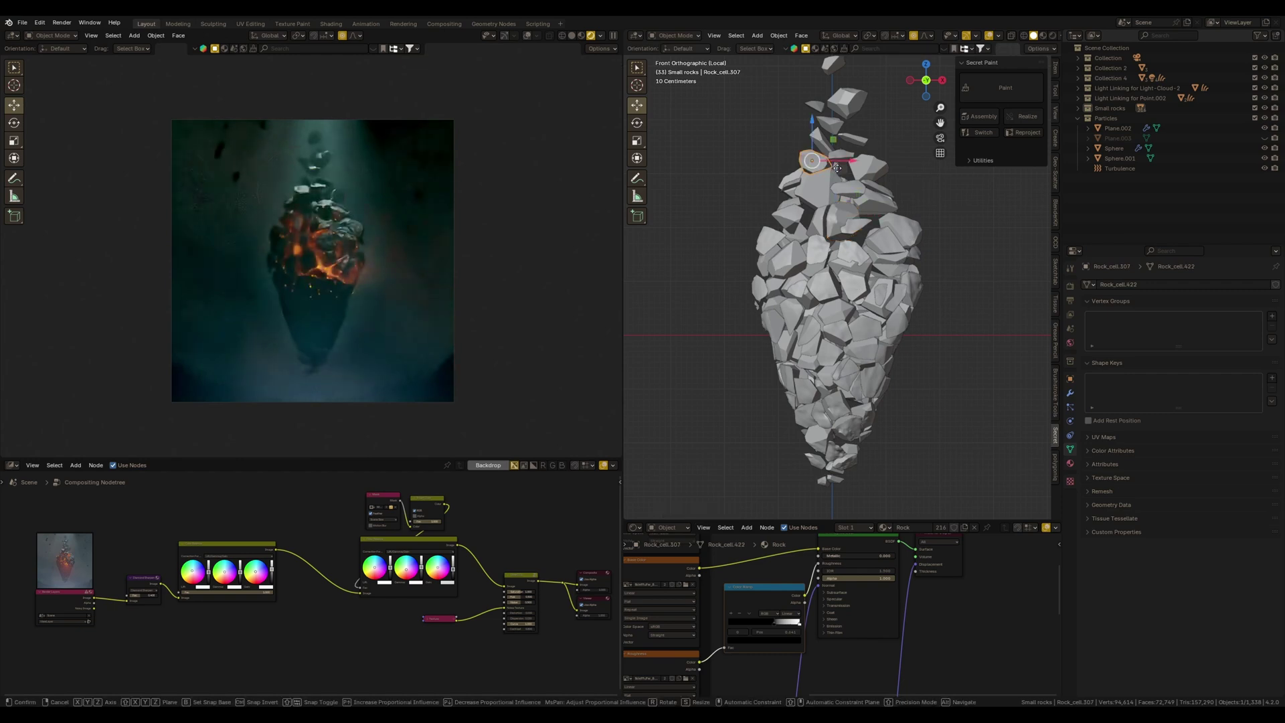
key("g")
key("g")
left_click(851, 219)
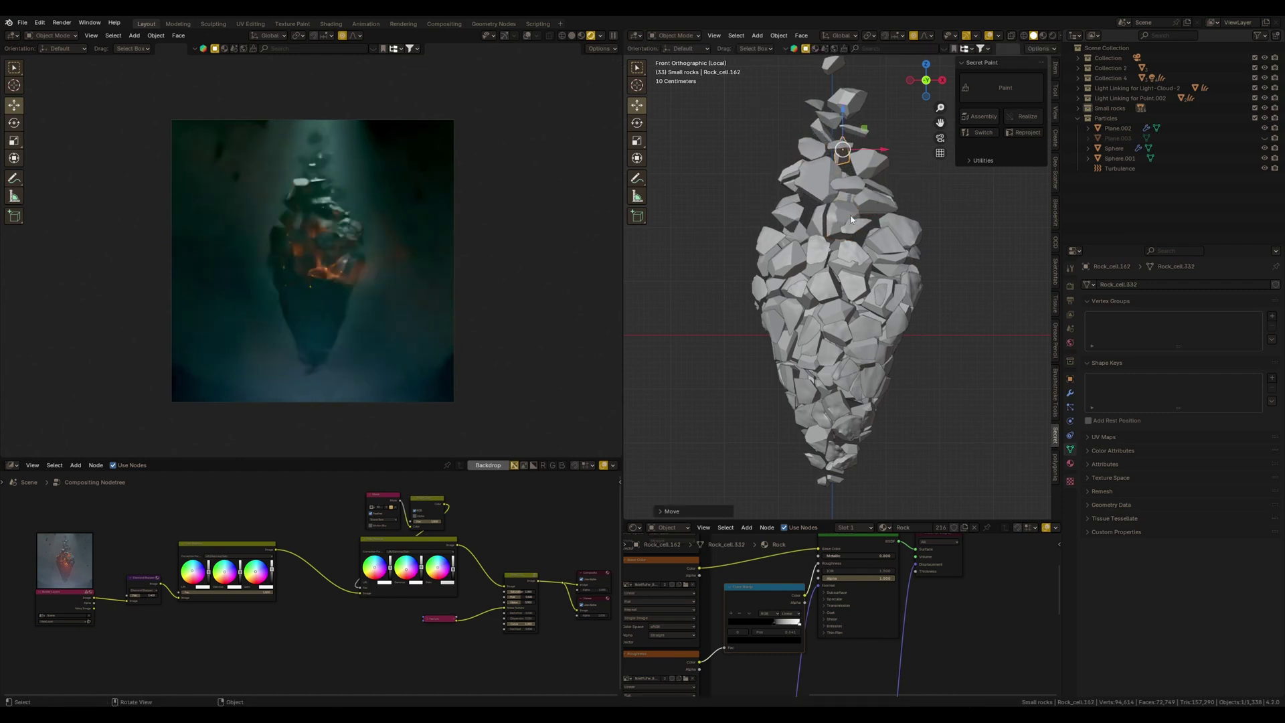
key("Home")
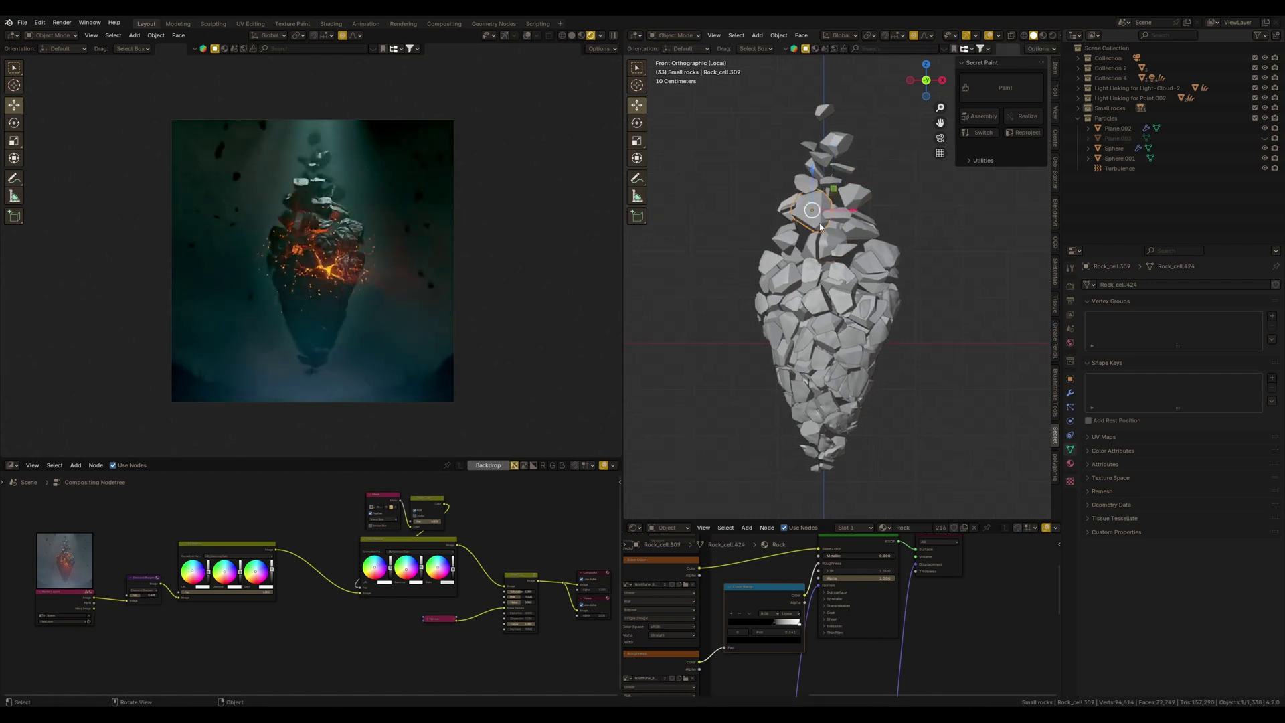
key("g")
left_click(821, 236)
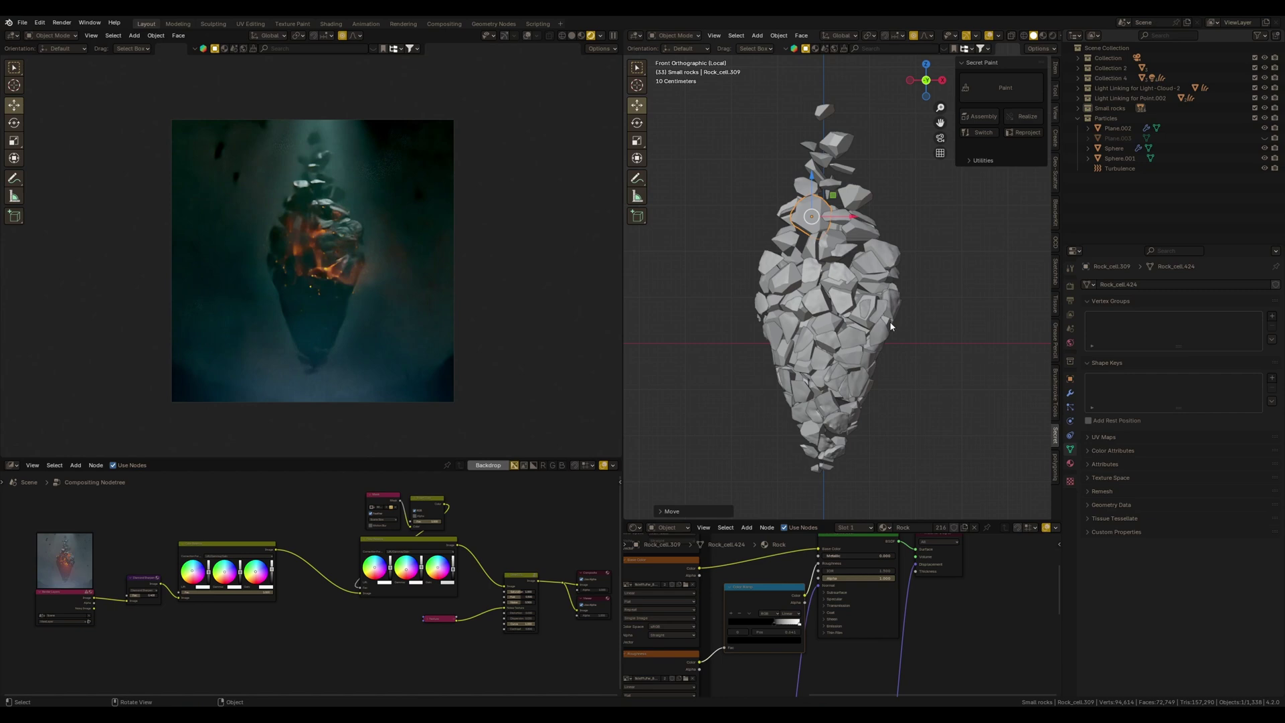
- Move the bottom and lower-middle rocks, including a box-selected group of lower rocks
key("g")
left_click(824, 448)
left_click(825, 413)
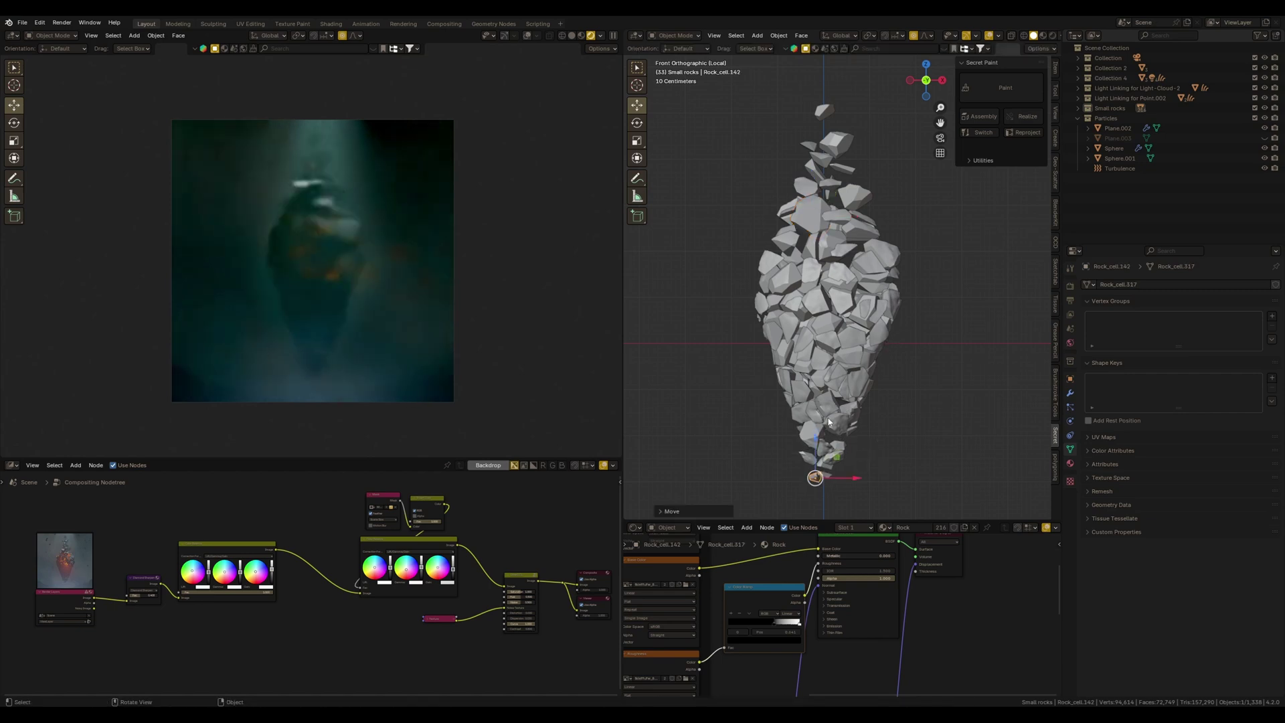
key("g")
left_click(825, 410)
left_click(815, 367)
key("g")
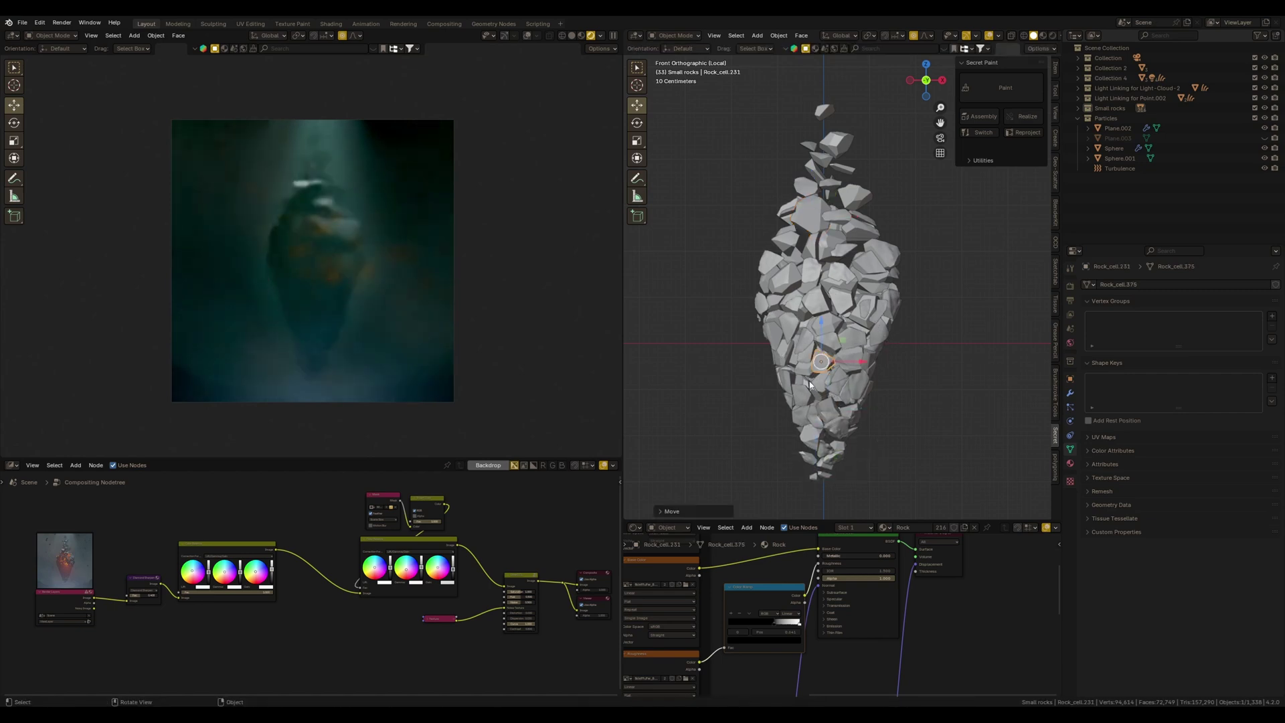
key("g")
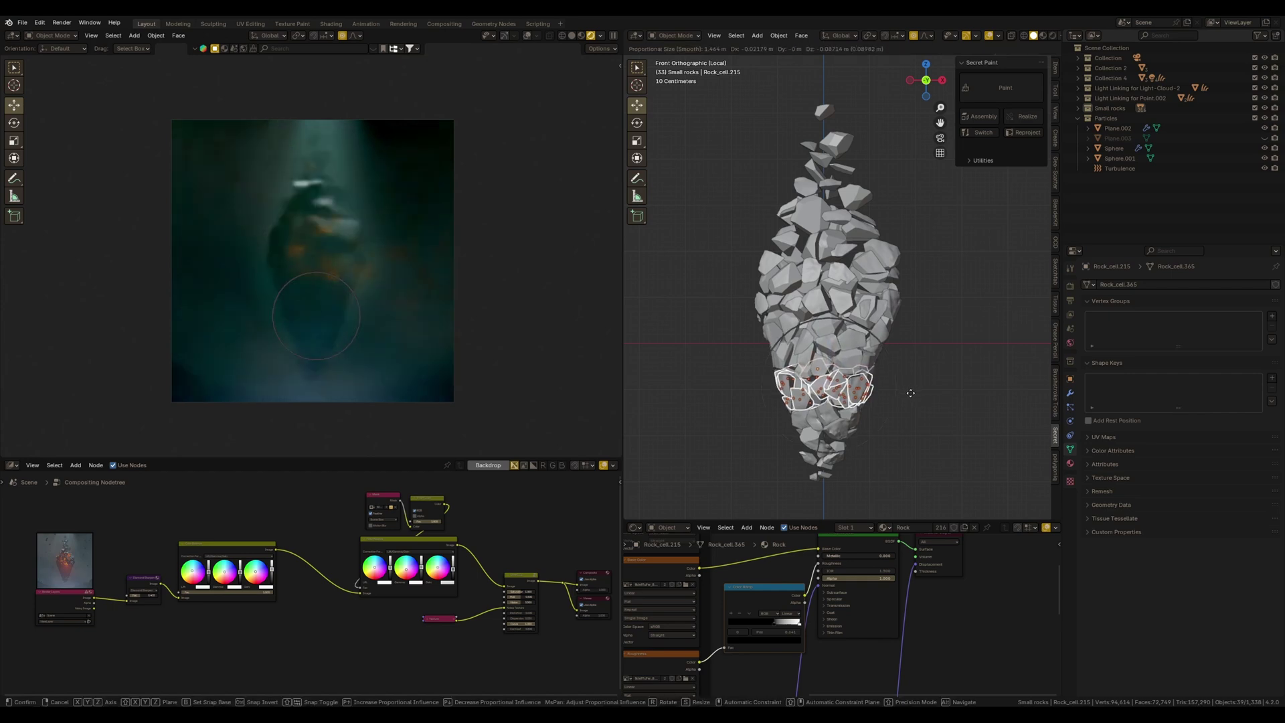
left_click(910, 393)
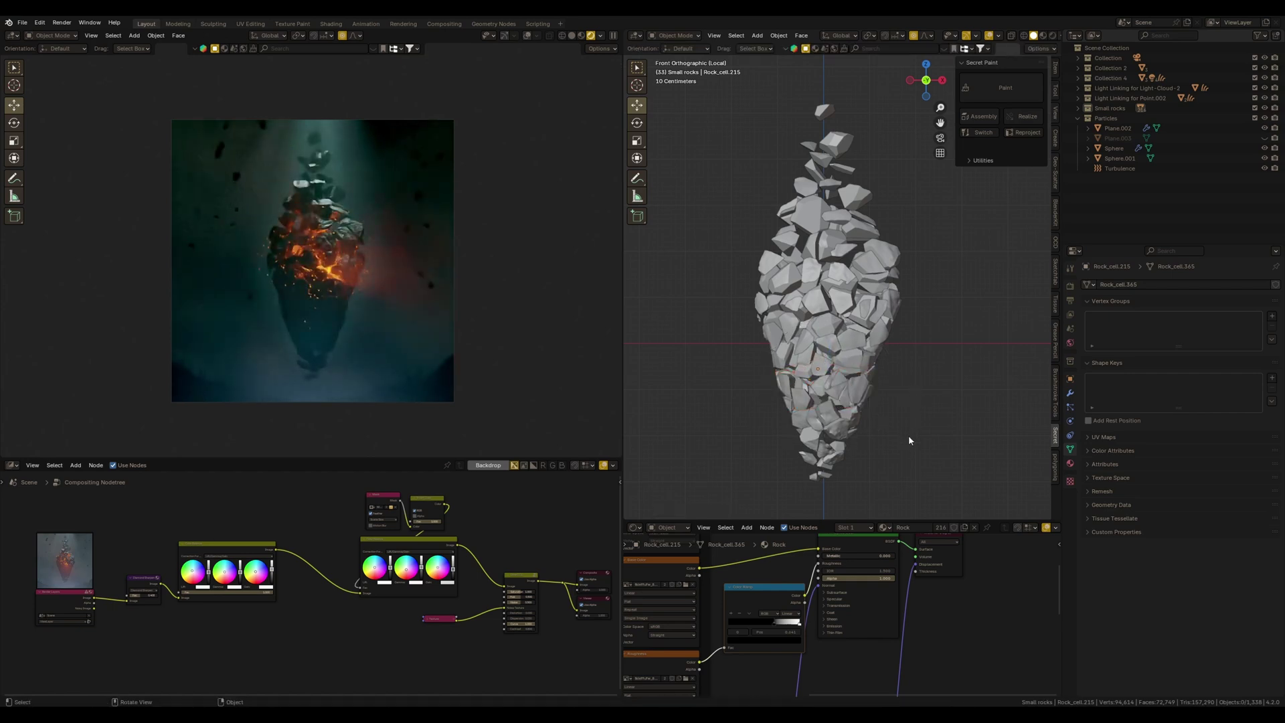
left_click_drag(908, 435, 794, 369)
key("g")
left_click(938, 407)
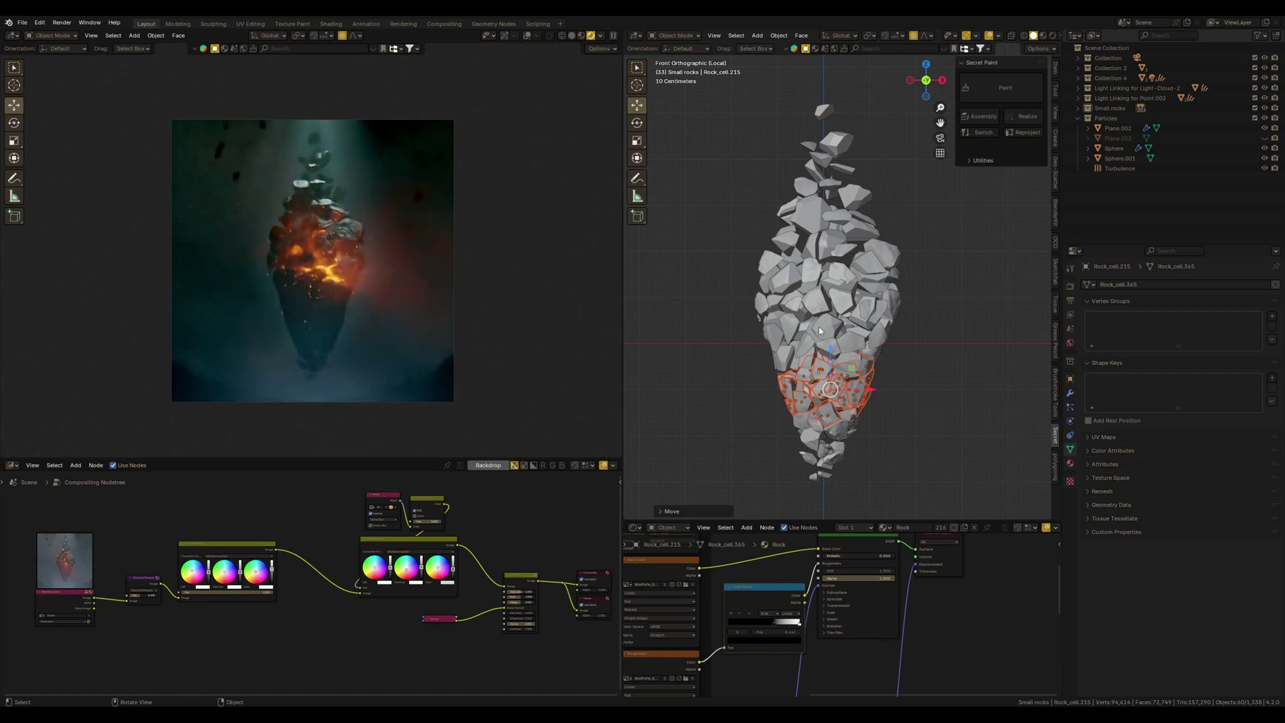
- Nudge a lower-centre rock with soft falloff, then exit local view to the whole scene
left_click(856, 359)
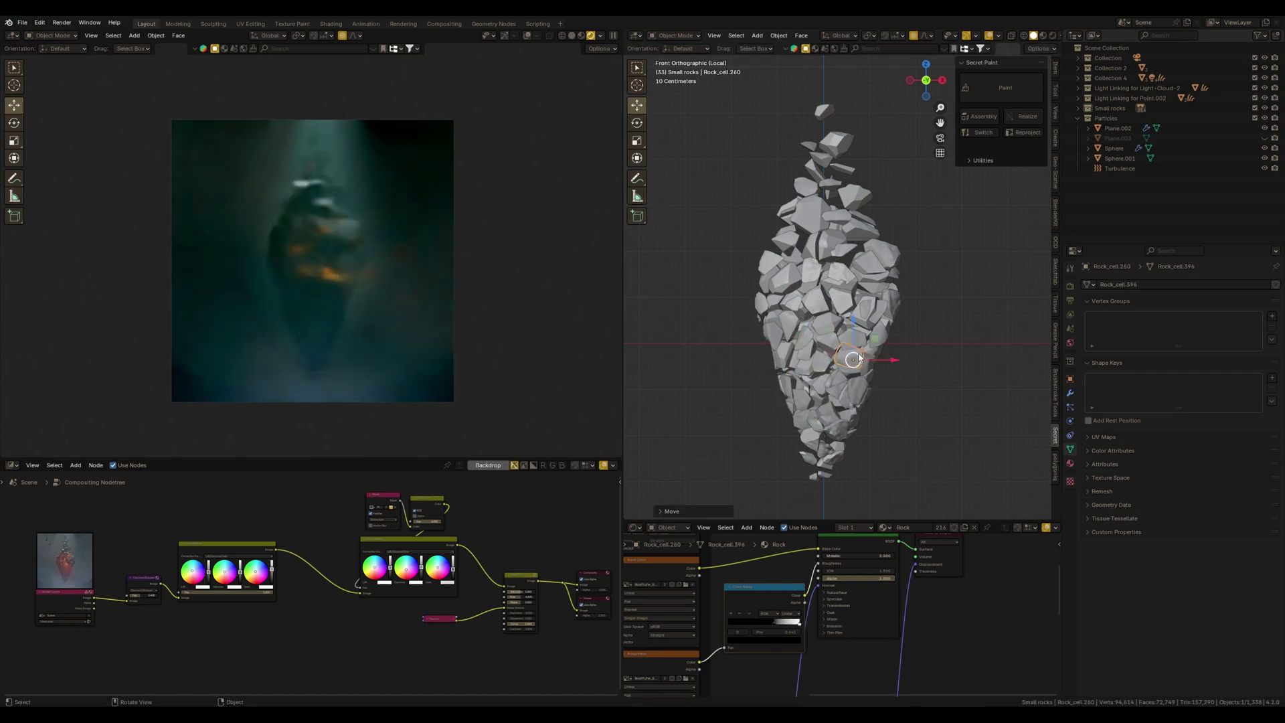
left_click(830, 343)
key("g")
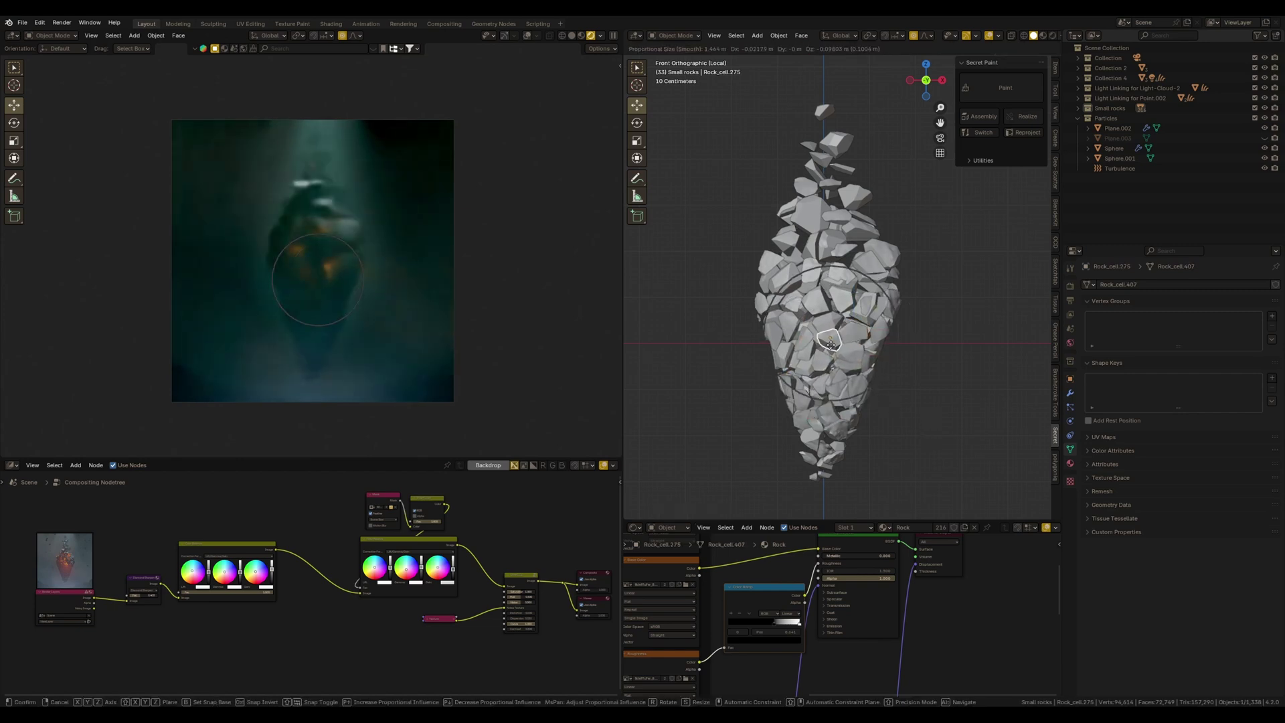
left_click(830, 342)
left_click(833, 319)
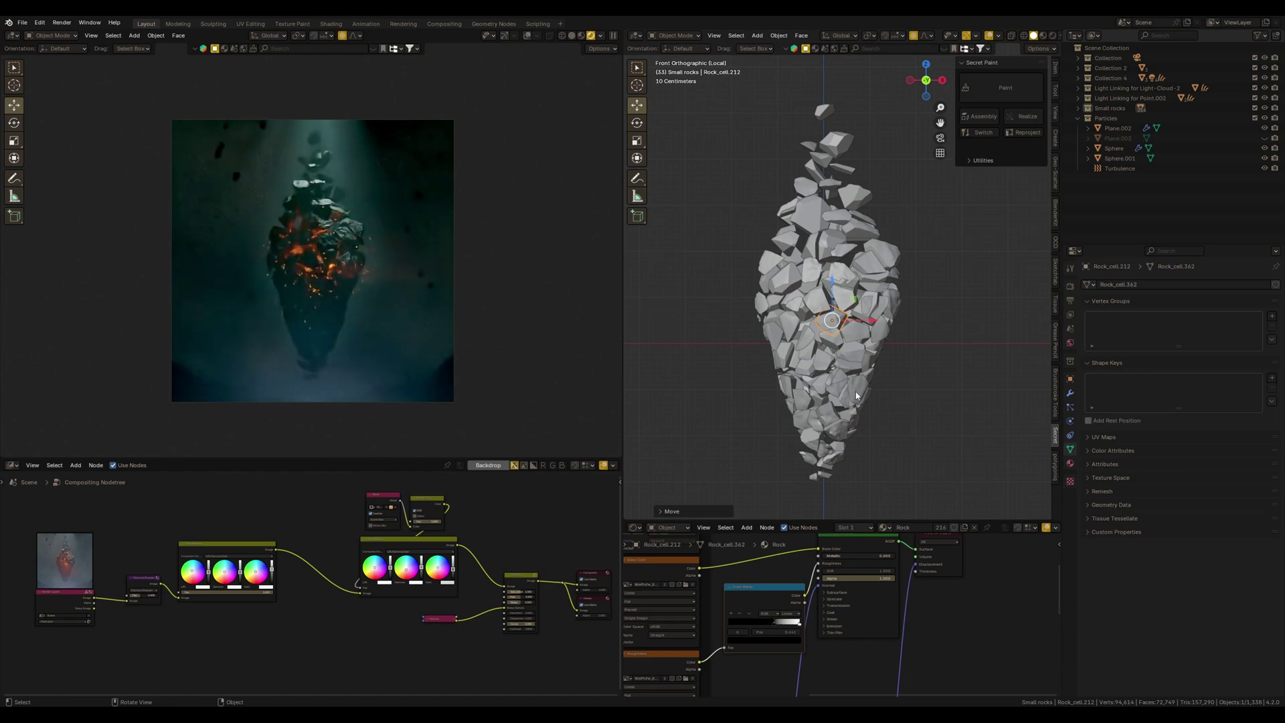
key("grave")
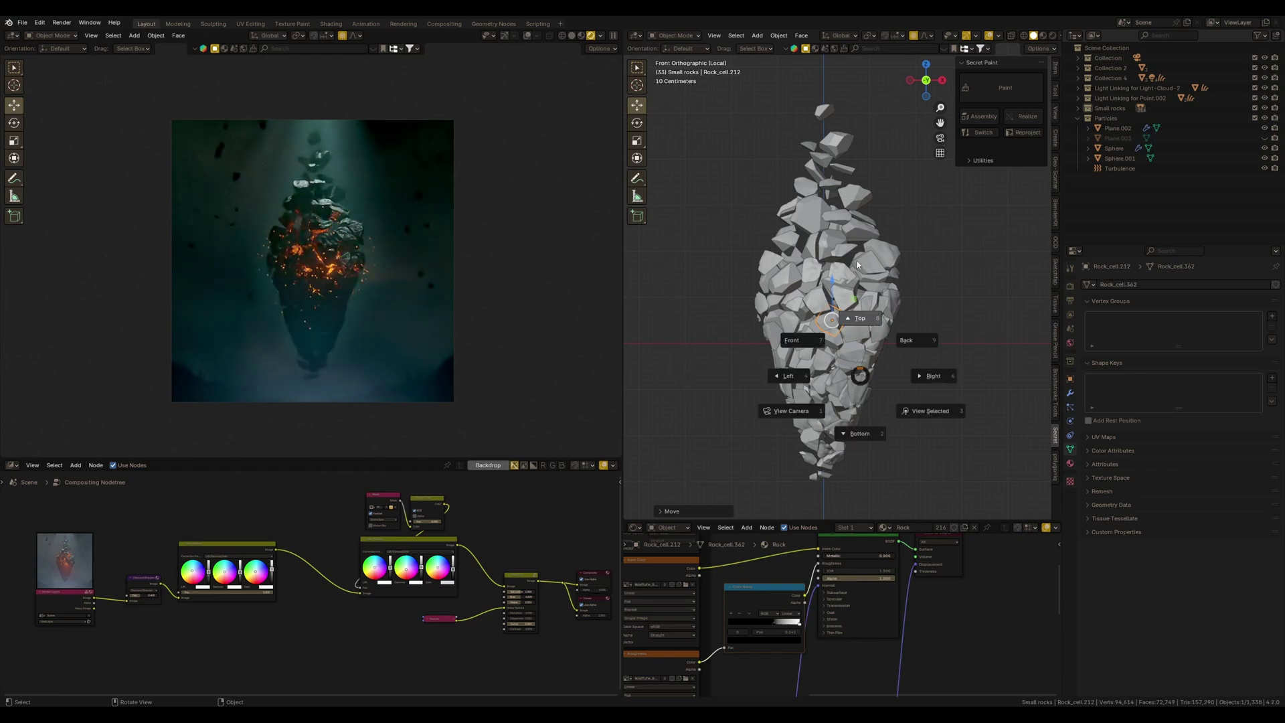
left_click(849, 374)
- From top view, move the camera along the Y axis
key("KP_7")
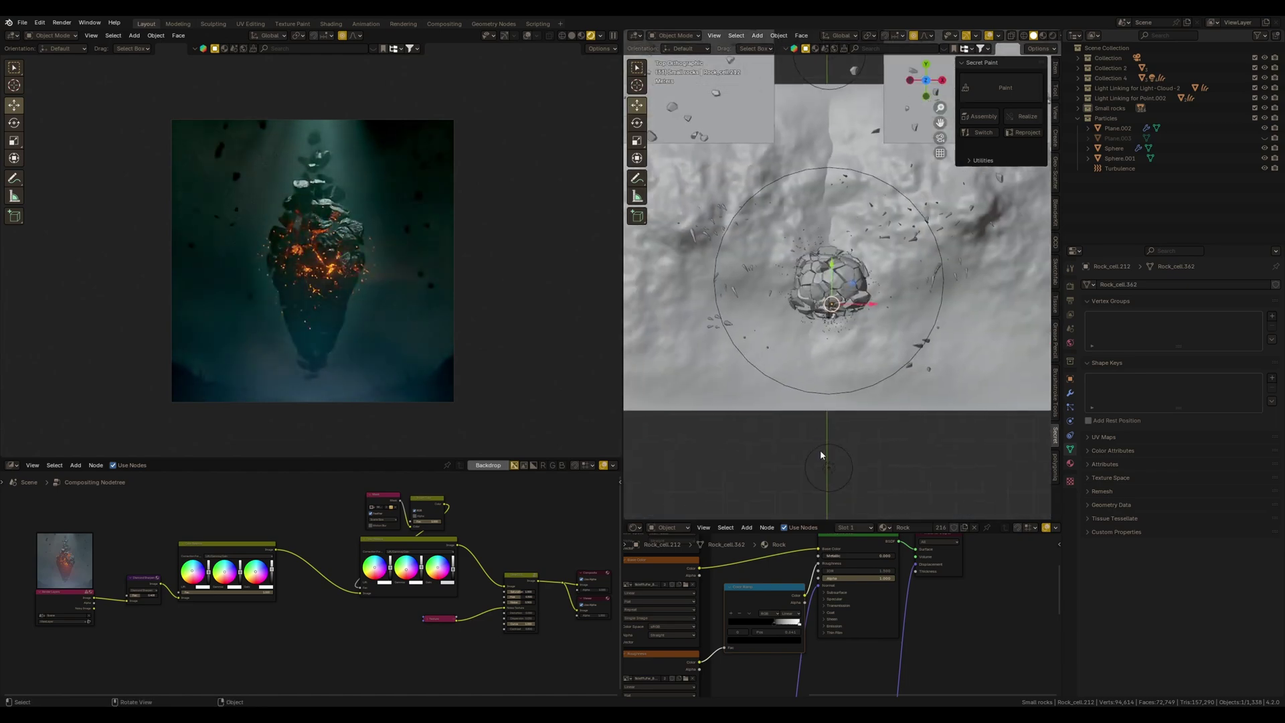
middle_click_drag(806, 480, 818, 402, "shift")
left_click(819, 387)
key("g")
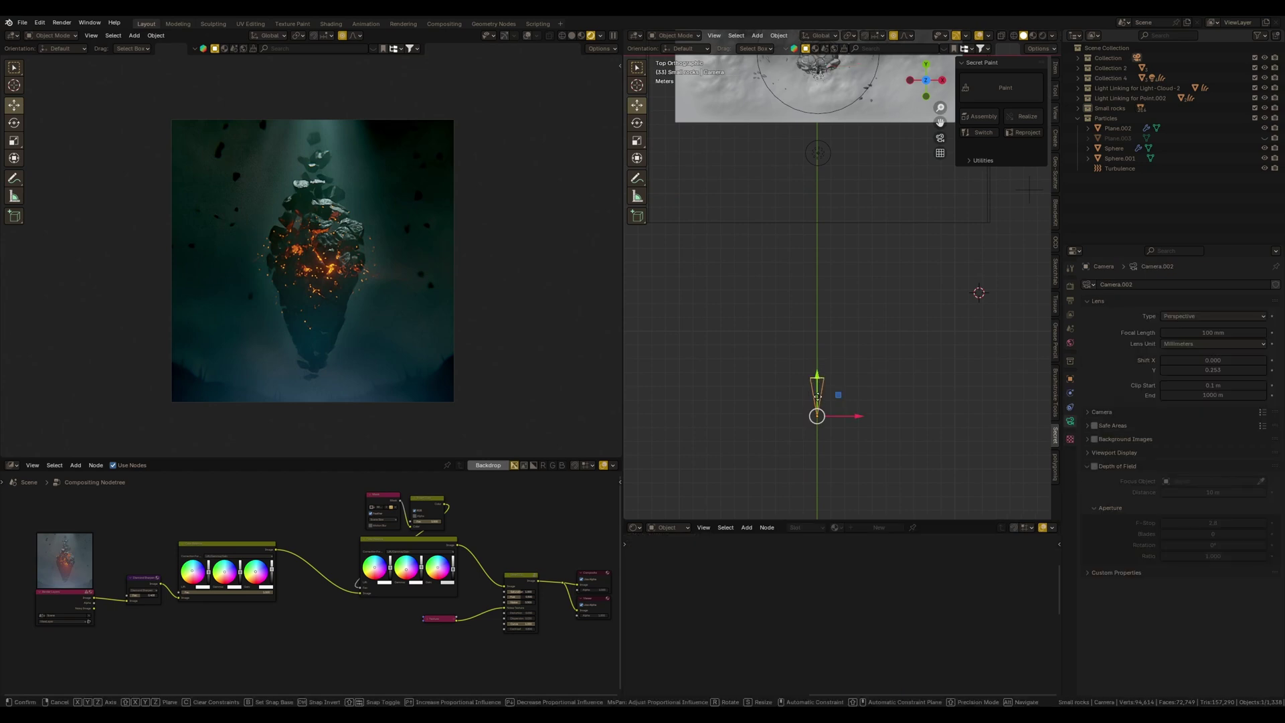
key("y")
key("Return")
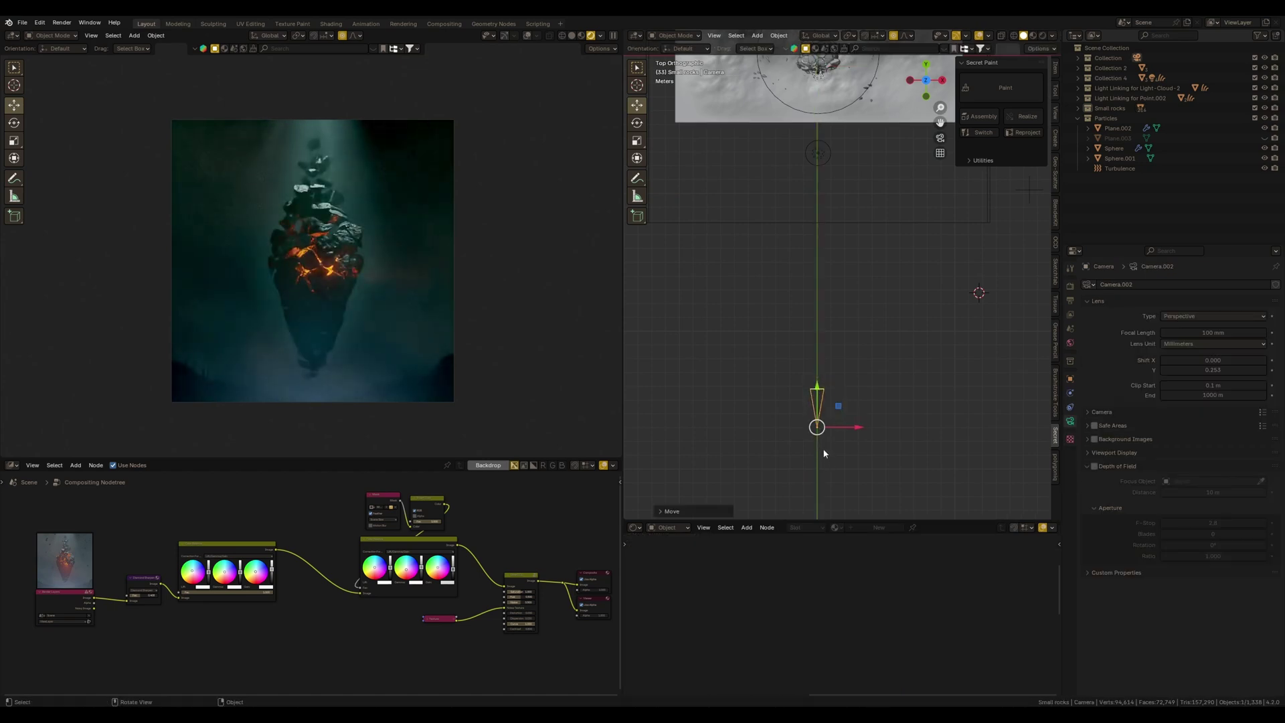
- Through the camera view, nudge one heart rock to a new position
key("KP_0")
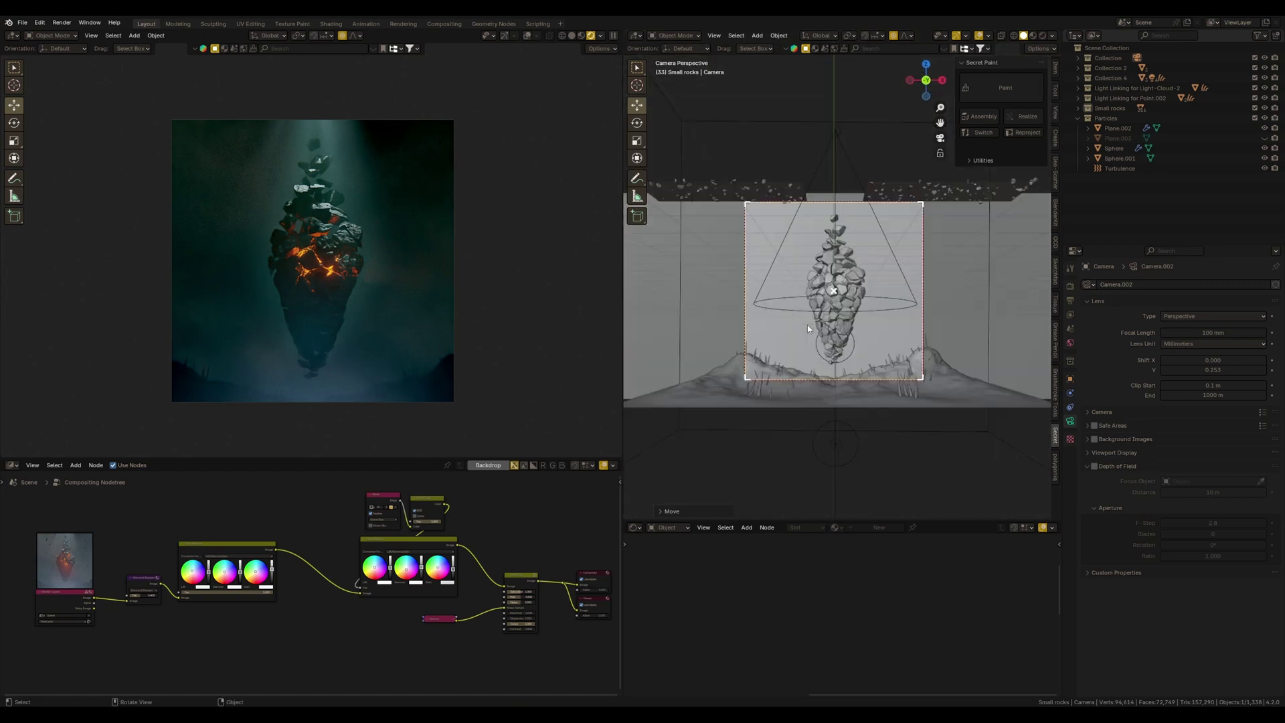
scroll(807, 324, "up", 4)
left_click(855, 371)
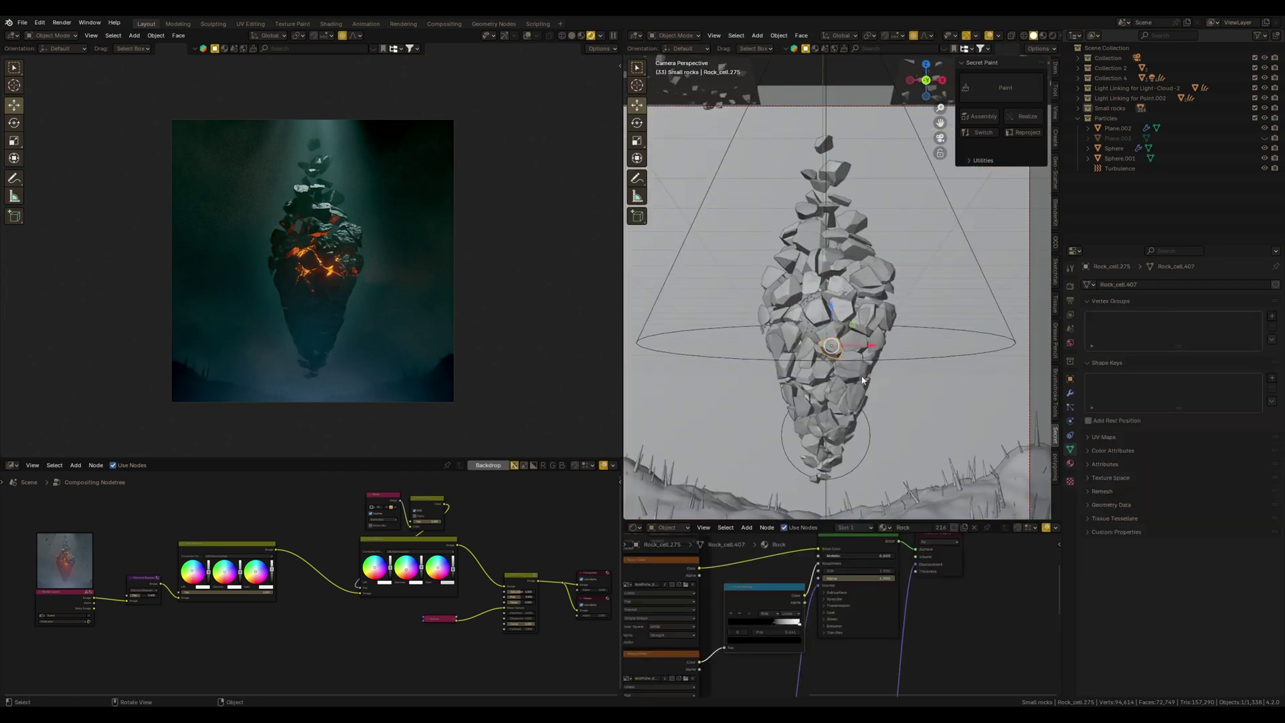
key("g")
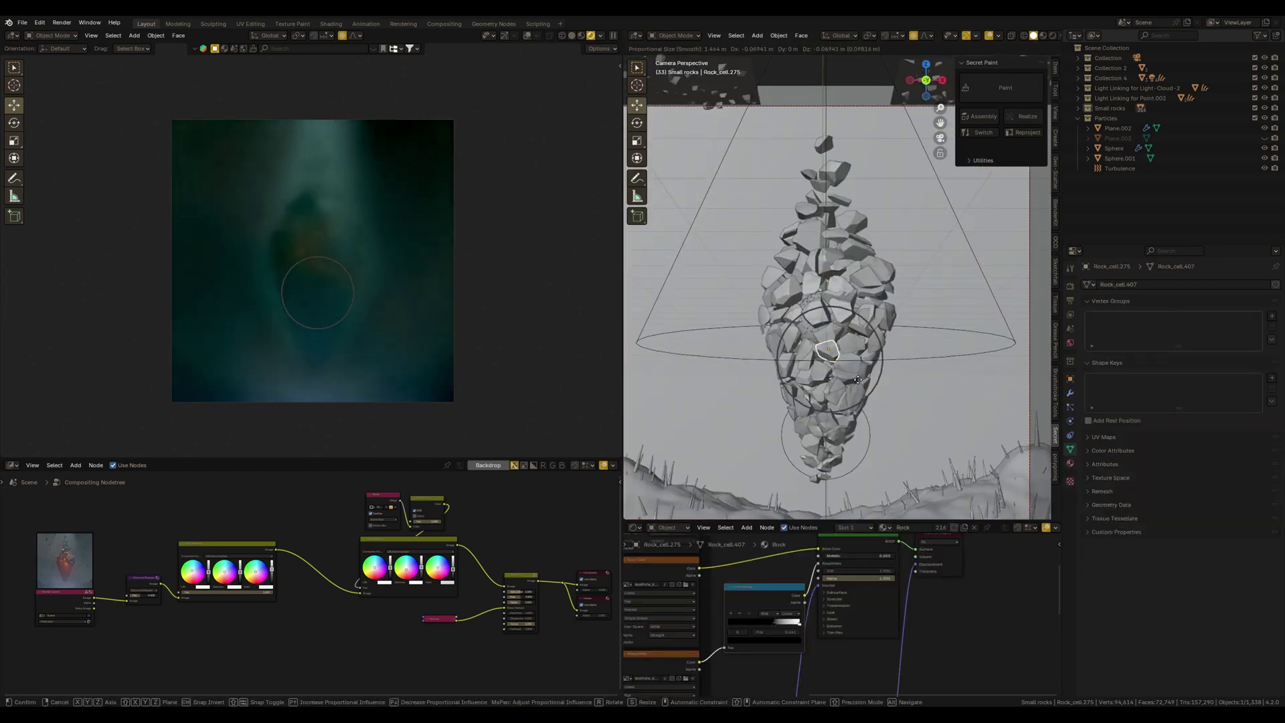
left_click(857, 389)
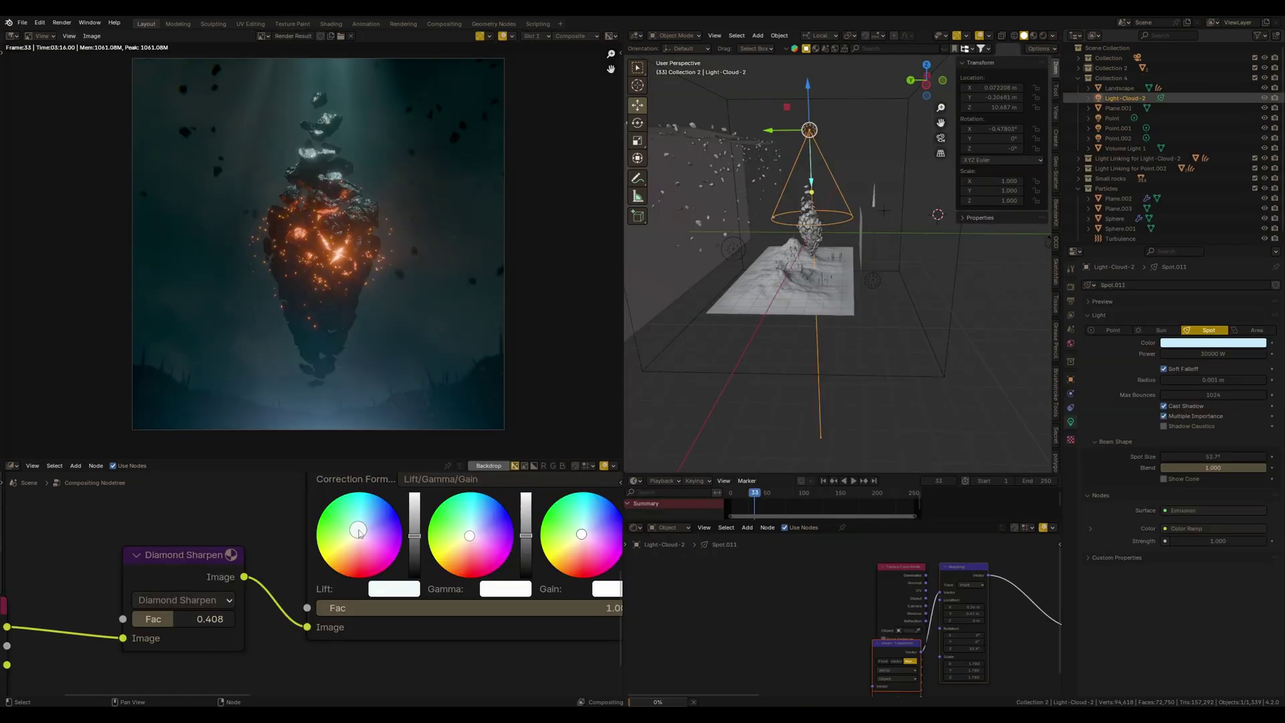
scroll(436, 359, "up", 1)
scroll(436, 358, "up", 2)
scroll(428, 330, "up", 1)
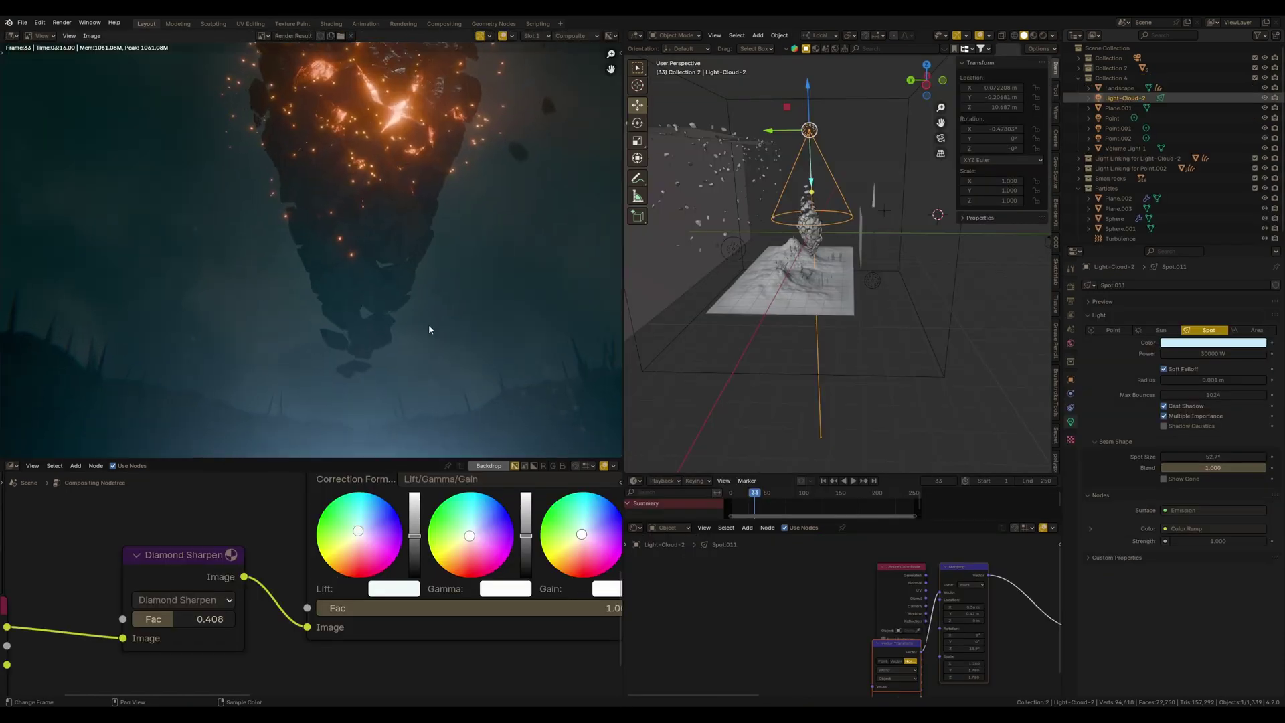
scroll(428, 330, "down", 2)
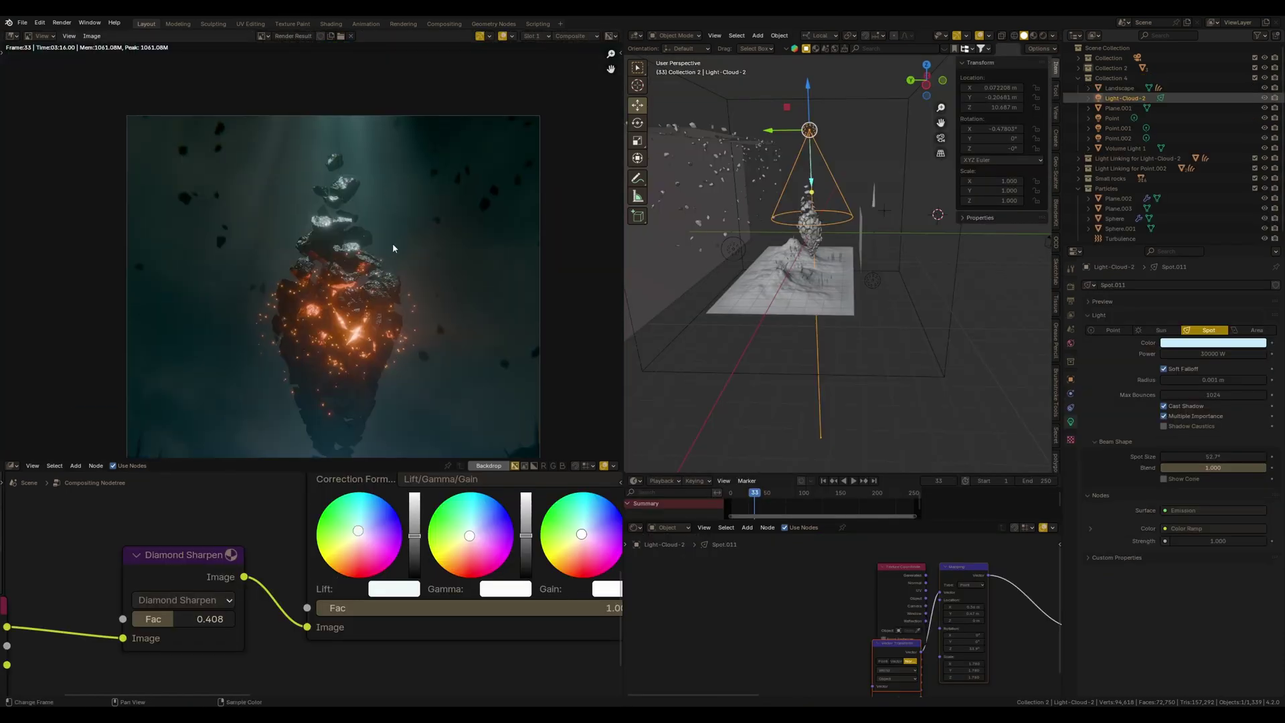
scroll(393, 248, "up", 1)
scroll(411, 249, "up", 1)
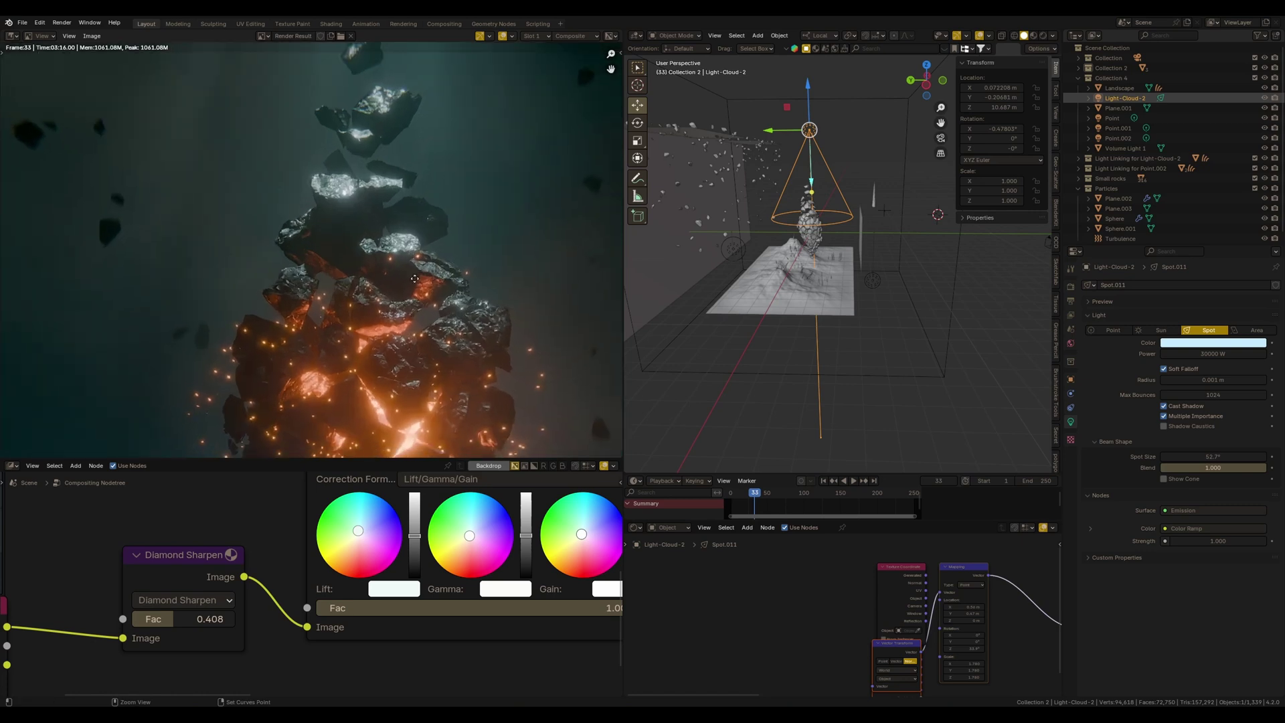
scroll(423, 328, "down", 2)
scroll(413, 355, "up", 1)
scroll(244, 611, "down", 2)
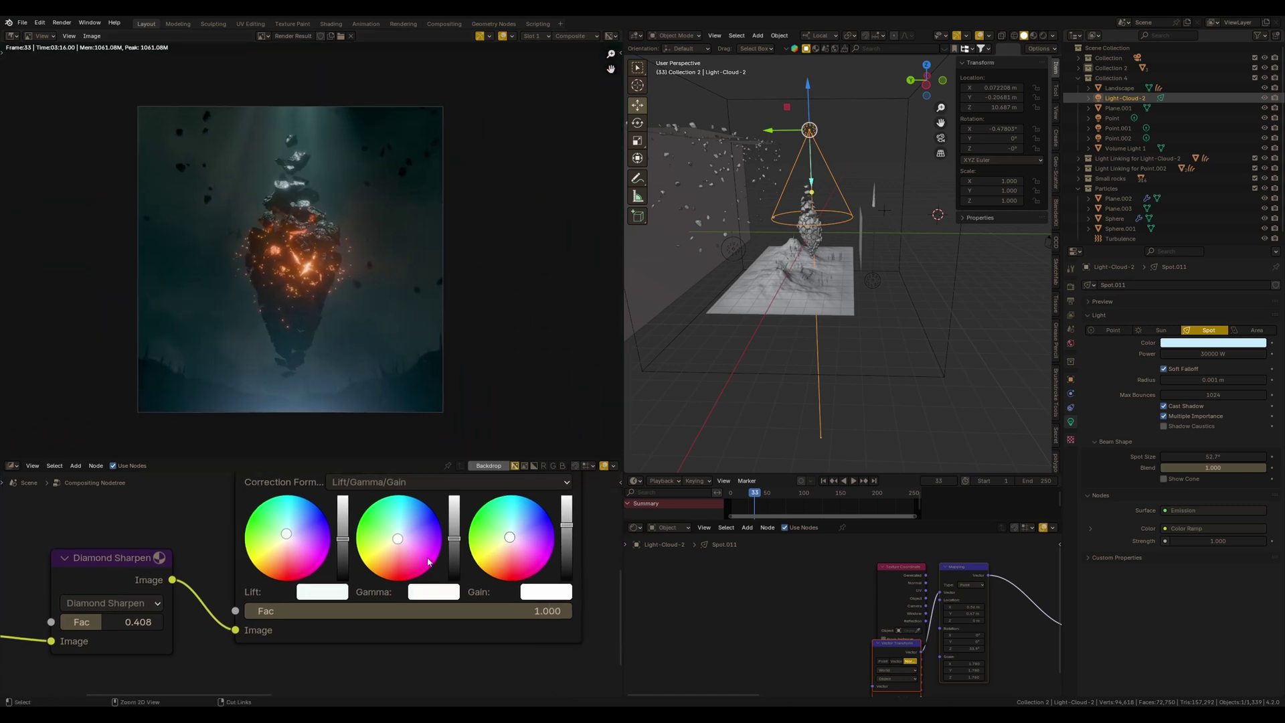
scroll(243, 612, "down", 2)
- Place a new Color Balance node near the Texture node in the compositing tree
middle_click_drag(459, 605, 433, 585)
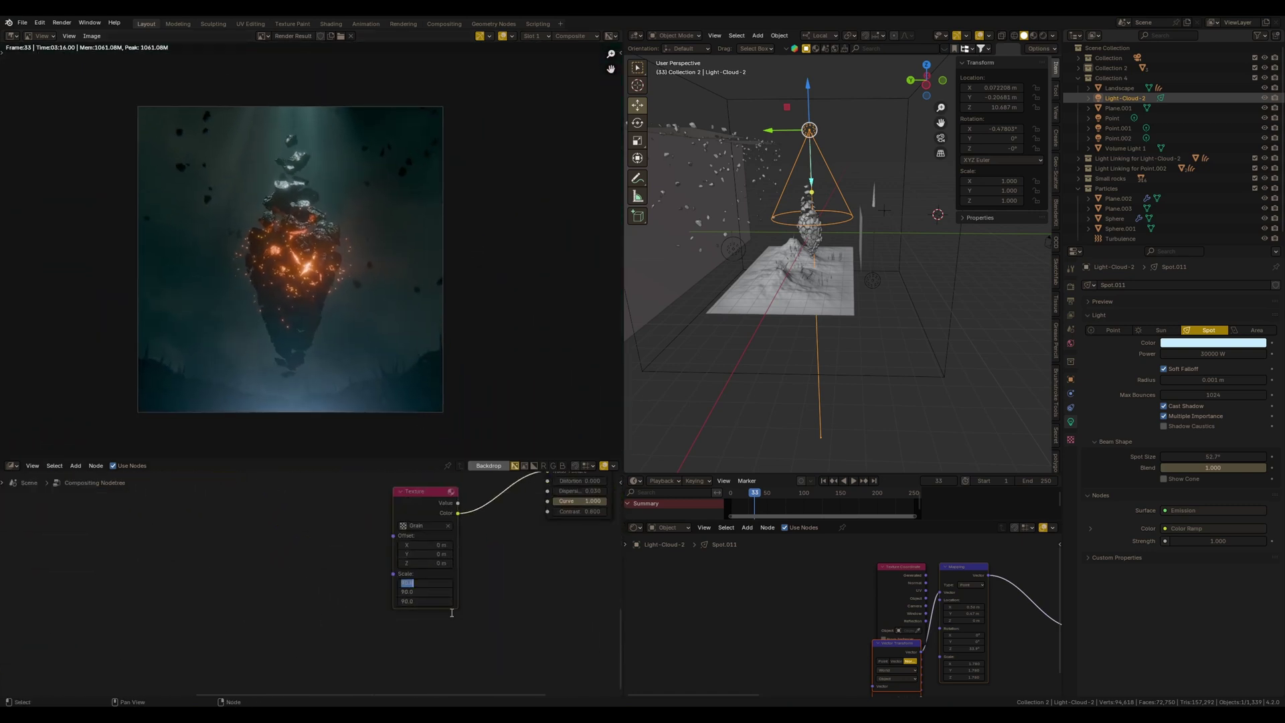
scroll(331, 331, "up", 4)
scroll(397, 310, "up", 1)
scroll(431, 282, "down", 1)
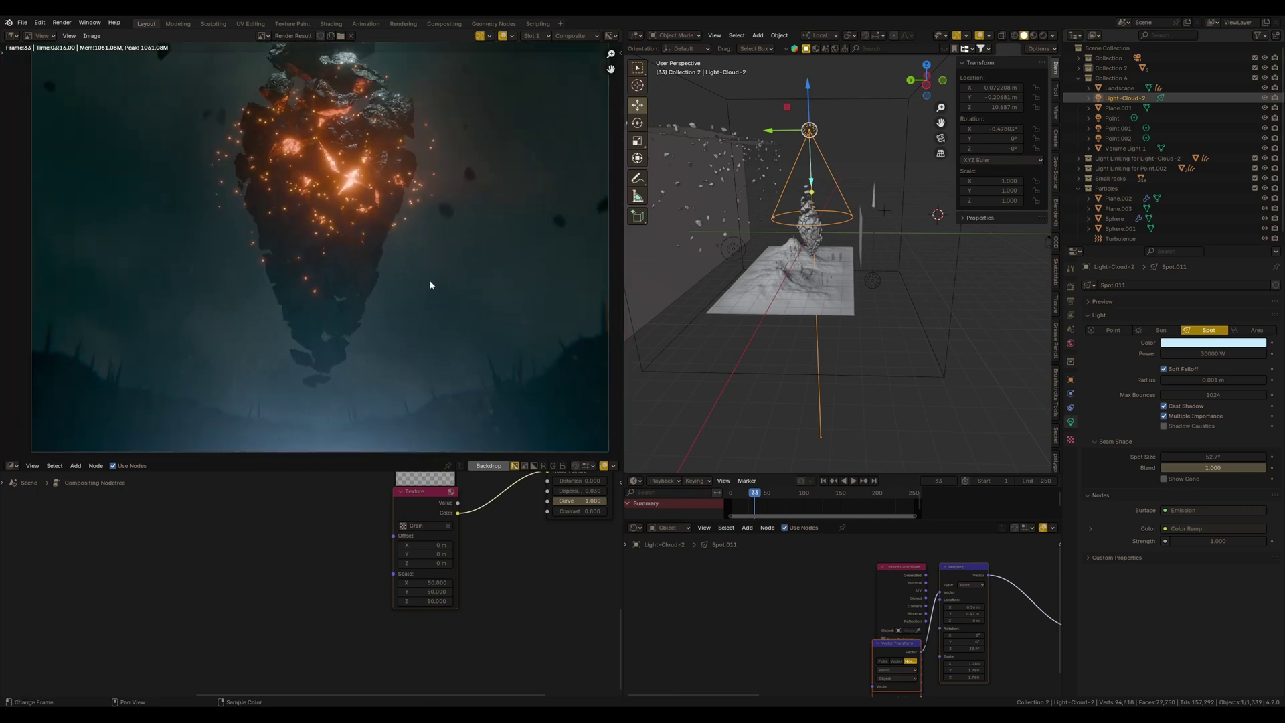
scroll(401, 206, "down", 1)
scroll(401, 206, "down", 2)
scroll(400, 206, "down", 1)
scroll(407, 563, "up", 4)
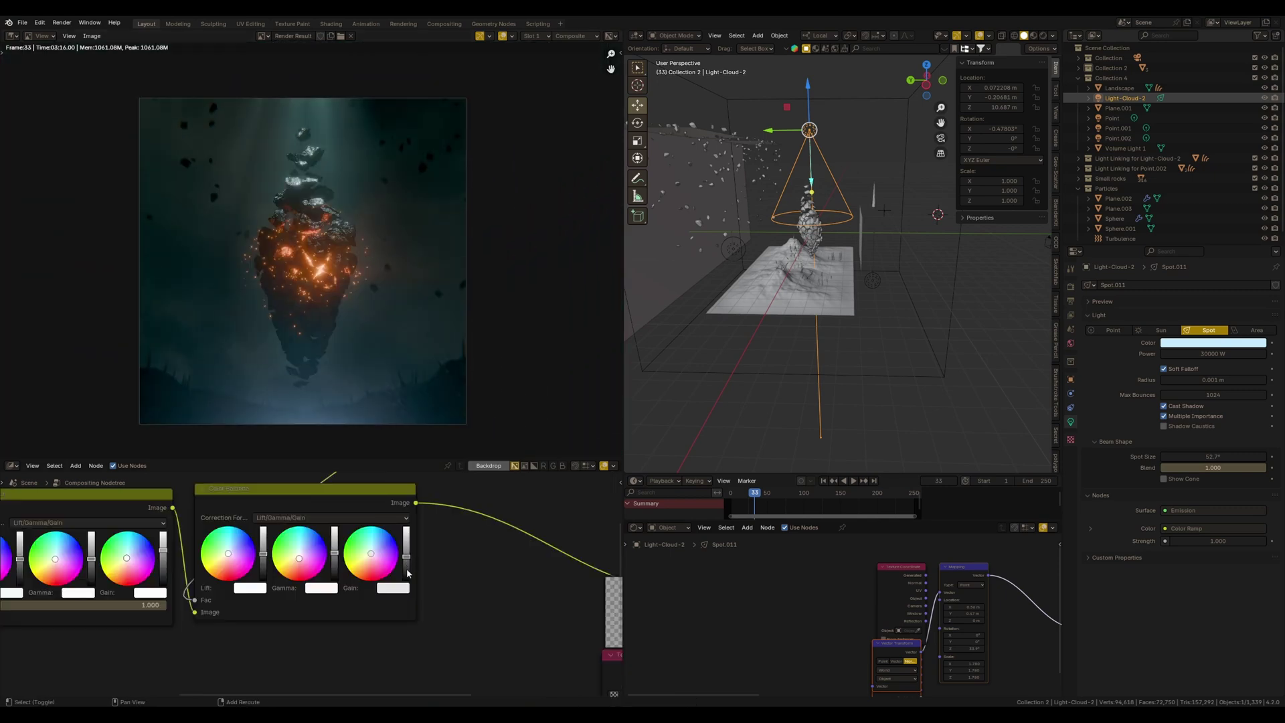
key("shift+a")
type("col")
key("Down")
key("Down")
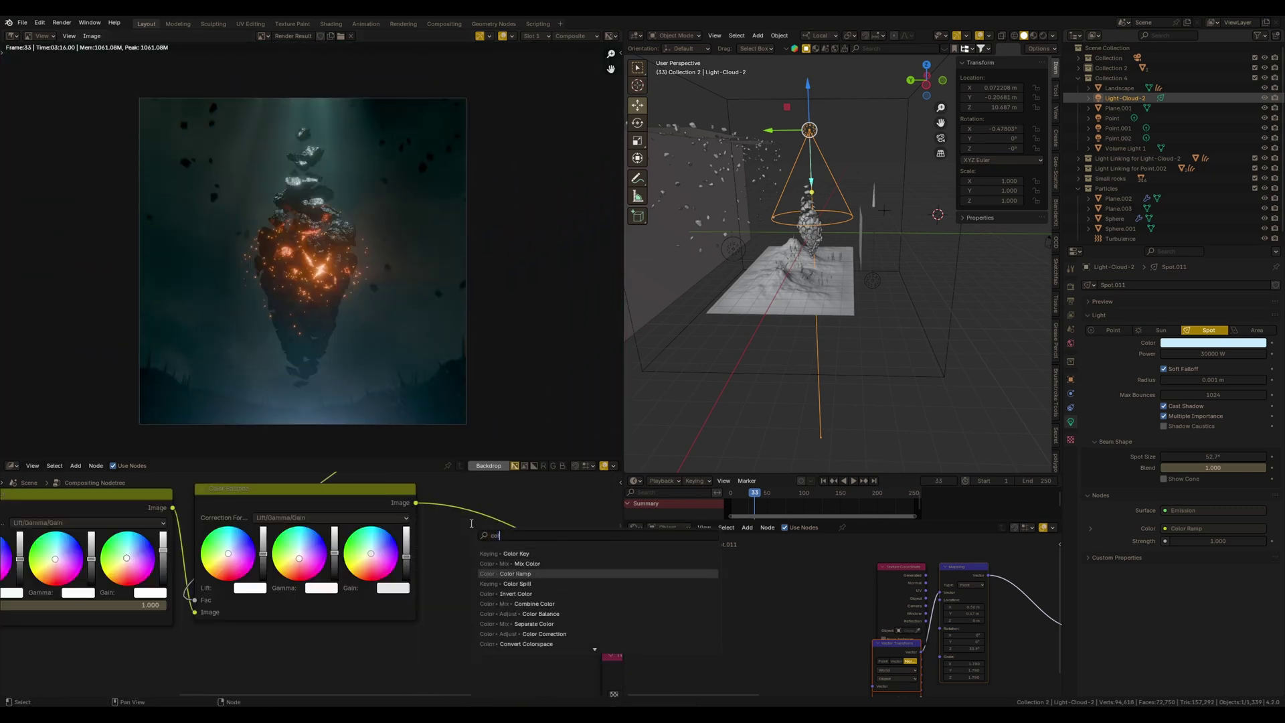
key("Down")
key("Down")
key("Down")
key("Return")
scroll(452, 525, "down", 1)
scroll(443, 527, "down", 1)
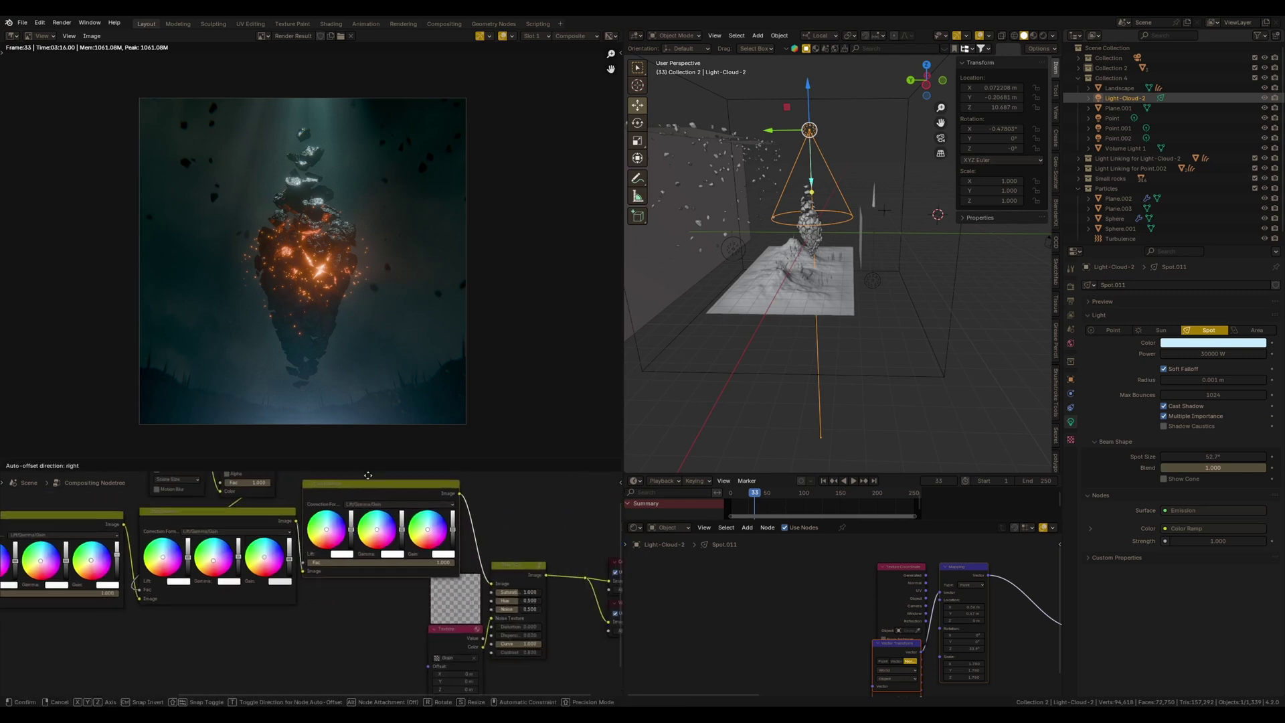
scroll(429, 528, "down", 1)
left_click(429, 529)
scroll(432, 533, "up", 1)
scroll(472, 553, "up", 2)
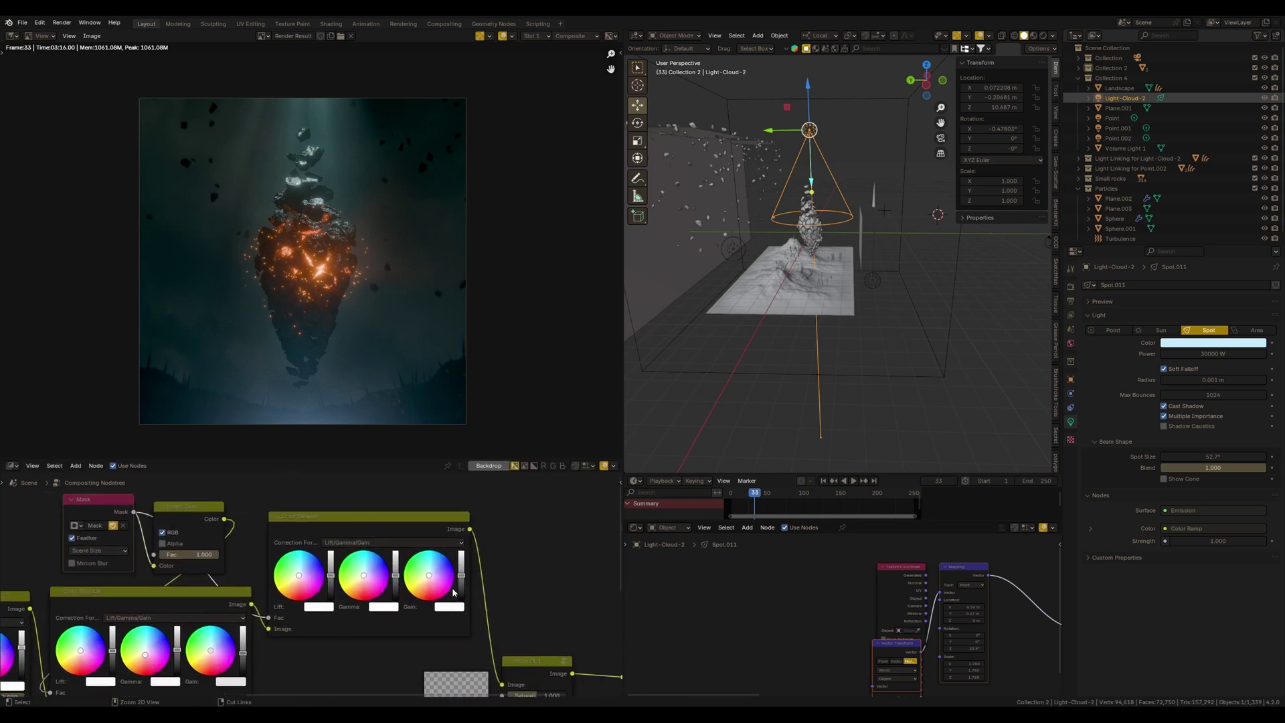
scroll(505, 573, "up", 2)
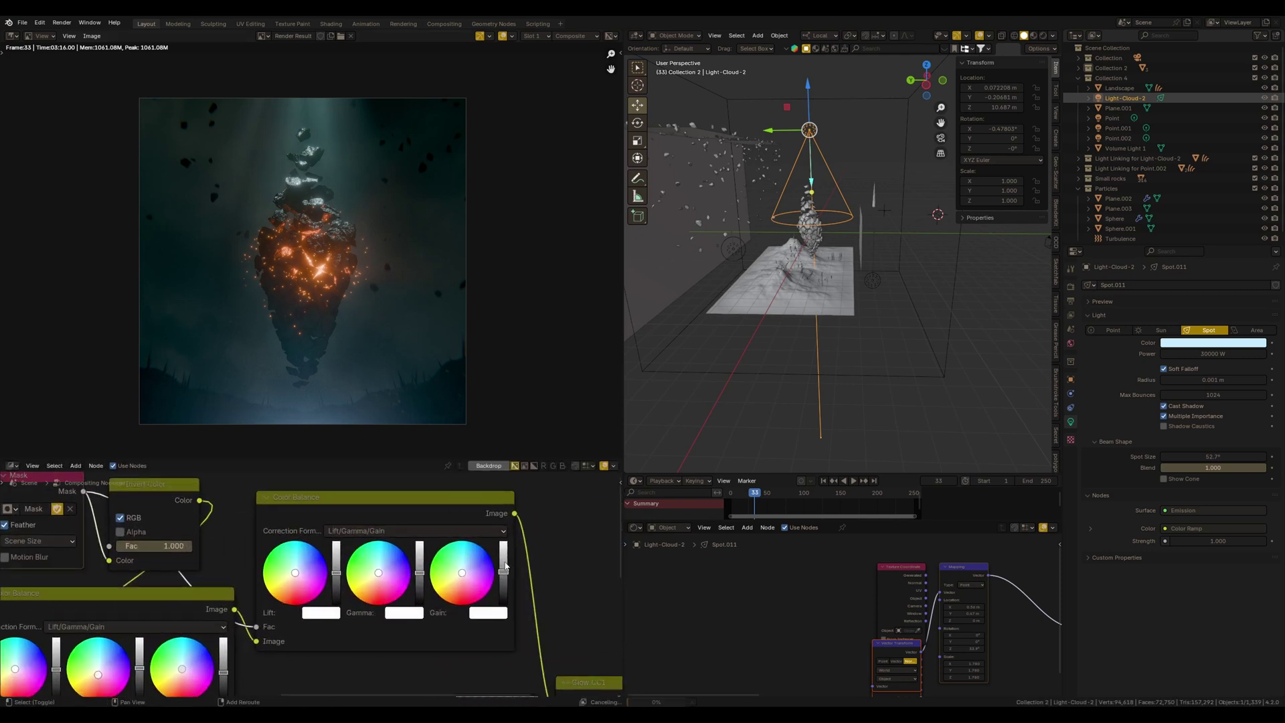
scroll(320, 188, "up", 3)
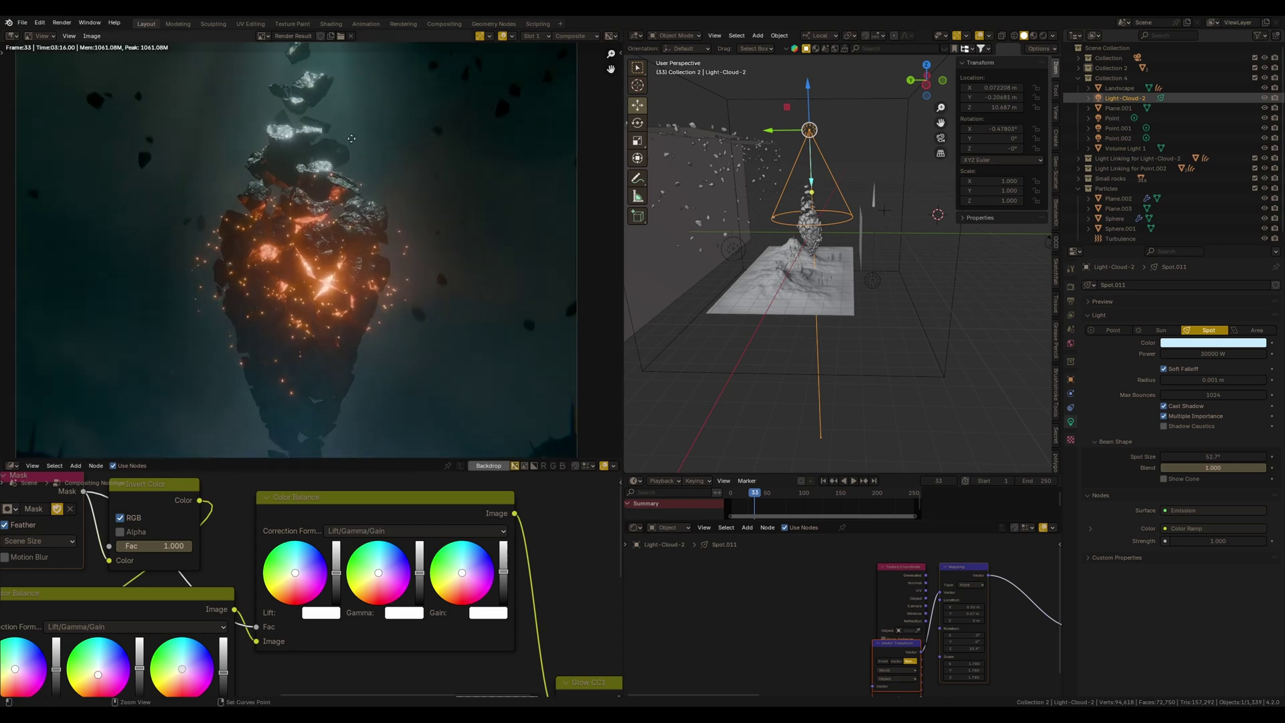
scroll(331, 231, "up", 1)
scroll(362, 293, "down", 4)
scroll(363, 293, "down", 1)
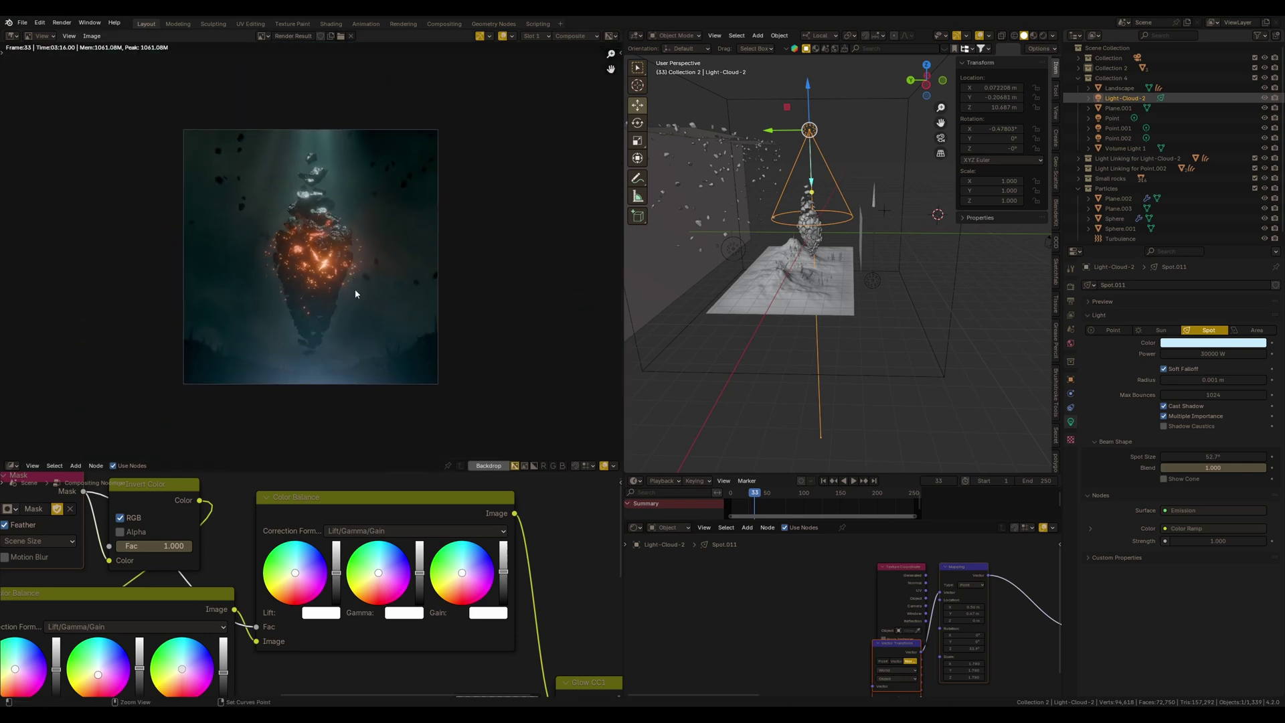
scroll(391, 387, "up", 2)
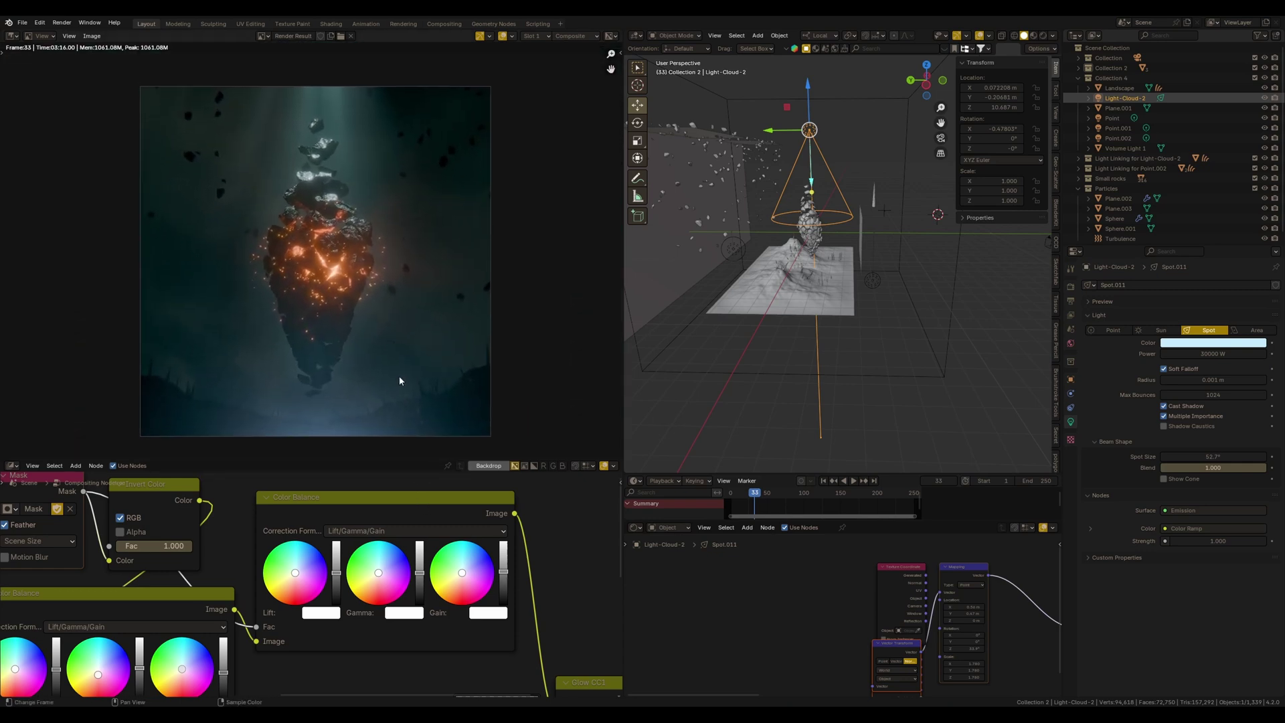
scroll(305, 528, "down", 3)
scroll(305, 529, "down", 2)
scroll(786, 572, "down", 2)
middle_click_drag(785, 572, 715, 620)
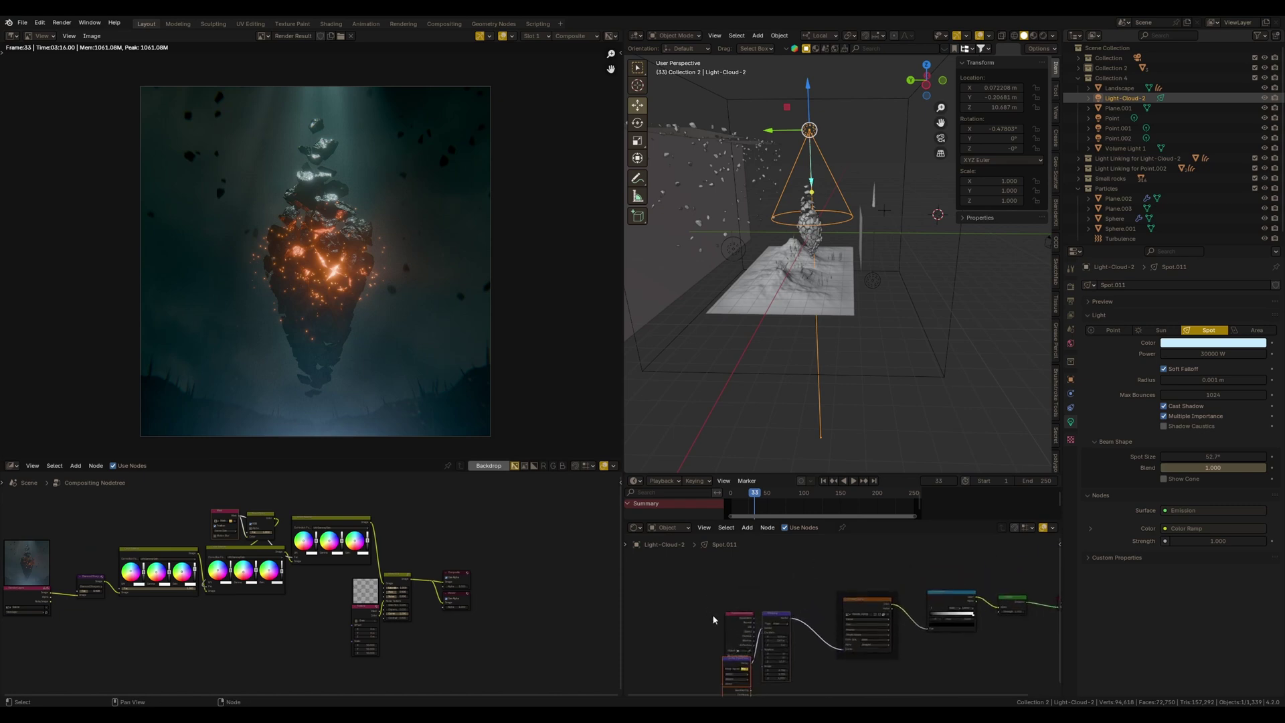
left_click(804, 461)
mouse_move(766, 445)
middle_mouse_down()
mouse_move(796, 319)
mouse_move(811, 379)
mouse_move(793, 372)
middle_mouse_up()
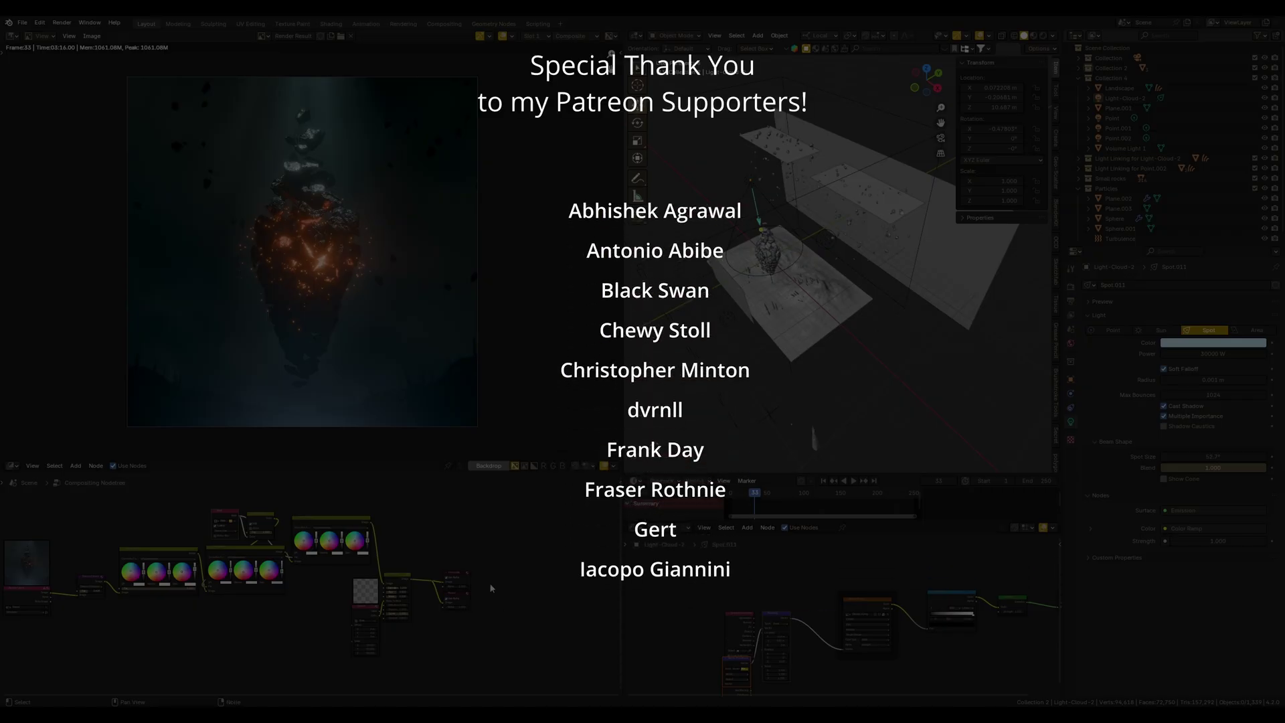
middle_click_drag(530, 607, 574, 606)
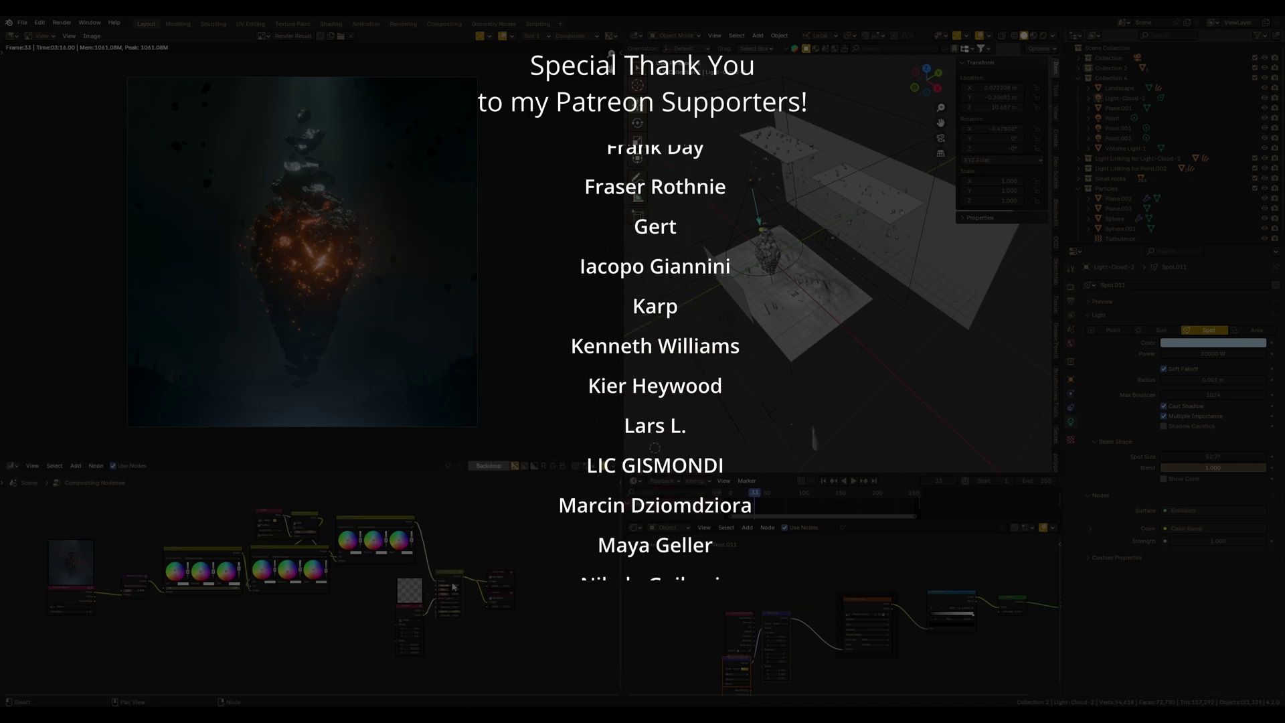